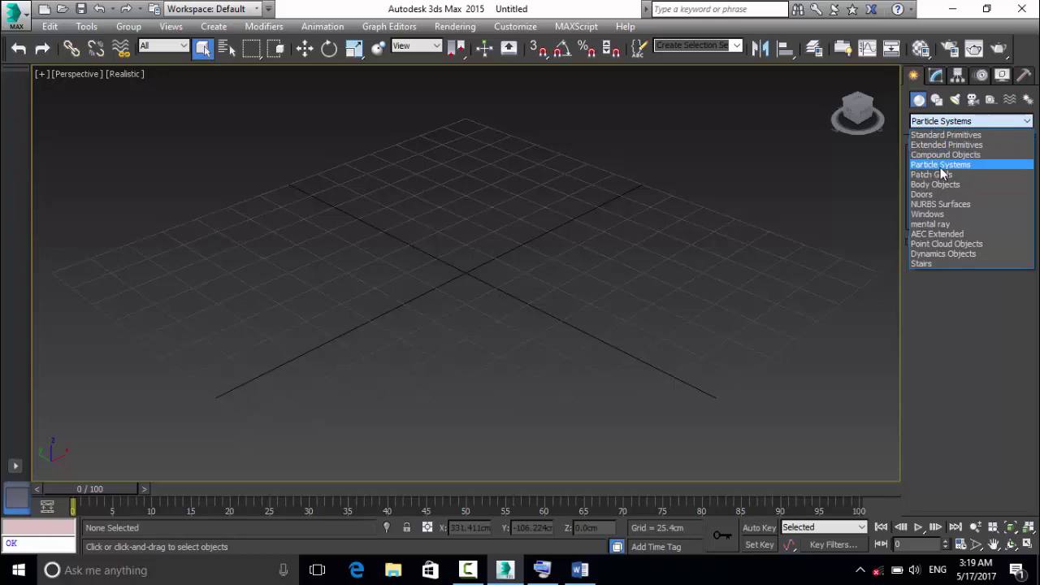
Create a PF Source particle emitter about 213 cm long and 202 cm wide on the grid.
{"action": "left_click", "coordinate": [940, 166]}
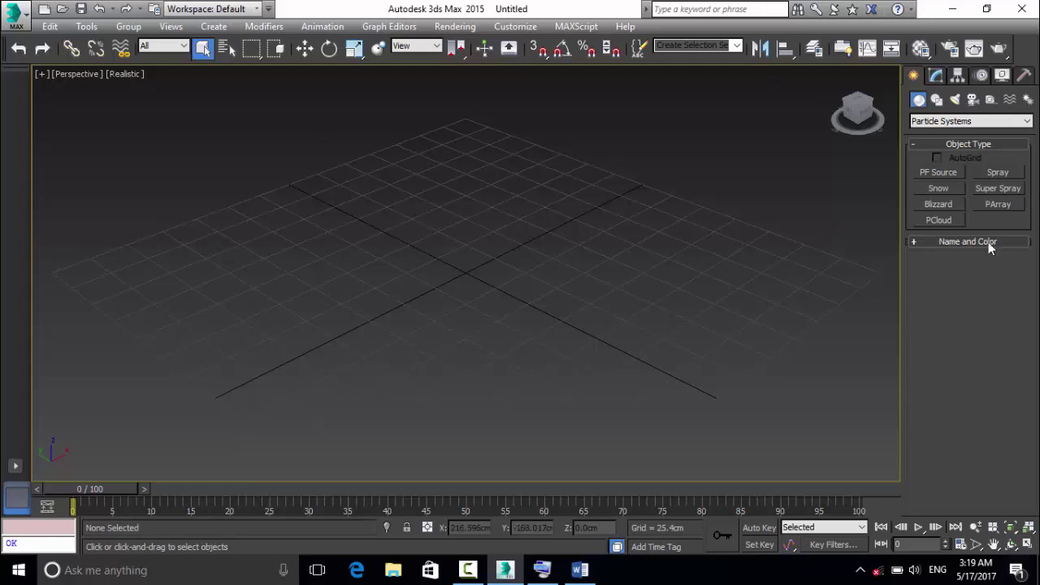
{"action": "left_click", "coordinate": [938, 173]}
{"action": "left_click_drag", "start_coordinate": [320, 286], "coordinate": [818, 294]}
{"action": "right_click", "coordinate": [813, 257]}
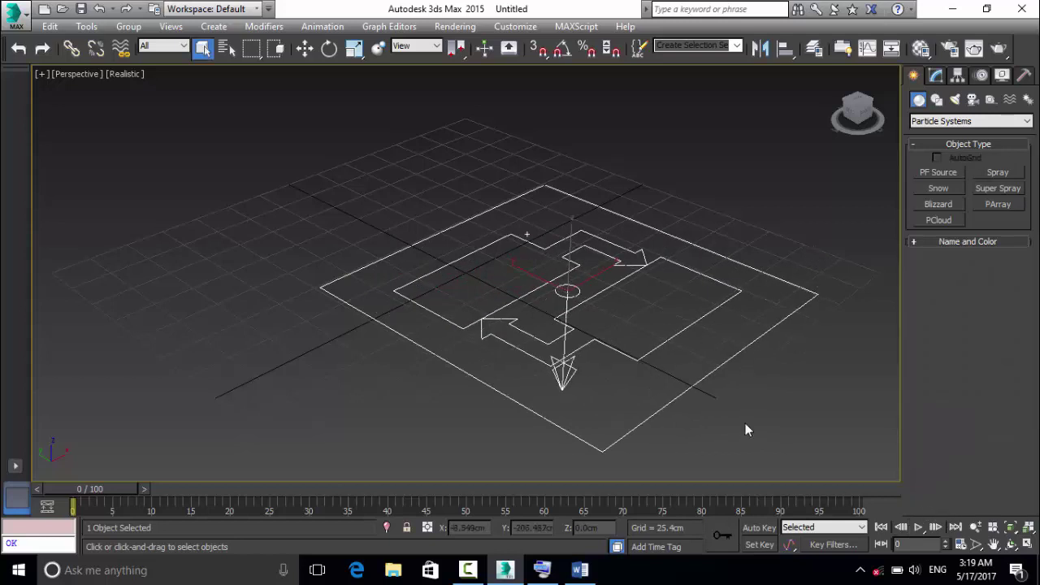
Raise the emitter along Z to about 72 cm and play the particle animation.
{"action": "left_click", "coordinate": [305, 50]}
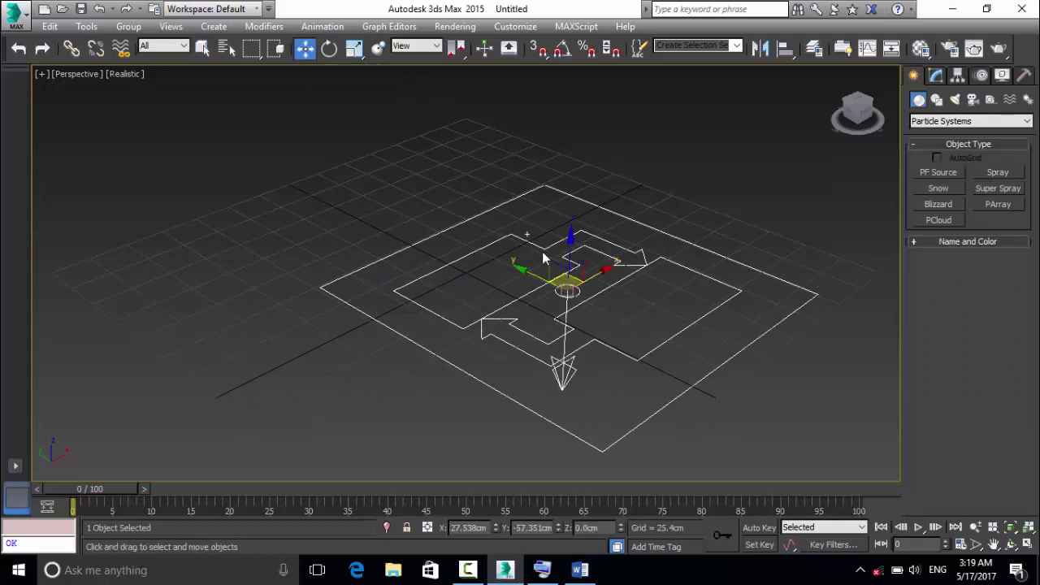
{"action": "left_click_drag", "start_coordinate": [572, 240], "coordinate": [578, 122]}
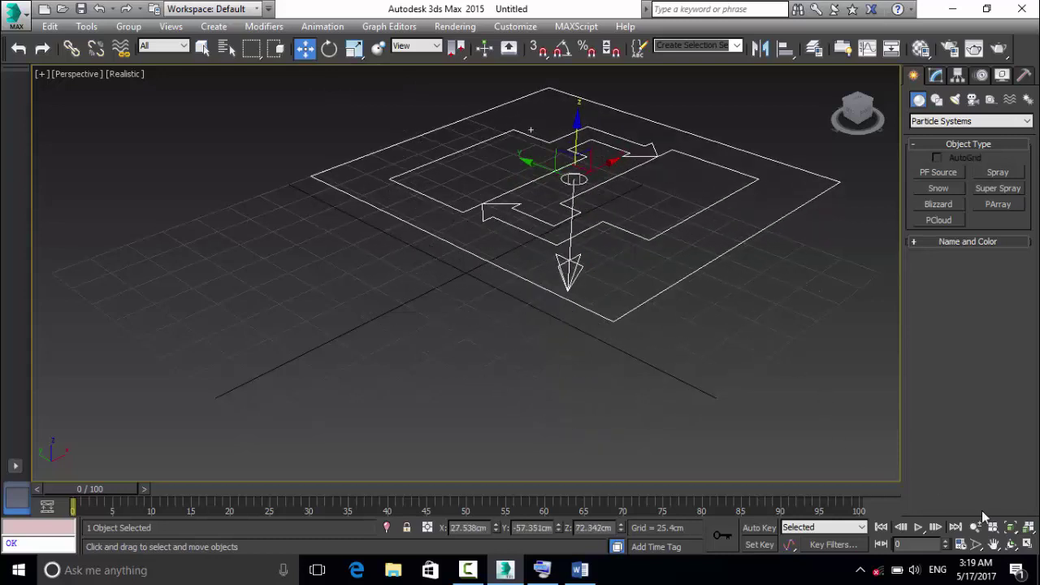
{"action": "left_click", "coordinate": [919, 527]}
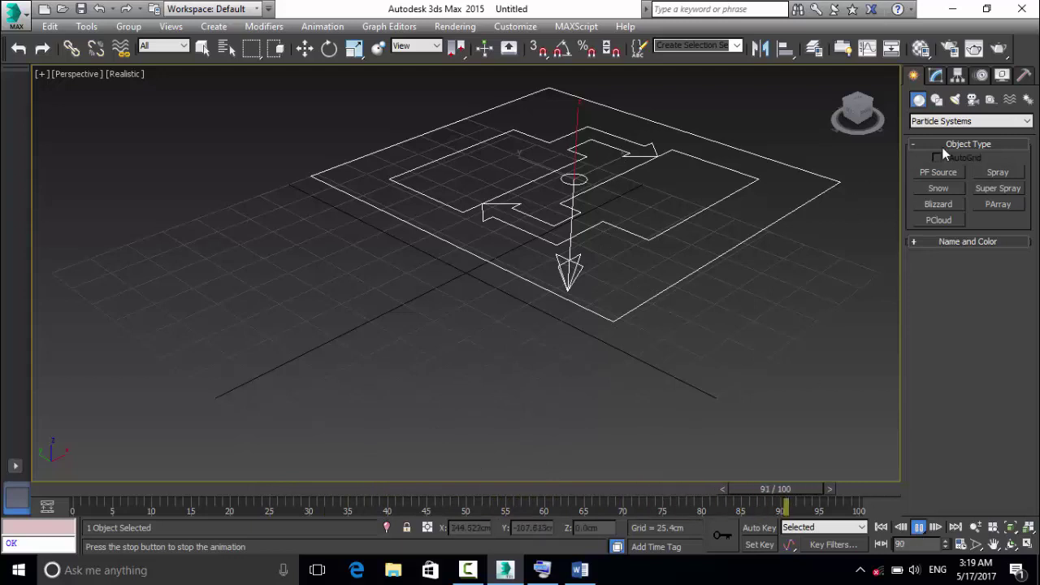
Open Particle View for the emitter and bring the operators of its first event into sight.
{"action": "left_click", "coordinate": [936, 76]}
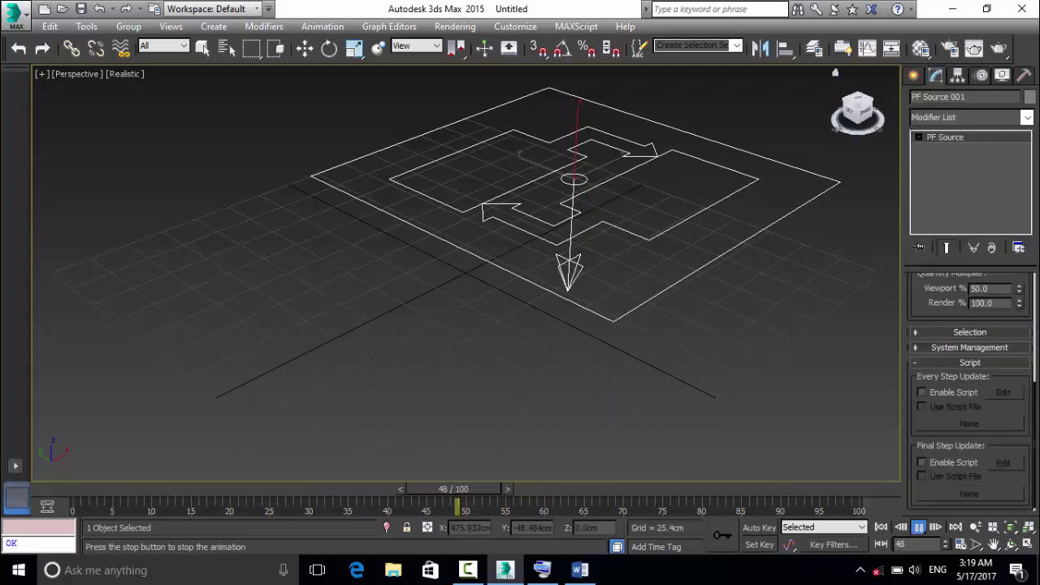
{"action": "scroll", "coordinate": [1037, 393], "scroll_direction": "up", "scroll_amount": 5}
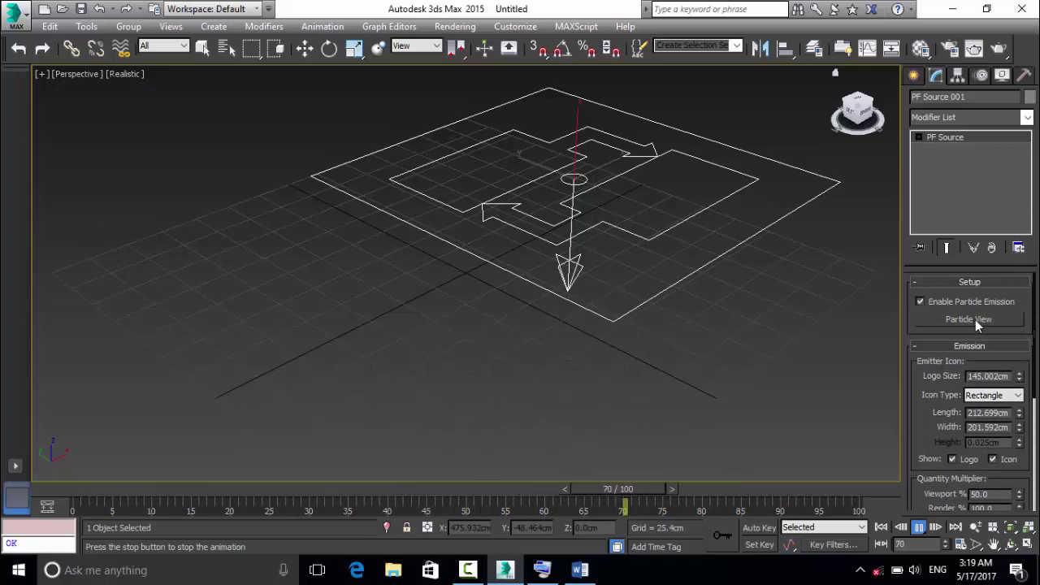
{"action": "left_click", "coordinate": [975, 319]}
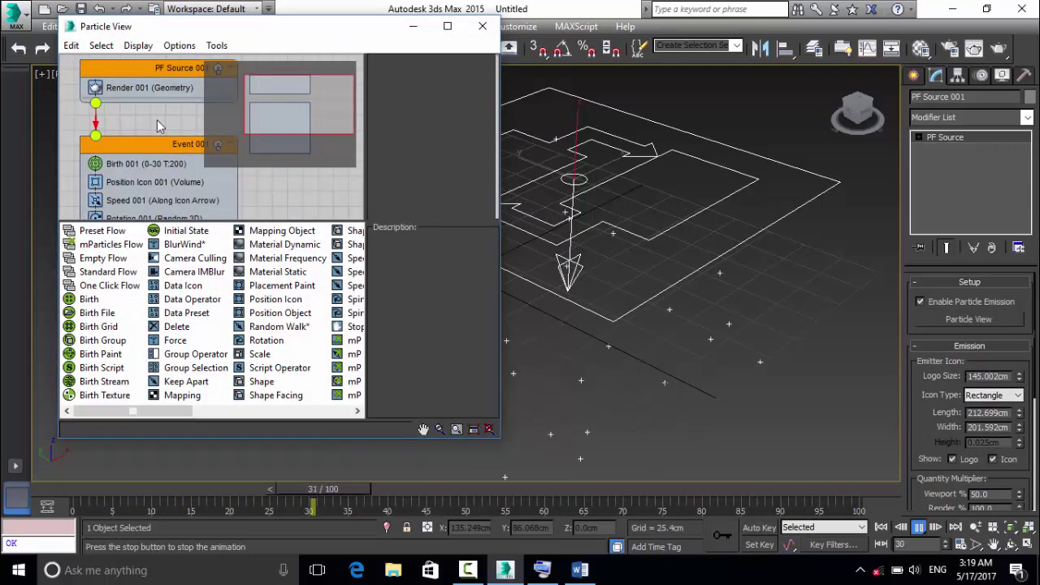
{"action": "middle_click_drag", "start_coordinate": [170, 124], "coordinate": [233, 157]}
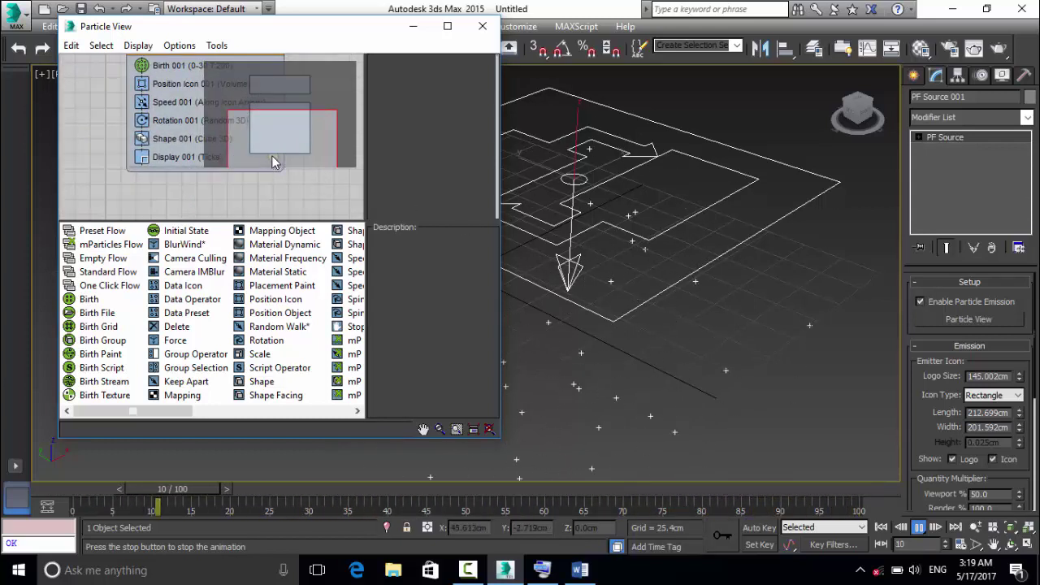
{"action": "middle_click_drag", "start_coordinate": [274, 158], "coordinate": [285, 198]}
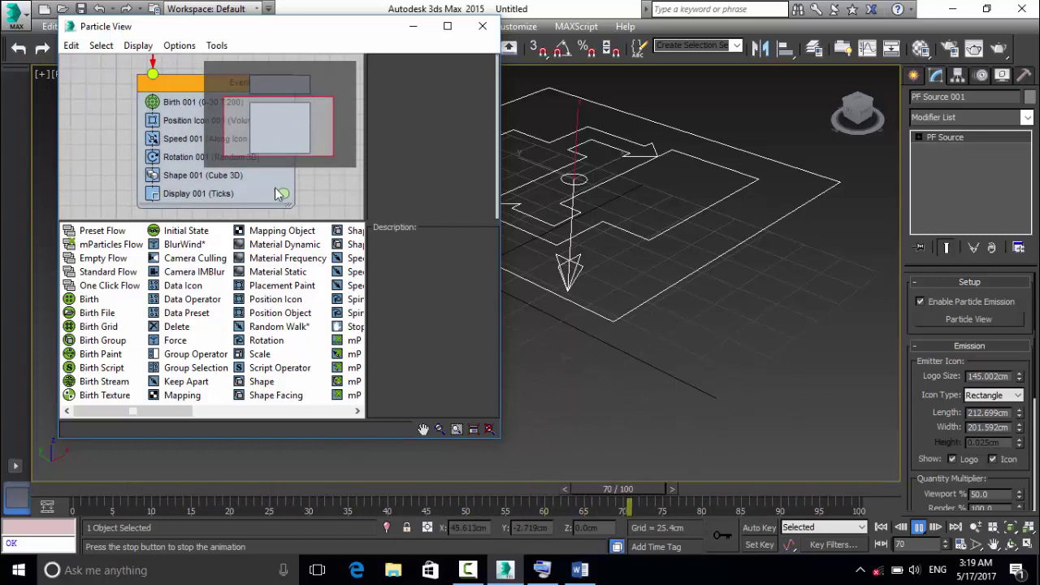
Set the color of the Display 001 operator to blue with RGB 58, 34, 236.
{"action": "left_click", "coordinate": [284, 195]}
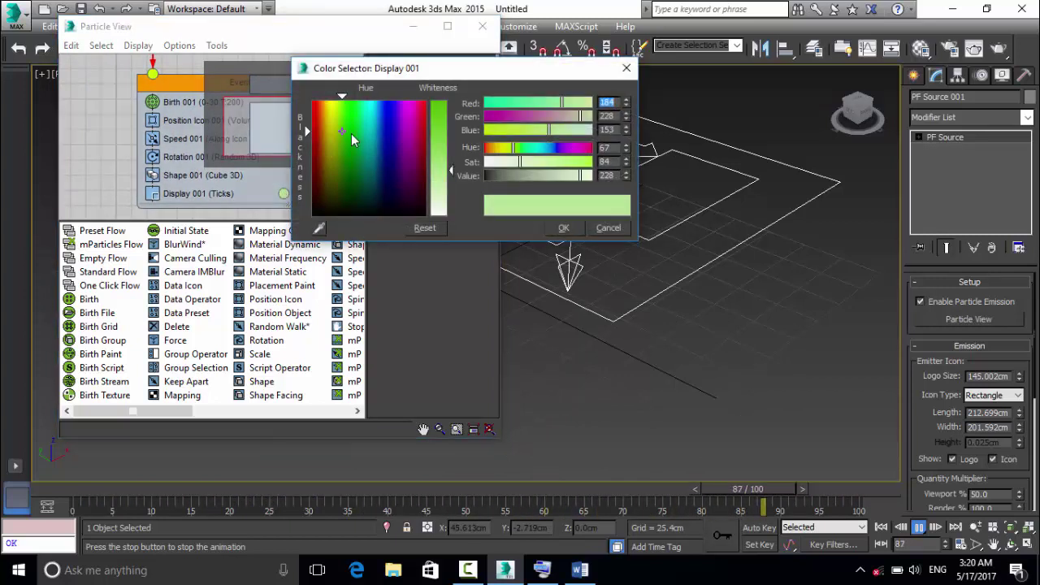
{"action": "left_click_drag", "start_coordinate": [357, 140], "coordinate": [391, 110]}
{"action": "left_click_drag", "start_coordinate": [441, 134], "coordinate": [443, 117]}
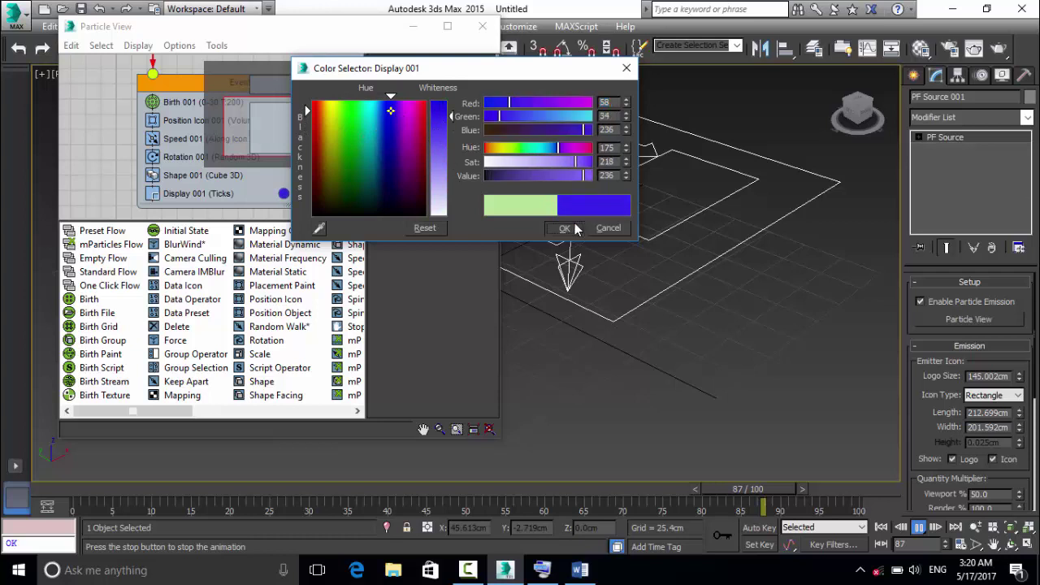
{"action": "left_click", "coordinate": [565, 228]}
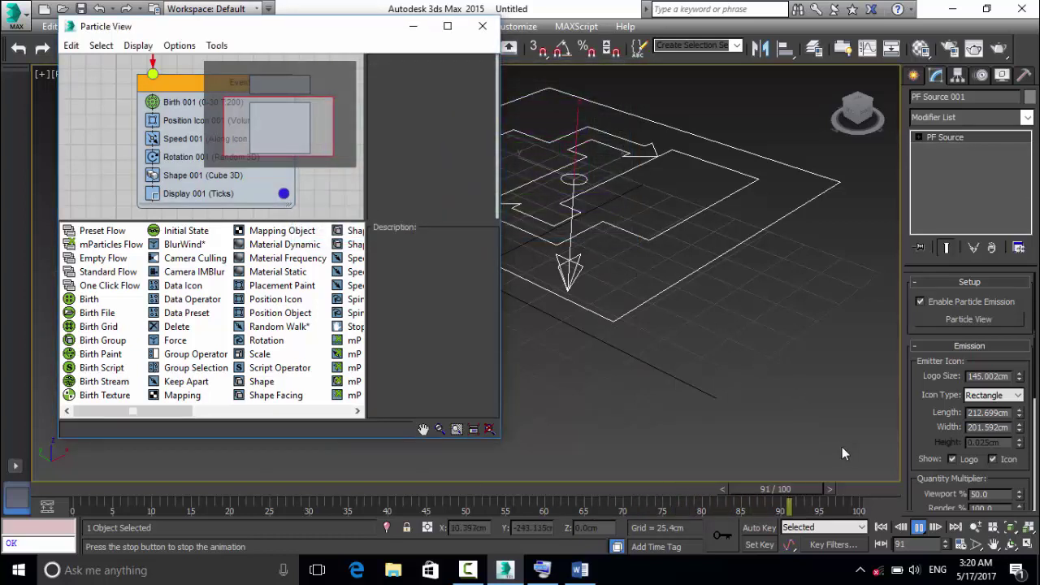
Render the current frame of the perspective view to check the particles, and close the render.
{"action": "left_click", "coordinate": [975, 48]}
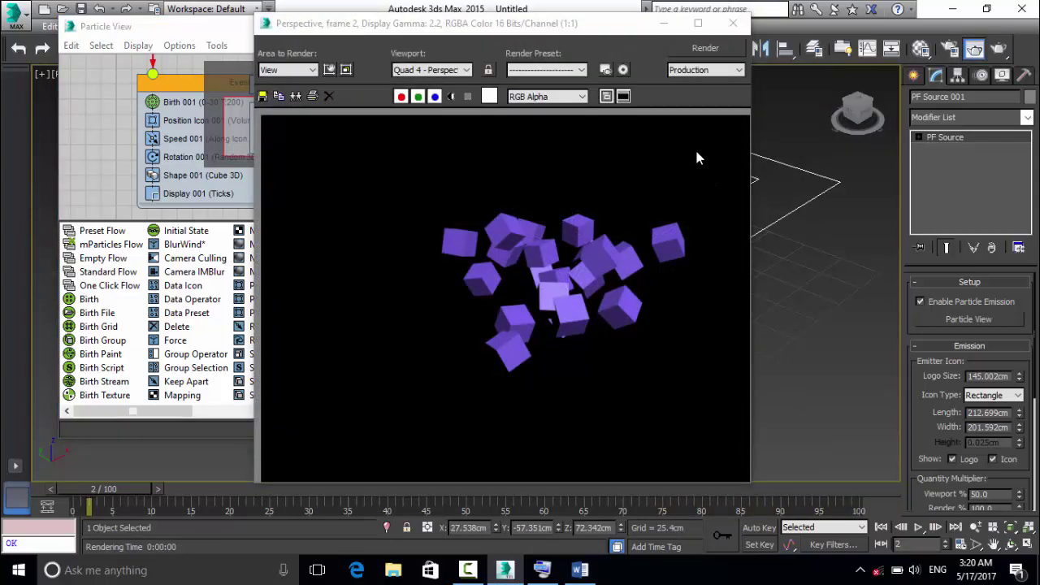
{"action": "left_click", "coordinate": [733, 24]}
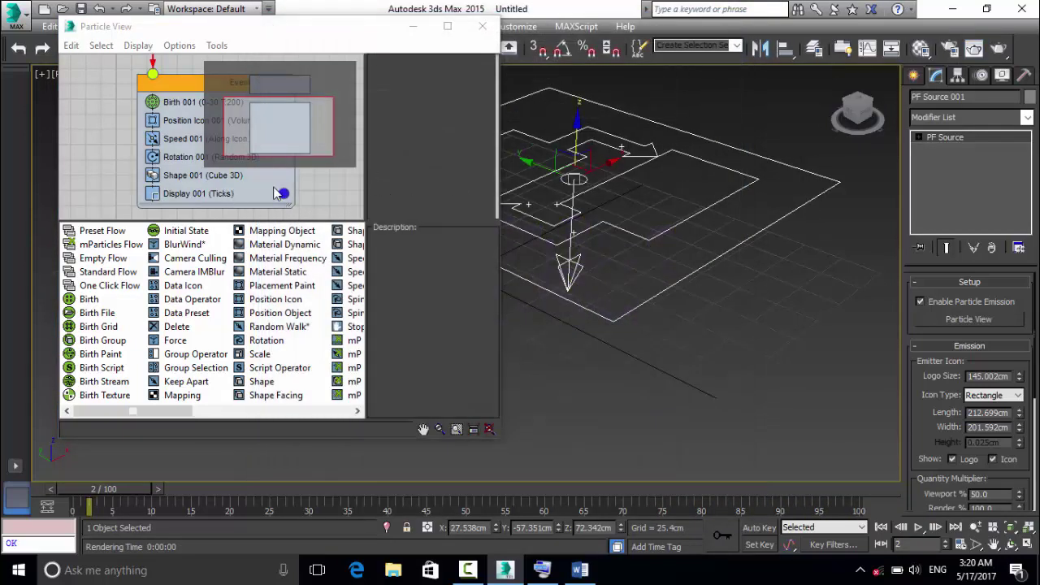
{"action": "left_click", "coordinate": [286, 124]}
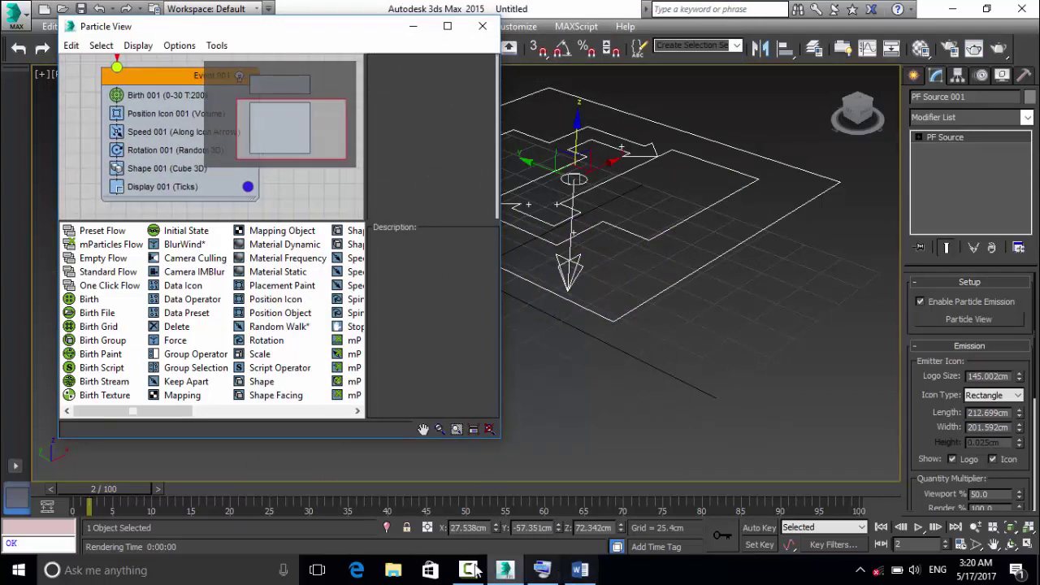
{"action": "left_click", "coordinate": [514, 545]}
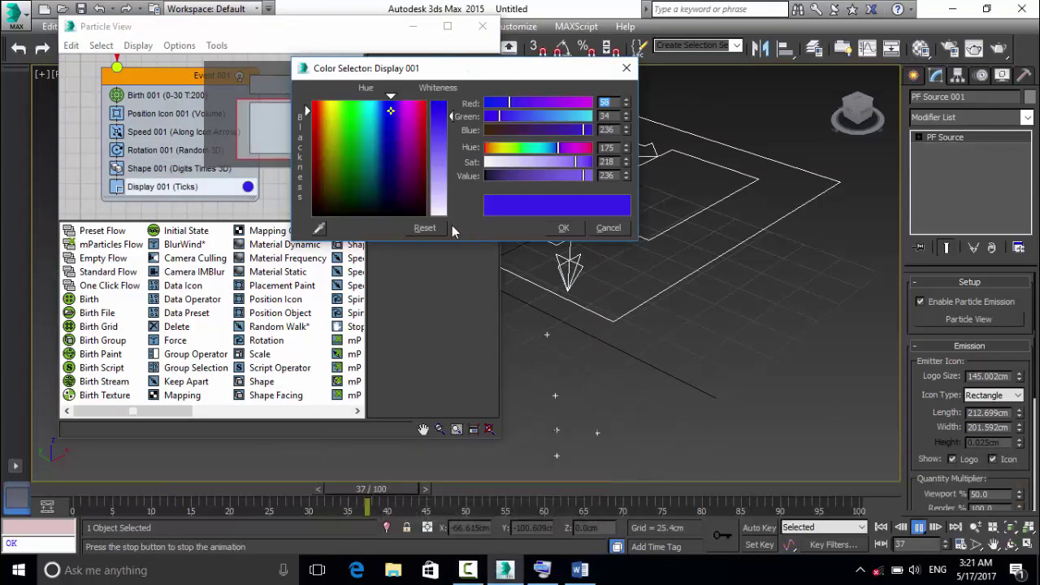
Review the parameters of the display, shape, rotation, speed, birth and position operators in Event 001.
{"action": "left_click", "coordinate": [564, 229]}
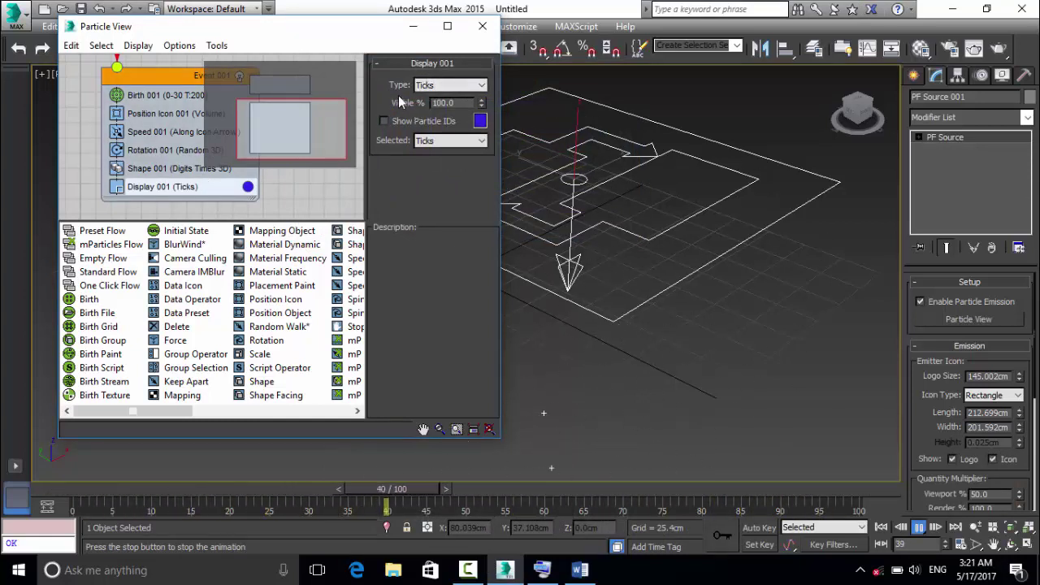
{"action": "left_click", "coordinate": [168, 192], "text": "ctrl"}
{"action": "left_click", "coordinate": [161, 169]}
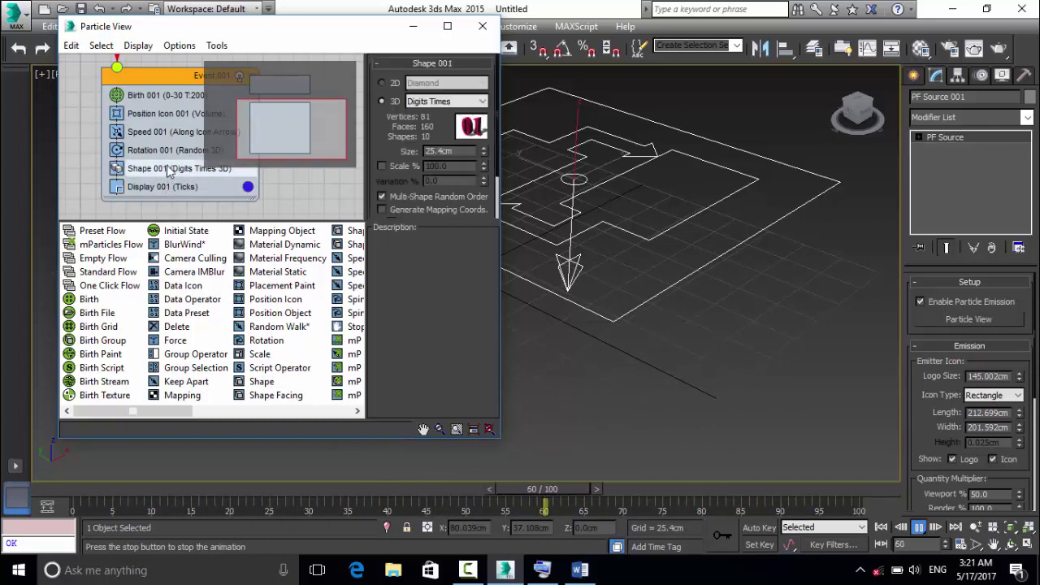
{"action": "left_click", "coordinate": [156, 150]}
{"action": "left_click", "coordinate": [158, 132]}
{"action": "left_click", "coordinate": [166, 96]}
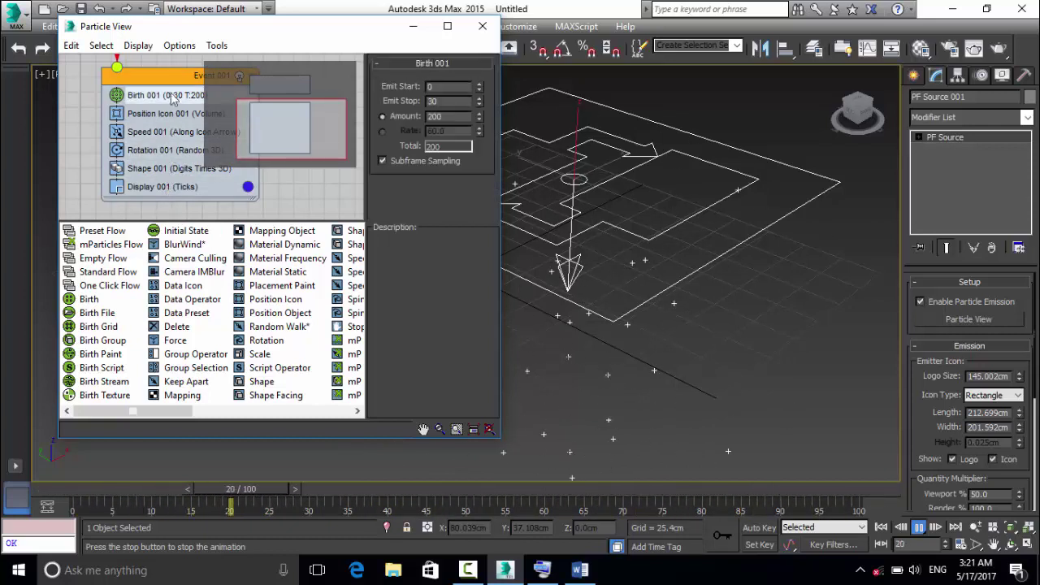
{"action": "left_click", "coordinate": [167, 96], "text": "ctrl"}
{"action": "left_click", "coordinate": [163, 114]}
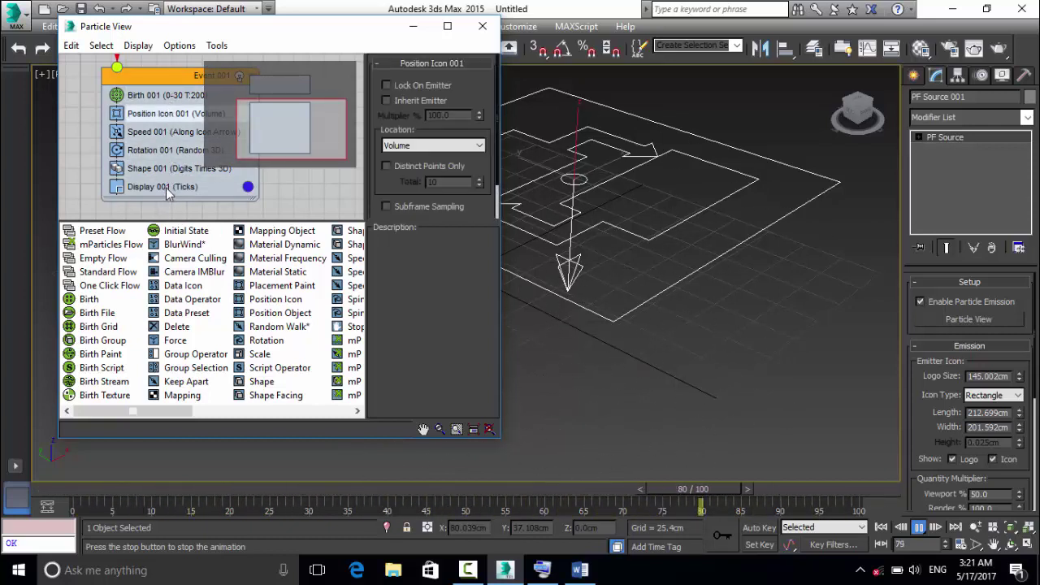
Try Dots, Circles and Geometry as the Display 001 type, and set the type back to Ticks.
{"action": "left_click", "coordinate": [168, 190]}
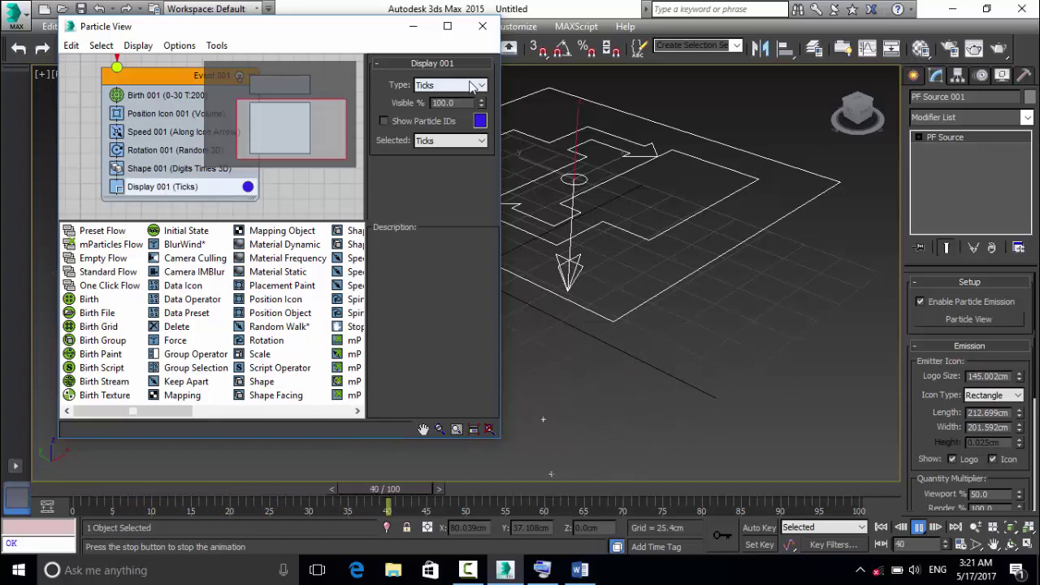
{"action": "left_click", "coordinate": [473, 87]}
{"action": "left_click", "coordinate": [460, 120]}
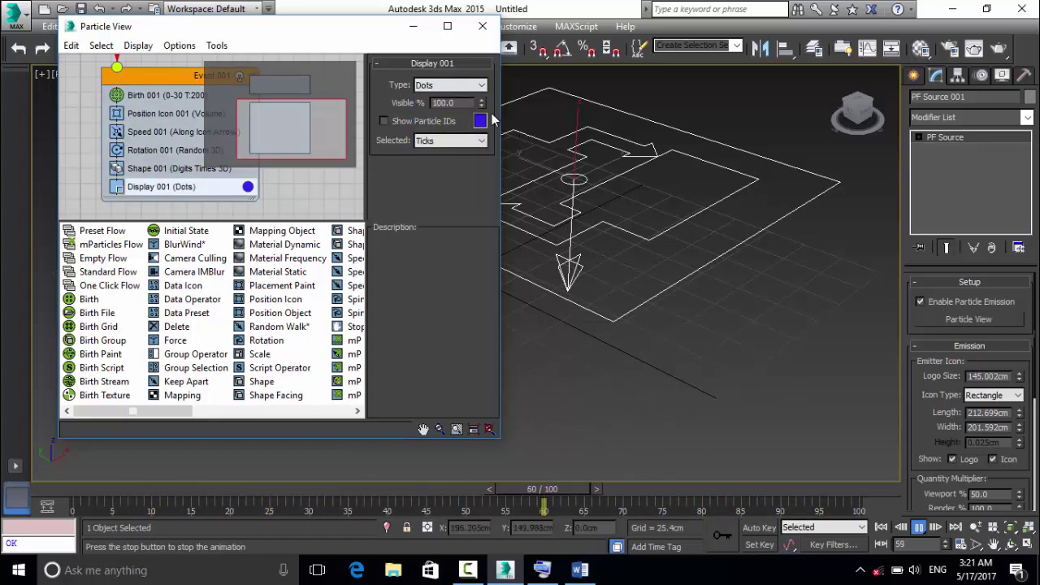
{"action": "left_click", "coordinate": [462, 86]}
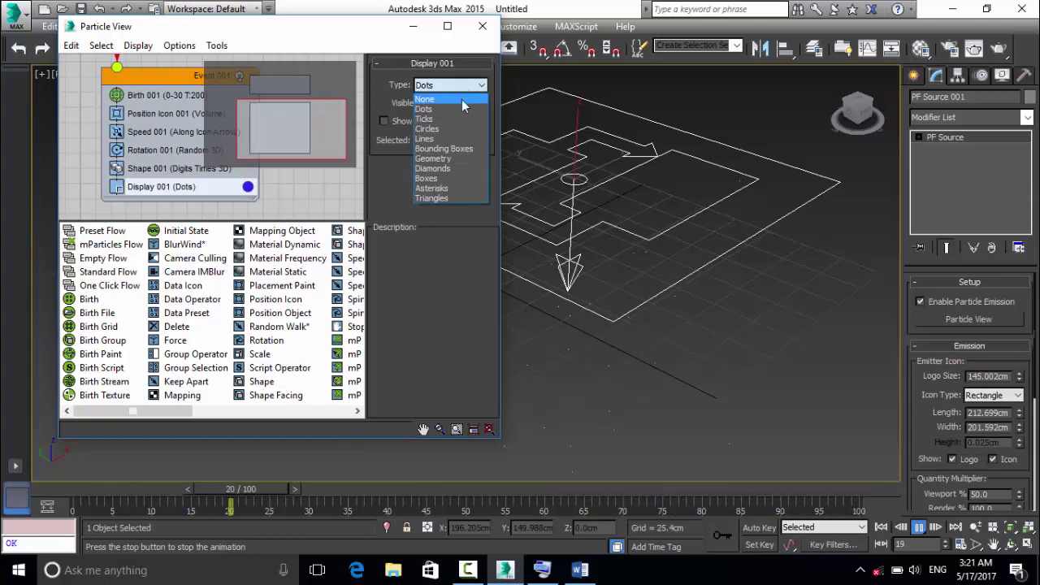
{"action": "left_click", "coordinate": [453, 130]}
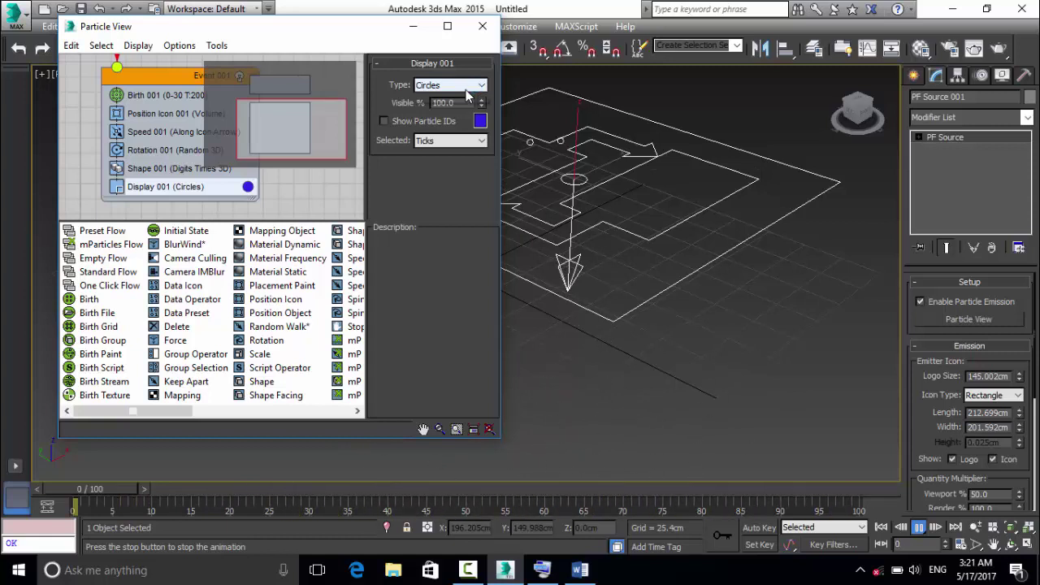
{"action": "left_click", "coordinate": [466, 88]}
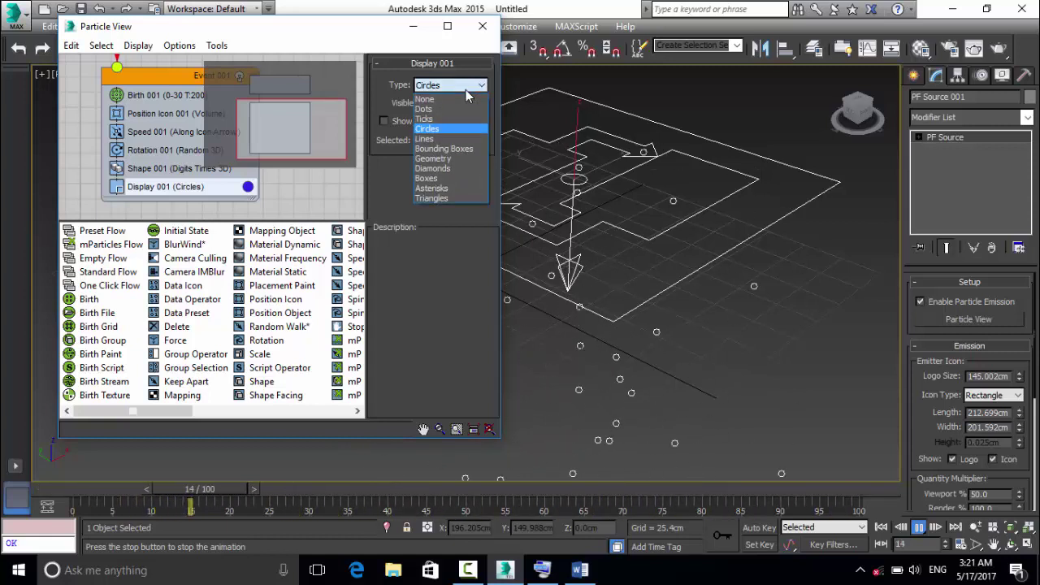
{"action": "left_click", "coordinate": [446, 159]}
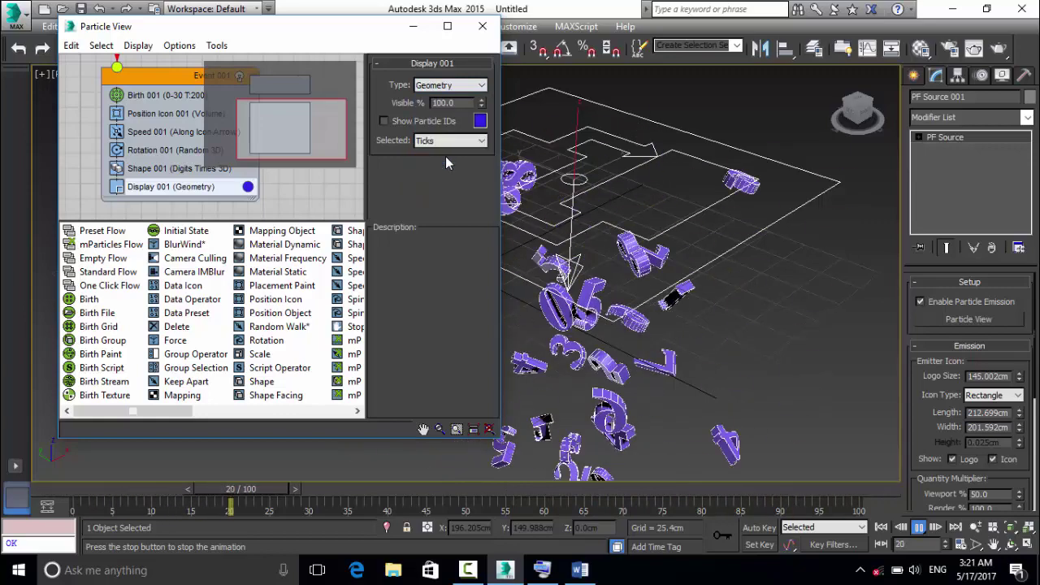
{"action": "left_click", "coordinate": [451, 86]}
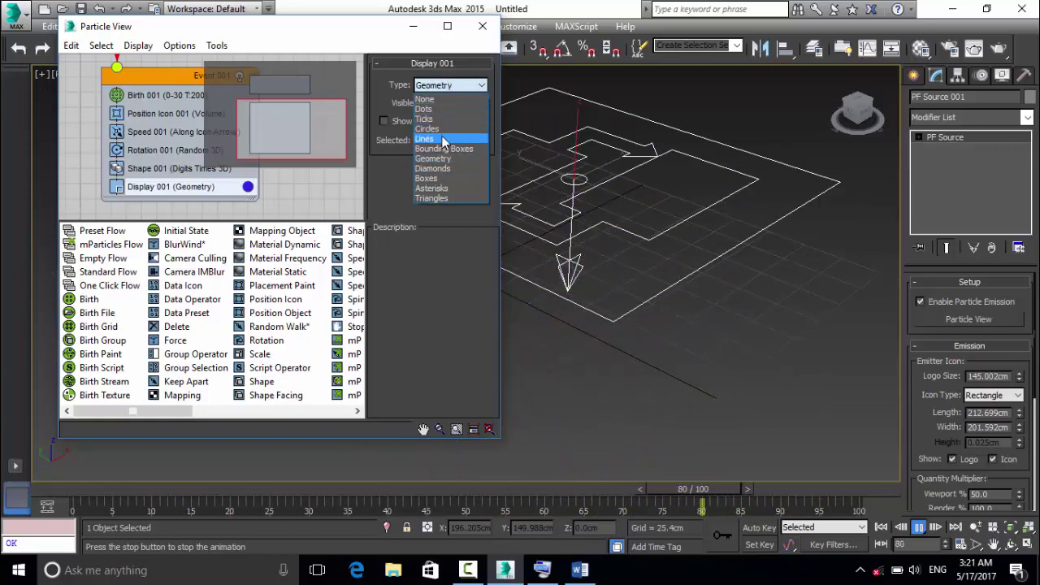
{"action": "left_click", "coordinate": [443, 120]}
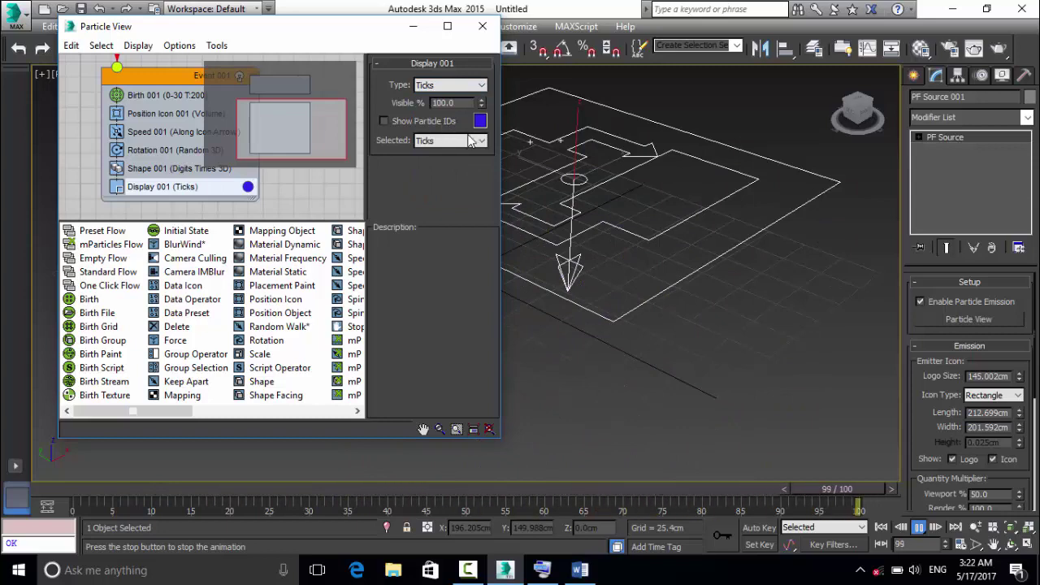
Close Particle View and set the emitter's logo size to 127.602 cm.
{"action": "left_click", "coordinate": [482, 27]}
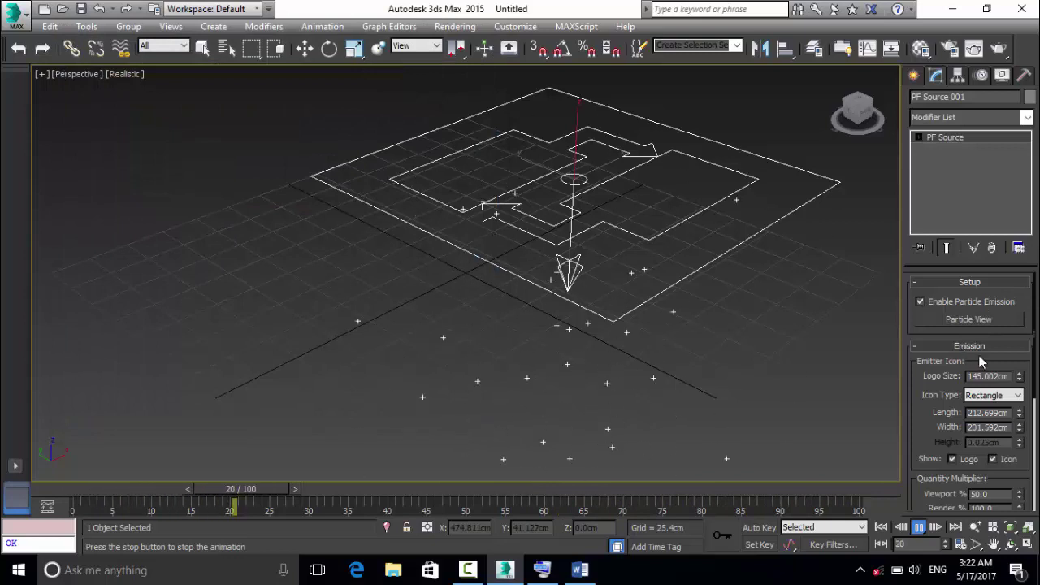
{"action": "scroll", "coordinate": [1036, 350], "scroll_direction": "down", "scroll_amount": 2}
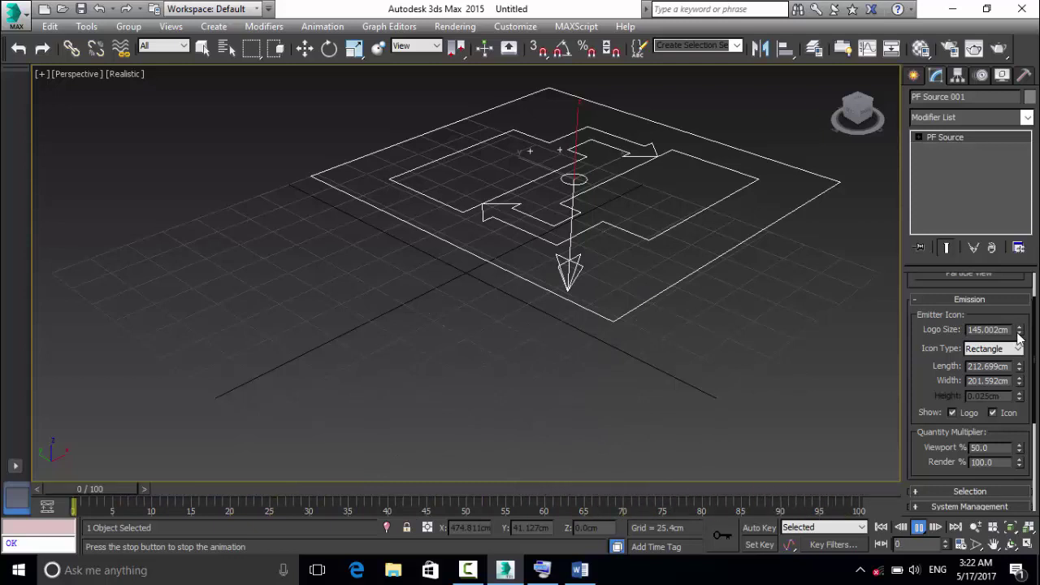
{"action": "mouse_move", "coordinate": [1019, 340]}
{"action": "left_mouse_down"}
{"action": "mouse_move", "coordinate": [1017, 296]}
{"action": "mouse_move", "coordinate": [1016, 325]}
{"action": "mouse_move", "coordinate": [1016, 301]}
{"action": "mouse_move", "coordinate": [1014, 321]}
{"action": "mouse_move", "coordinate": [993, 302]}
{"action": "mouse_move", "coordinate": [1004, 334]}
{"action": "left_mouse_up"}
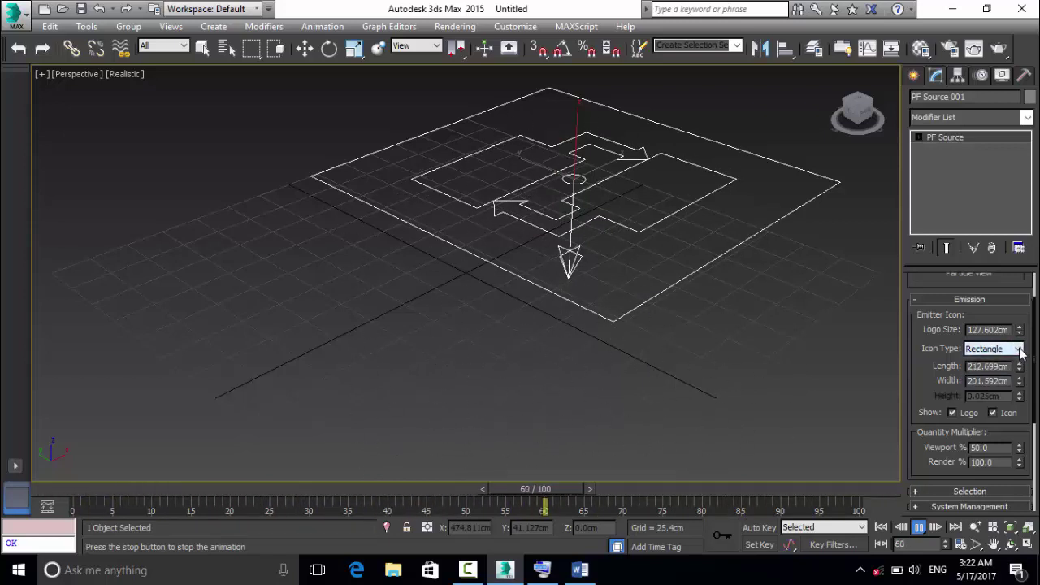
Try Box and Circle as the emitter's icon type, and enlarge the circle's diameter to 242.477 cm.
{"action": "left_click", "coordinate": [1019, 348]}
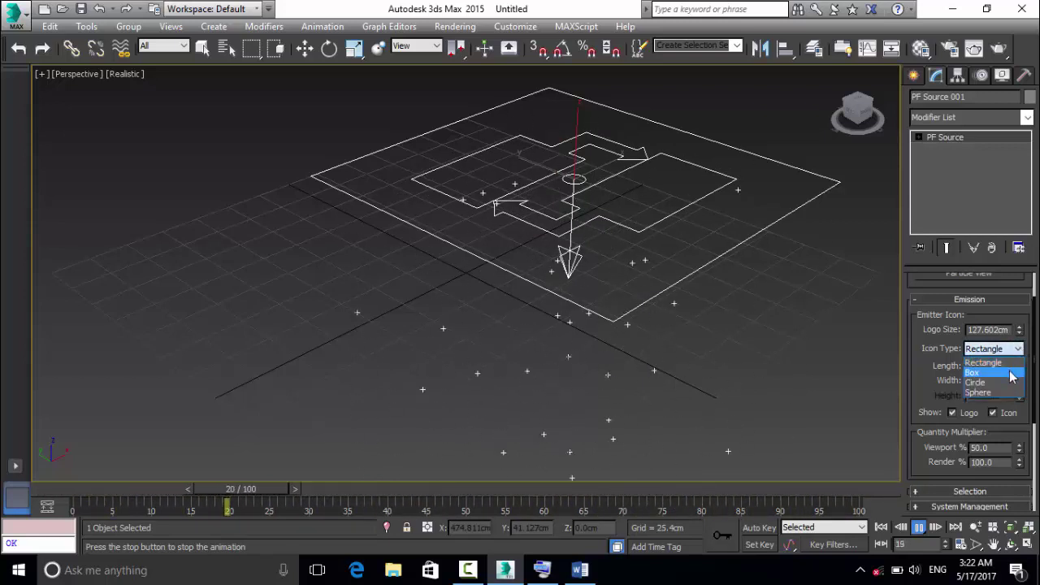
{"action": "left_click", "coordinate": [1012, 377]}
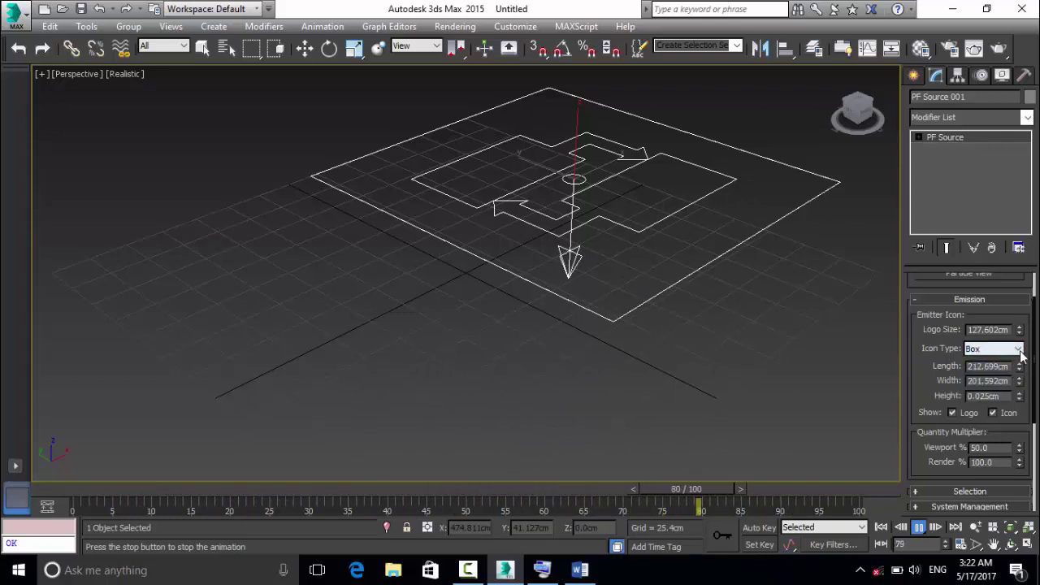
{"action": "left_click", "coordinate": [1008, 348]}
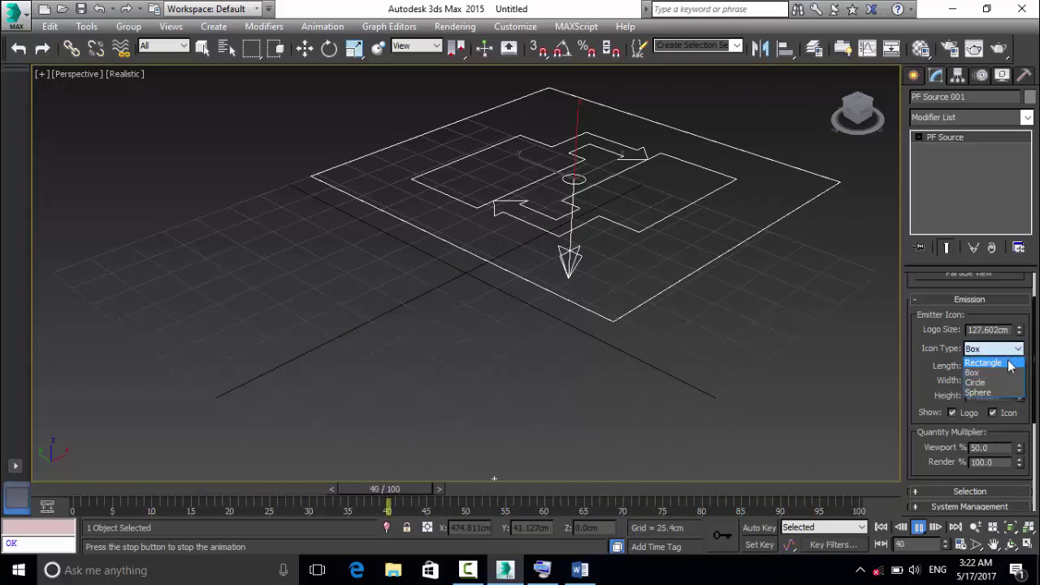
{"action": "left_click", "coordinate": [1008, 382]}
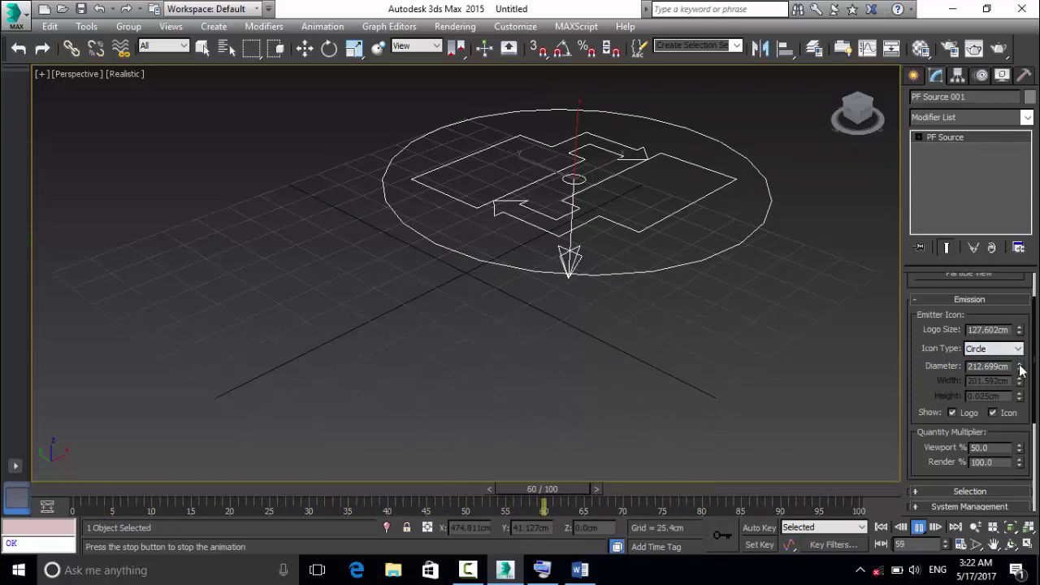
{"action": "left_click_drag", "start_coordinate": [1022, 370], "coordinate": [1021, 359]}
Set the emitter's icon type to Rectangle, with a length of 286.123 cm and a width of 235.863 cm.
{"action": "left_click", "coordinate": [1017, 349]}
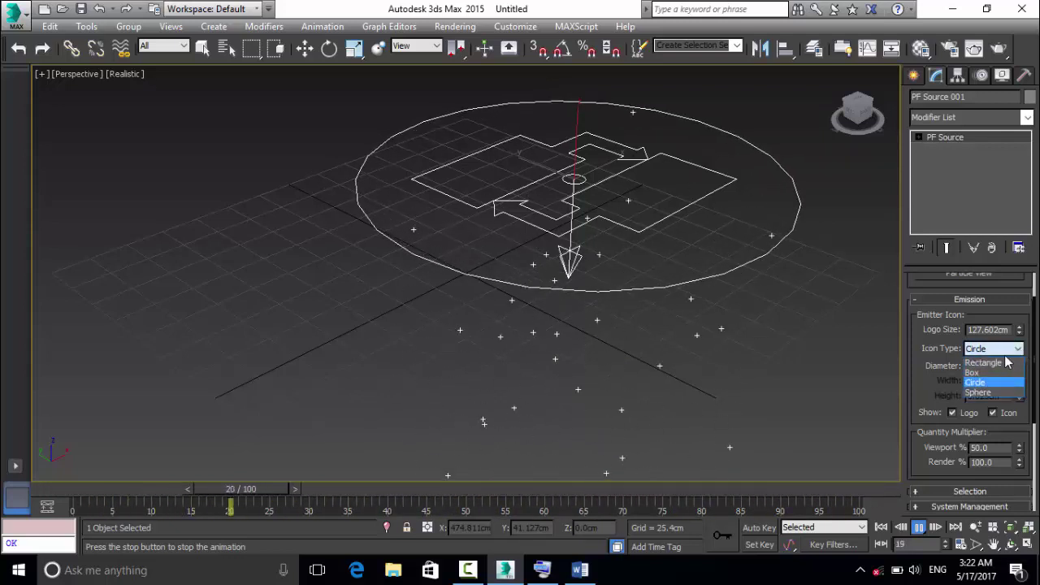
{"action": "left_click", "coordinate": [1008, 363]}
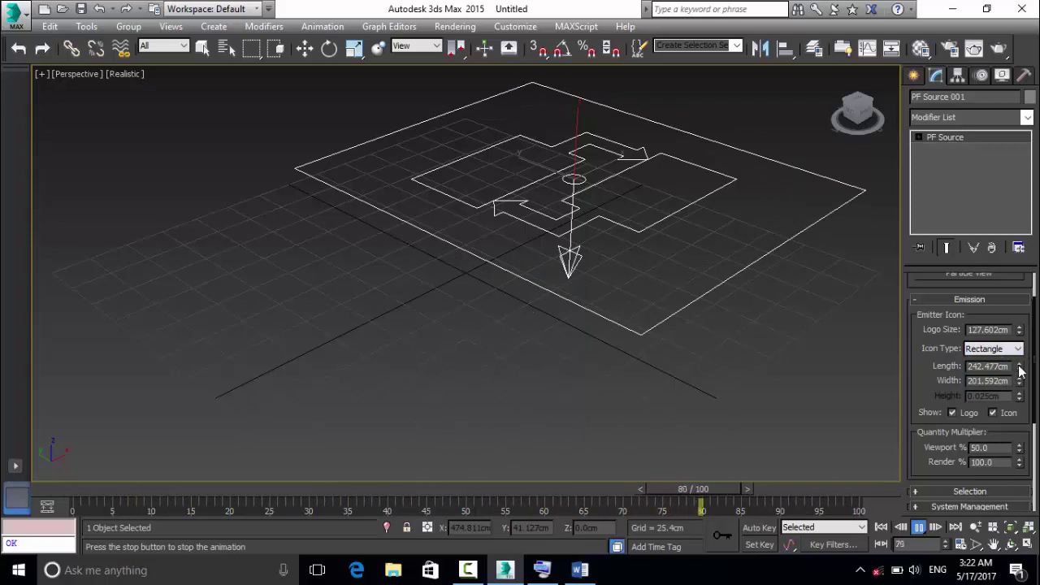
{"action": "left_click_drag", "start_coordinate": [1022, 371], "coordinate": [1020, 365]}
Try the Box icon type with a height of 1.854 cm, and return the emitter to Rectangle.
{"action": "left_click", "coordinate": [1016, 348]}
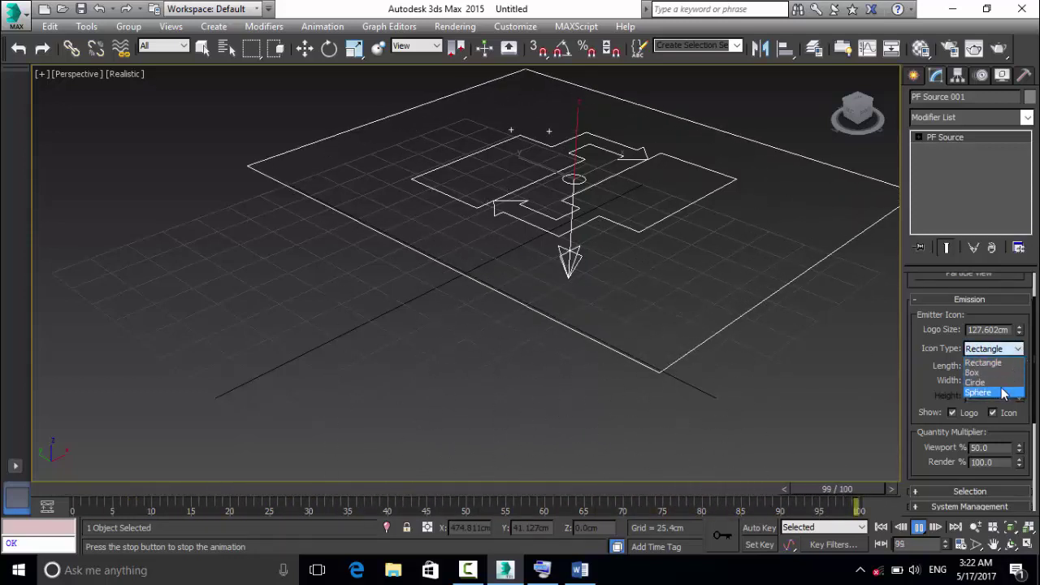
{"action": "left_click", "coordinate": [973, 372]}
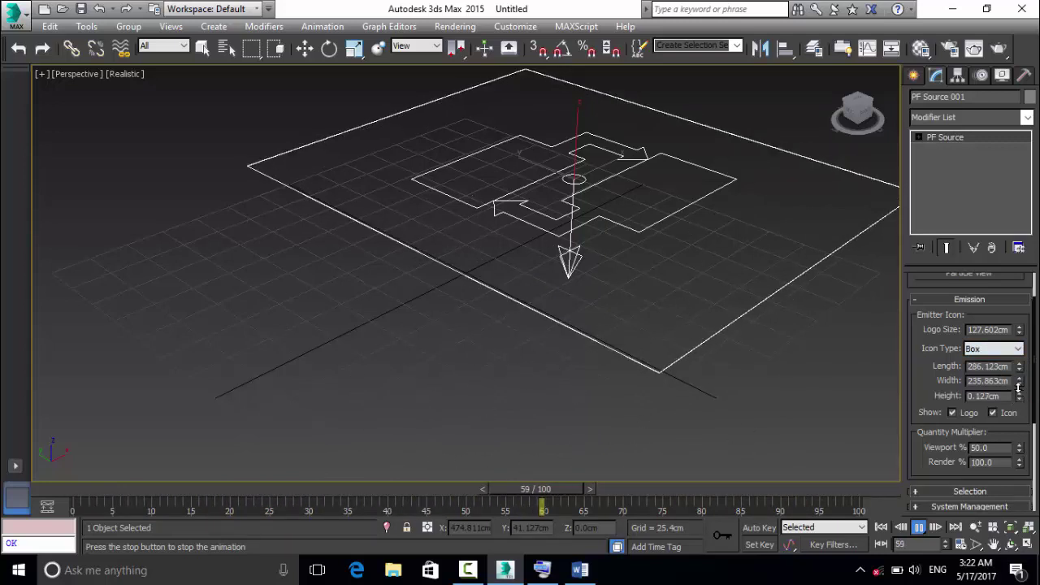
{"action": "left_click_drag", "start_coordinate": [1019, 394], "coordinate": [1019, 389]}
{"action": "left_click", "coordinate": [1016, 348]}
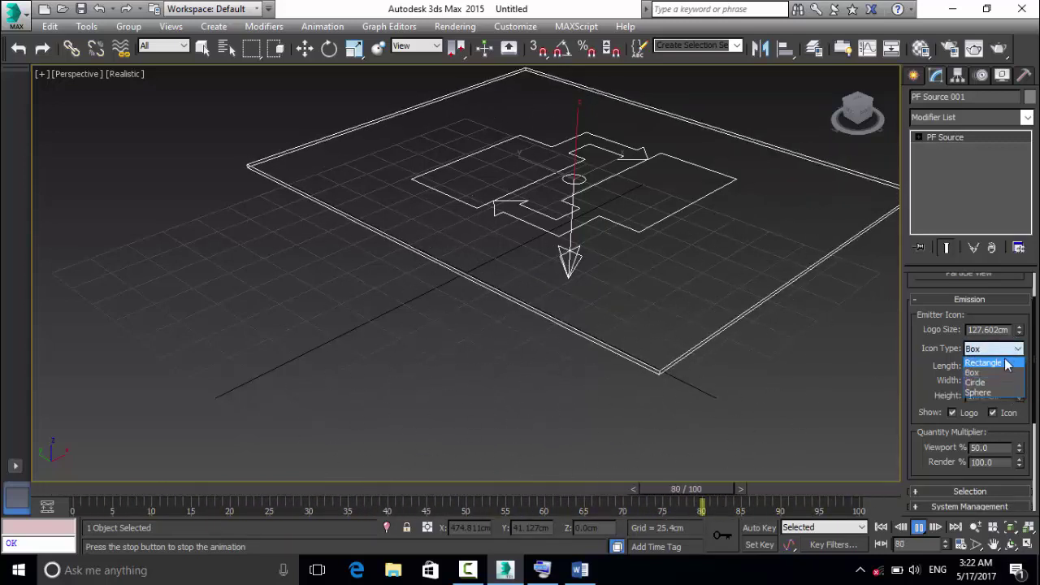
{"action": "left_click", "coordinate": [1006, 363]}
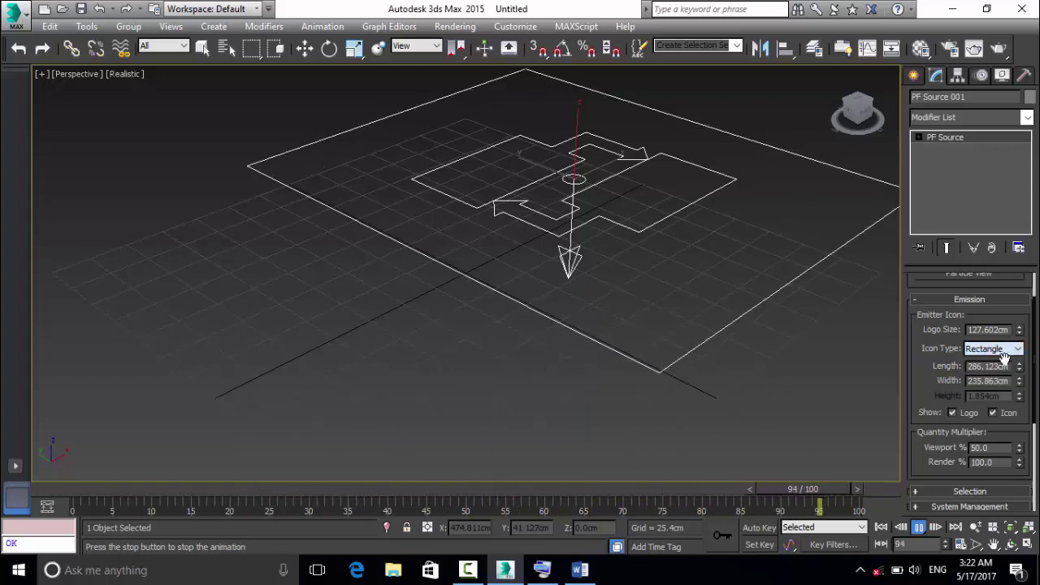
Toggle the display of the emitter's logo and icon off and back on.
{"action": "left_click", "coordinate": [969, 412]}
{"action": "left_click", "coordinate": [993, 412]}
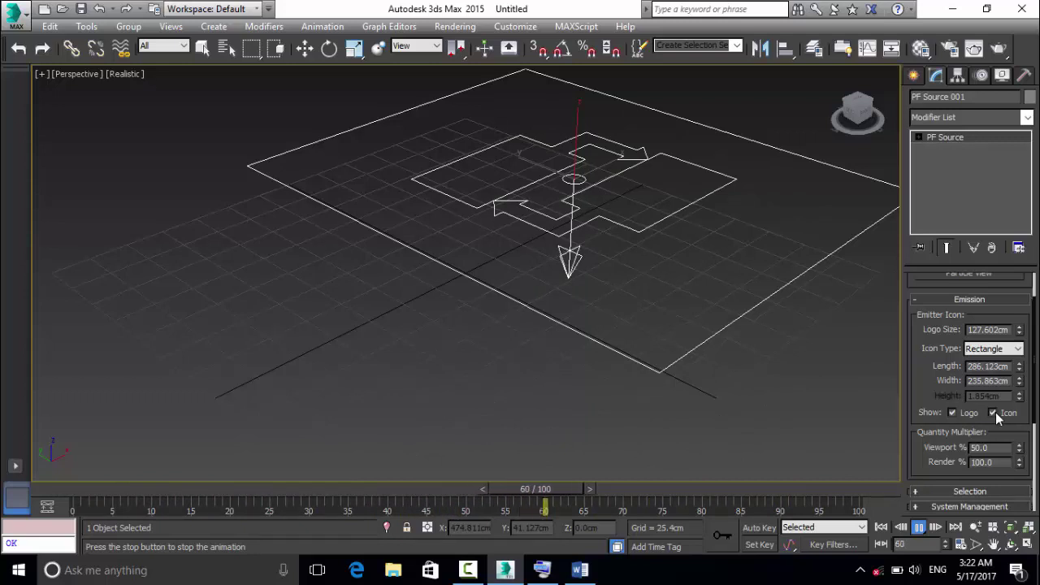
{"action": "left_click", "coordinate": [993, 412]}
{"action": "left_click", "coordinate": [994, 412]}
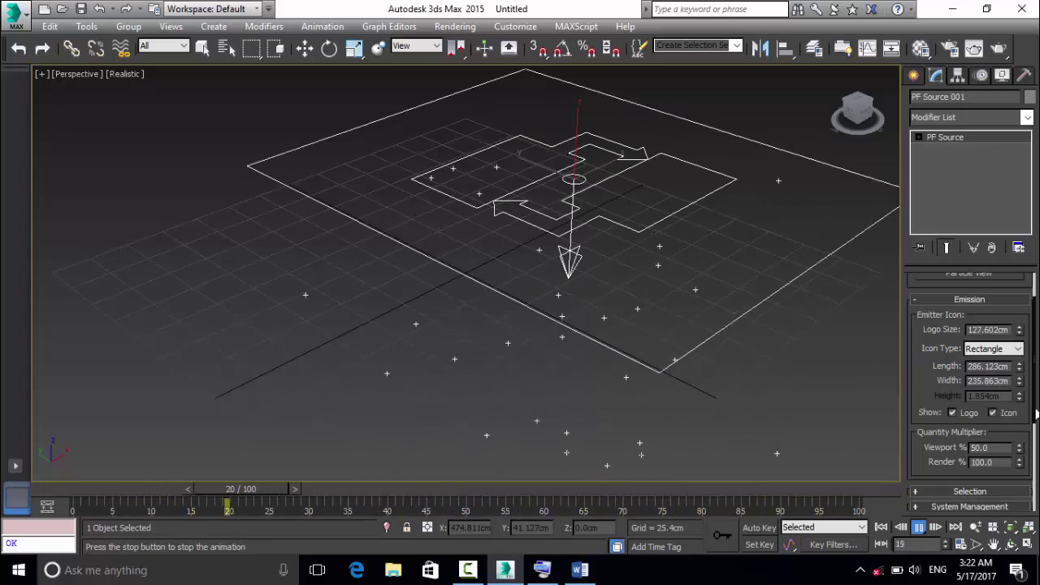
Try a Viewport quantity multiplier of 129%, and set it back to 50%.
{"action": "left_click_drag", "start_coordinate": [1036, 415], "coordinate": [1036, 474]}
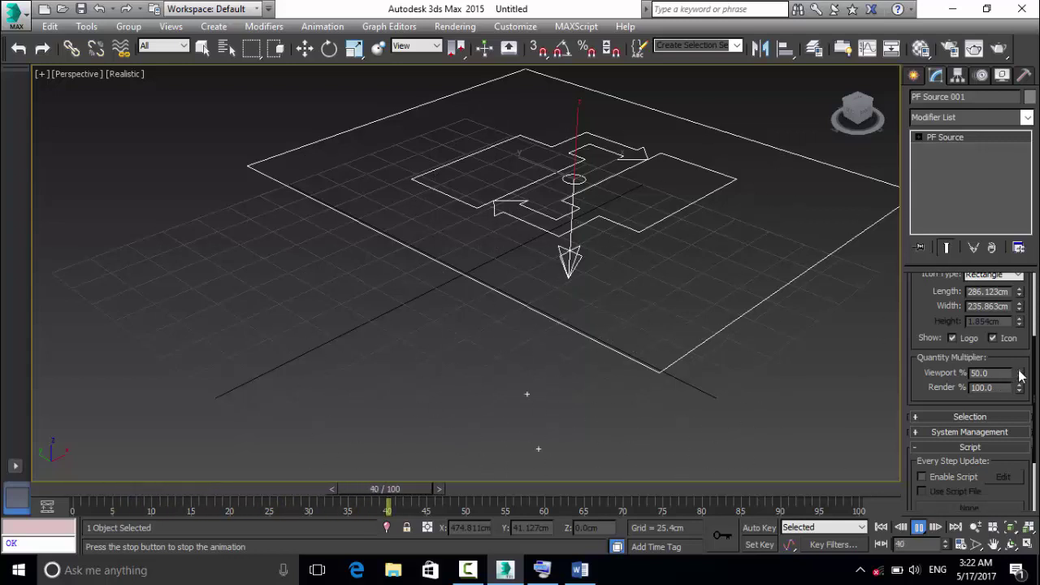
{"action": "left_click_drag", "start_coordinate": [1021, 375], "coordinate": [1016, 291]}
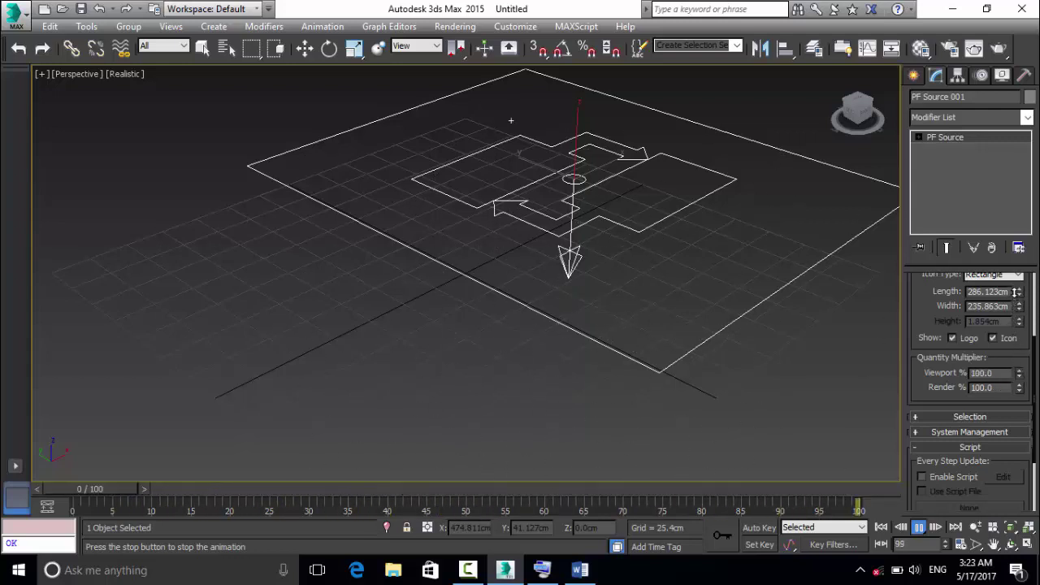
{"action": "left_click_drag", "start_coordinate": [1016, 291], "coordinate": [1002, 385]}
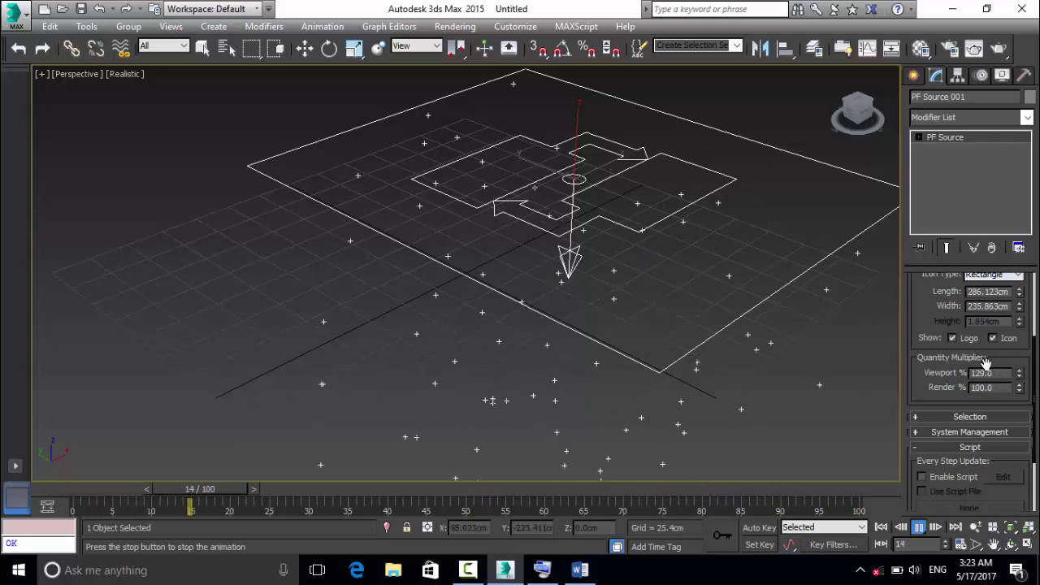
{"action": "double_click", "coordinate": [998, 374]}
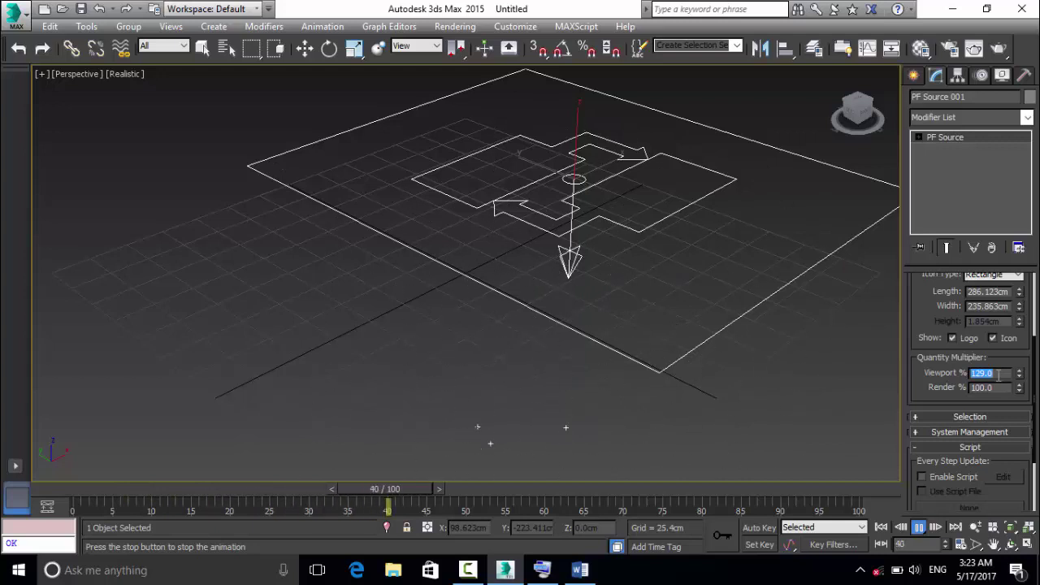
{"action": "type", "text": "5"}
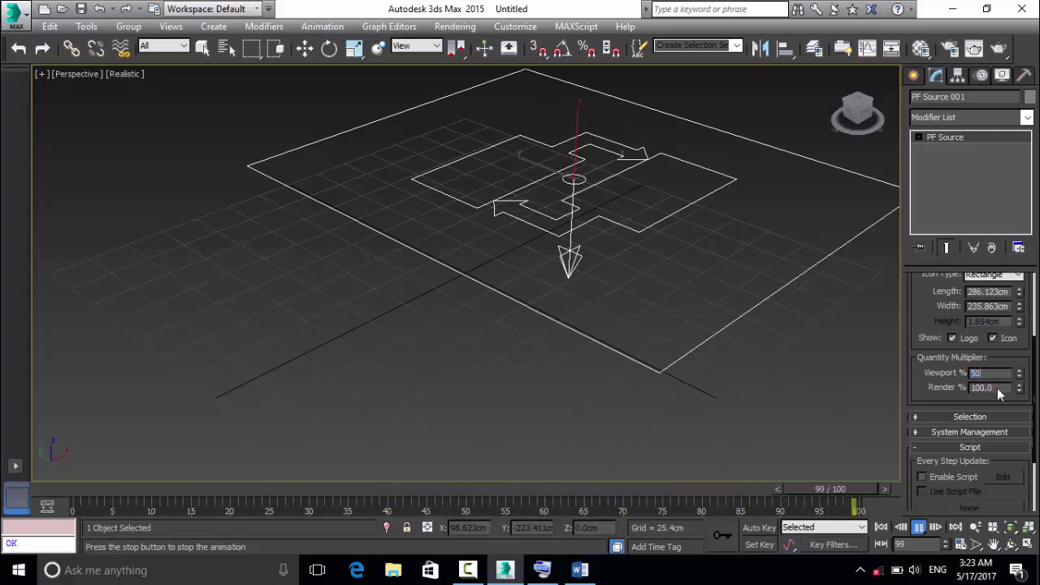
{"action": "type", "text": "0"}
{"action": "key", "text": "Return"}
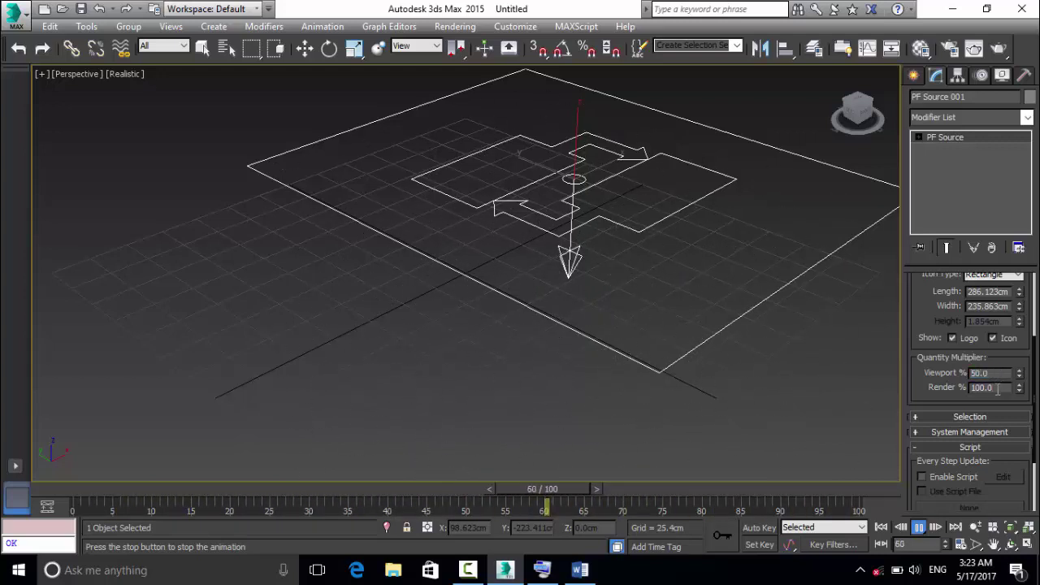
Stop playback and render frame 29 with the Render quantity multiplier at 100% and again at 50%, closing each render.
{"action": "left_click", "coordinate": [919, 527]}
{"action": "left_click", "coordinate": [995, 50]}
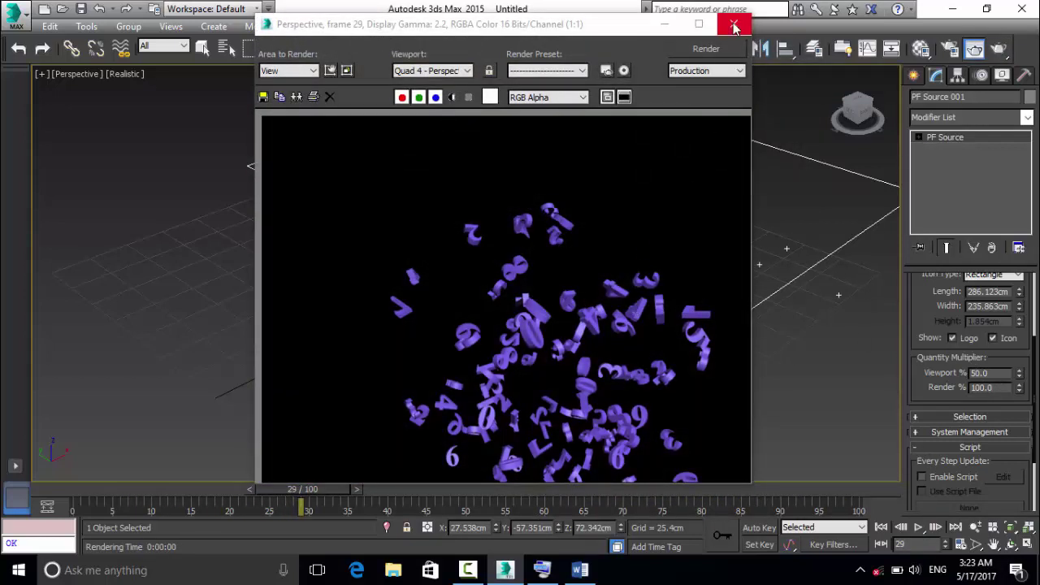
{"action": "left_click", "coordinate": [734, 27]}
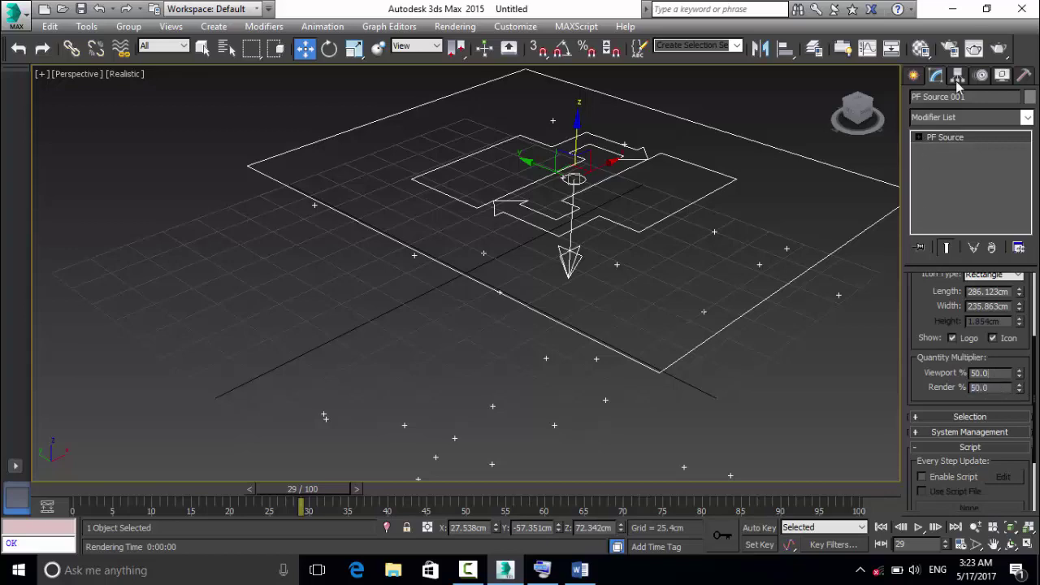
{"action": "left_click", "coordinate": [975, 48]}
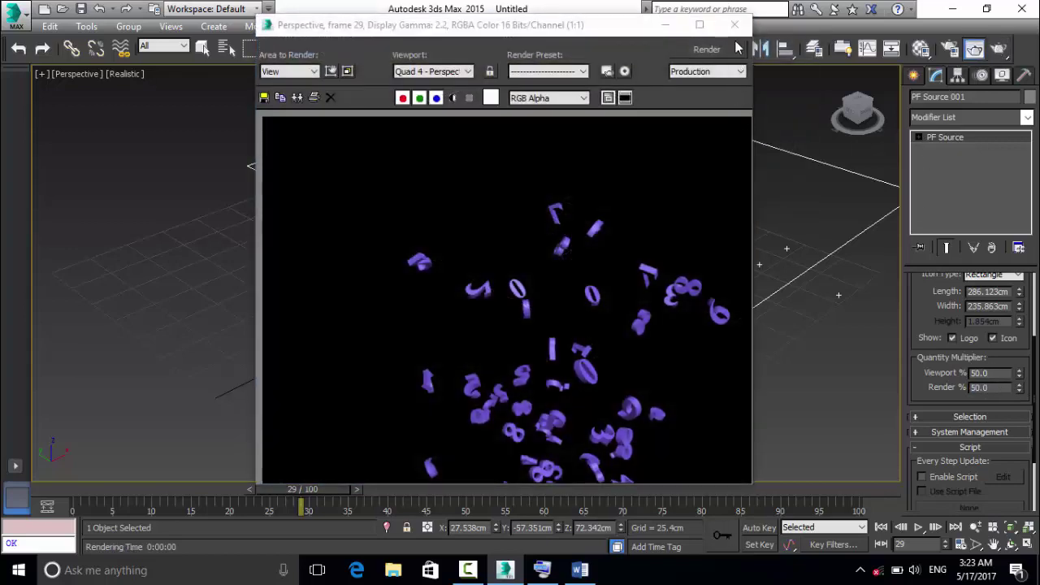
{"action": "left_click", "coordinate": [736, 27]}
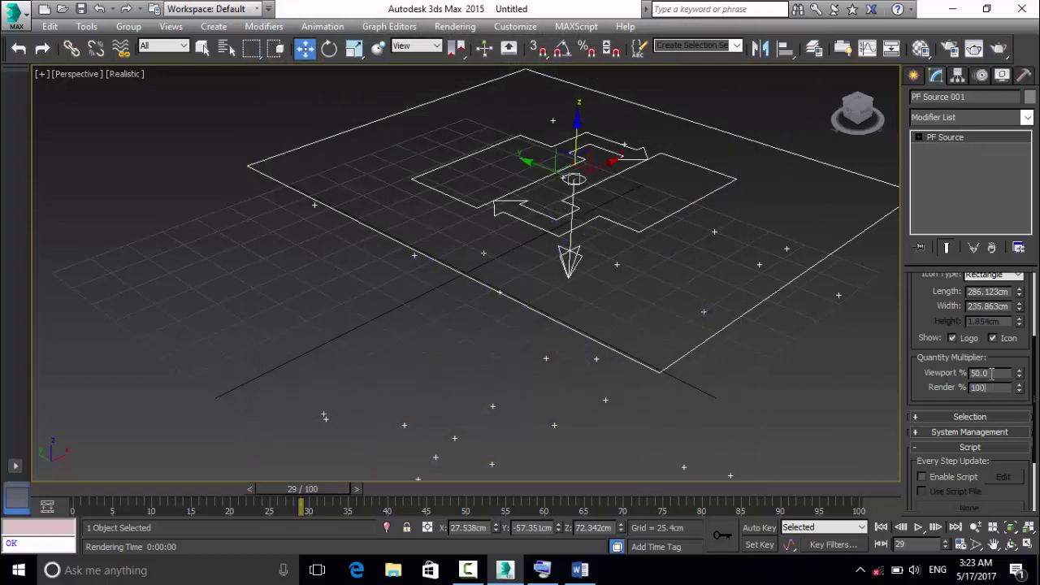
Restore the Render quantity multiplier to 100%, and review the PF Source's particle Selection settings.
{"action": "left_click", "coordinate": [971, 417]}
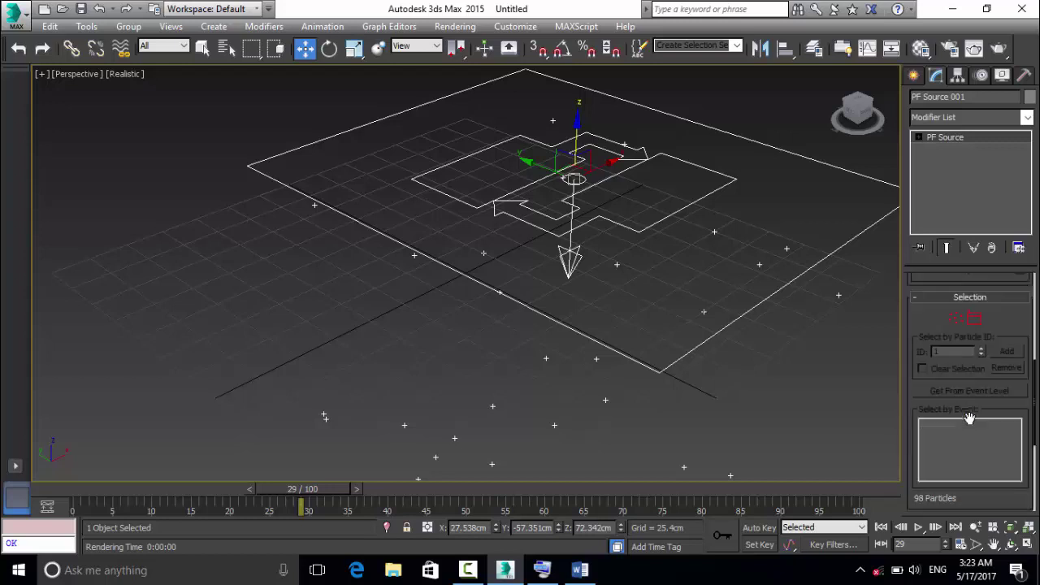
{"action": "scroll", "coordinate": [976, 439], "scroll_direction": "down", "scroll_amount": 3}
{"action": "scroll", "coordinate": [979, 466], "scroll_direction": "up", "scroll_amount": 3}
{"action": "scroll", "coordinate": [980, 466], "scroll_direction": "up", "scroll_amount": 2}
{"action": "left_click", "coordinate": [915, 366]}
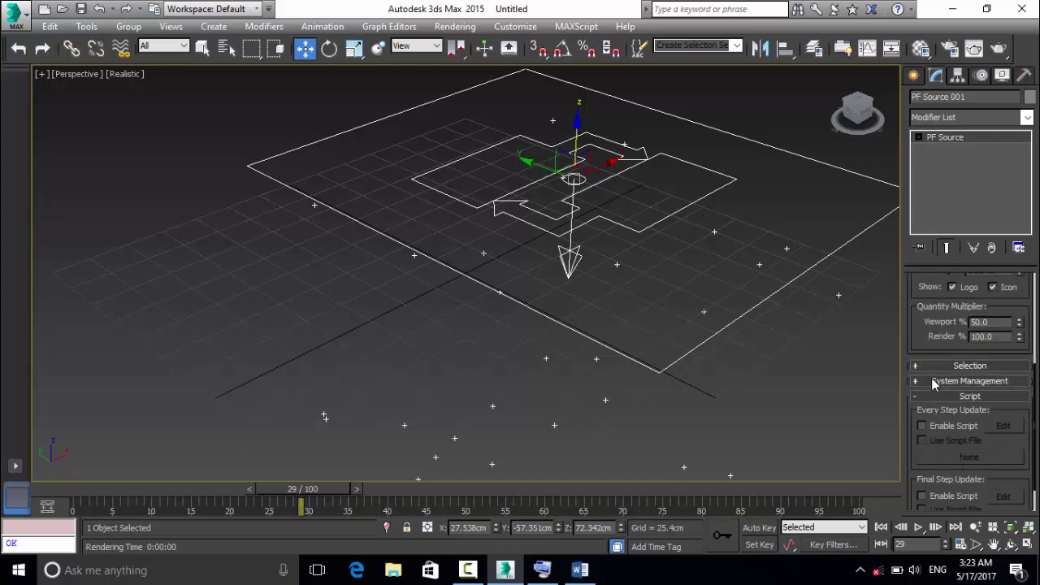
Set the particle amount's upper limit to 3 in System Management, and play the animation to check it.
{"action": "left_click", "coordinate": [935, 382]}
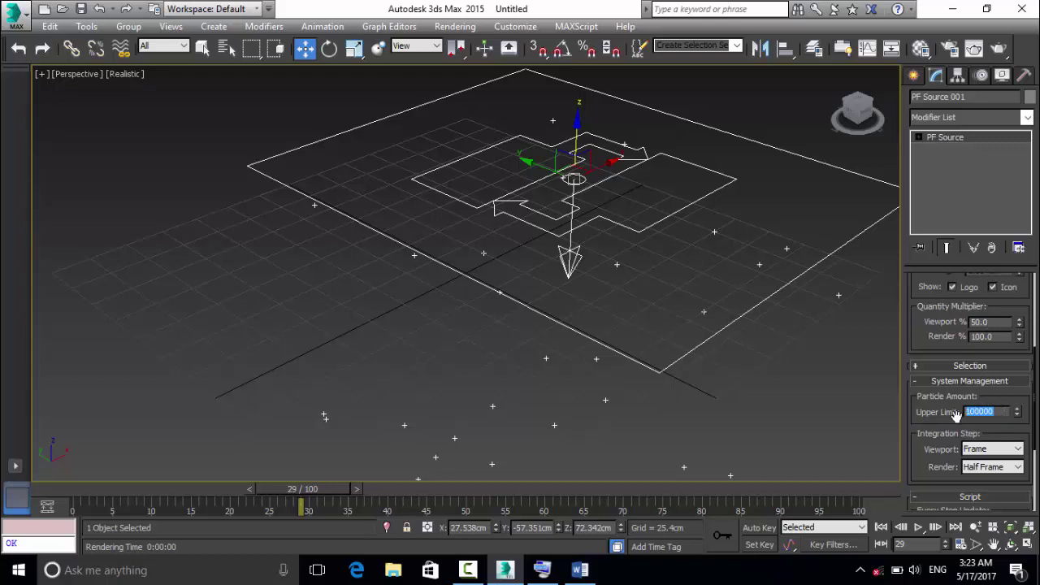
{"action": "left_click", "coordinate": [916, 529]}
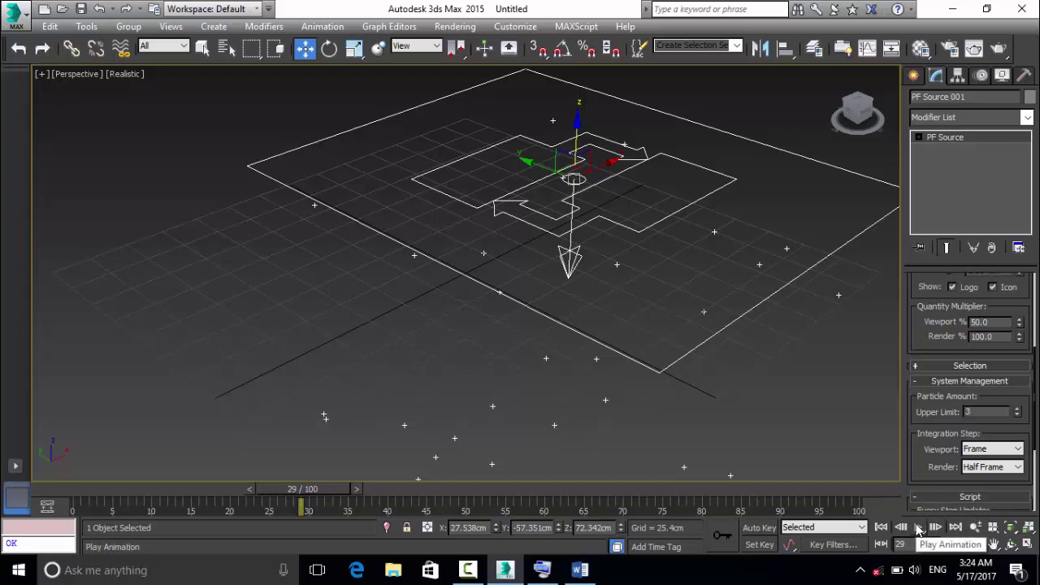
{"action": "left_click", "coordinate": [918, 528]}
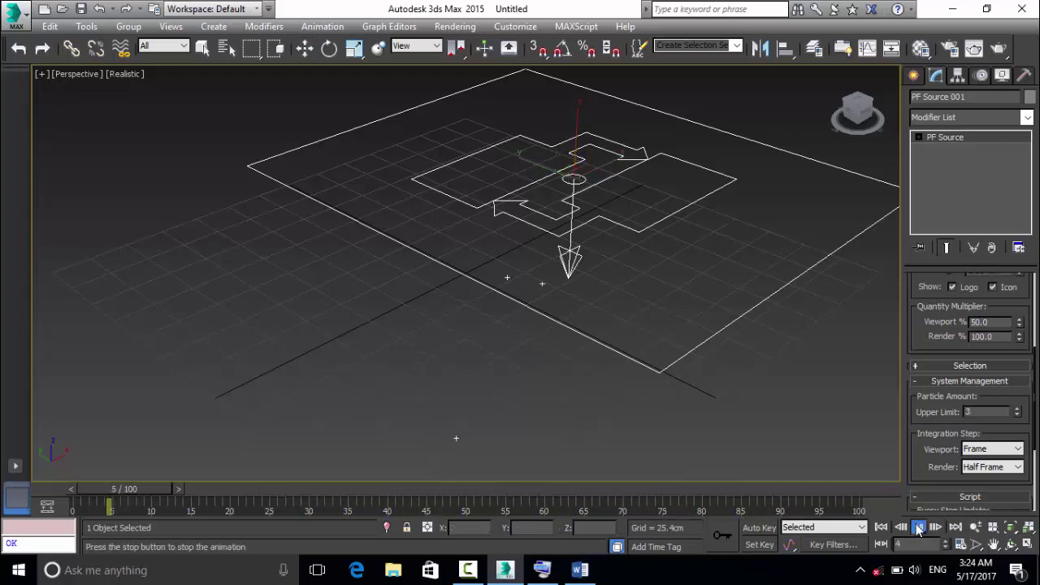
{"action": "left_click", "coordinate": [919, 528]}
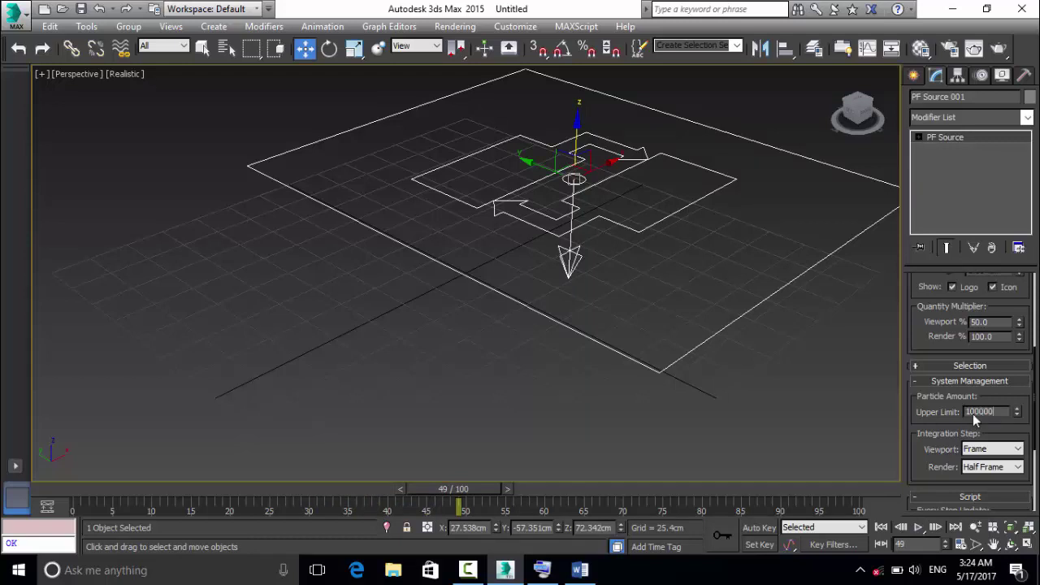
Restore the particle amount's upper limit to 100000, reselect the emitter and play the animation.
{"action": "left_click", "coordinate": [823, 404]}
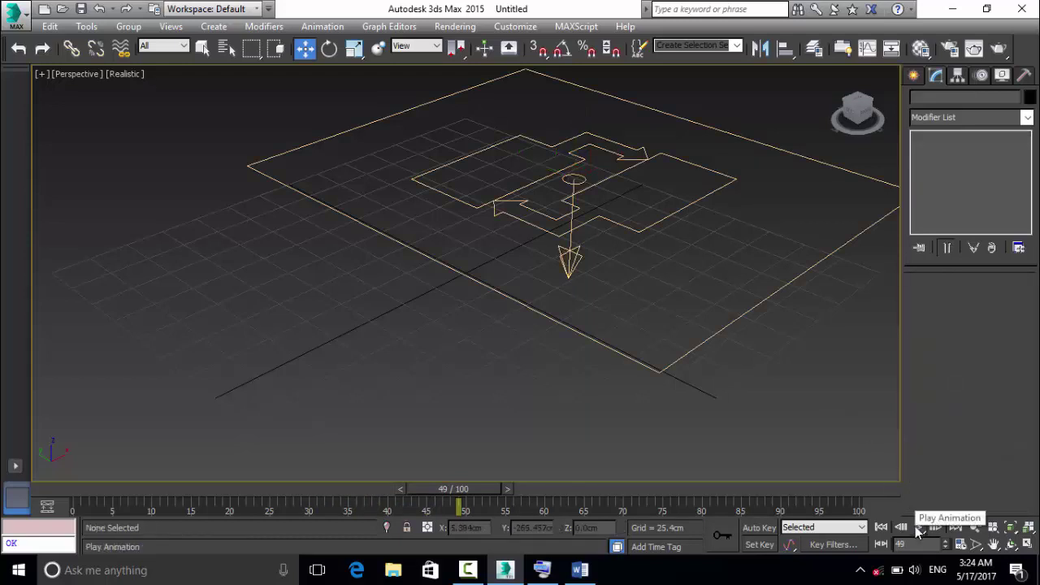
{"action": "left_click", "coordinate": [700, 343]}
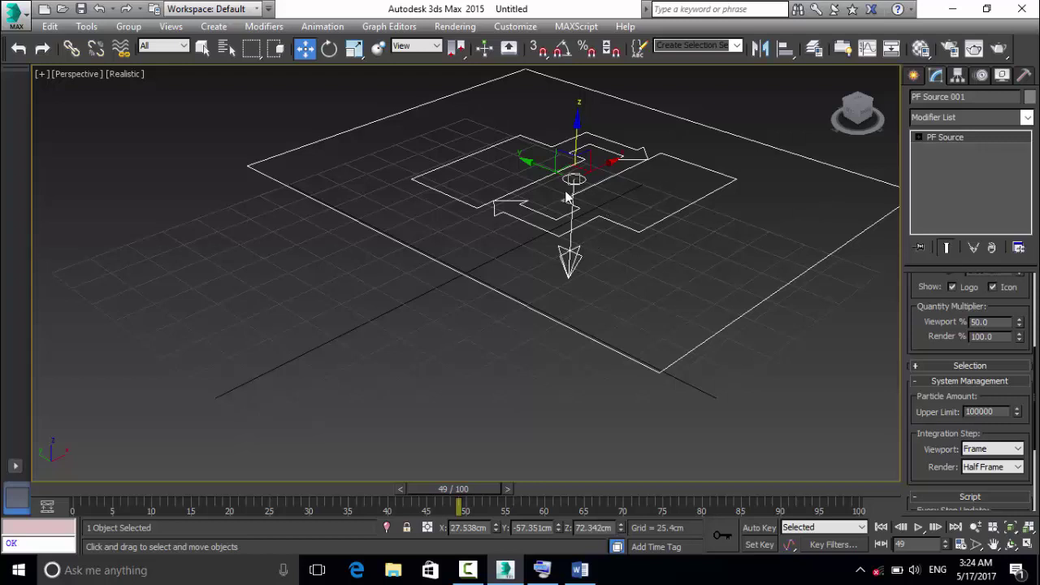
{"action": "left_click", "coordinate": [920, 528]}
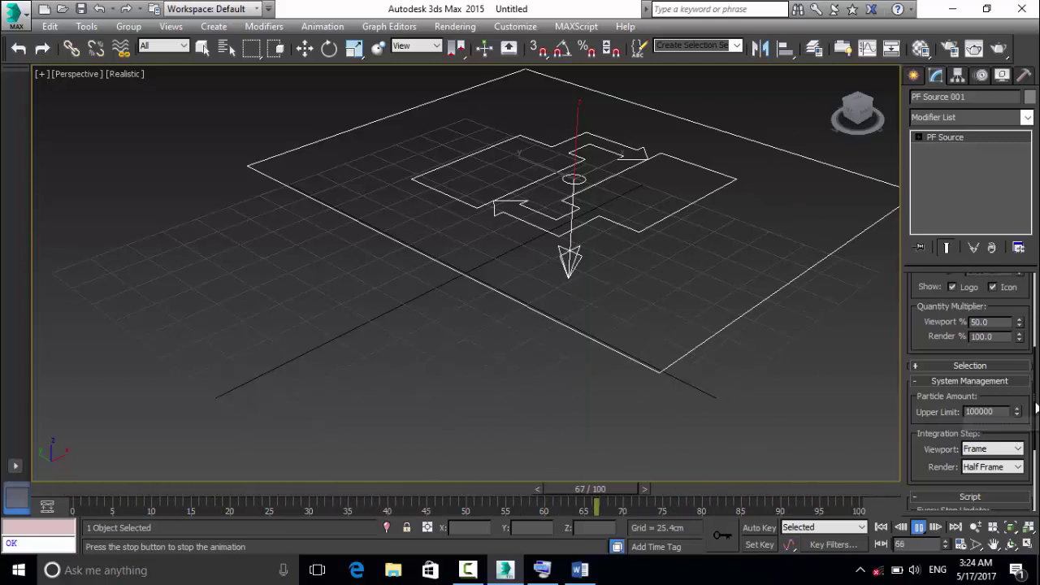
Review the Viewport integration step options in System Management, and set the Render integration step to Frame.
{"action": "scroll", "coordinate": [1035, 437], "scroll_direction": "down", "scroll_amount": 2}
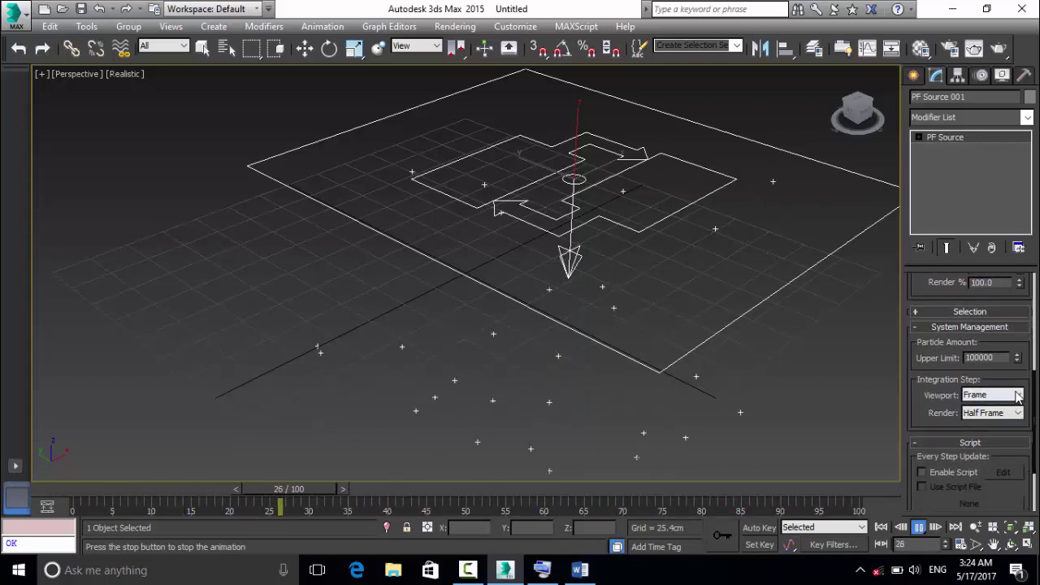
{"action": "left_click", "coordinate": [1018, 395]}
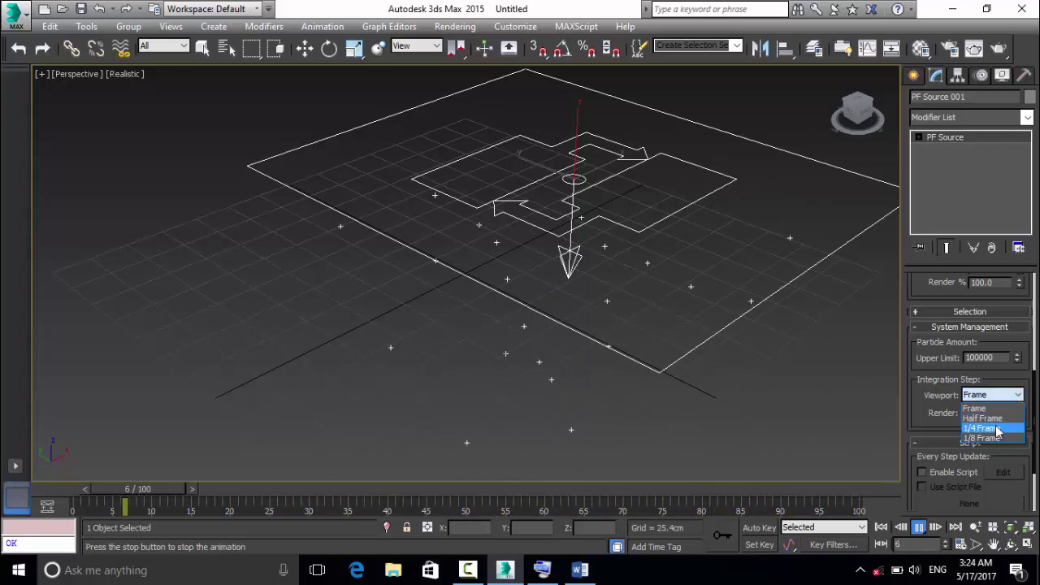
{"action": "left_click", "coordinate": [921, 415]}
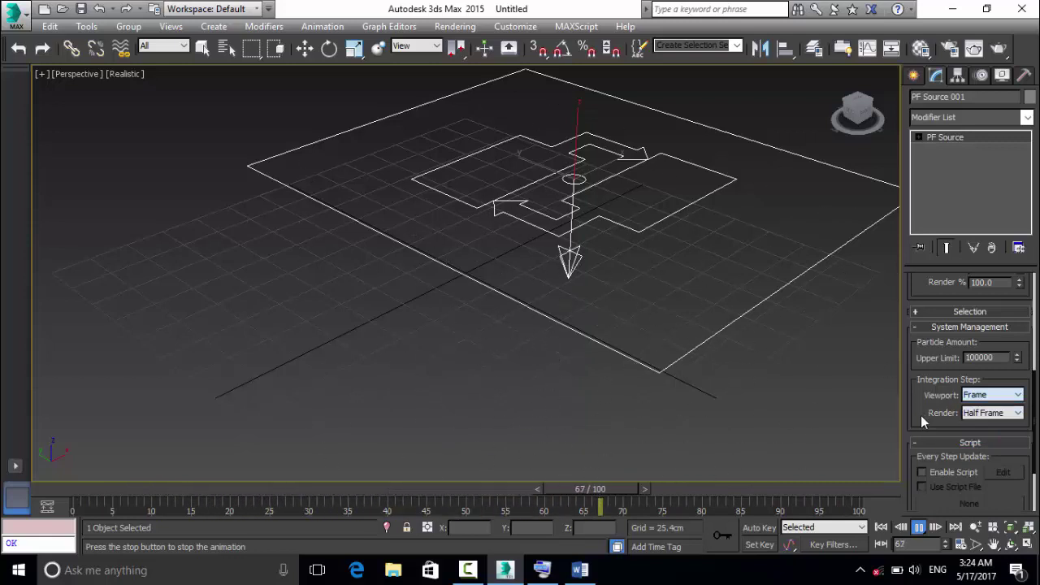
{"action": "left_click", "coordinate": [1018, 414]}
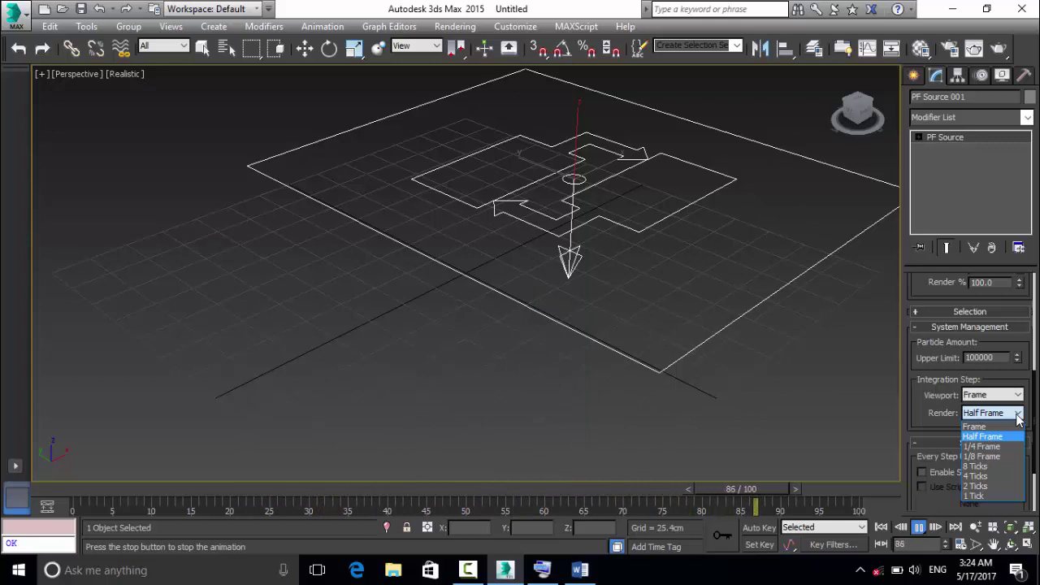
{"action": "left_click", "coordinate": [1019, 415]}
{"action": "left_click", "coordinate": [1017, 414]}
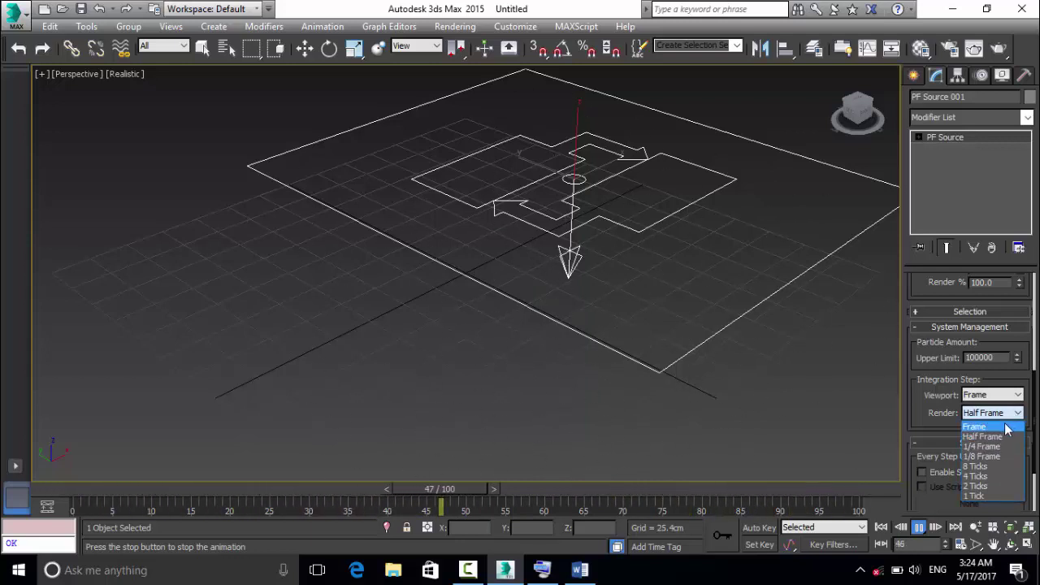
{"action": "left_click", "coordinate": [1007, 428]}
Try the Enable Script and Use Script File options for the Final Step Update, and turn both off again.
{"action": "scroll", "coordinate": [1035, 439], "scroll_direction": "down", "scroll_amount": 2}
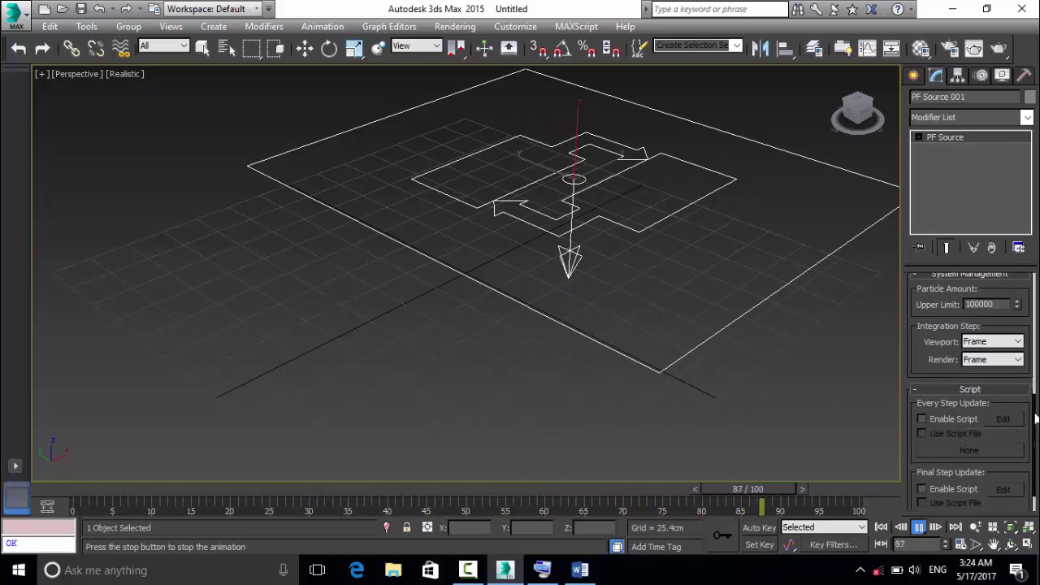
{"action": "scroll", "coordinate": [1024, 439], "scroll_direction": "down", "scroll_amount": 2}
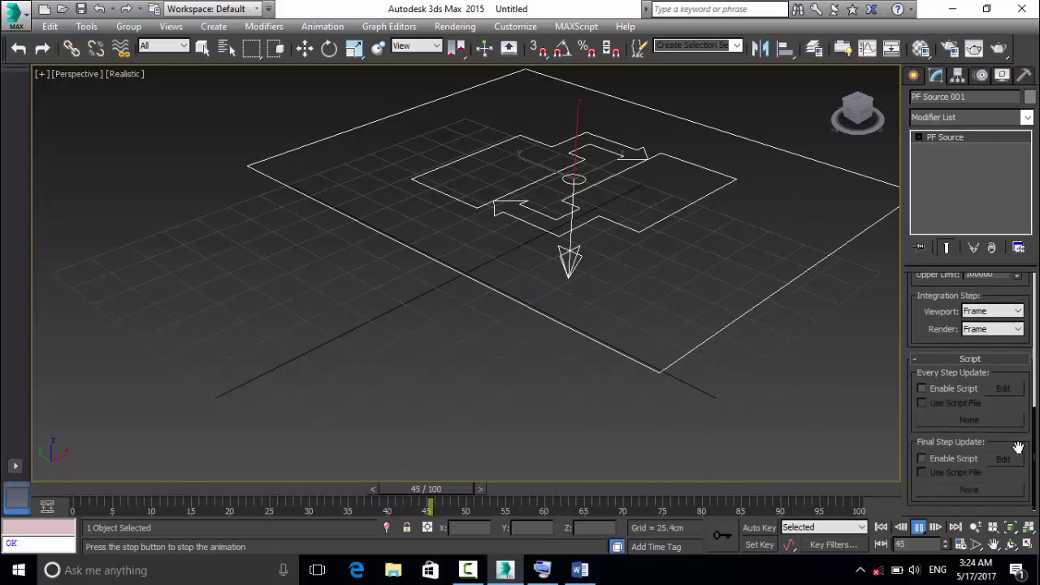
{"action": "left_click", "coordinate": [962, 458]}
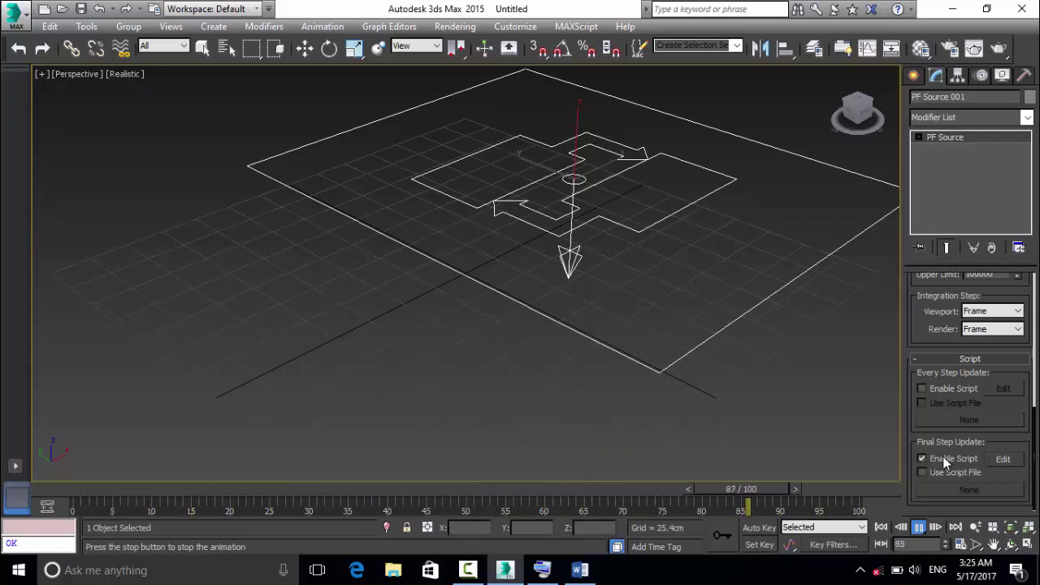
{"action": "scroll", "coordinate": [671, 322], "scroll_direction": "down", "scroll_amount": 2}
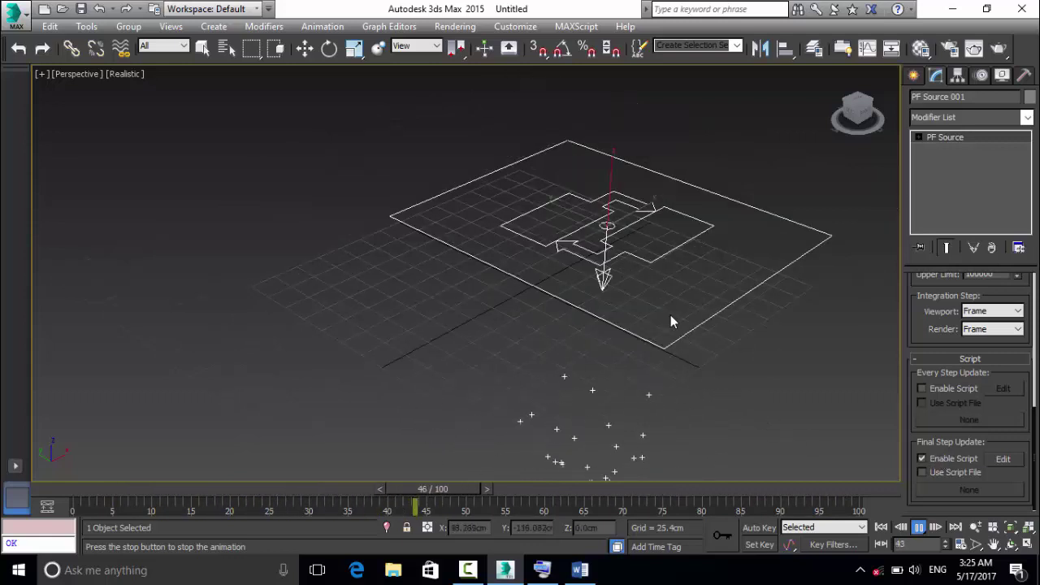
{"action": "scroll", "coordinate": [670, 321], "scroll_direction": "down", "scroll_amount": 3}
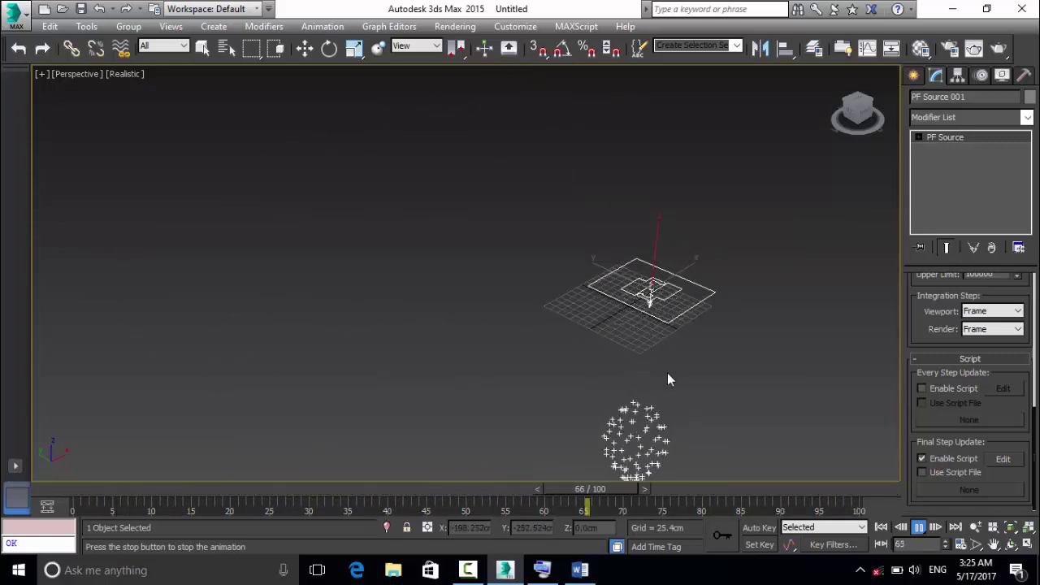
{"action": "left_click", "coordinate": [945, 474]}
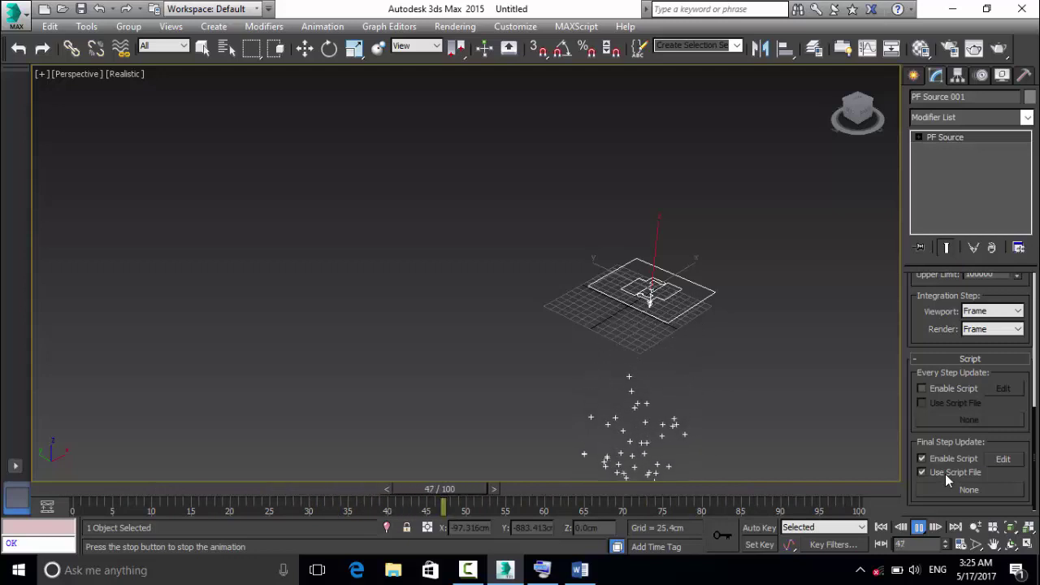
{"action": "left_click", "coordinate": [939, 473]}
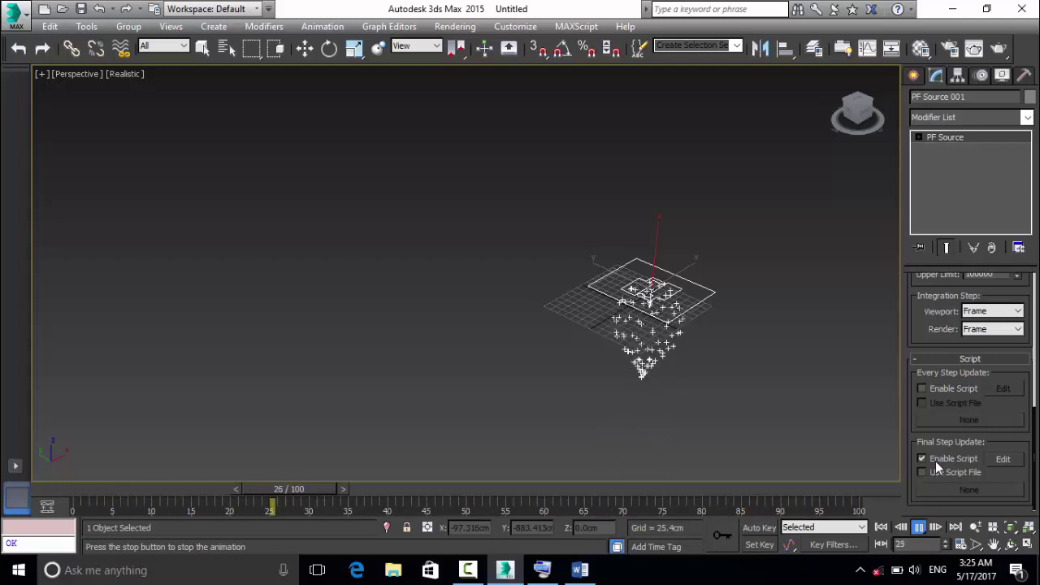
{"action": "left_click", "coordinate": [936, 461]}
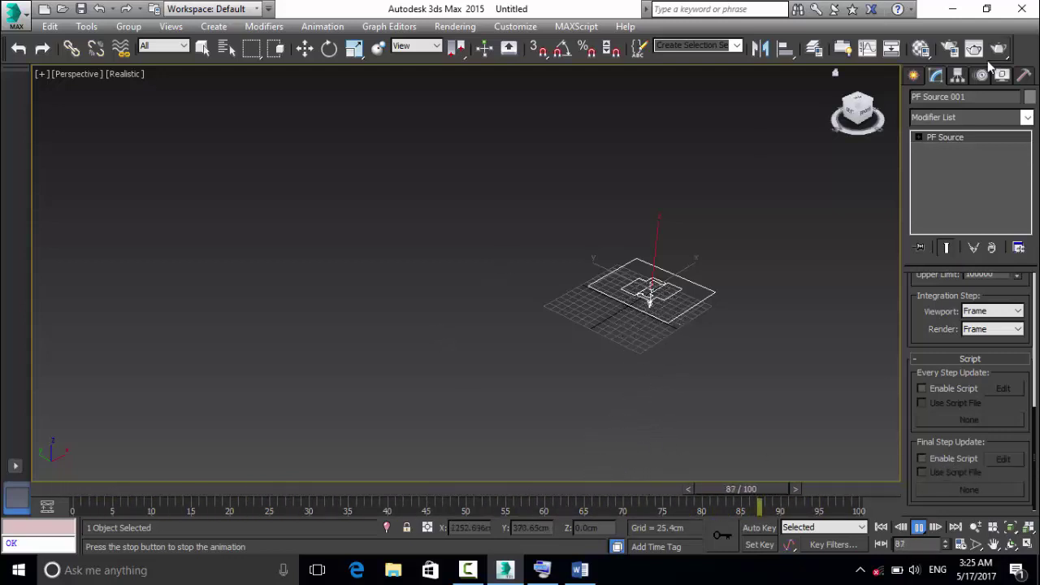
Return to the particle system creation options and delete the PF Source emitter from the scene.
{"action": "left_click", "coordinate": [914, 75]}
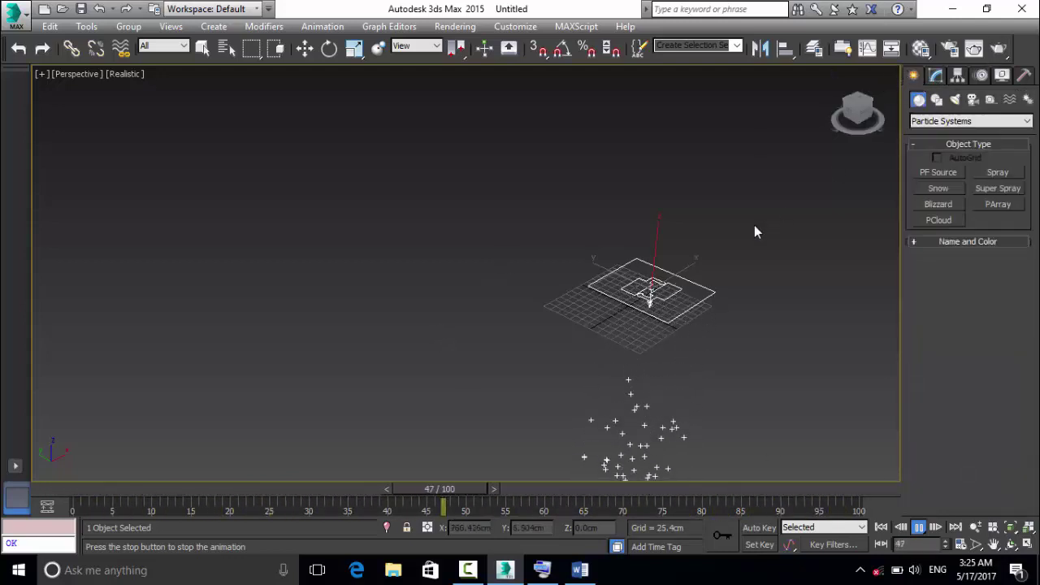
{"action": "scroll", "coordinate": [721, 274], "scroll_direction": "up", "scroll_amount": 3}
{"action": "scroll", "coordinate": [654, 267], "scroll_direction": "down", "scroll_amount": 5}
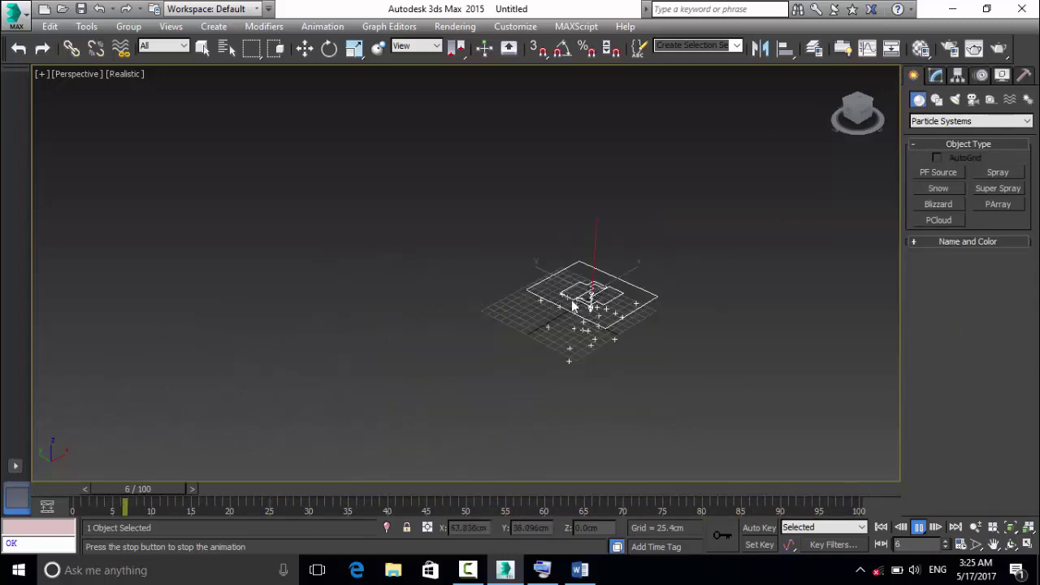
{"action": "left_click", "coordinate": [305, 49]}
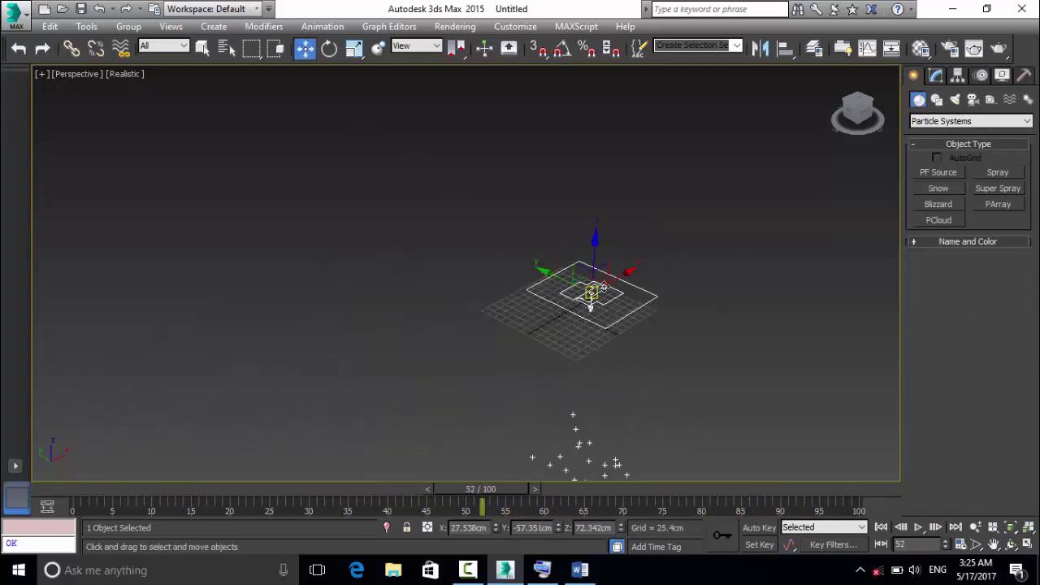
{"action": "key", "text": "Delete"}
{"action": "scroll", "coordinate": [593, 313], "scroll_direction": "up", "scroll_amount": 5}
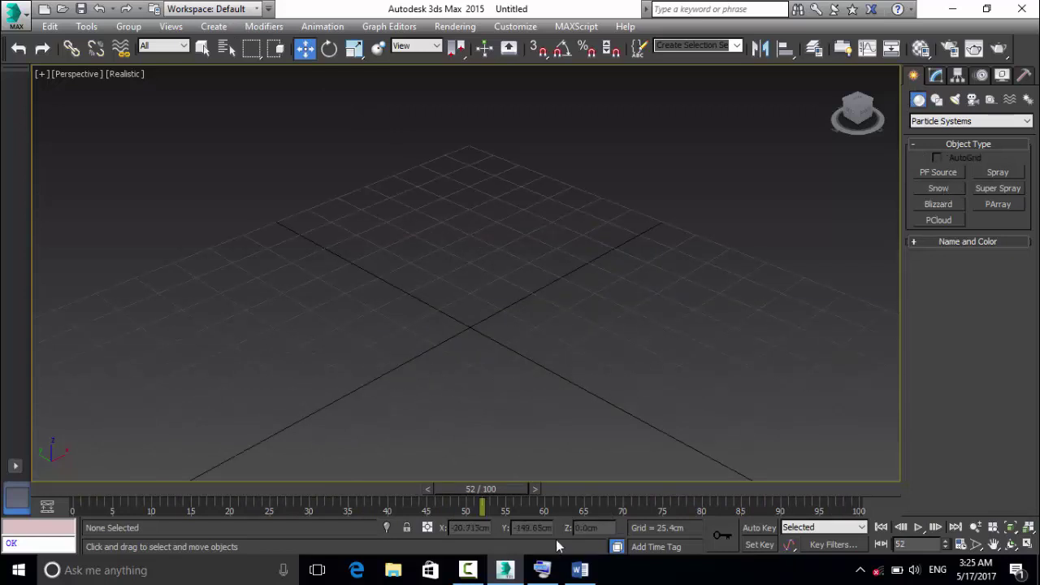
{"action": "left_click", "coordinate": [480, 573]}
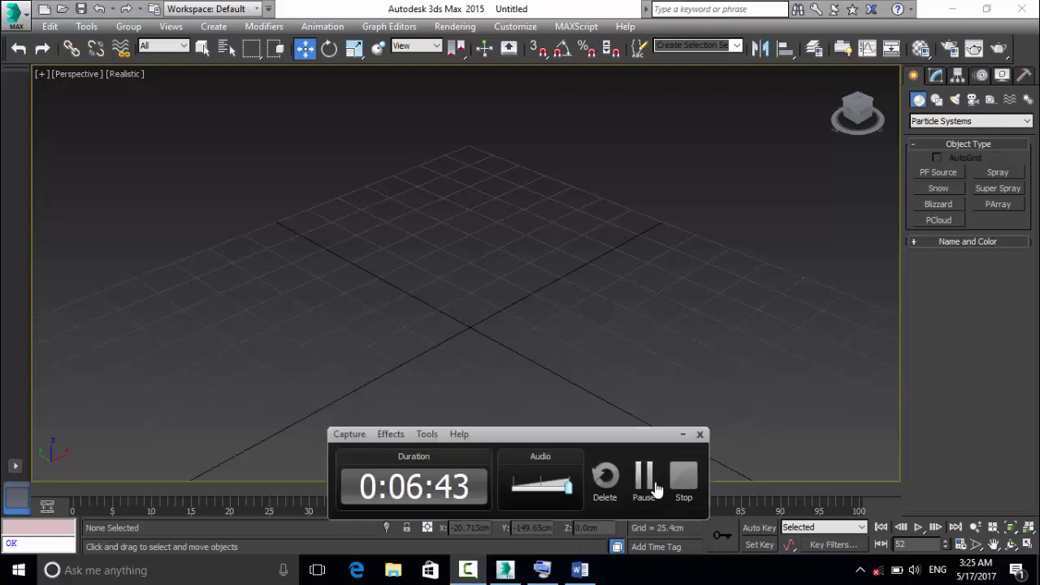
{"action": "left_click", "coordinate": [655, 487]}
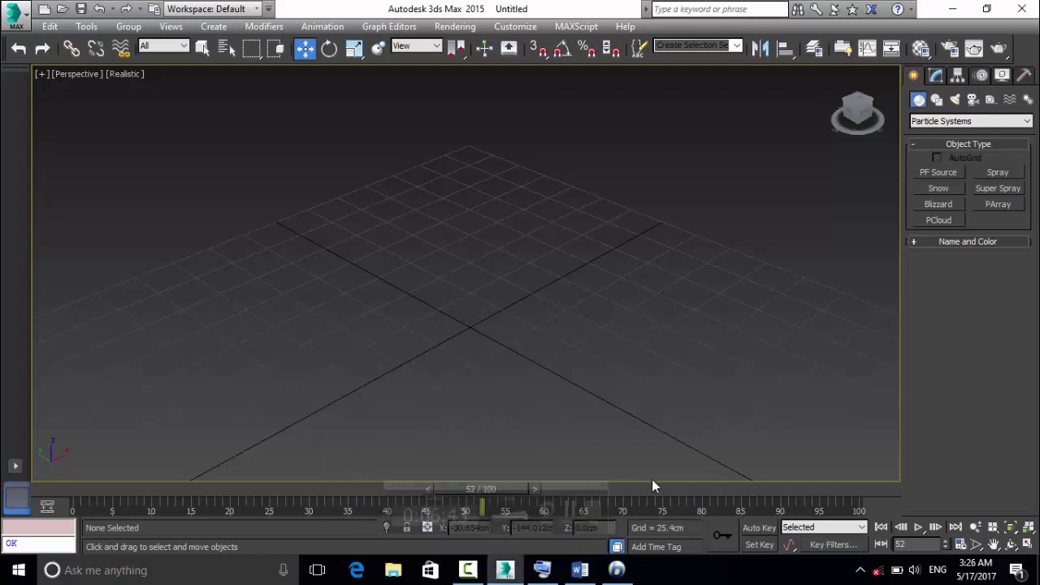
Create a large Snow emitter on the grid and raise it to a Z height of about 86 cm.
{"action": "left_click", "coordinate": [943, 189]}
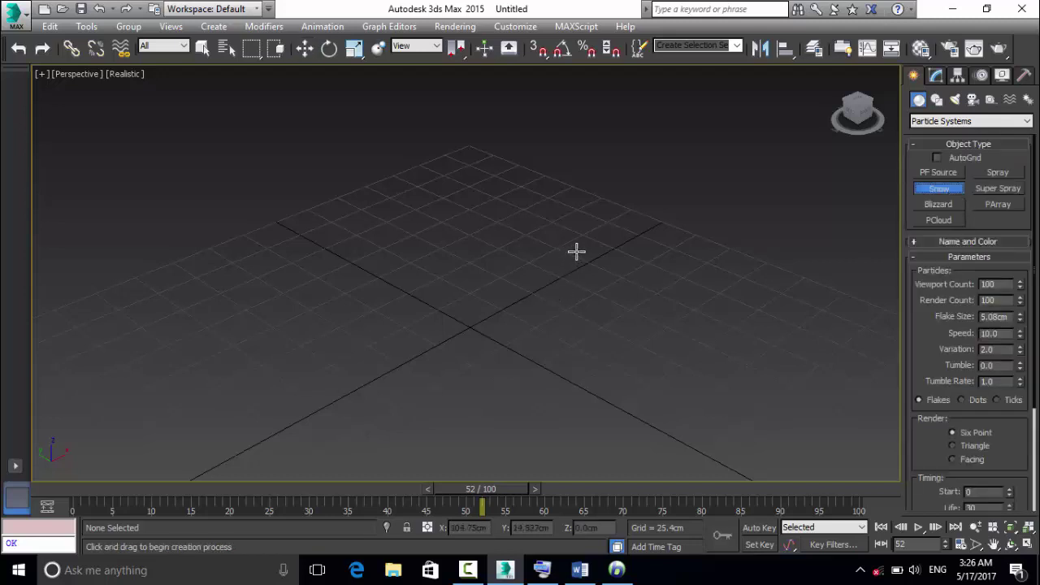
{"action": "left_click_drag", "start_coordinate": [576, 252], "coordinate": [89, 243]}
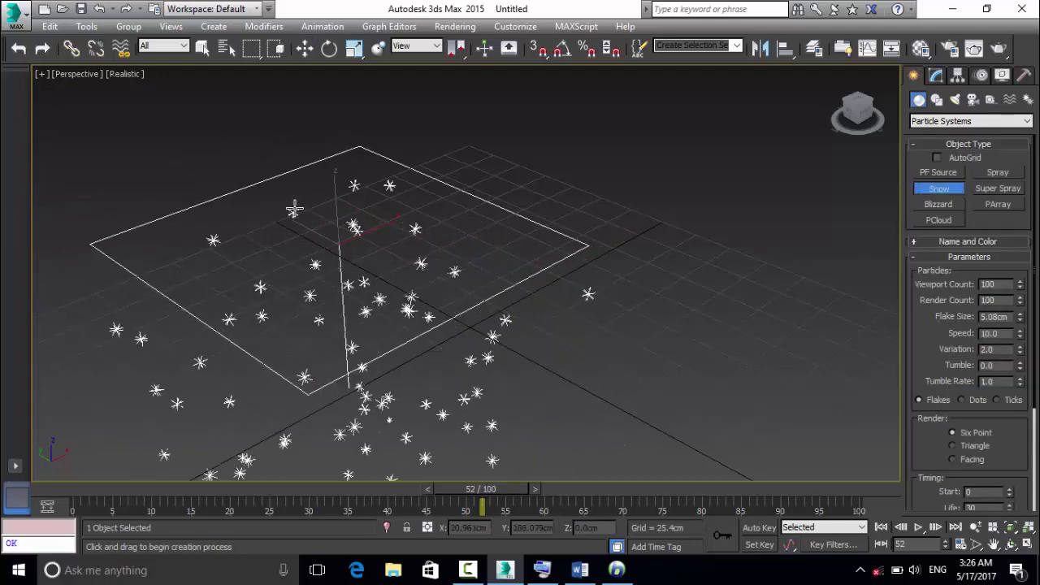
{"action": "key", "text": "w"}
{"action": "left_click_drag", "start_coordinate": [334, 189], "coordinate": [327, 108]}
{"action": "scroll", "coordinate": [404, 149], "scroll_direction": "down", "scroll_amount": 5}
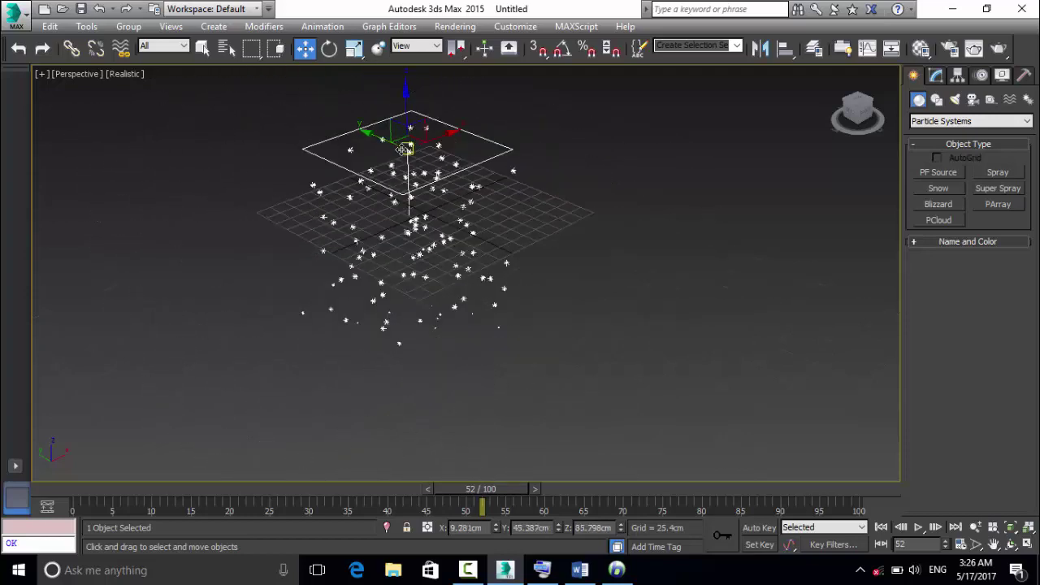
Set the snow's Viewport Count to 229 and Render Count to 110 during playback, and check them with a render of frame 73.
{"action": "left_click", "coordinate": [919, 528]}
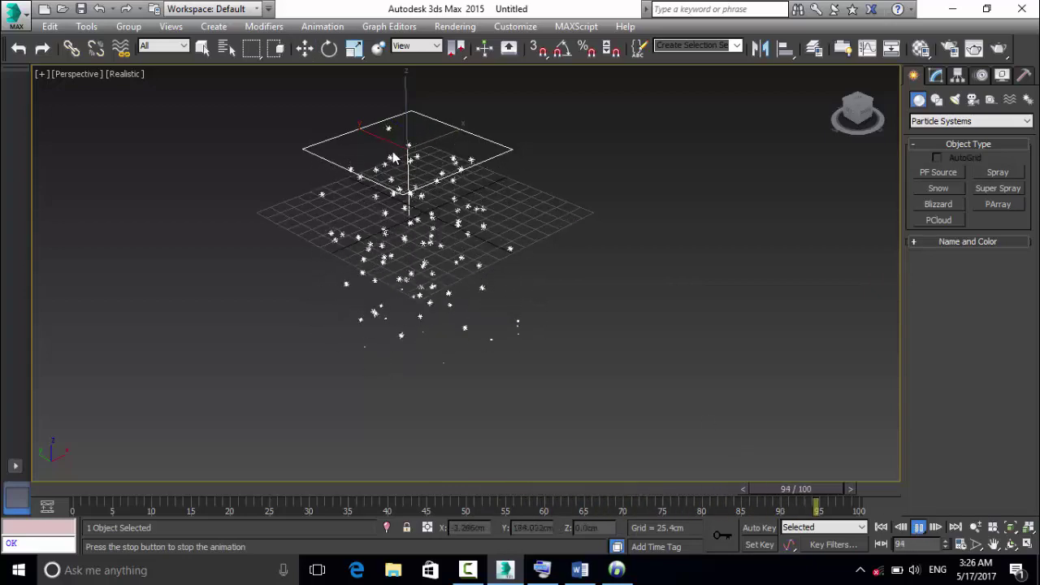
{"action": "left_click", "coordinate": [938, 76]}
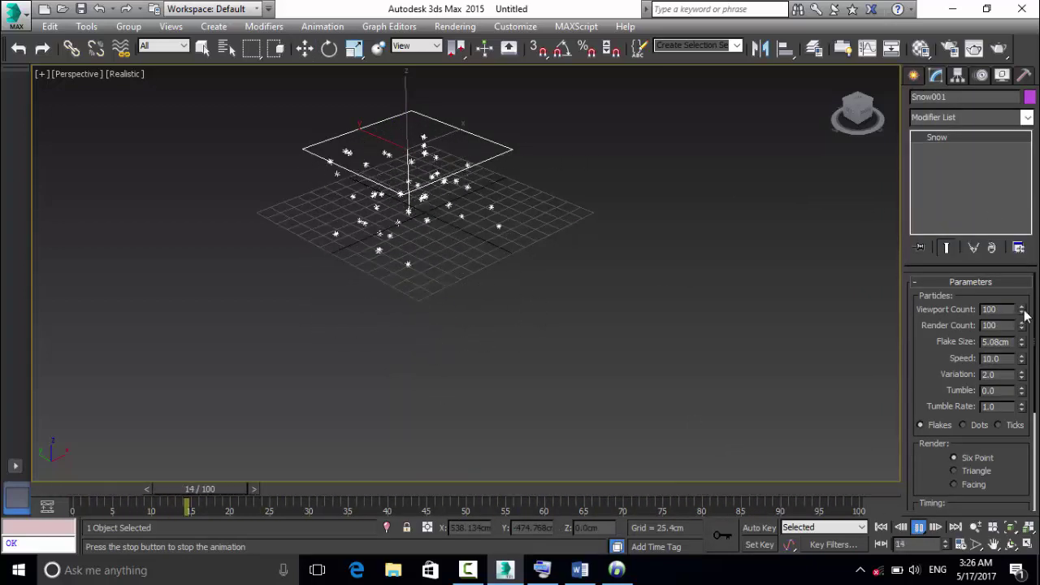
{"action": "left_click_drag", "start_coordinate": [1022, 311], "coordinate": [1012, 280]}
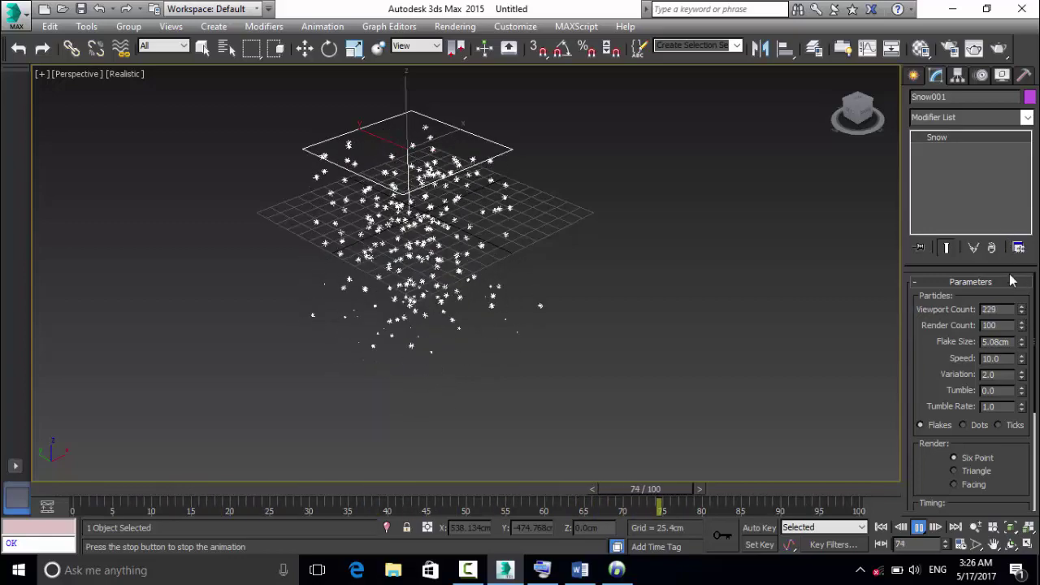
{"action": "left_click_drag", "start_coordinate": [1022, 326], "coordinate": [1020, 314]}
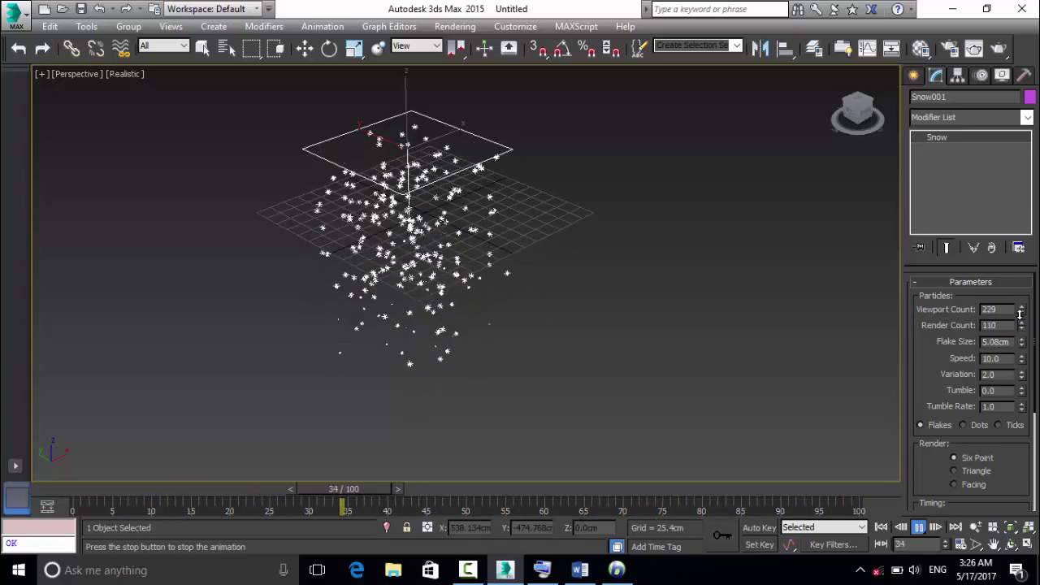
{"action": "left_click", "coordinate": [974, 48]}
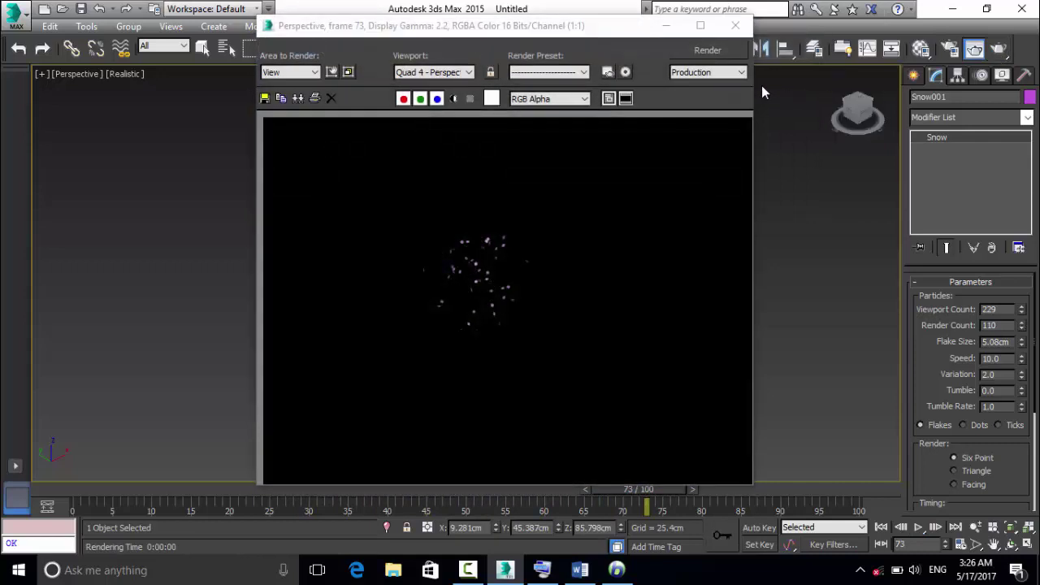
{"action": "left_click", "coordinate": [736, 27]}
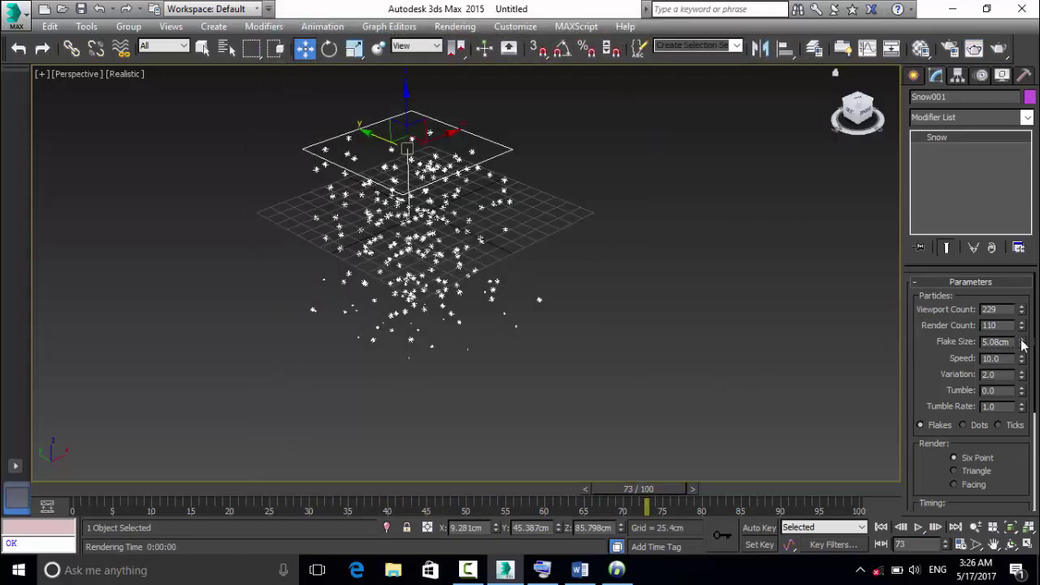
Set the snow's Flake Size to 8.941 cm and Speed to 10.09, and check them with a render of frame 73.
{"action": "left_click_drag", "start_coordinate": [1023, 345], "coordinate": [1013, 286]}
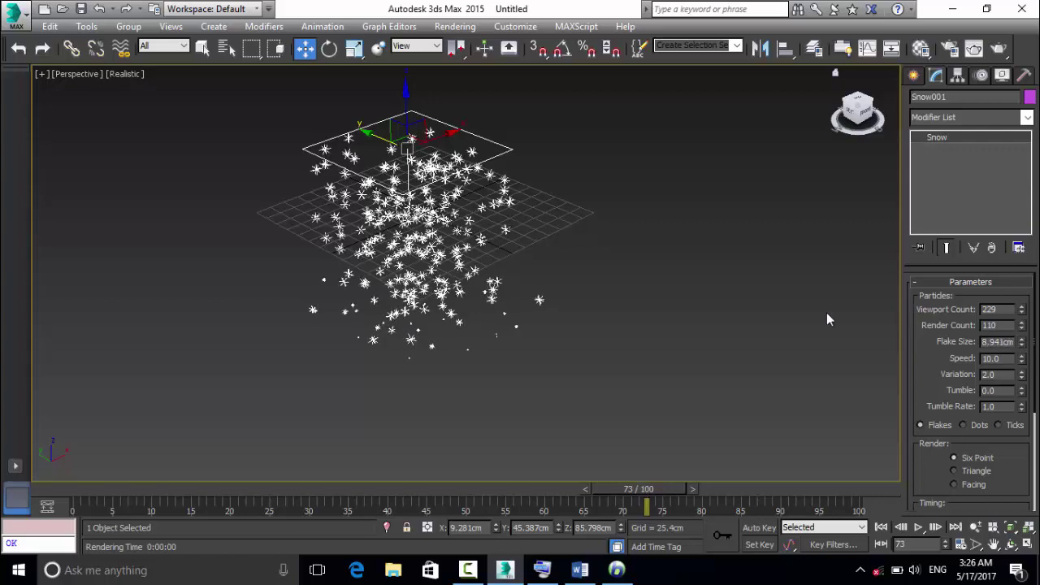
{"action": "scroll", "coordinate": [445, 237], "scroll_direction": "up", "scroll_amount": 6}
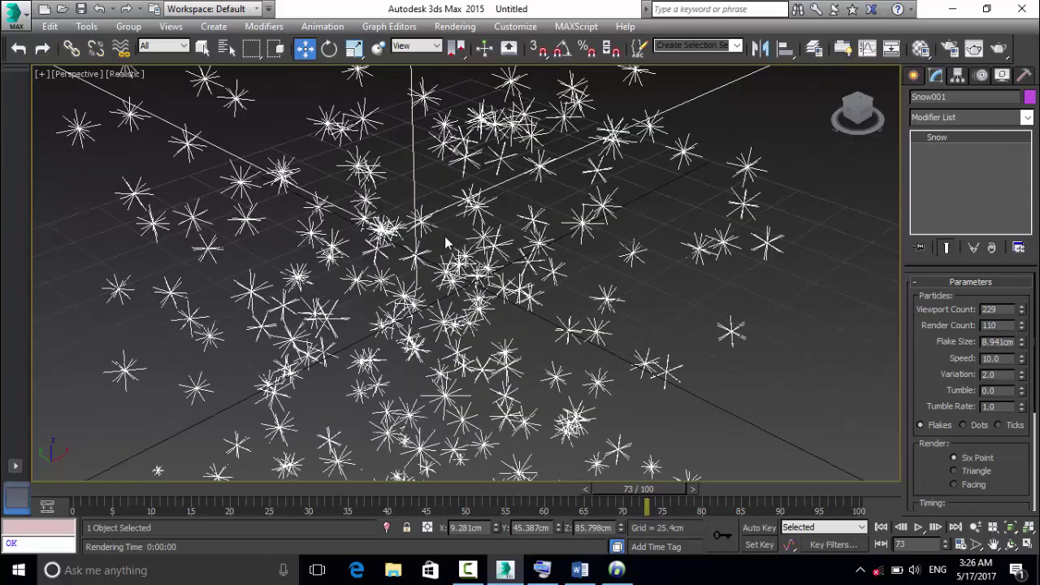
{"action": "scroll", "coordinate": [445, 236], "scroll_direction": "down", "scroll_amount": 6}
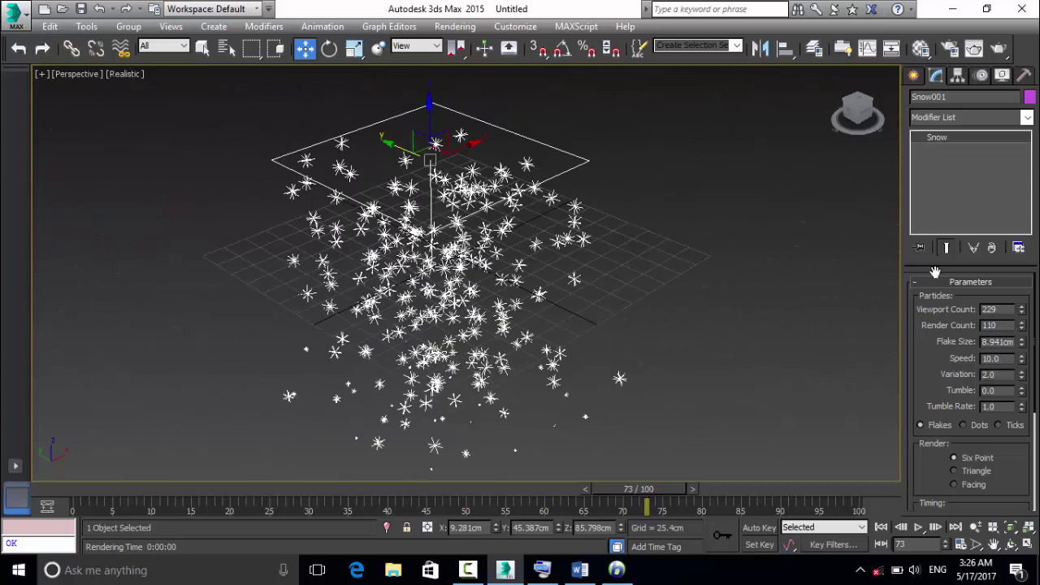
{"action": "left_click_drag", "start_coordinate": [1023, 361], "coordinate": [1023, 369]}
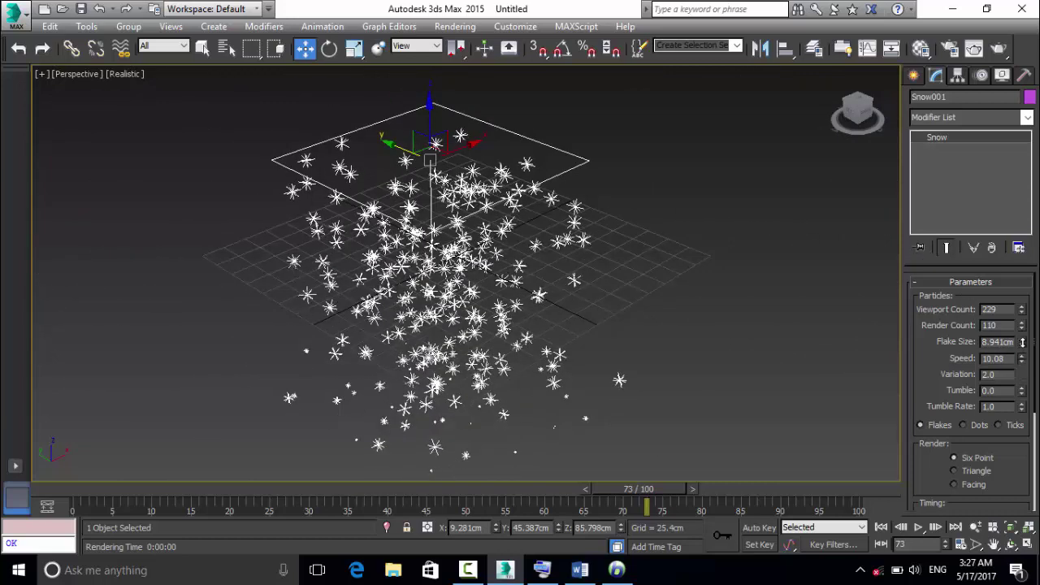
{"action": "left_click", "coordinate": [1000, 50]}
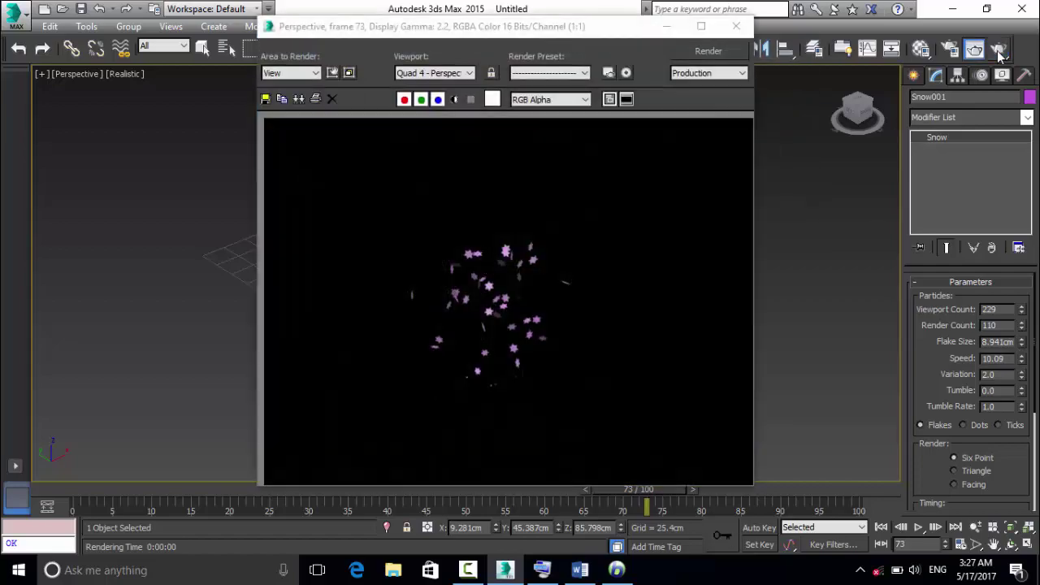
{"action": "left_click", "coordinate": [736, 26]}
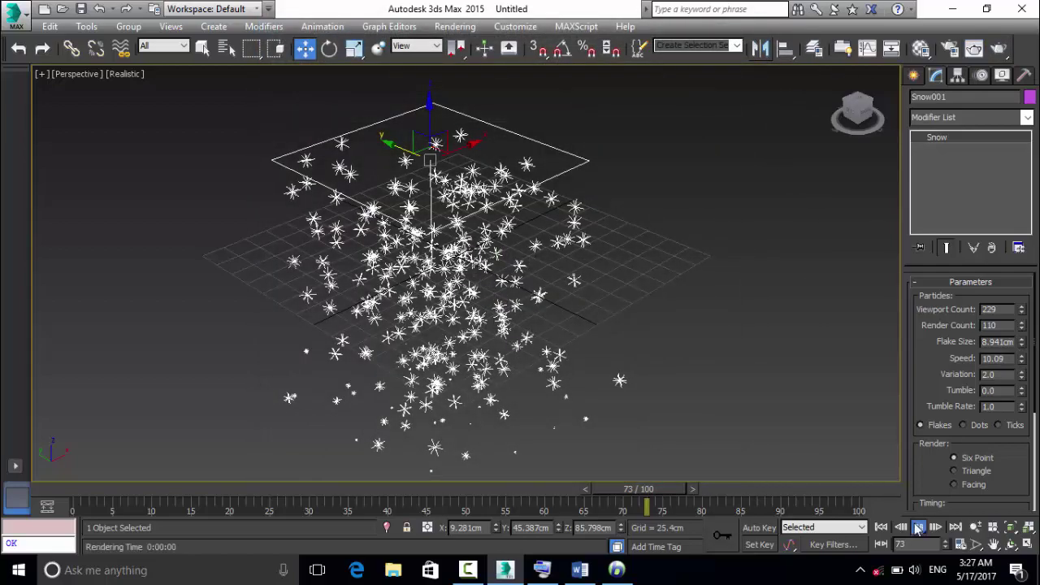
Play the animation, try a snow Speed of 2, and set the Speed to 10.
{"action": "left_click", "coordinate": [919, 528]}
{"action": "left_click", "coordinate": [998, 358]}
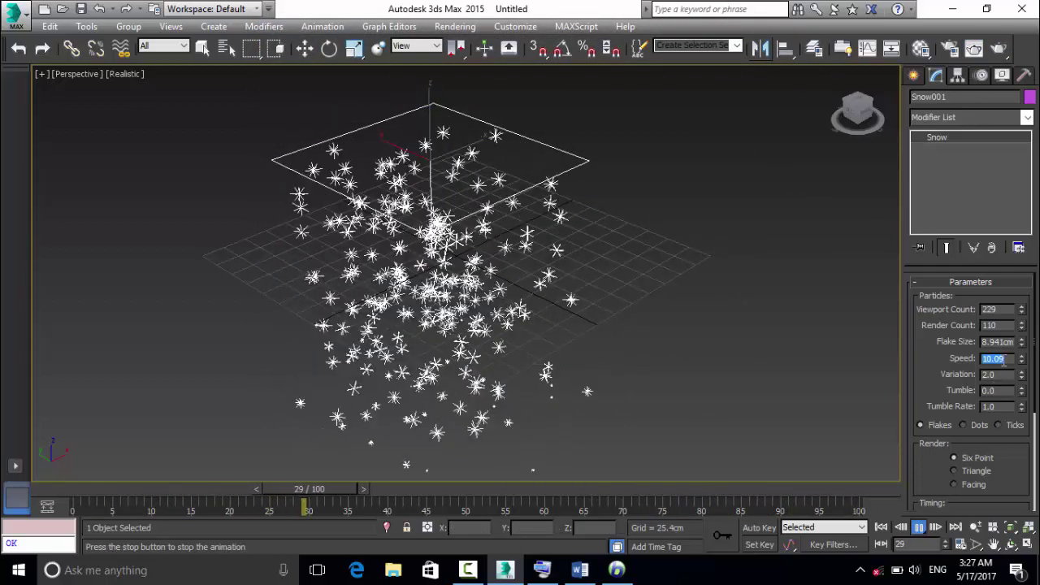
{"action": "type", "text": "2"}
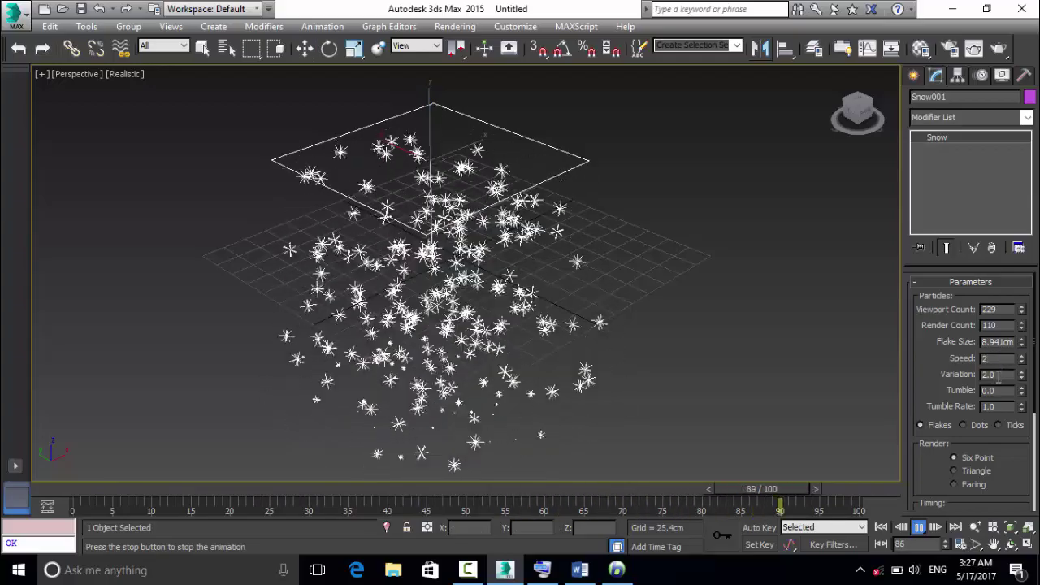
{"action": "key", "text": "Return"}
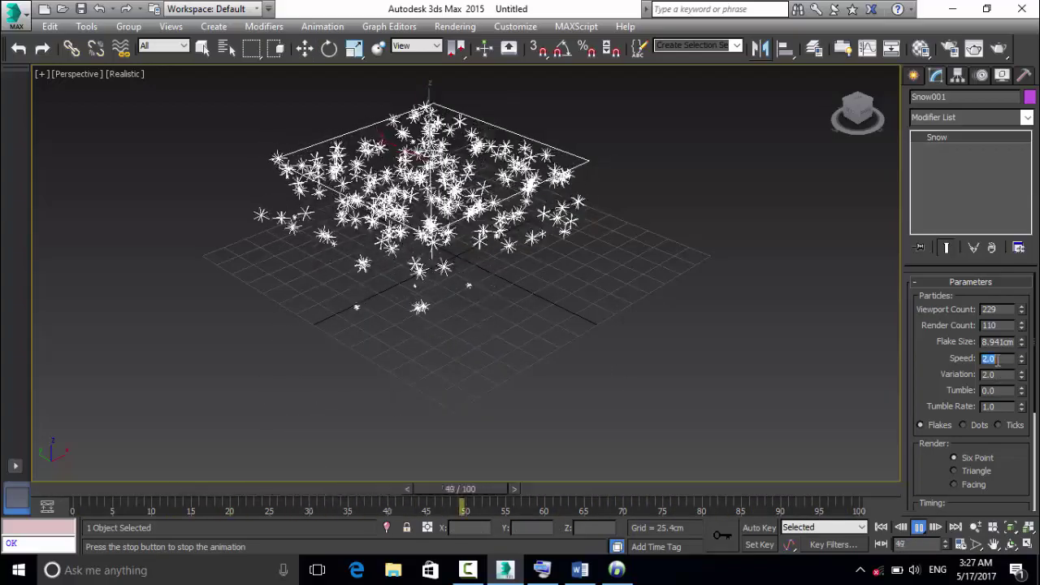
{"action": "type", "text": "10"}
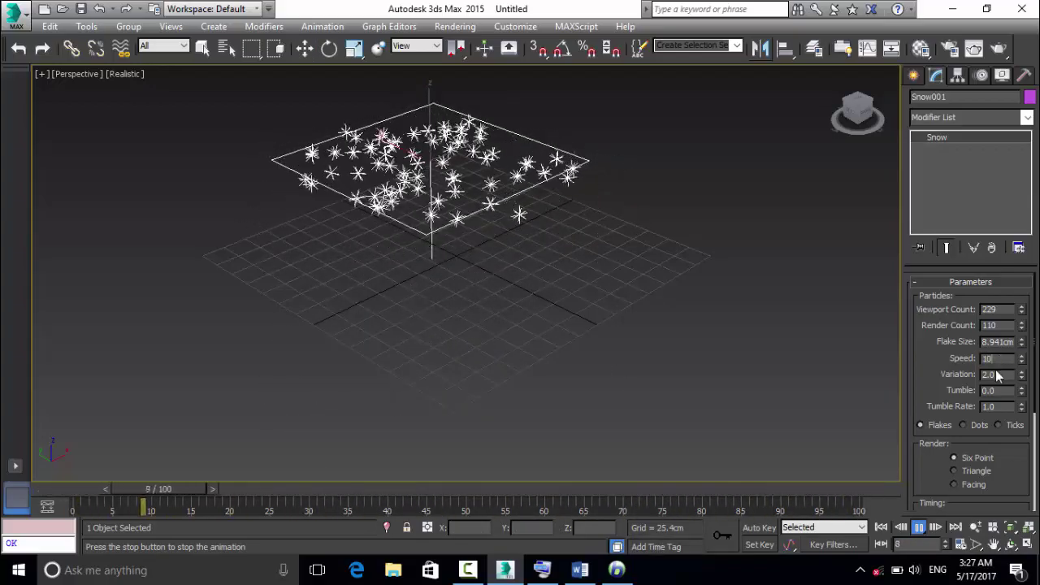
{"action": "key", "text": "Return"}
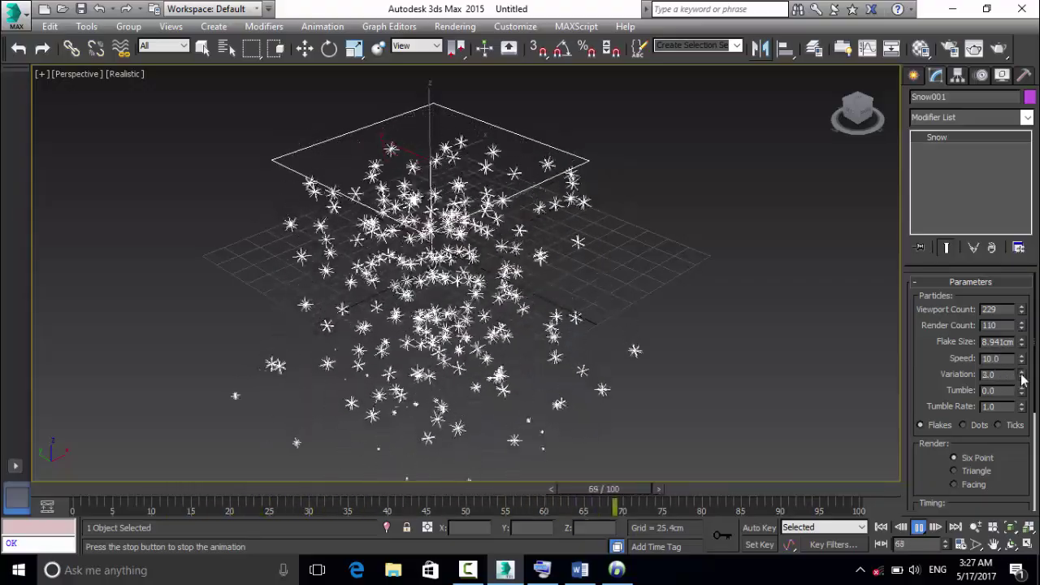
Try a snow Variation of 3.865 during playback, and restore it to 2.
{"action": "left_click_drag", "start_coordinate": [1023, 380], "coordinate": [1008, 301]}
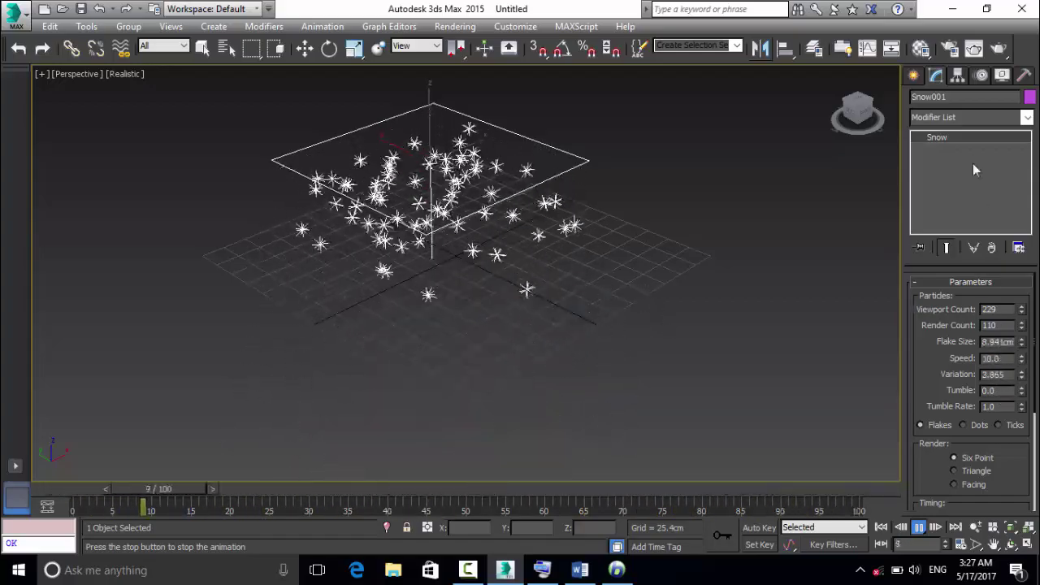
{"action": "double_click", "coordinate": [998, 378]}
{"action": "type", "text": "2"}
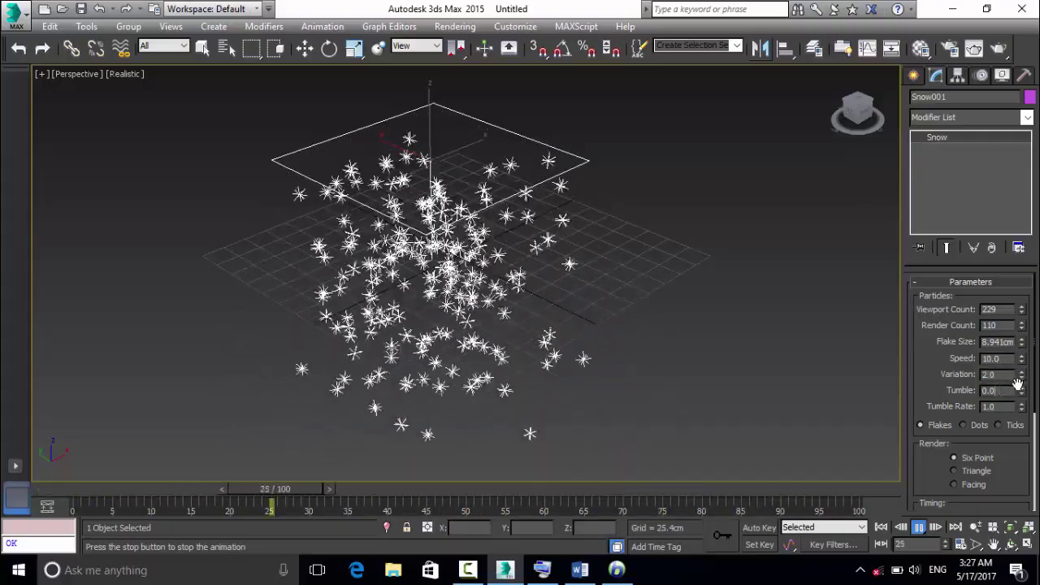
Try small Tumble values during playback and set the snow's Tumble to 1.
{"action": "left_click_drag", "start_coordinate": [1022, 392], "coordinate": [1025, 393]}
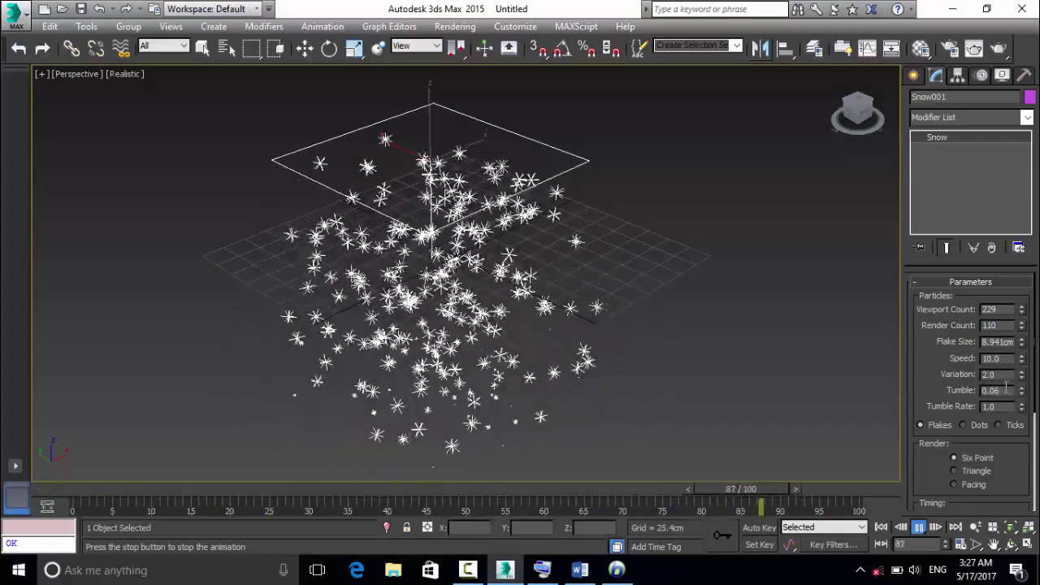
{"action": "double_click", "coordinate": [1007, 389]}
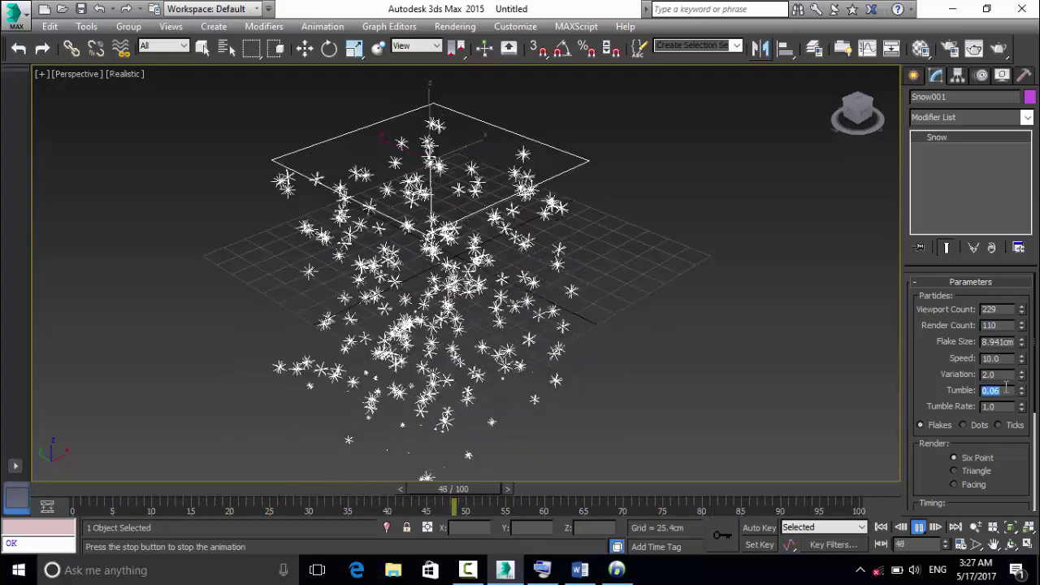
{"action": "type", "text": "0"}
{"action": "key", "text": "Return"}
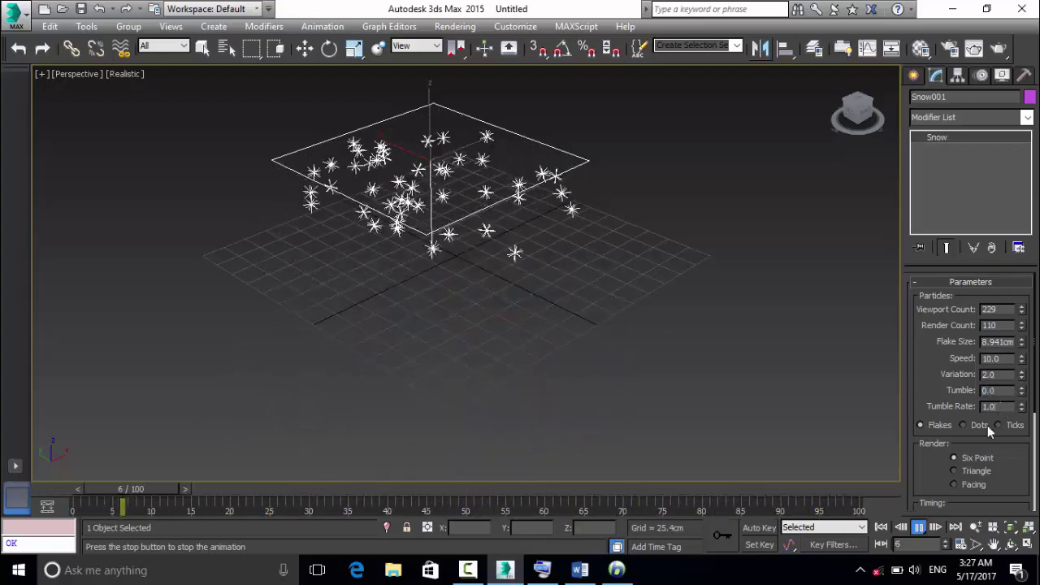
{"action": "type", "text": "1"}
{"action": "key", "text": "Return"}
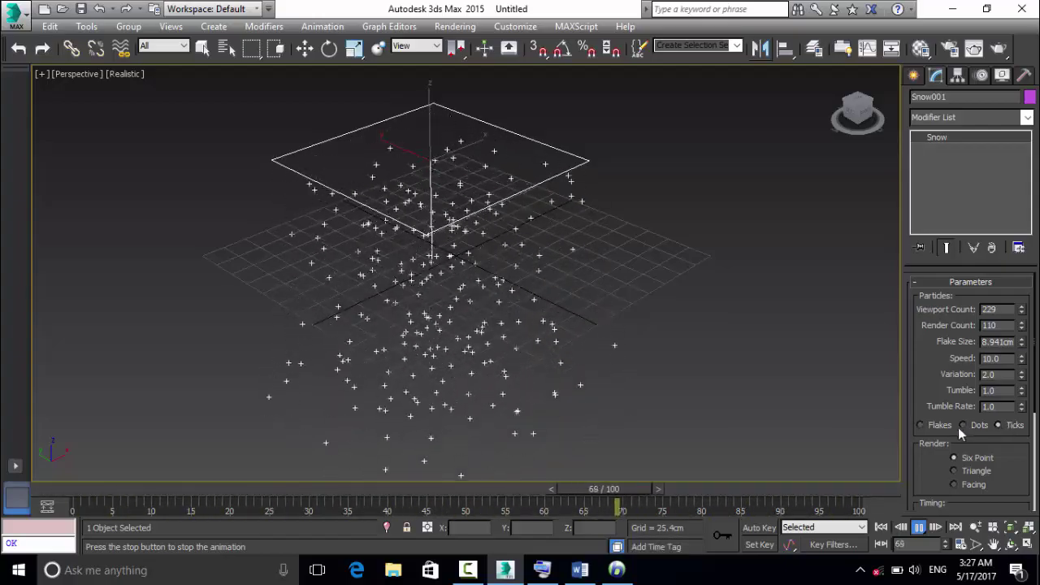
Display the snow particles as Flakes and check them with a render of frame 94.
{"action": "left_click", "coordinate": [936, 427]}
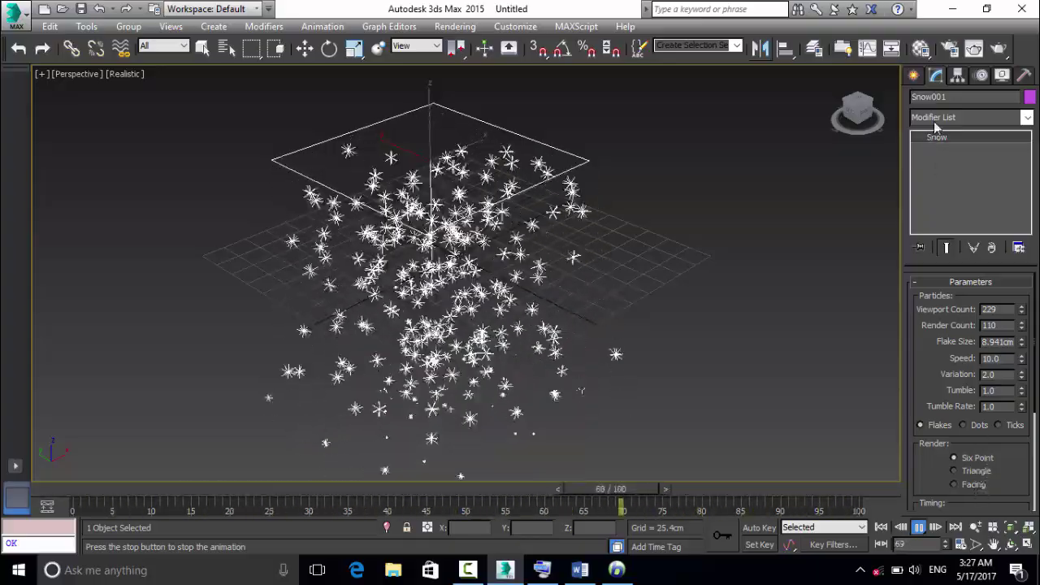
{"action": "left_click", "coordinate": [975, 48]}
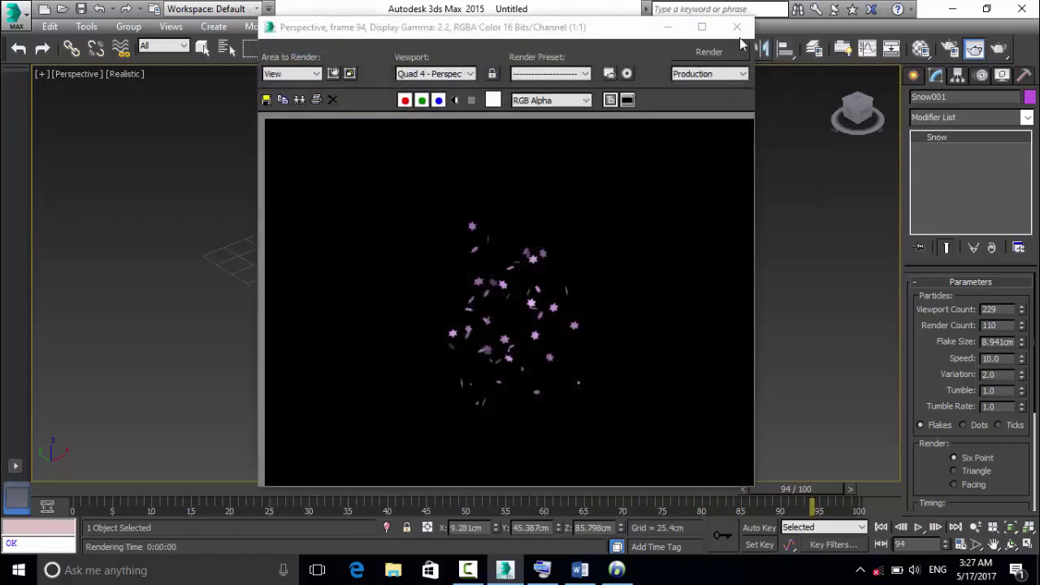
{"action": "left_click", "coordinate": [736, 27]}
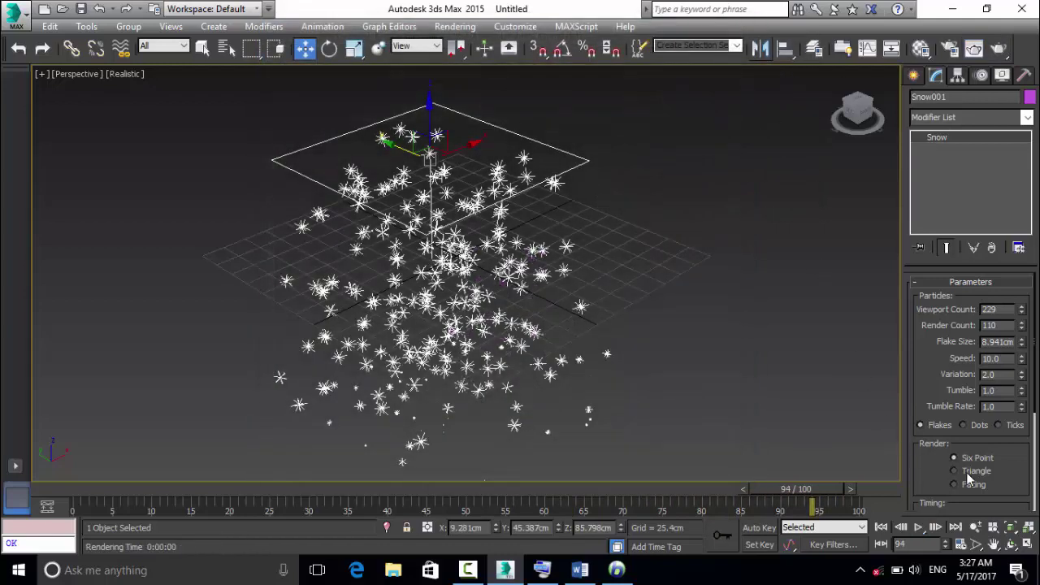
Compare Triangle and other particle render shapes with test renders of frame 94, and restore Six Point.
{"action": "left_click", "coordinate": [1001, 49]}
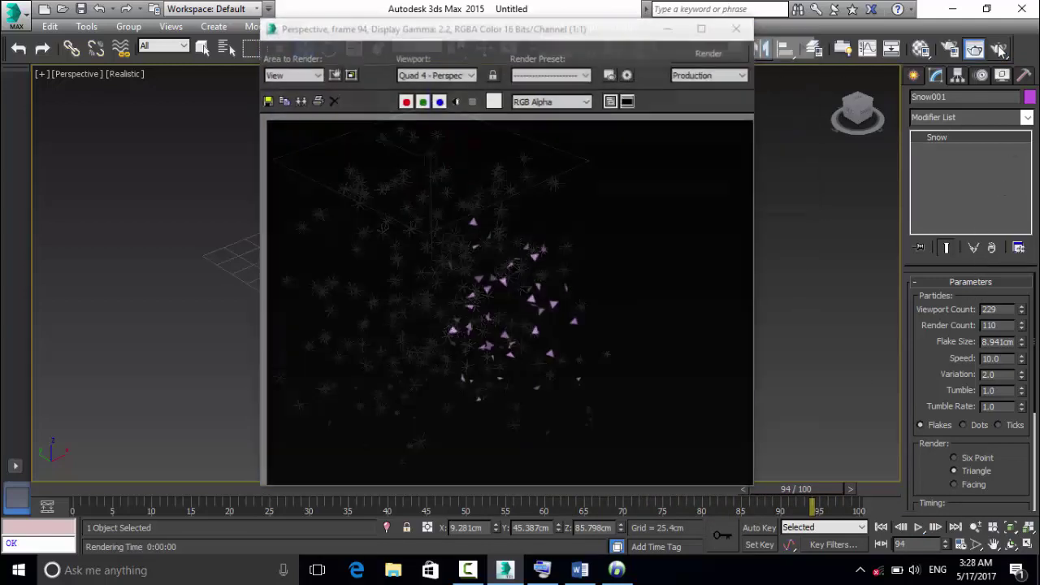
{"action": "left_click", "coordinate": [735, 29]}
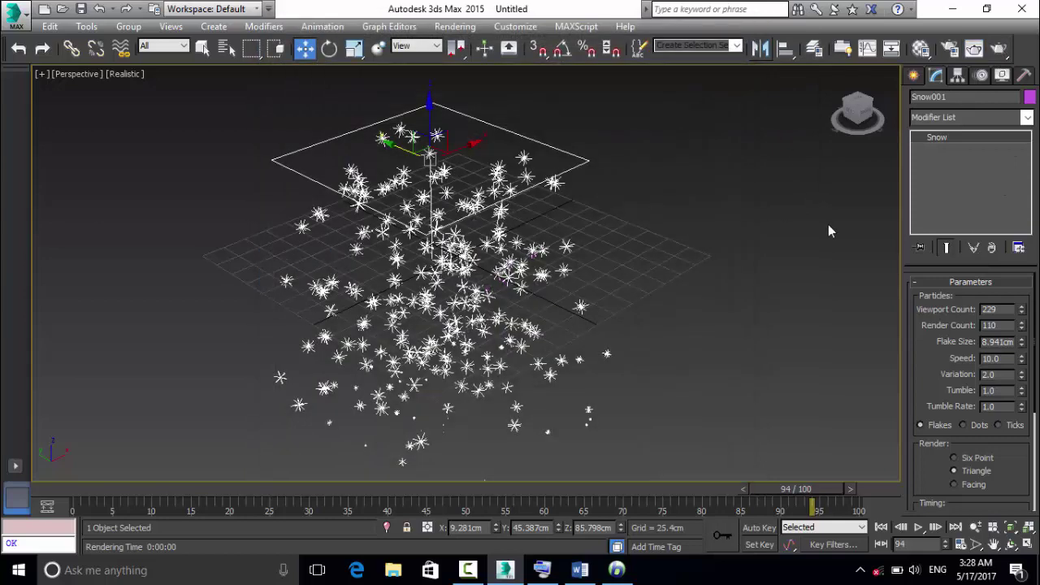
{"action": "left_click", "coordinate": [1001, 50]}
{"action": "left_click", "coordinate": [739, 31]}
Set the snow particles' Life to 100 in the timing settings while the animation plays.
{"action": "left_click_drag", "start_coordinate": [1037, 387], "coordinate": [1038, 484]}
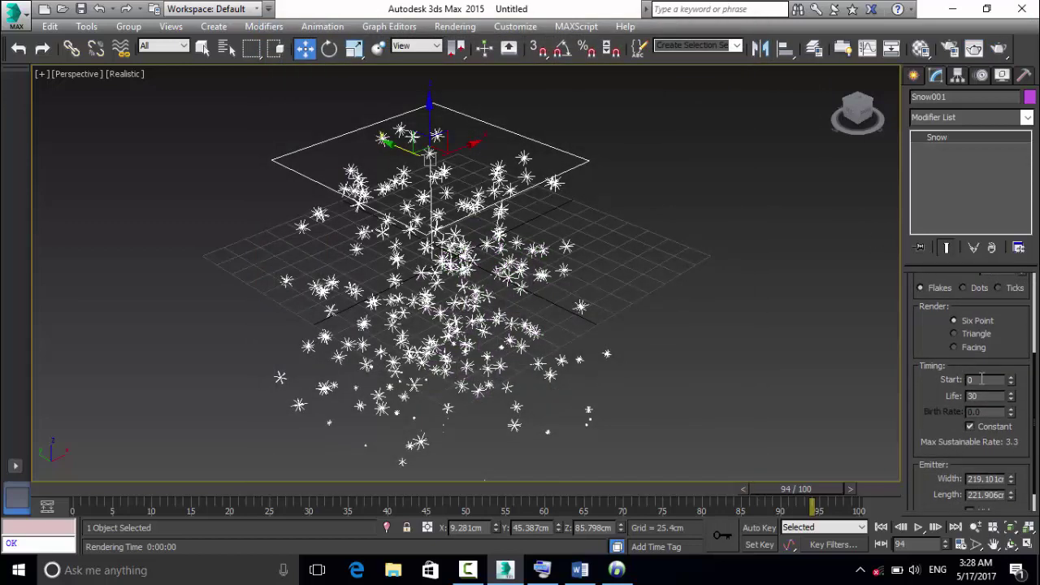
{"action": "left_click", "coordinate": [919, 528]}
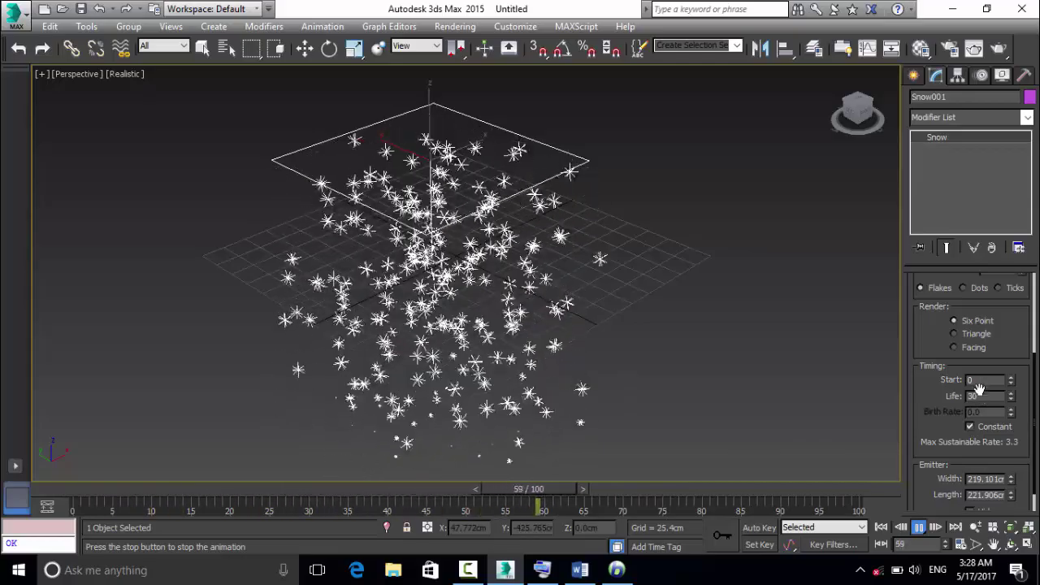
{"action": "double_click", "coordinate": [981, 381]}
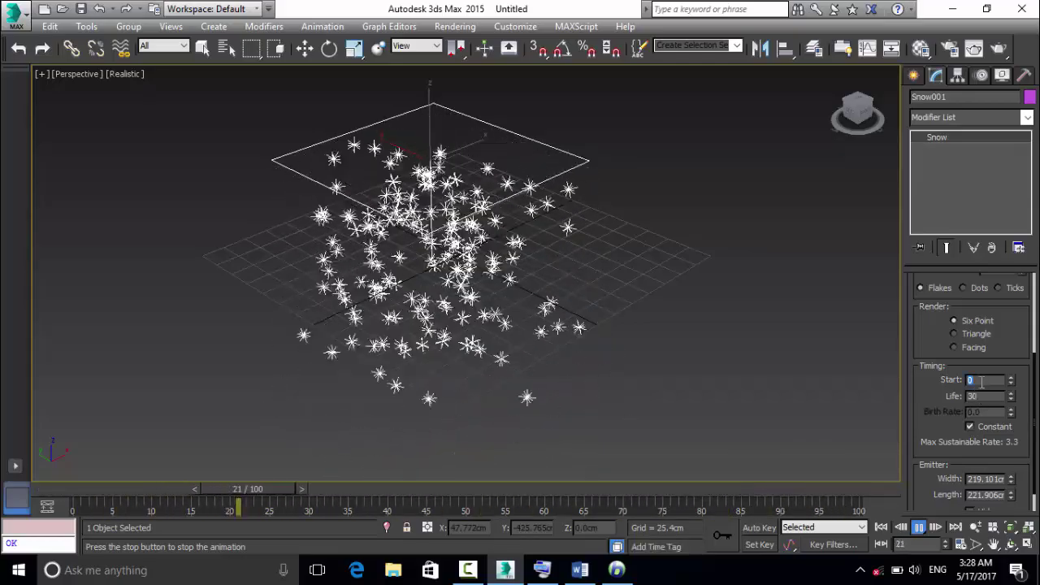
{"action": "double_click", "coordinate": [984, 397]}
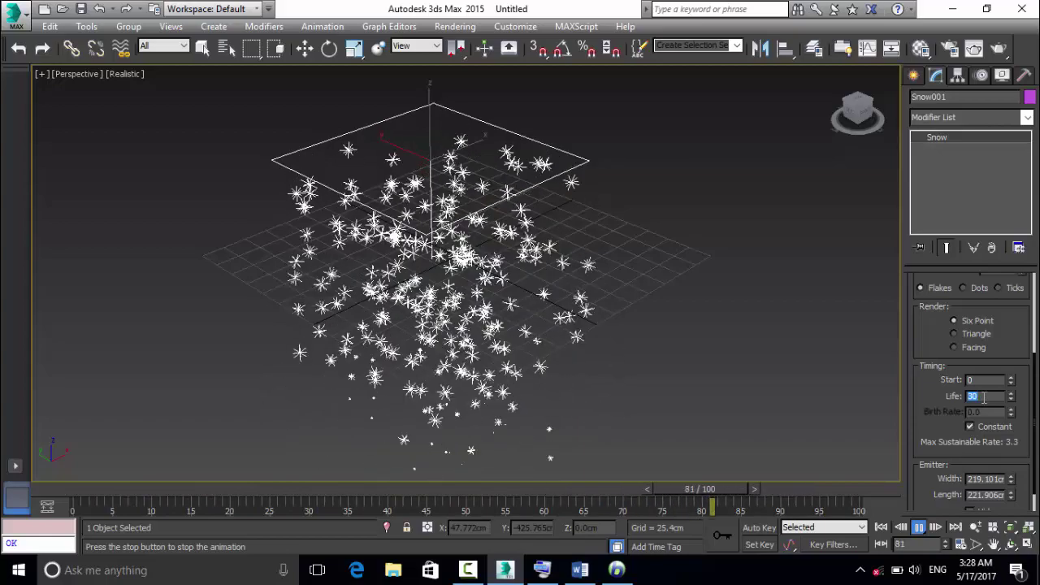
{"action": "type", "text": "100"}
{"action": "double_click", "coordinate": [988, 382]}
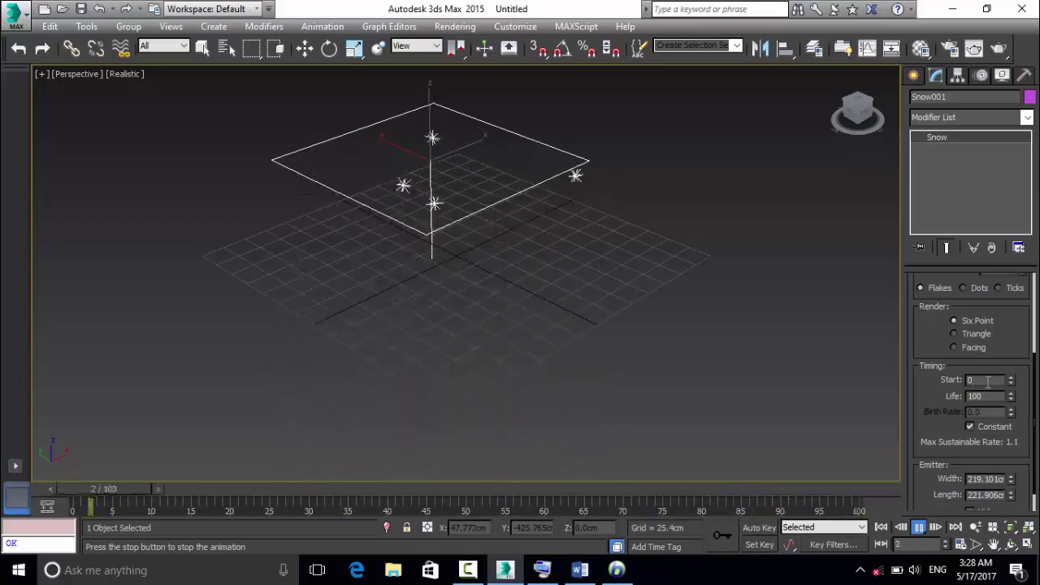
Turn off the Constant option, set the Birth Rate to 4.0, and turn Constant back on.
{"action": "left_click", "coordinate": [971, 427]}
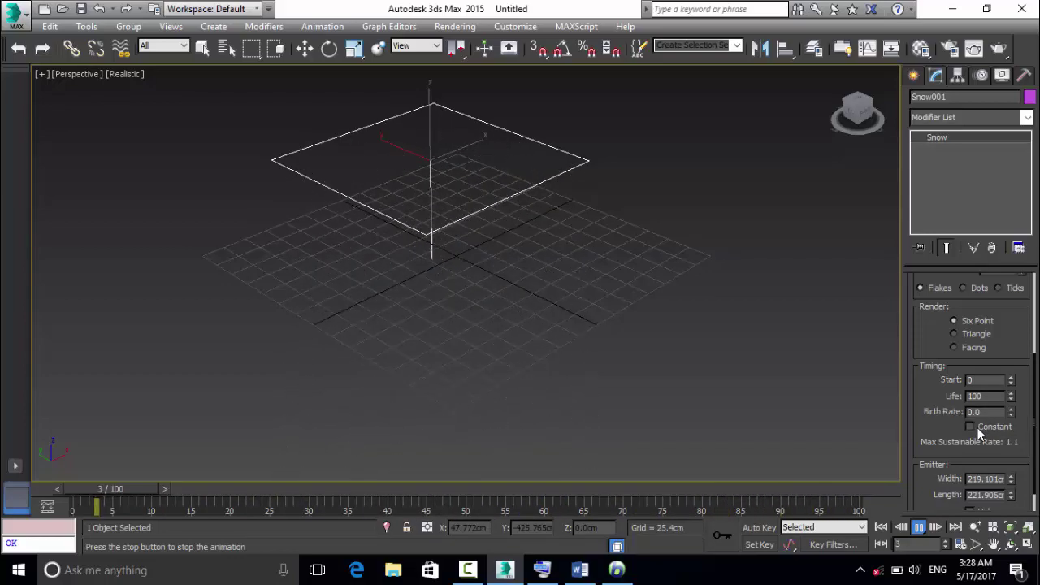
{"action": "left_click_drag", "start_coordinate": [1011, 411], "coordinate": [1010, 382]}
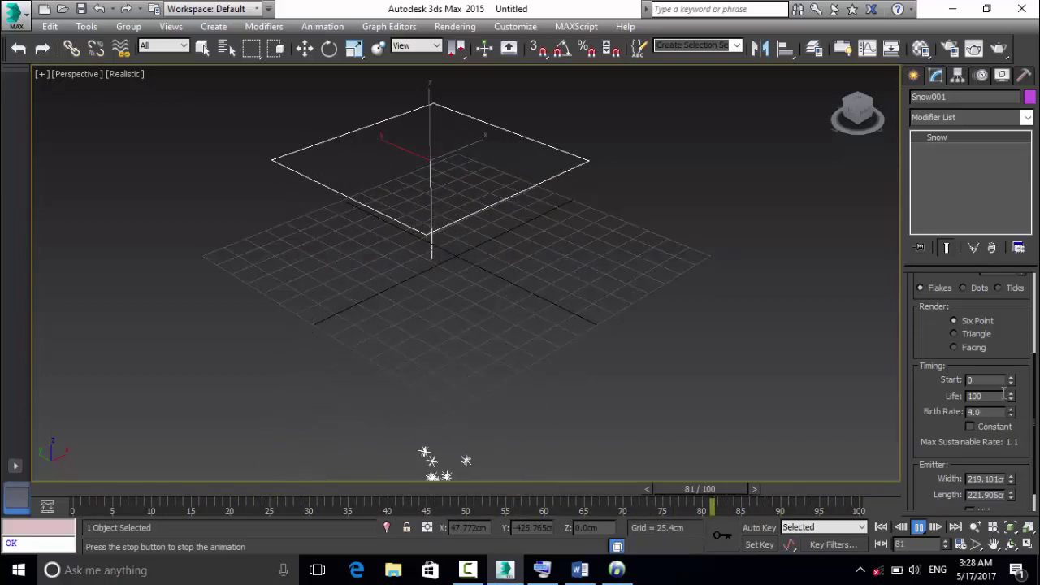
{"action": "left_click", "coordinate": [981, 423]}
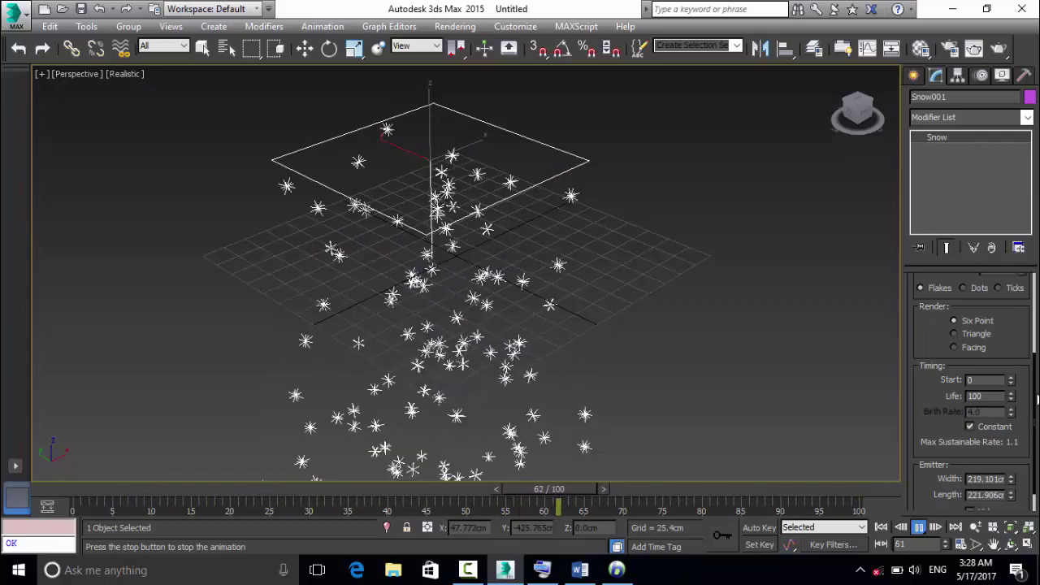
Enlarge the snow emitter to 291.404 cm wide and 301.792 cm long, test hiding it, and stop playback.
{"action": "scroll", "coordinate": [1035, 437], "scroll_direction": "down", "scroll_amount": 1}
{"action": "mouse_move", "coordinate": [1011, 450]}
{"action": "left_mouse_down"}
{"action": "mouse_move", "coordinate": [1008, 460]}
{"action": "mouse_move", "coordinate": [1004, 437]}
{"action": "left_mouse_up"}
{"action": "left_click", "coordinate": [977, 485]}
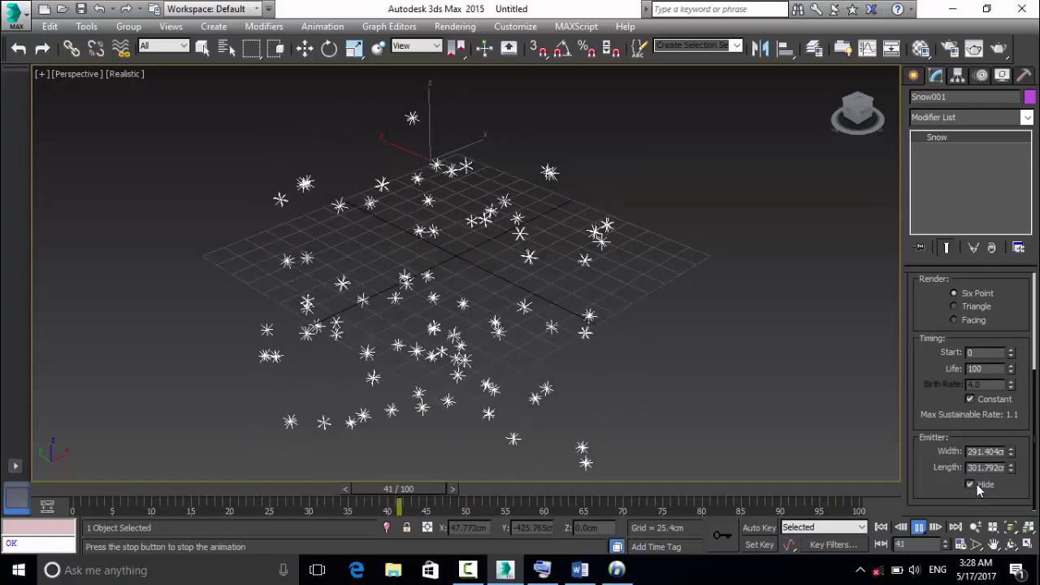
{"action": "left_click", "coordinate": [977, 484]}
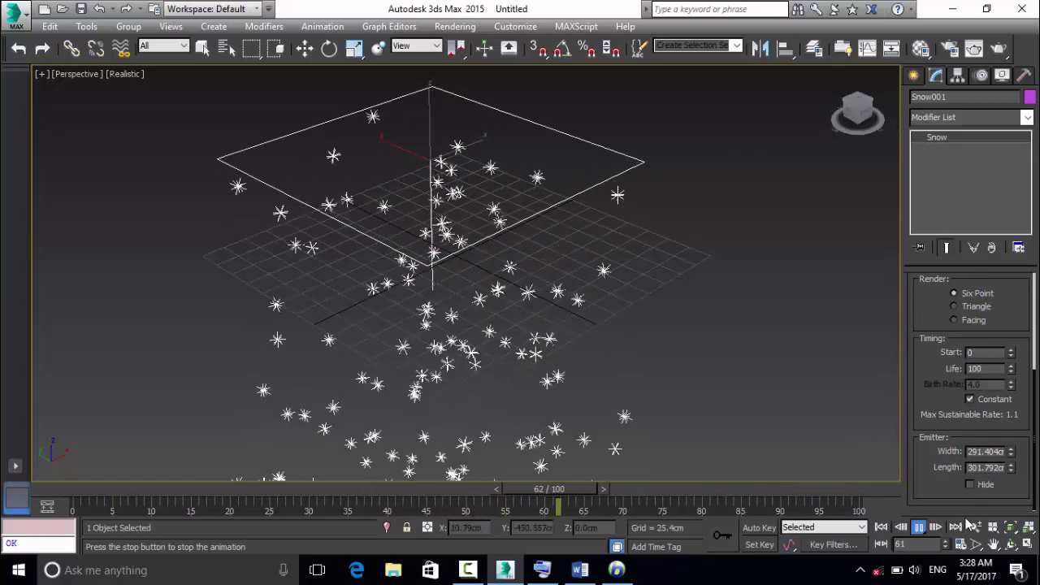
{"action": "left_click", "coordinate": [919, 527]}
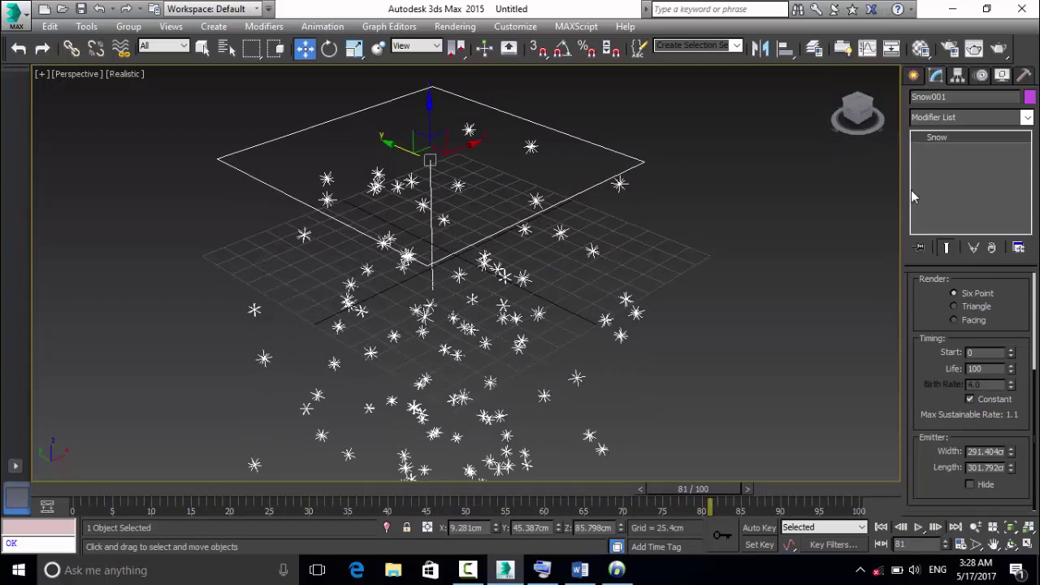
Return to the particle system creation options and delete the Snow emitter from the scene.
{"action": "left_click", "coordinate": [946, 120]}
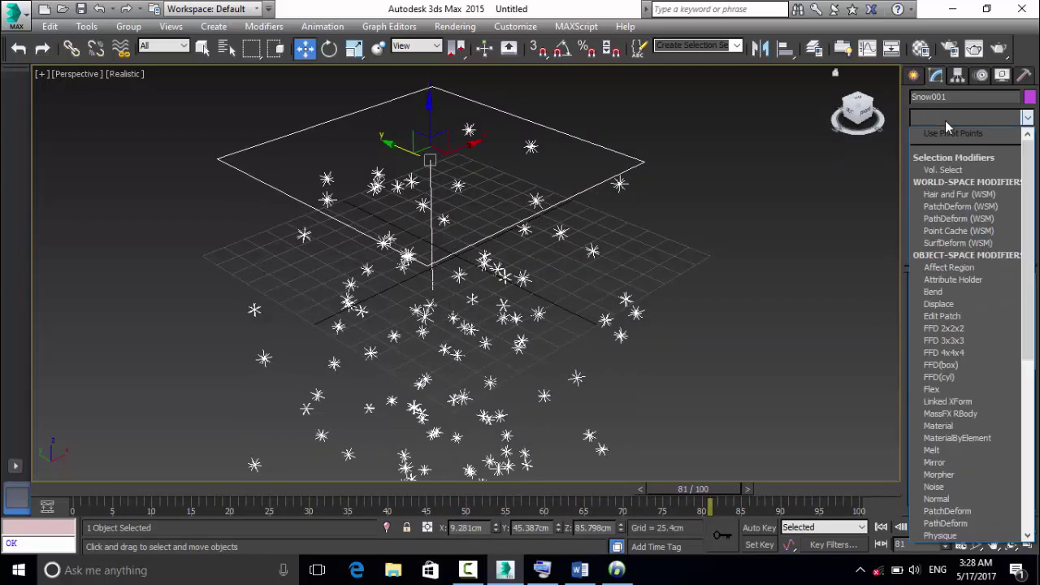
{"action": "left_click", "coordinate": [946, 120]}
{"action": "left_click", "coordinate": [915, 76]}
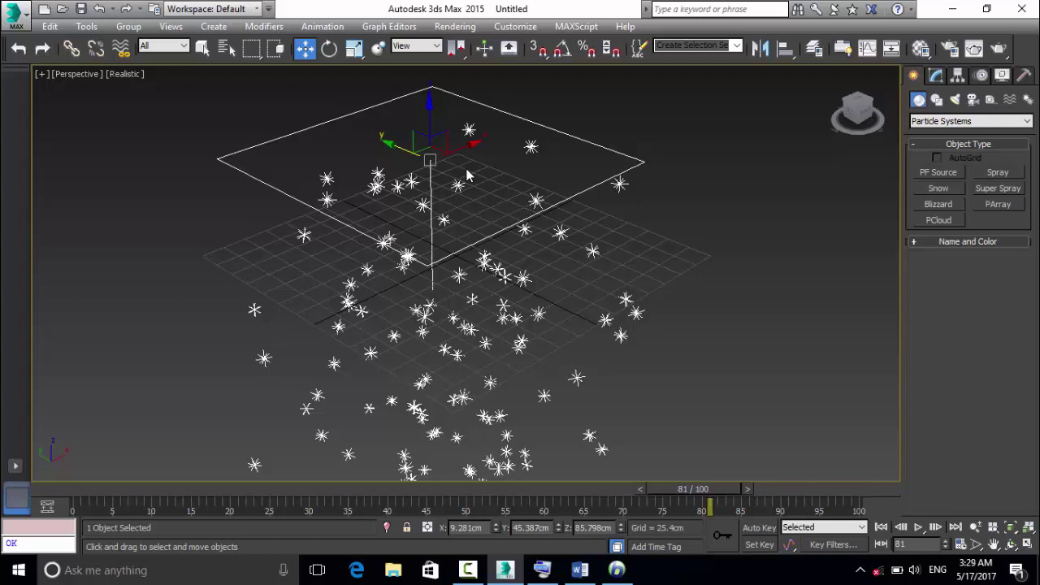
{"action": "key", "text": "Delete"}
Create a Blizzard emitter about 318.5 by 362.9 cm over the grid and raise it to a Z height of about 153.8 cm.
{"action": "left_click", "coordinate": [918, 205]}
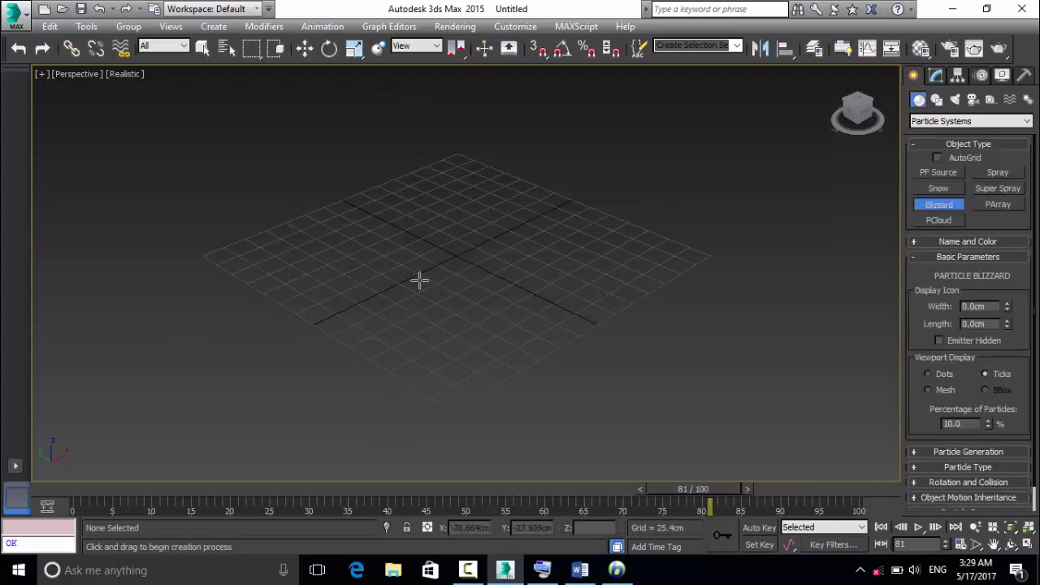
{"action": "left_click_drag", "start_coordinate": [251, 272], "coordinate": [760, 288]}
{"action": "key", "text": "w"}
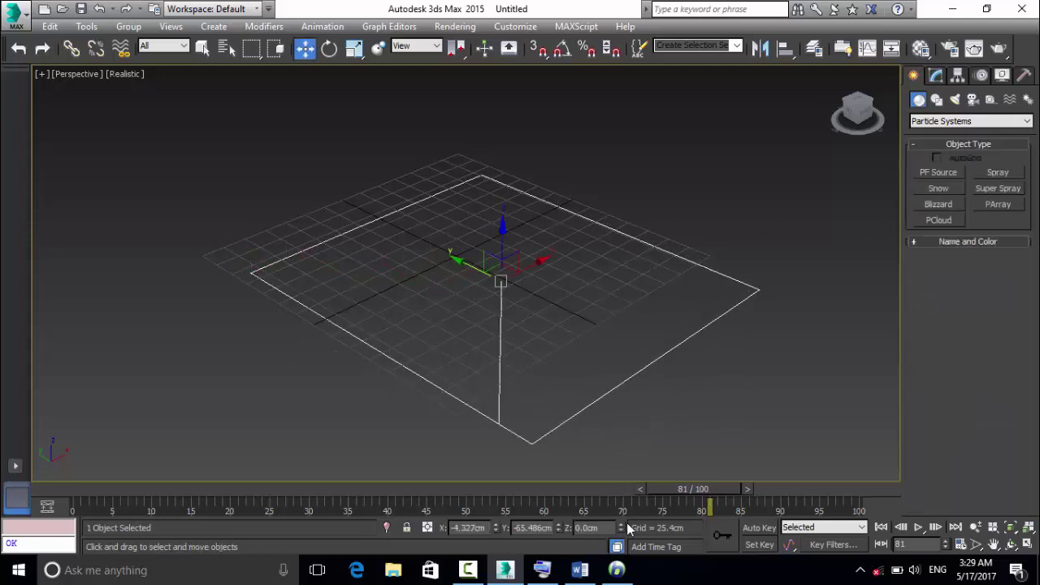
{"action": "left_click_drag", "start_coordinate": [622, 530], "coordinate": [889, 199]}
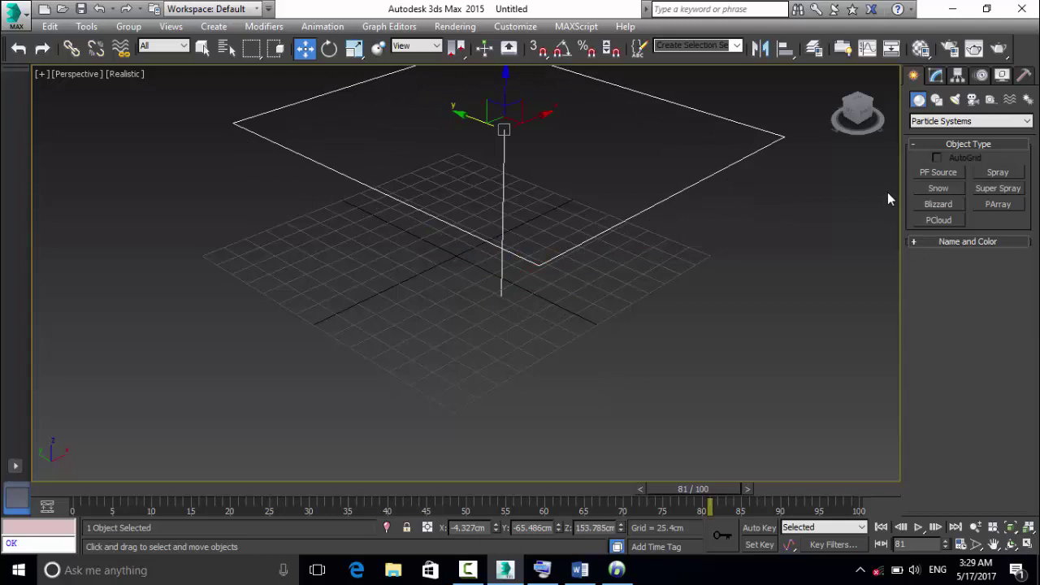
Play the animation, resize the Blizzard emitter to 516.509 cm wide and 312.082 cm long, and test hiding it.
{"action": "left_click", "coordinate": [935, 75]}
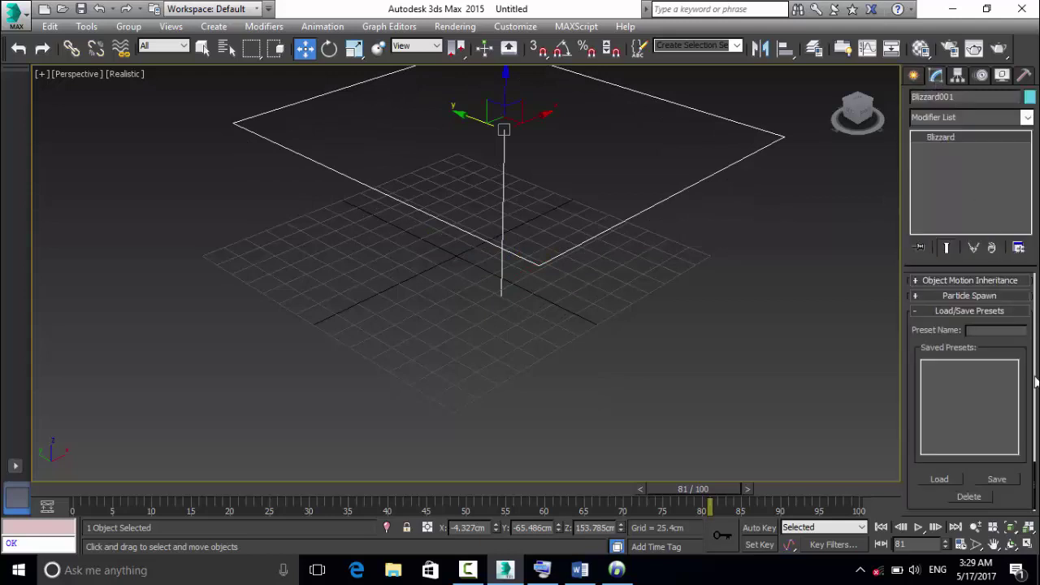
{"action": "left_click_drag", "start_coordinate": [1036, 473], "coordinate": [1032, 260]}
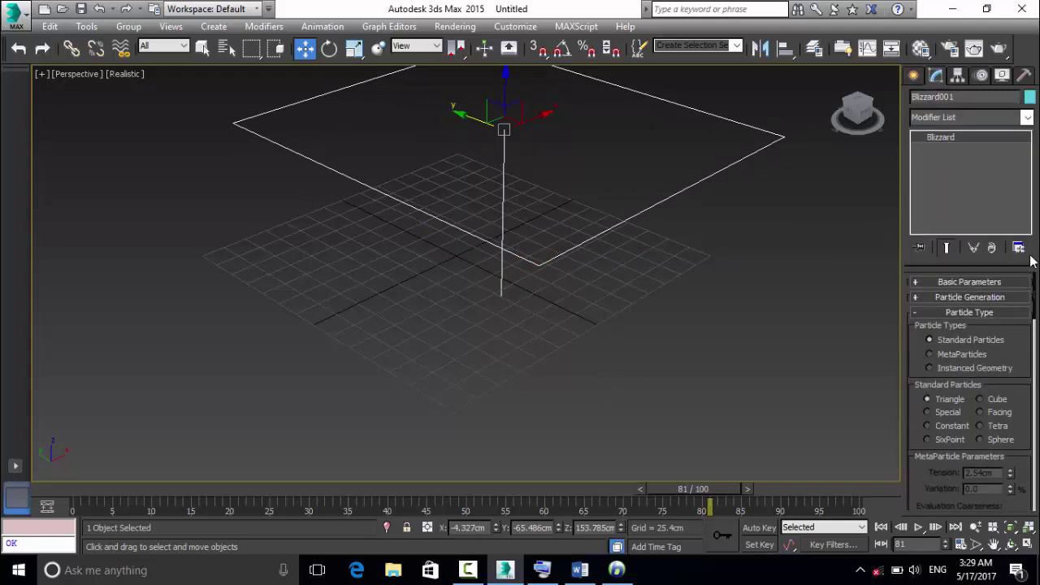
{"action": "left_click", "coordinate": [965, 282]}
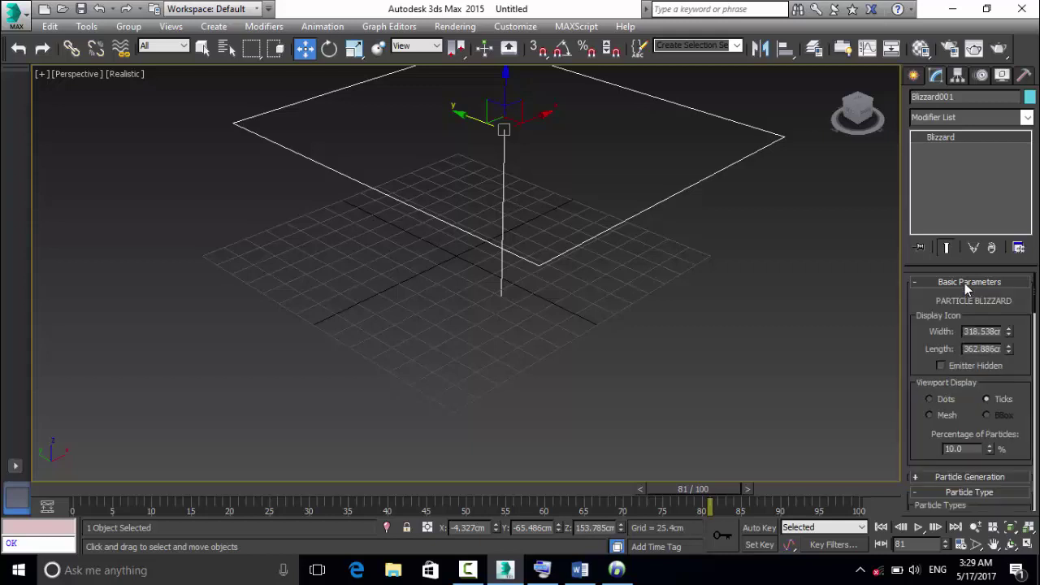
{"action": "left_click_drag", "start_coordinate": [1008, 334], "coordinate": [1002, 300]}
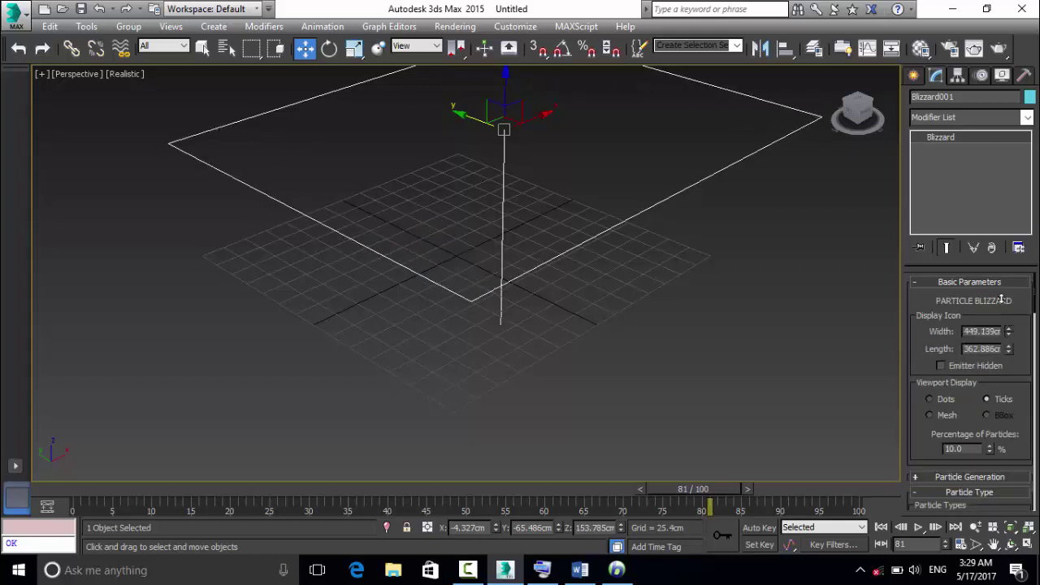
{"action": "left_click", "coordinate": [919, 528]}
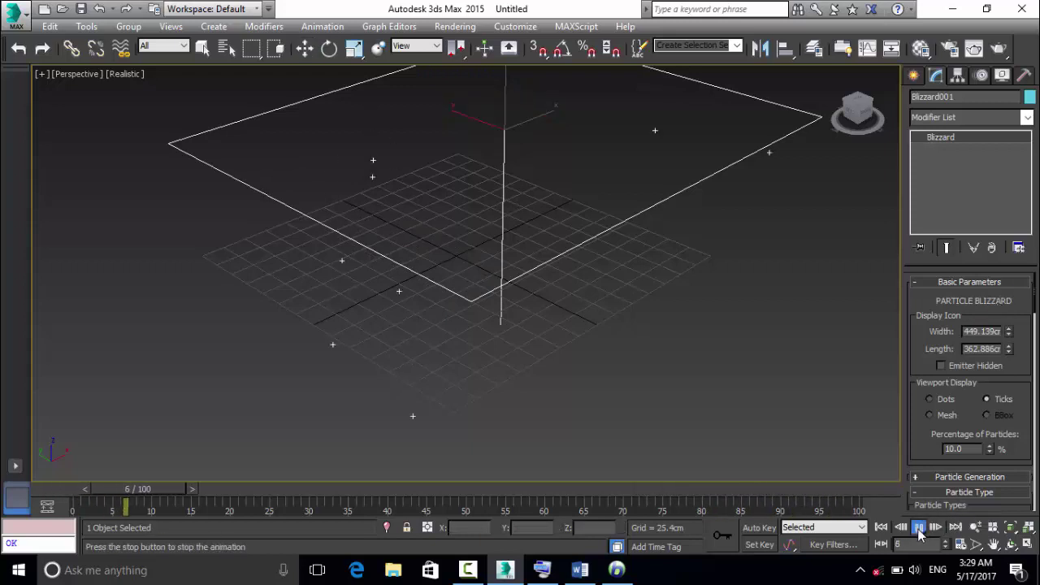
{"action": "left_click_drag", "start_coordinate": [1009, 331], "coordinate": [984, 372]}
{"action": "left_click", "coordinate": [979, 368]}
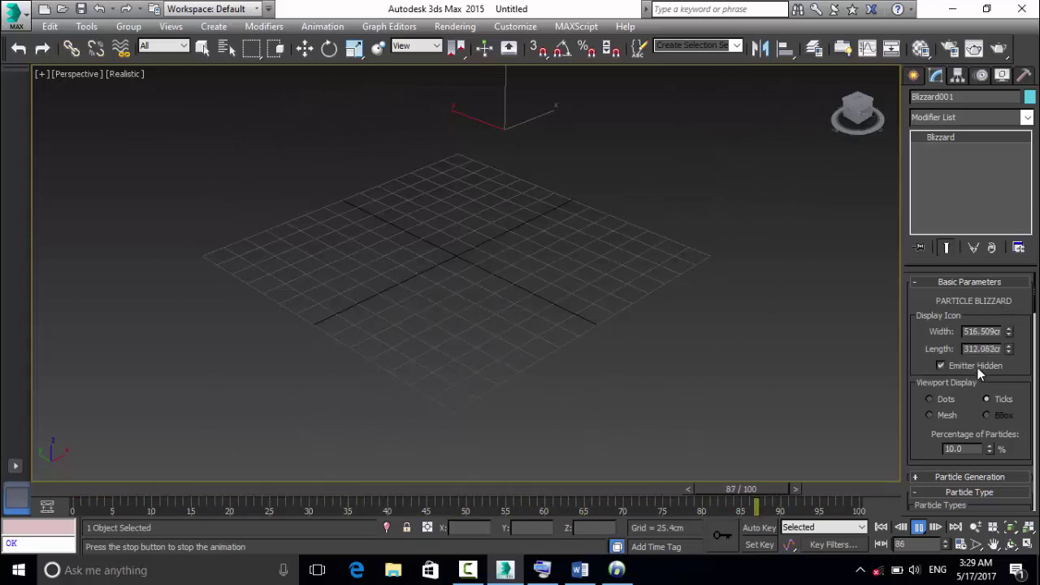
{"action": "left_click", "coordinate": [978, 367]}
Compare the Dots and Ticks viewport displays, keep Ticks, and set the Percentage of Particles to 16.7.
{"action": "left_click", "coordinate": [946, 406]}
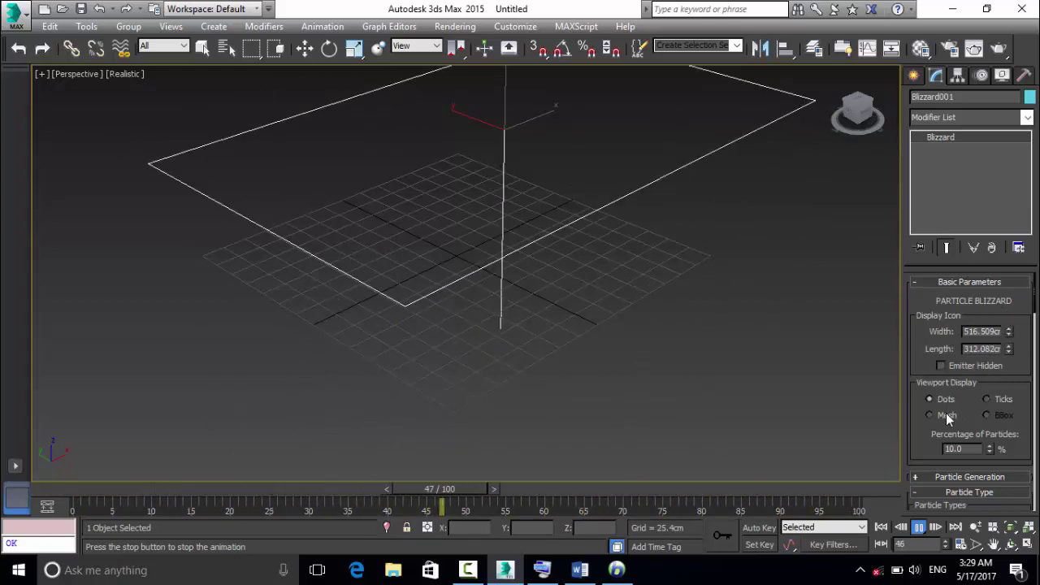
{"action": "left_click", "coordinate": [988, 399]}
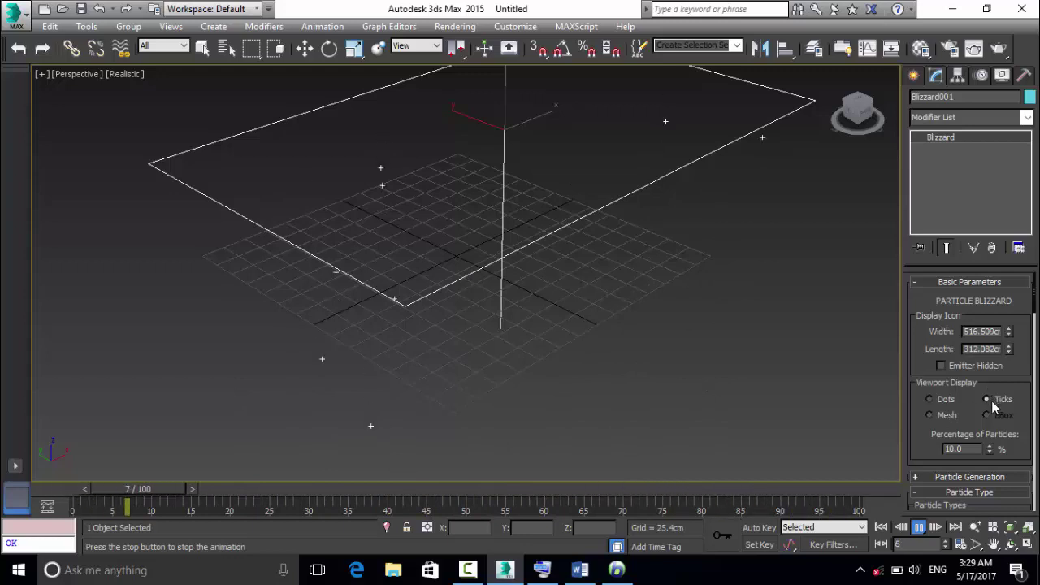
{"action": "left_click", "coordinate": [954, 400]}
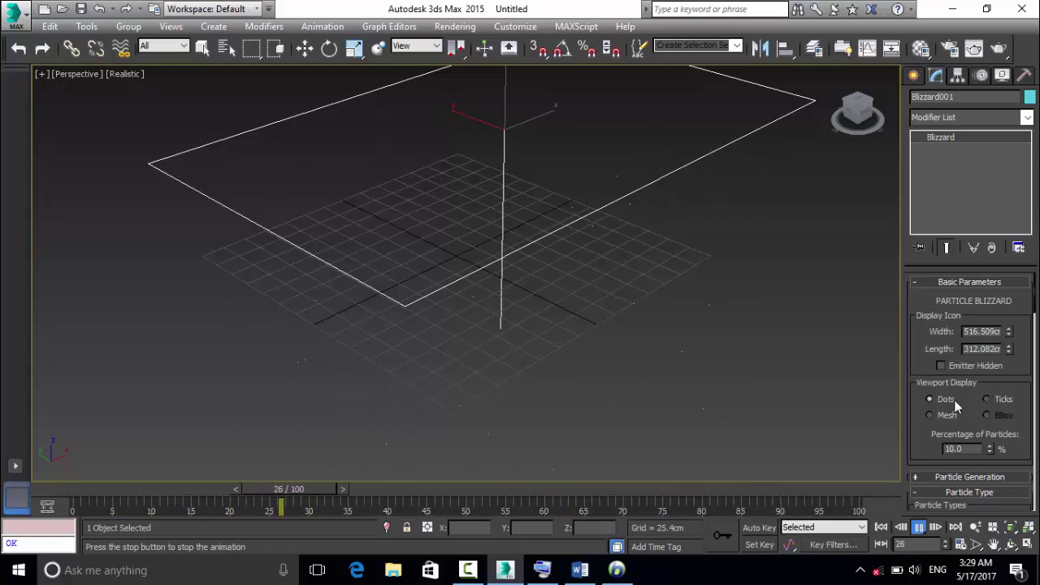
{"action": "left_click", "coordinate": [989, 399]}
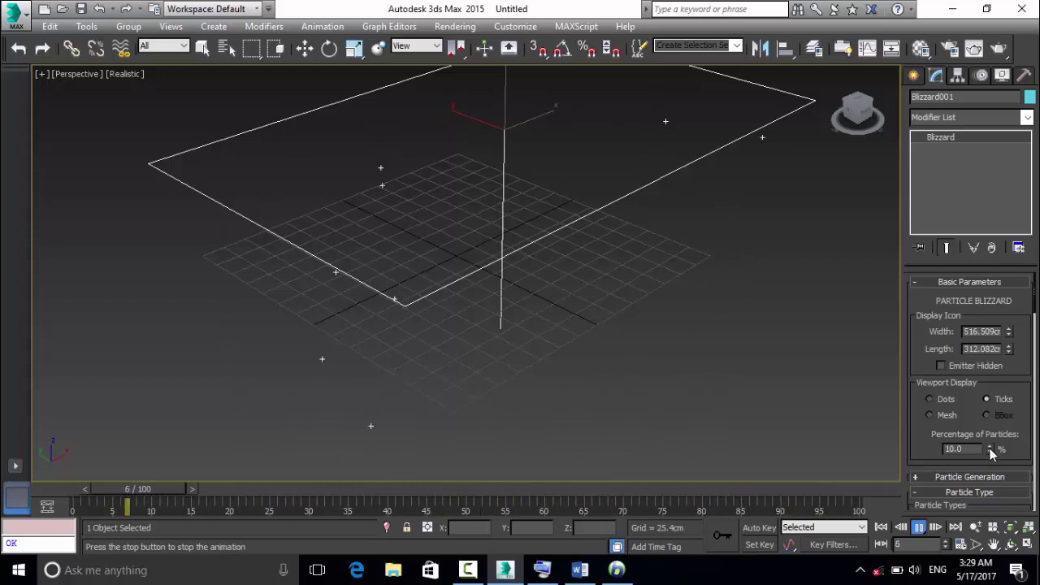
{"action": "left_click_drag", "start_coordinate": [991, 453], "coordinate": [988, 398]}
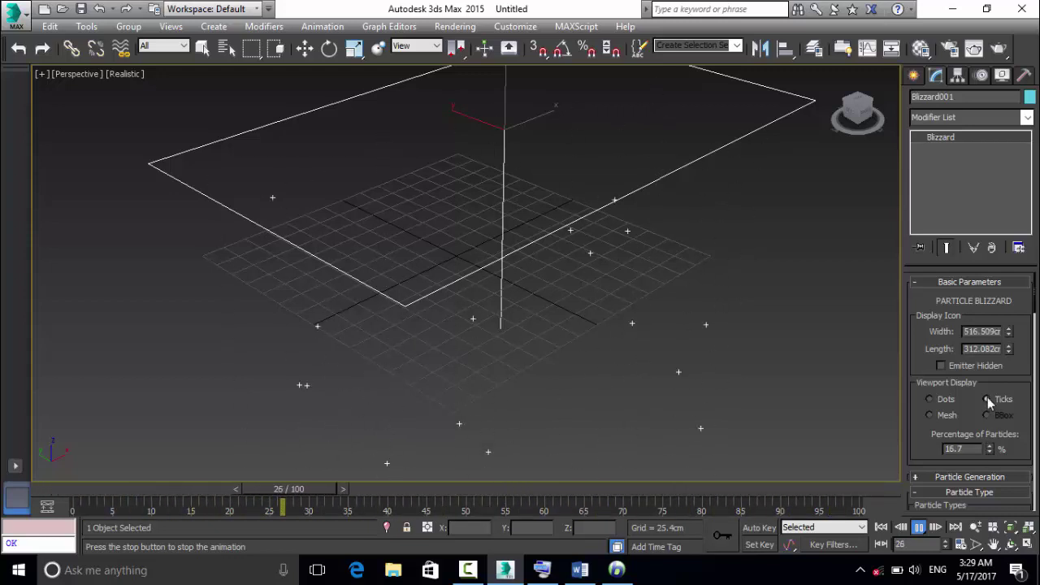
Collapse the Blizzard's basic parameters, stop playback, and delete the Blizzard emitter from the scene.
{"action": "left_click_drag", "start_coordinate": [1036, 303], "coordinate": [1016, 414]}
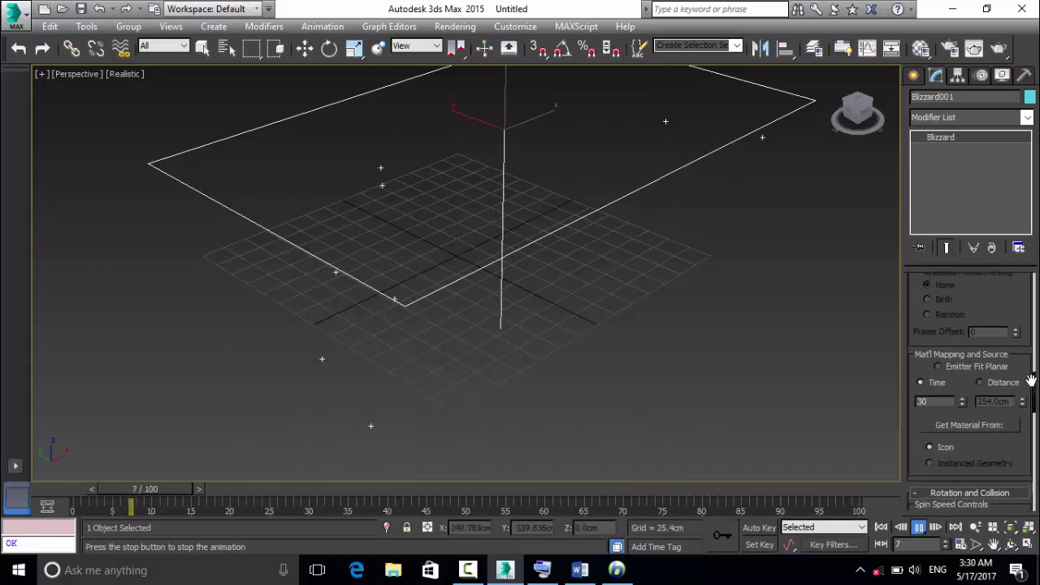
{"action": "left_click_drag", "start_coordinate": [1030, 382], "coordinate": [1030, 324]}
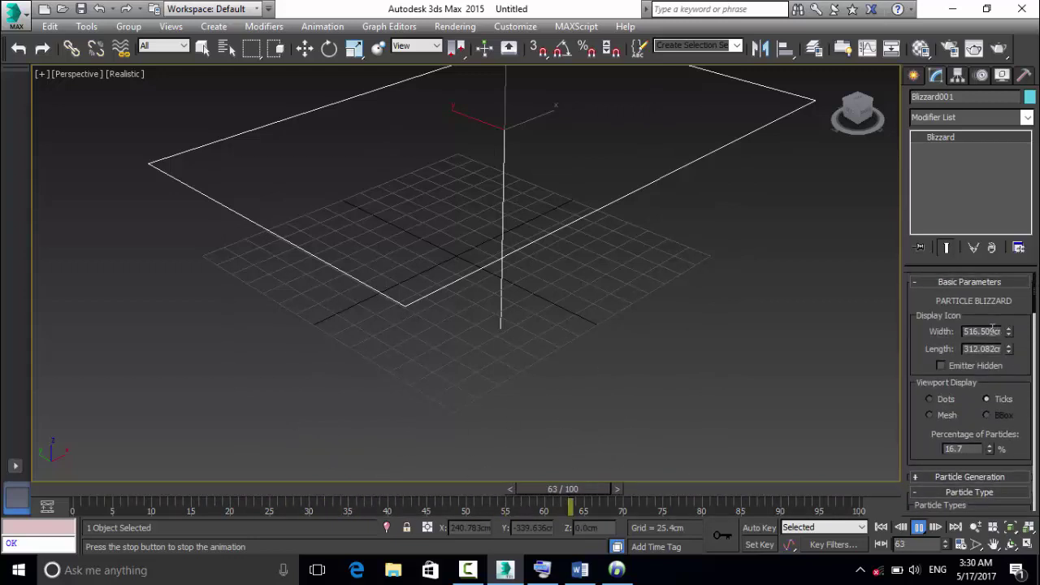
{"action": "left_click", "coordinate": [918, 283]}
{"action": "right_click", "coordinate": [419, 271]}
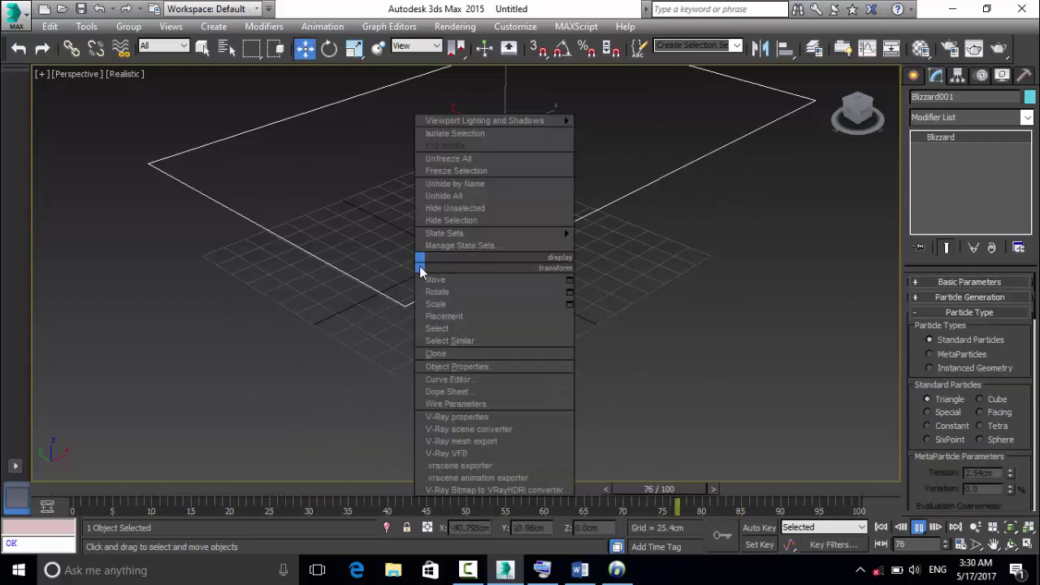
{"action": "left_click", "coordinate": [626, 197]}
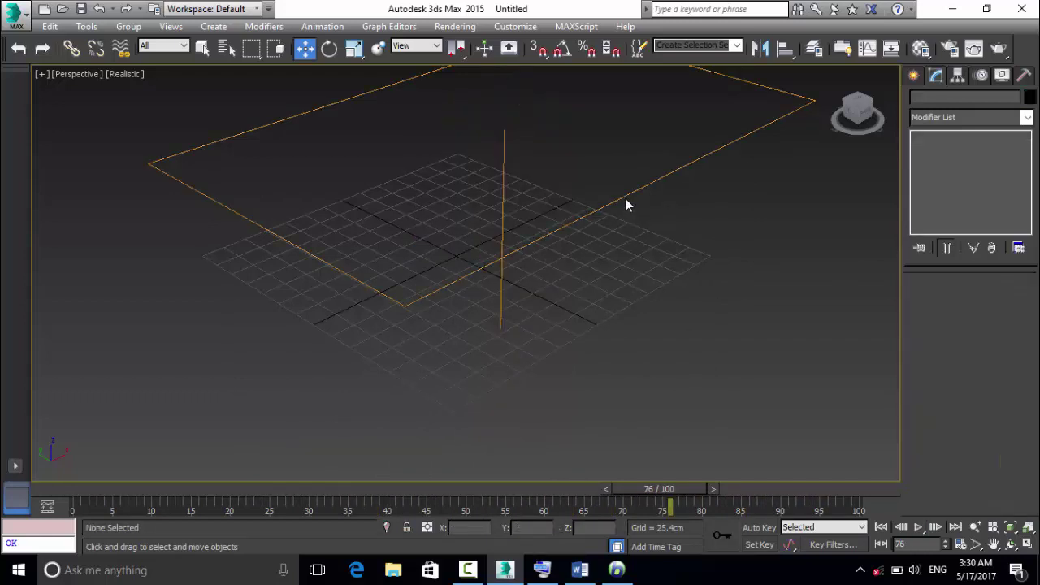
{"action": "left_click", "coordinate": [613, 210]}
{"action": "key", "text": "Delete"}
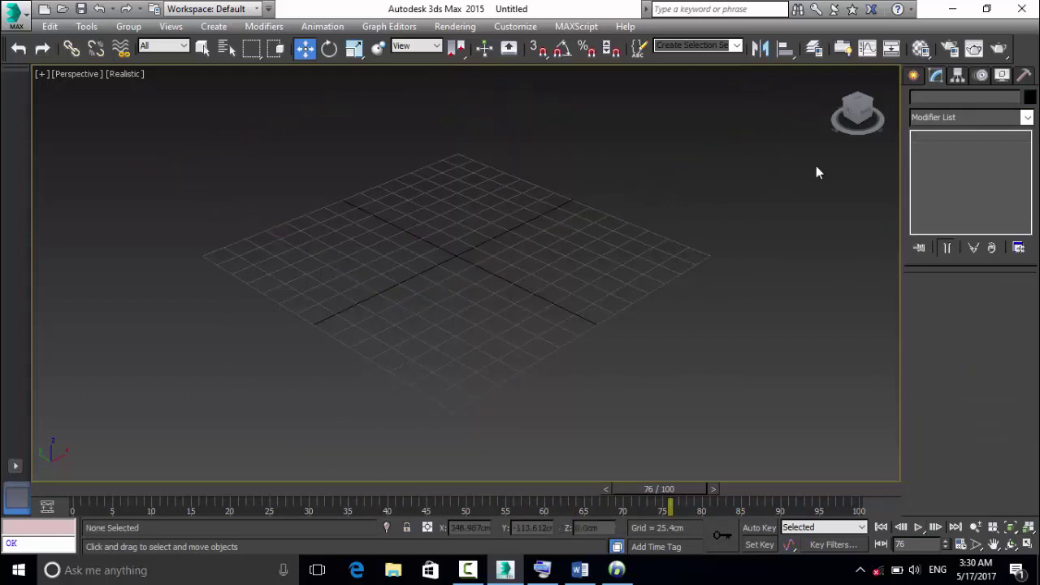
Create a box-shaped PCloud emitter over the grid, about 393.7 cm long, 331.1 cm wide and 105.1 cm high.
{"action": "left_click", "coordinate": [915, 75]}
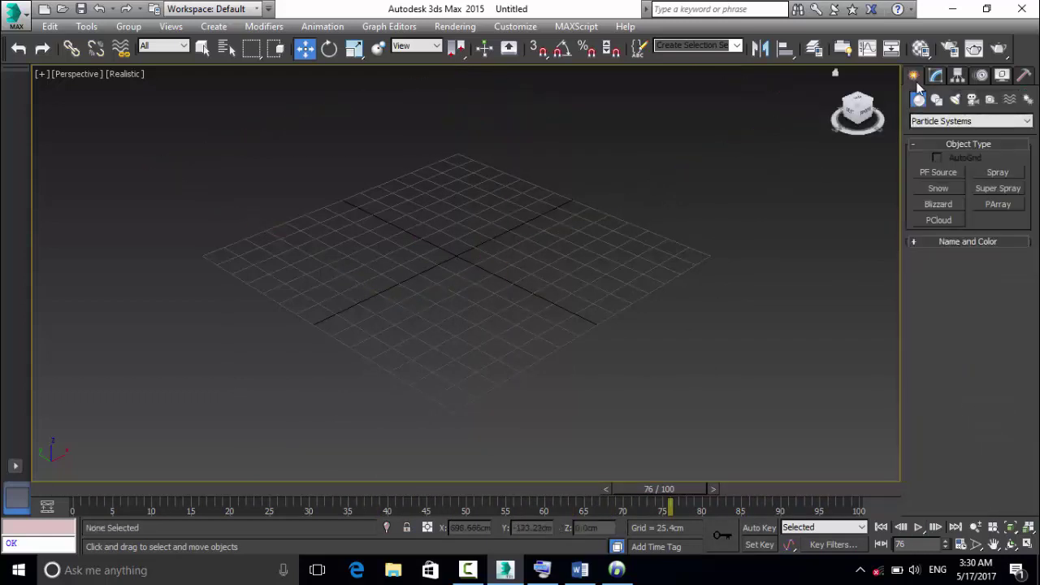
{"action": "left_click", "coordinate": [943, 221]}
{"action": "left_click_drag", "start_coordinate": [313, 249], "coordinate": [837, 269]}
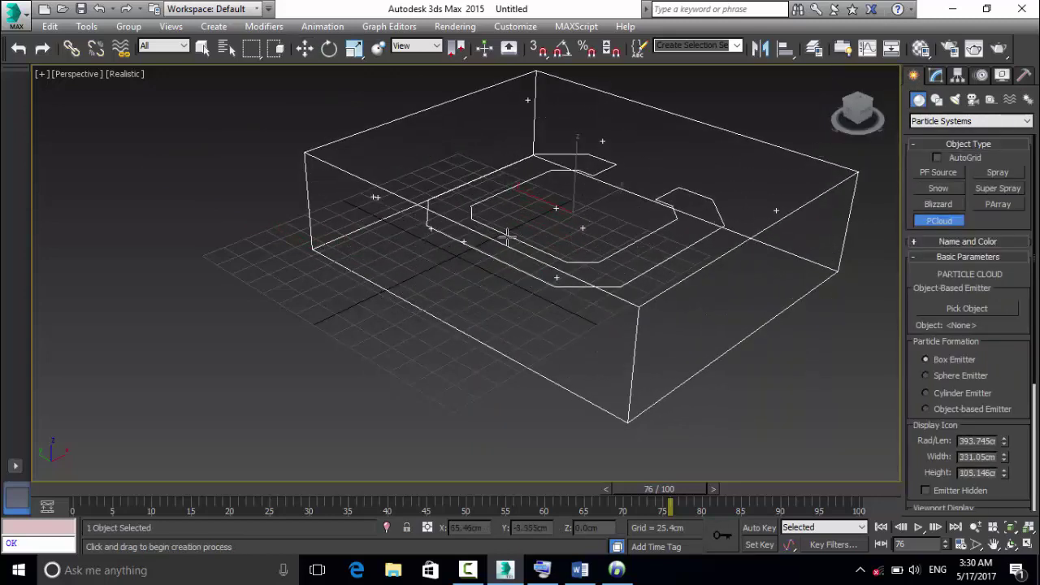
{"action": "scroll", "coordinate": [507, 235], "scroll_direction": "down", "scroll_amount": 4}
{"action": "scroll", "coordinate": [628, 228], "scroll_direction": "up", "scroll_amount": 5}
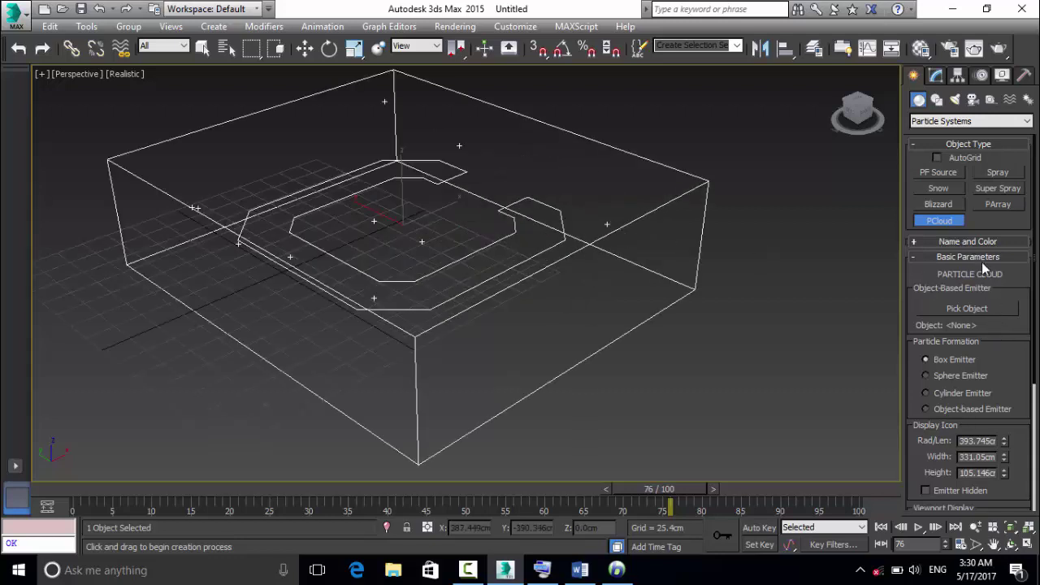
Create a standard primitive box about 125.1 cm long and 163.5 cm wide beside the particle cloud.
{"action": "left_click", "coordinate": [934, 120]}
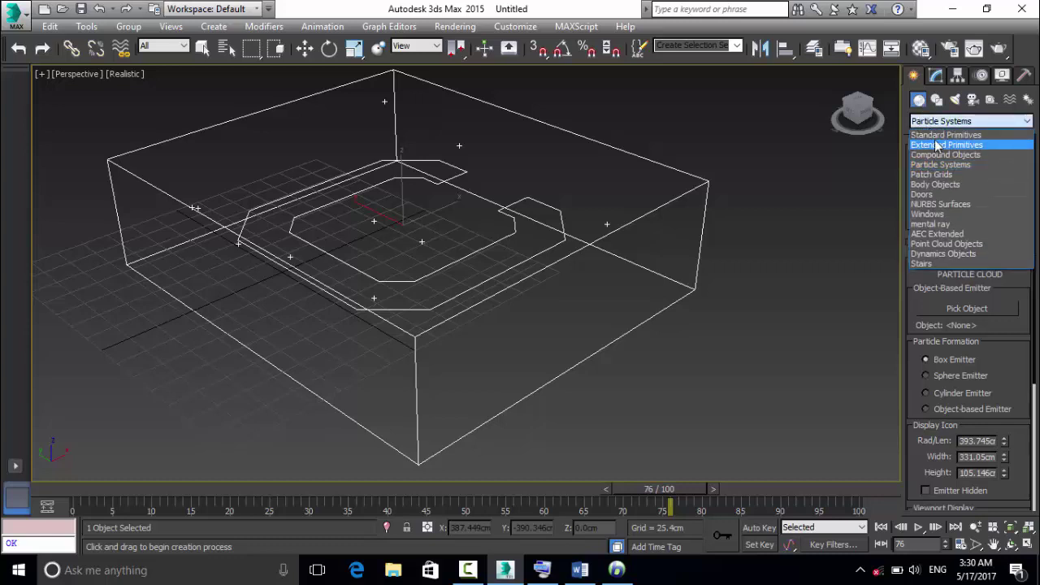
{"action": "left_click", "coordinate": [933, 134]}
{"action": "left_click", "coordinate": [935, 173]}
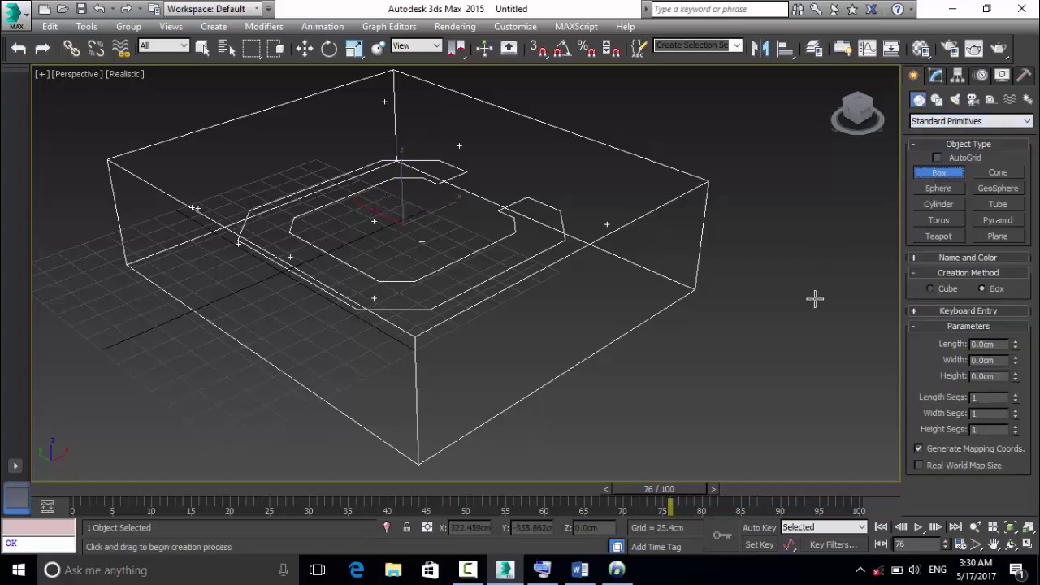
{"action": "left_click_drag", "start_coordinate": [797, 339], "coordinate": [551, 355]}
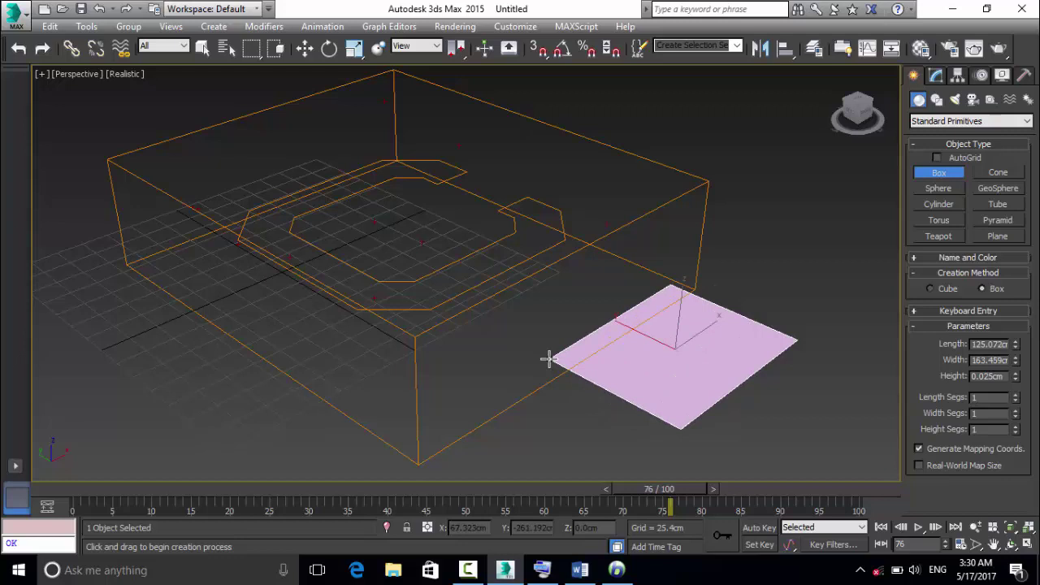
{"action": "left_click", "coordinate": [532, 293]}
{"action": "right_click", "coordinate": [650, 313]}
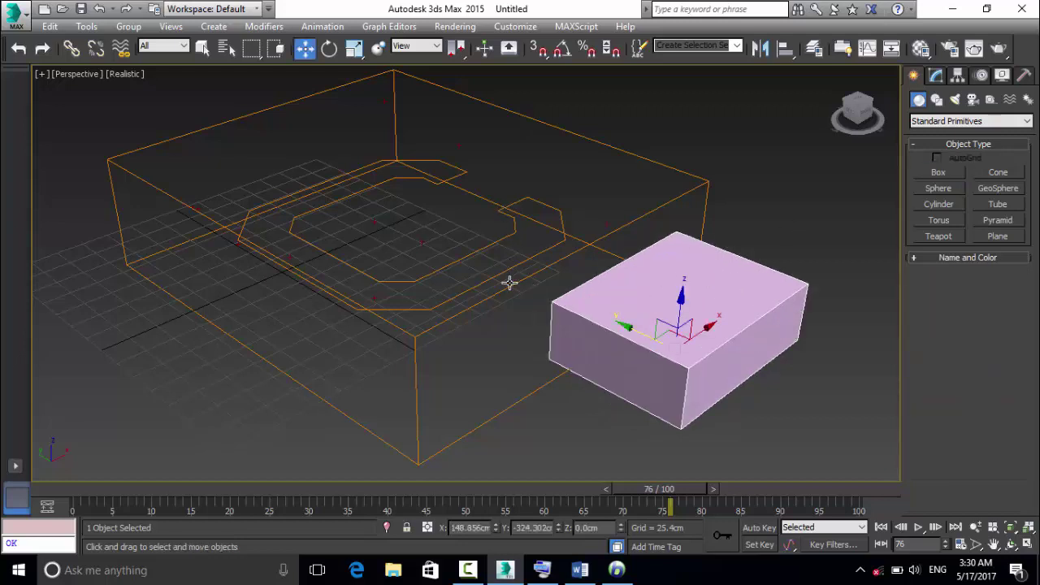
Pick the new box as the object-based emitter for the PCloud particle system.
{"action": "left_click", "coordinate": [509, 282]}
{"action": "left_click", "coordinate": [936, 76]}
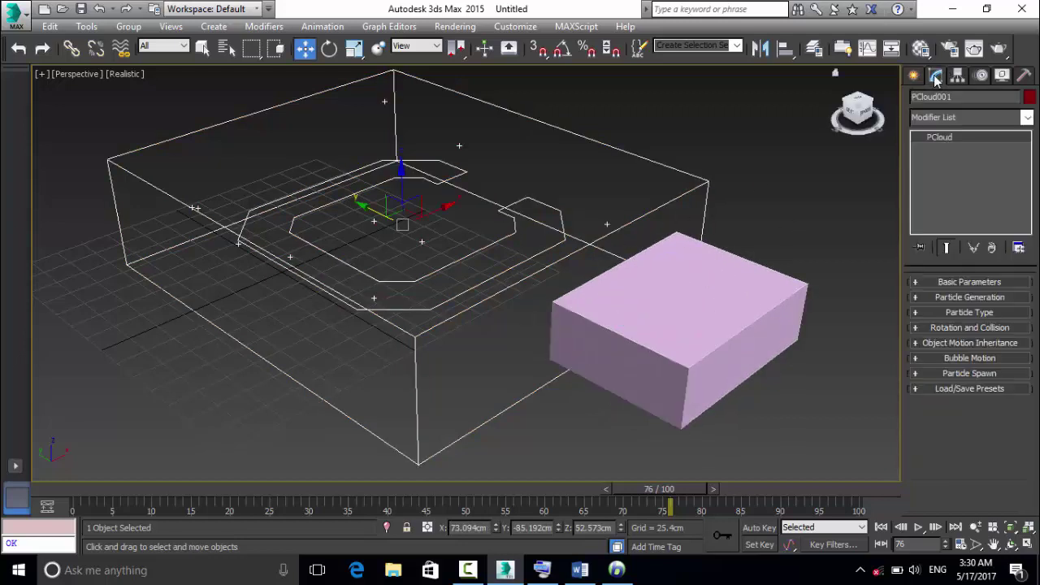
{"action": "left_click", "coordinate": [943, 284]}
{"action": "left_click", "coordinate": [969, 330]}
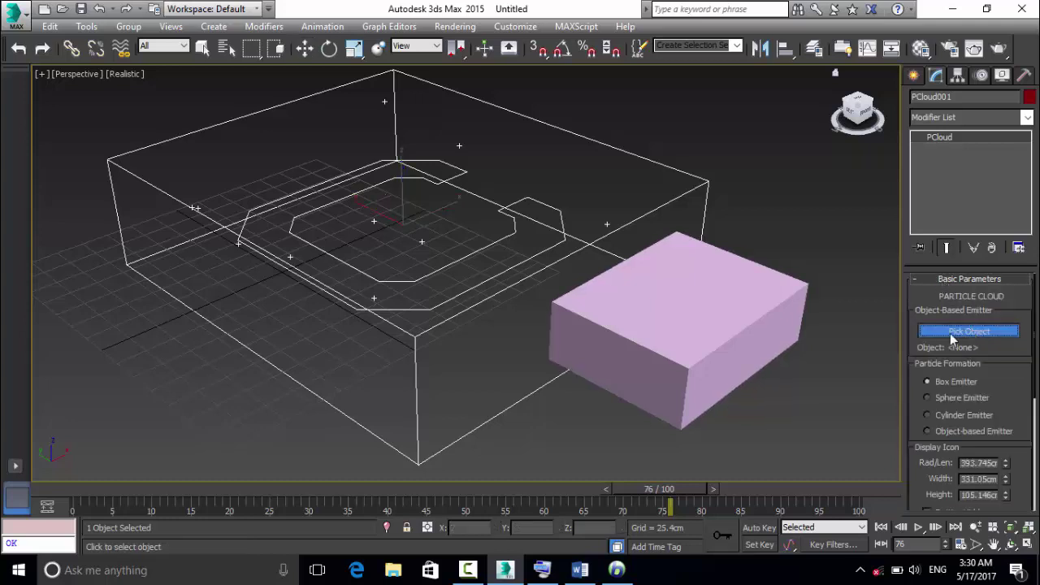
{"action": "left_click", "coordinate": [714, 315]}
{"action": "scroll", "coordinate": [630, 299], "scroll_direction": "down", "scroll_amount": 5}
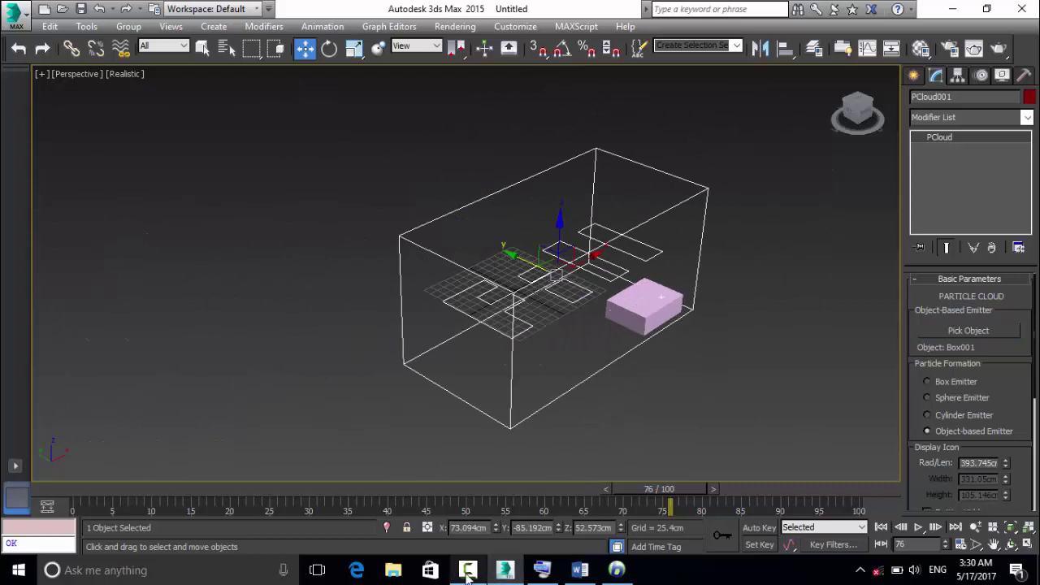
{"action": "mouse_move", "coordinate": [469, 574]}
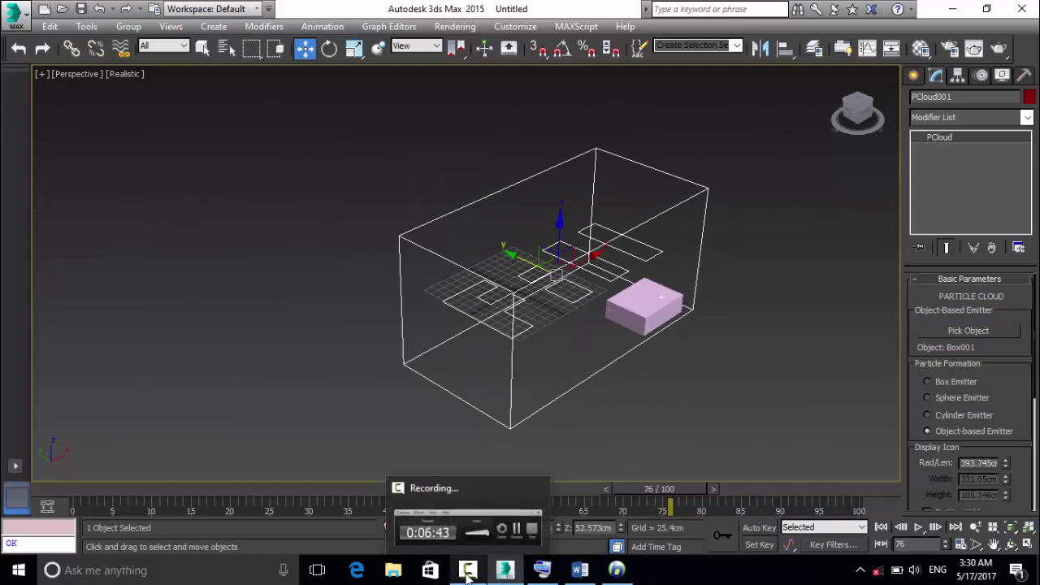
{"action": "left_click", "coordinate": [467, 571]}
{"action": "left_click", "coordinate": [467, 571]}
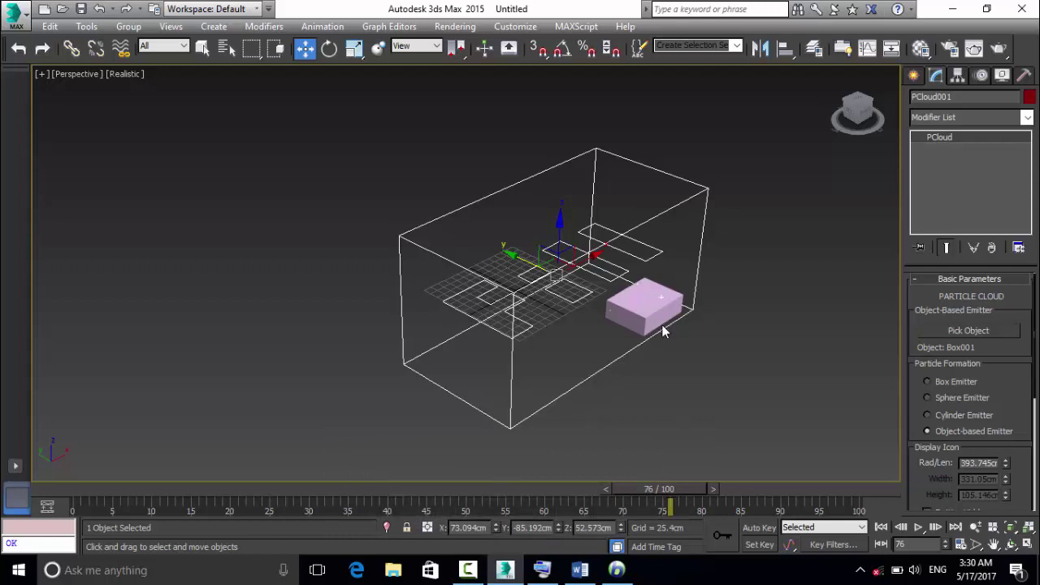
Try the Box, Sphere and Cylinder formations, return to Object-based Emitter, and set the PCloud icon's Rad/Len to 539.43 cm.
{"action": "scroll", "coordinate": [661, 324], "scroll_direction": "up", "scroll_amount": 5}
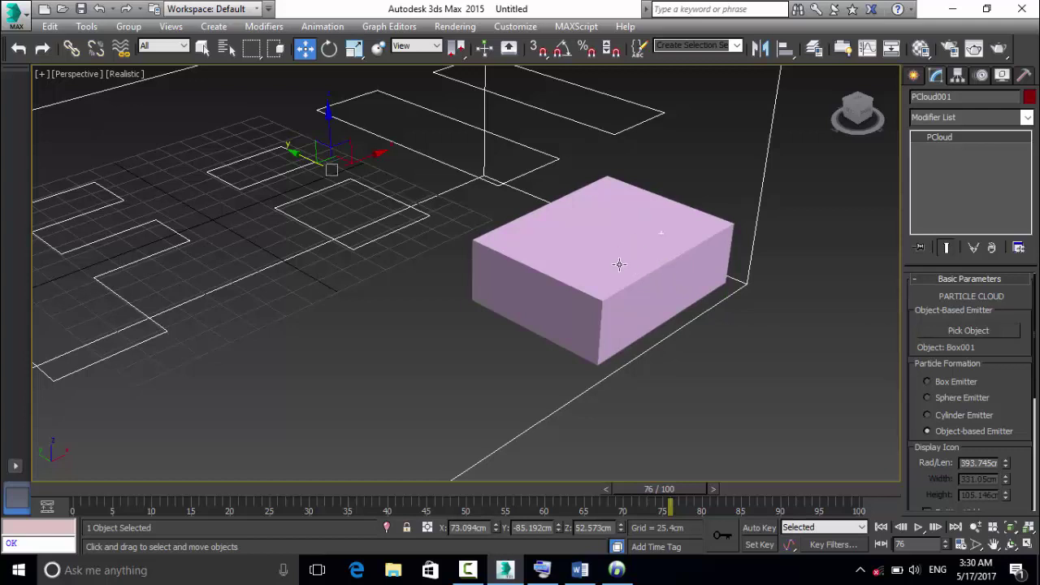
{"action": "scroll", "coordinate": [620, 265], "scroll_direction": "down", "scroll_amount": 5}
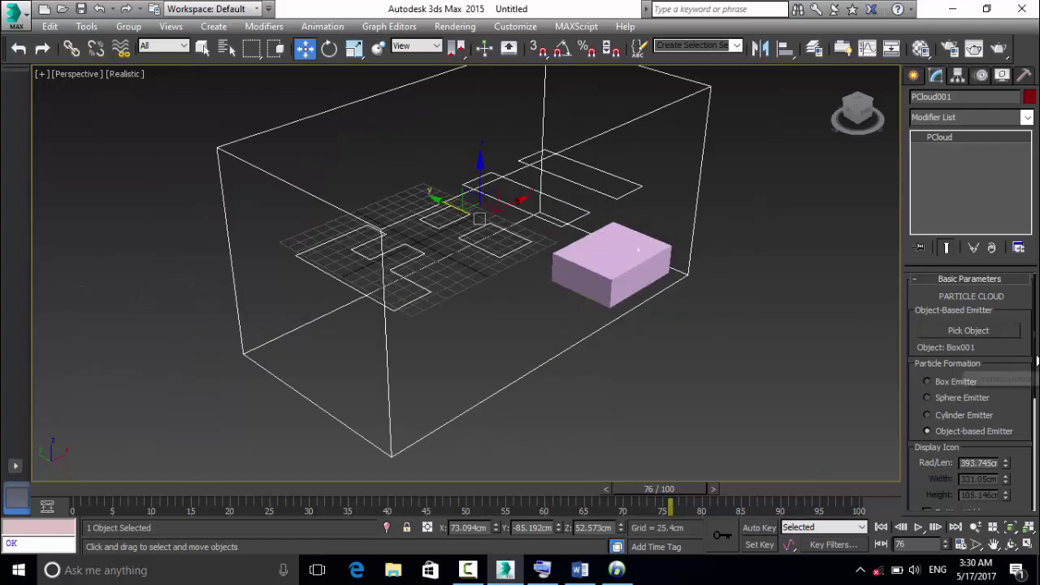
{"action": "left_click_drag", "start_coordinate": [1034, 363], "coordinate": [1034, 345]}
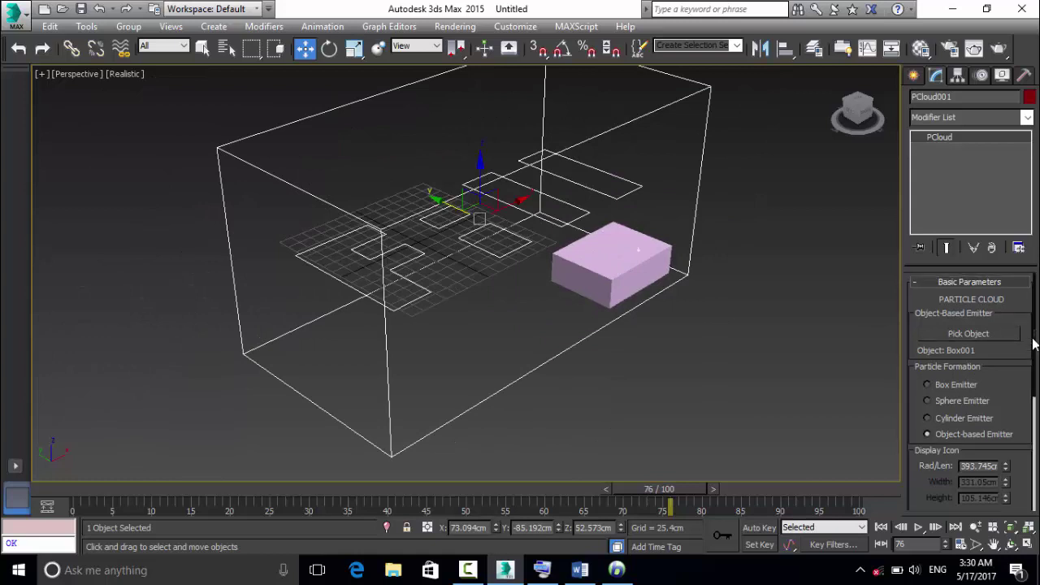
{"action": "left_click", "coordinate": [956, 385]}
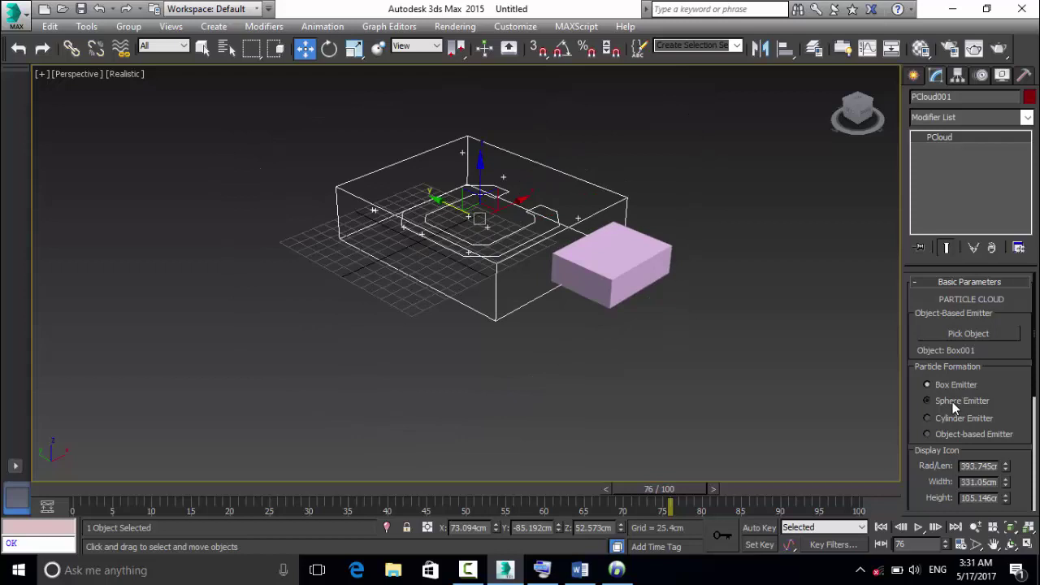
{"action": "left_click", "coordinate": [953, 402]}
{"action": "left_click", "coordinate": [955, 418]}
{"action": "left_click", "coordinate": [954, 434]}
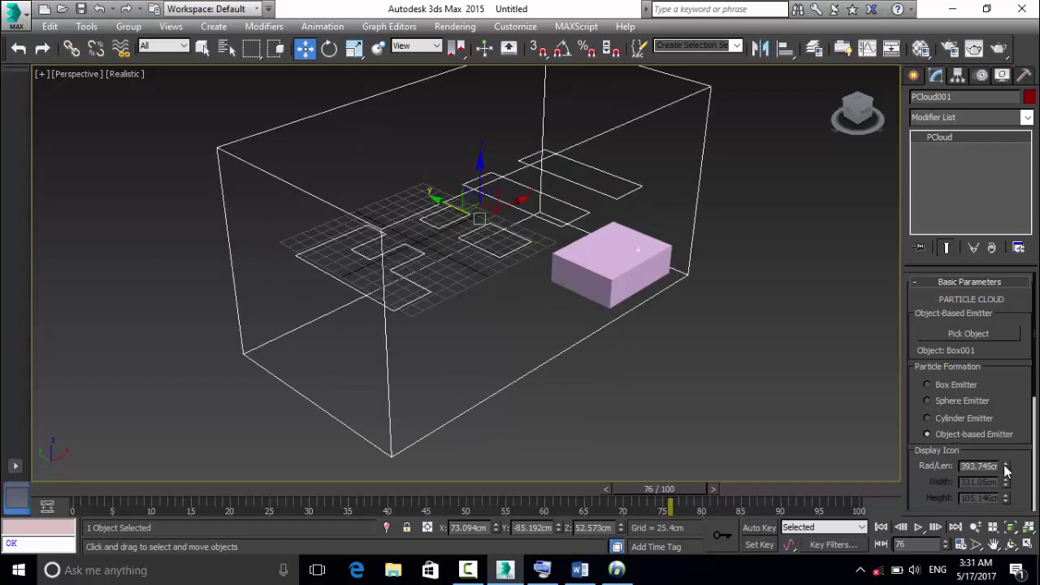
{"action": "left_click_drag", "start_coordinate": [1006, 471], "coordinate": [1002, 436]}
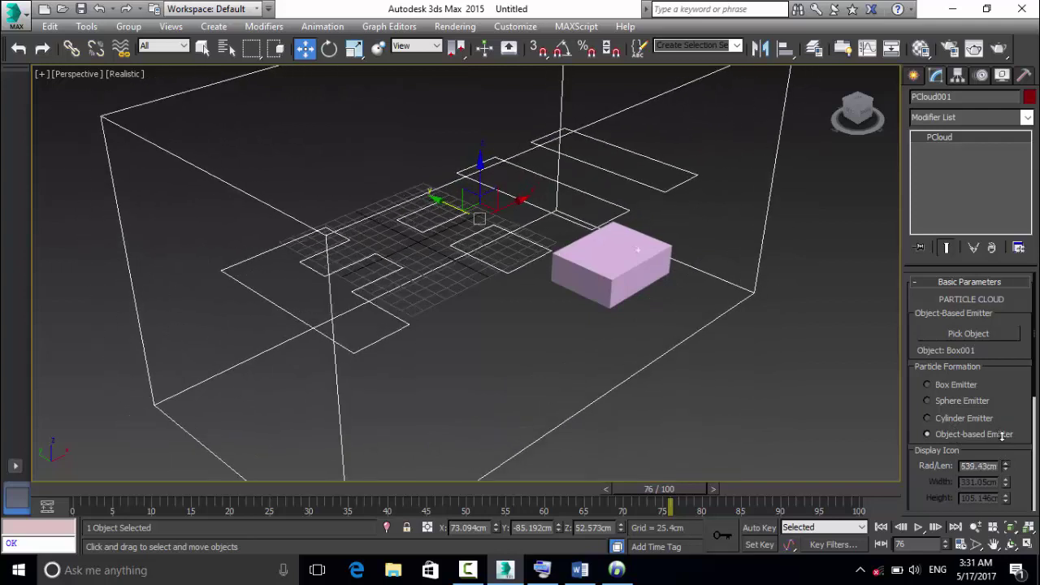
{"action": "left_click_drag", "start_coordinate": [1036, 396], "coordinate": [1035, 465]}
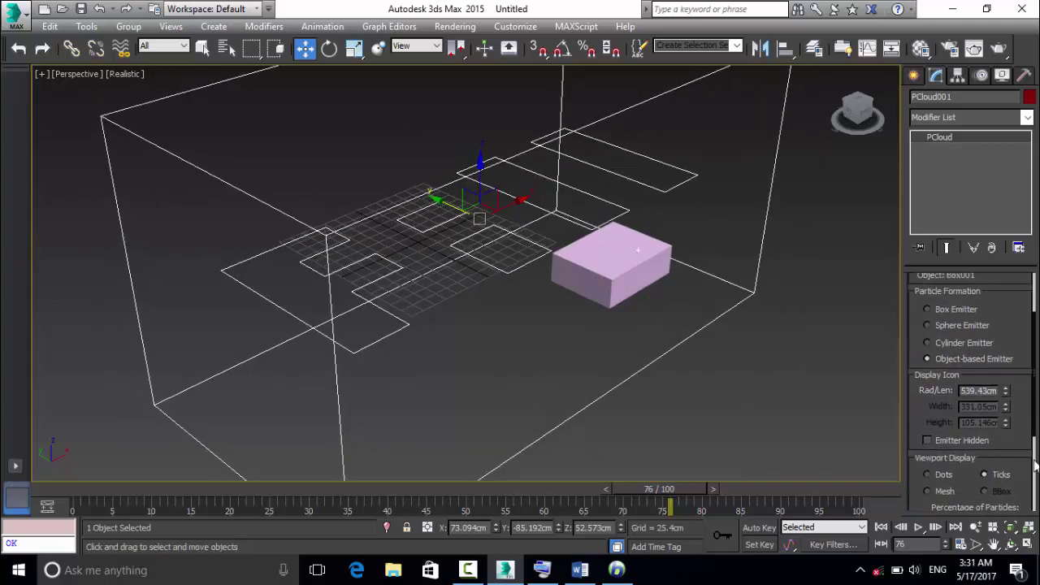
Cycle the particle formation through Box, Sphere and Cylinder Emitter, returning to Object-based Emitter.
{"action": "left_click", "coordinate": [951, 328]}
{"action": "left_click", "coordinate": [953, 310]}
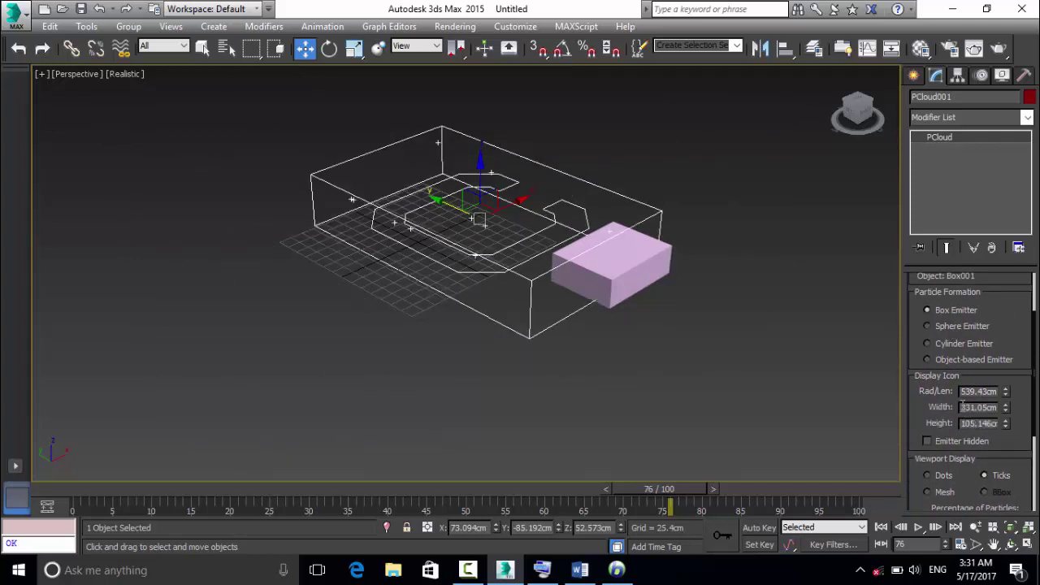
{"action": "left_click", "coordinate": [942, 326]}
{"action": "left_click", "coordinate": [943, 345]}
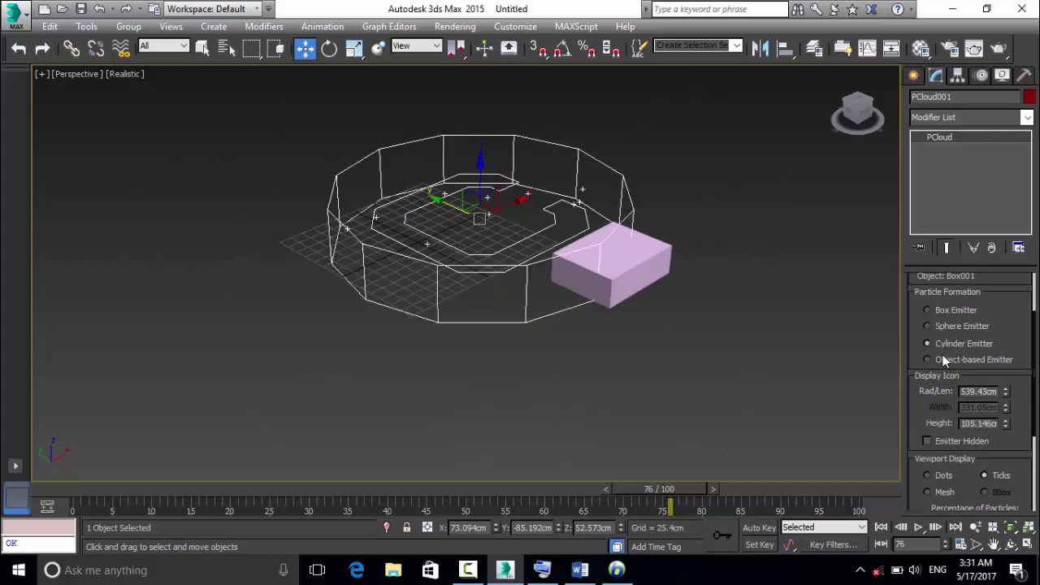
{"action": "left_click", "coordinate": [943, 360]}
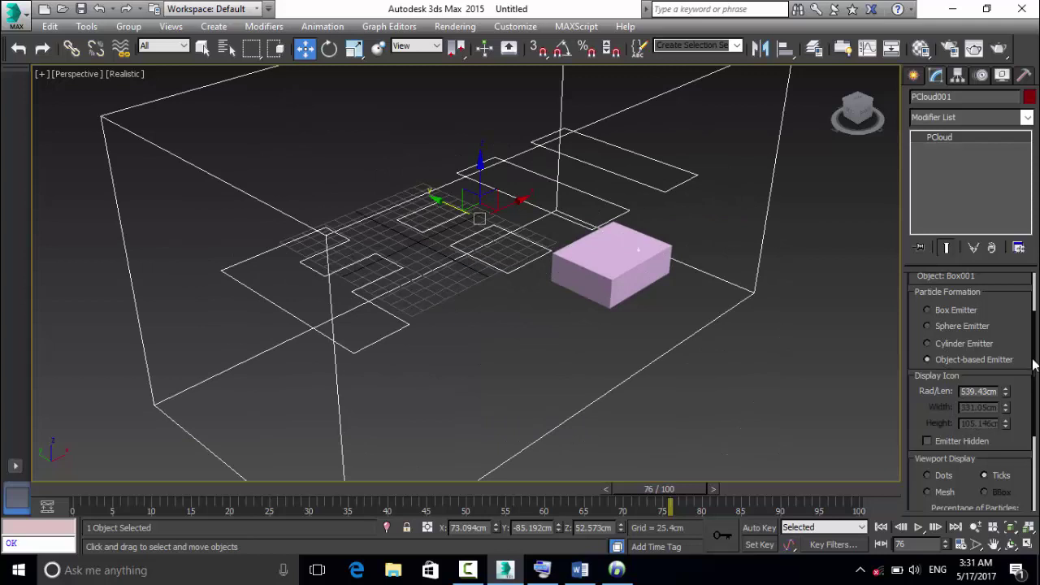
Display the PCloud particles as dots in the viewport, and hide the emitter icon and show it again.
{"action": "left_click_drag", "start_coordinate": [1036, 365], "coordinate": [1037, 398]}
{"action": "scroll", "coordinate": [947, 422], "scroll_direction": "down", "scroll_amount": 1}
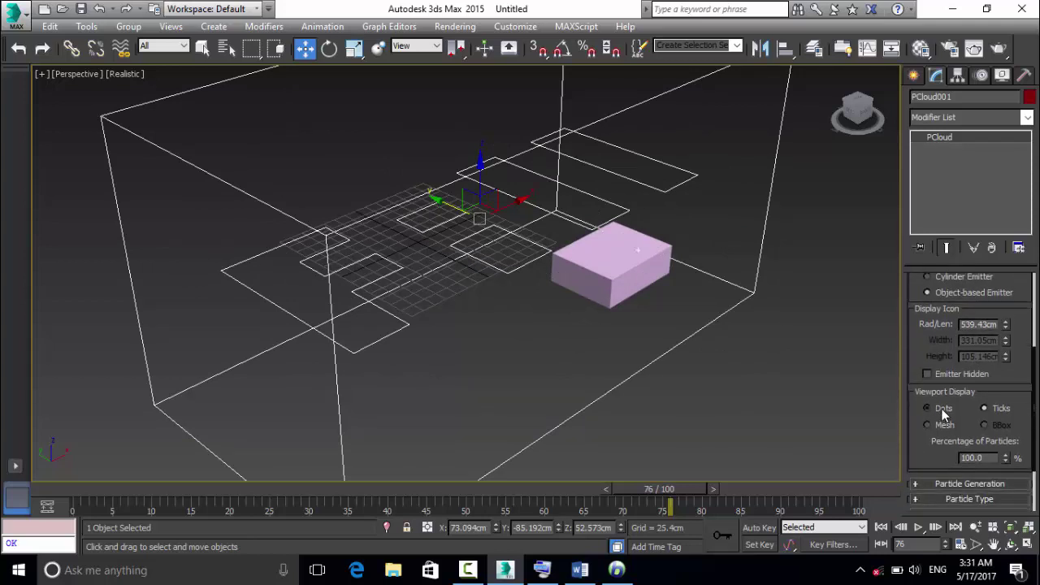
{"action": "left_click", "coordinate": [946, 375]}
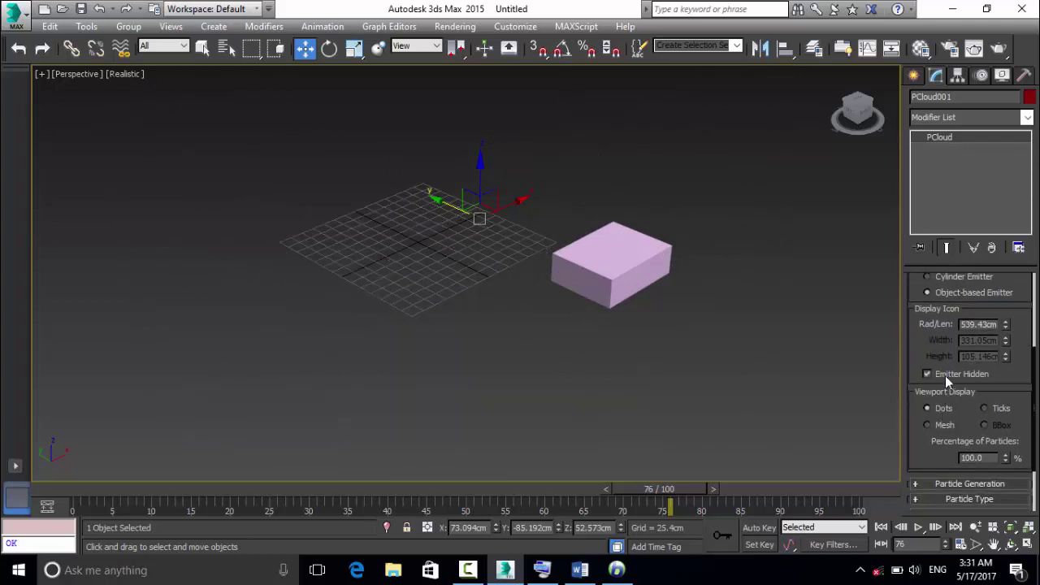
{"action": "left_click", "coordinate": [945, 376]}
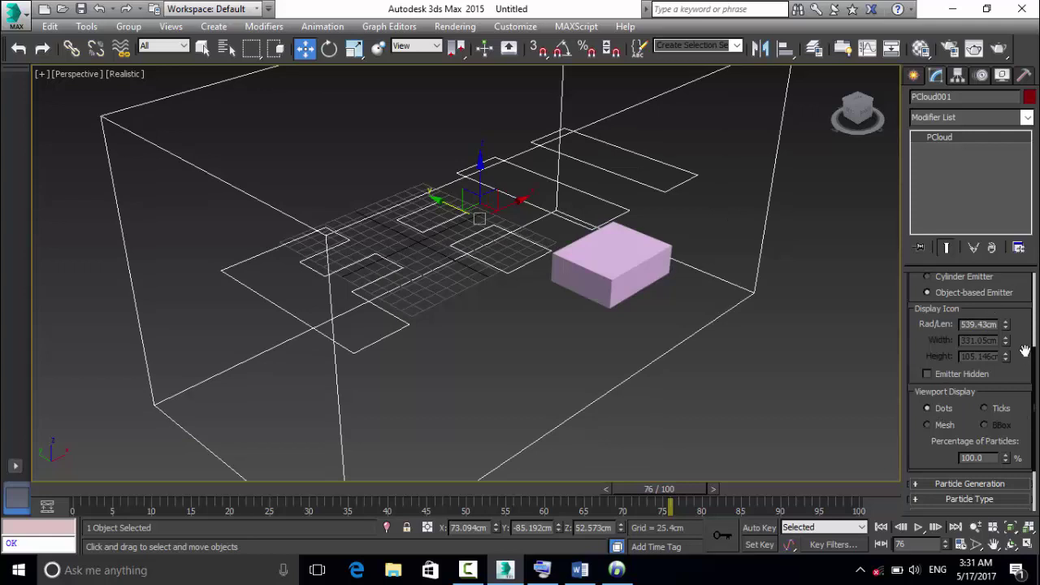
Switch the PCloud formation to Box Emitter and back to Object-based Emitter.
{"action": "left_click_drag", "start_coordinate": [1034, 368], "coordinate": [1034, 443]}
{"action": "left_click", "coordinate": [962, 324]}
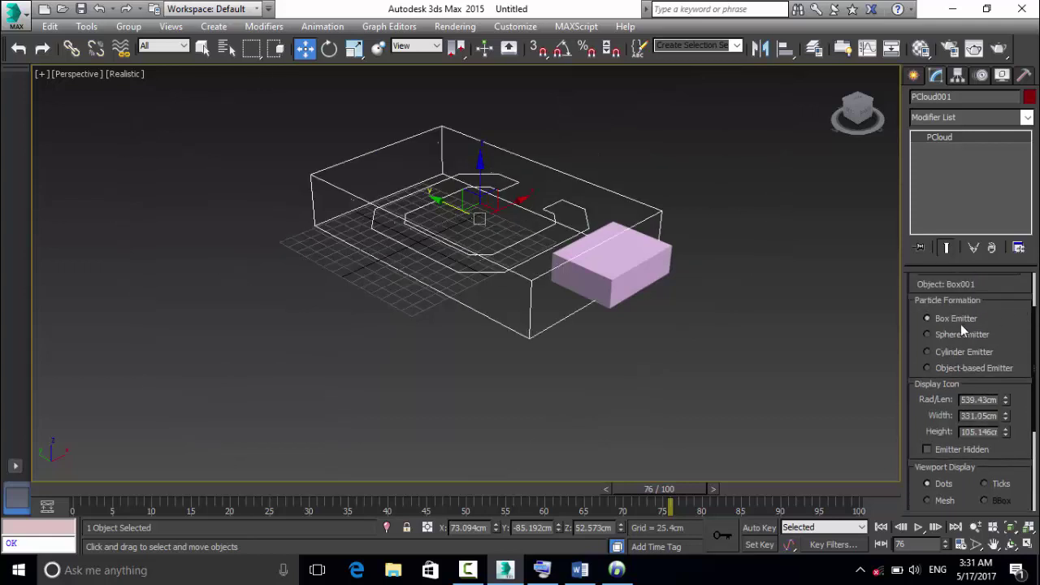
{"action": "left_click", "coordinate": [927, 368]}
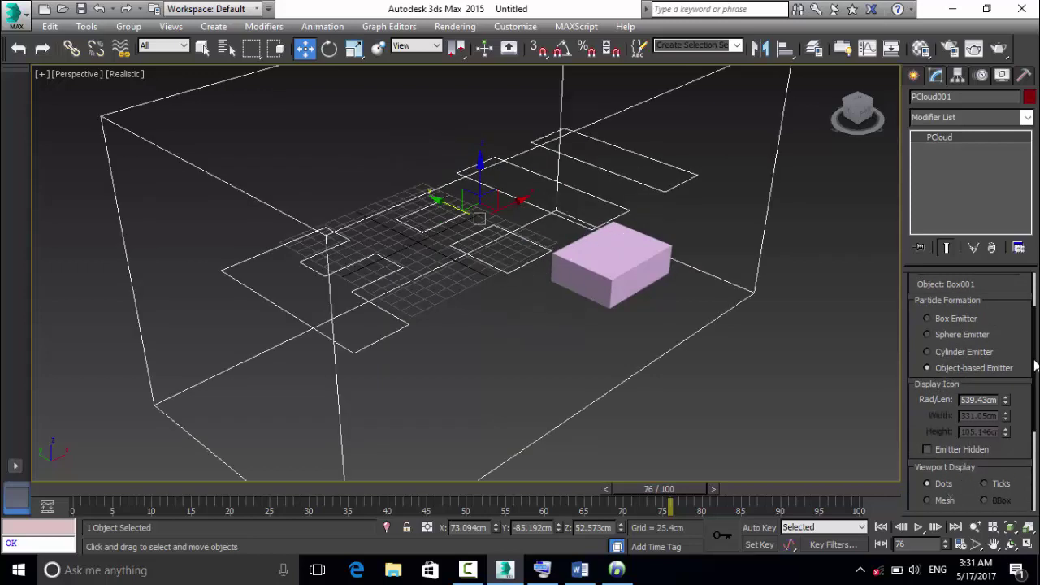
Set the PCloud particle speed to 0.483 cm in the Particle Generation settings and preview the animation.
{"action": "scroll", "coordinate": [1016, 398], "scroll_direction": "down", "scroll_amount": 4}
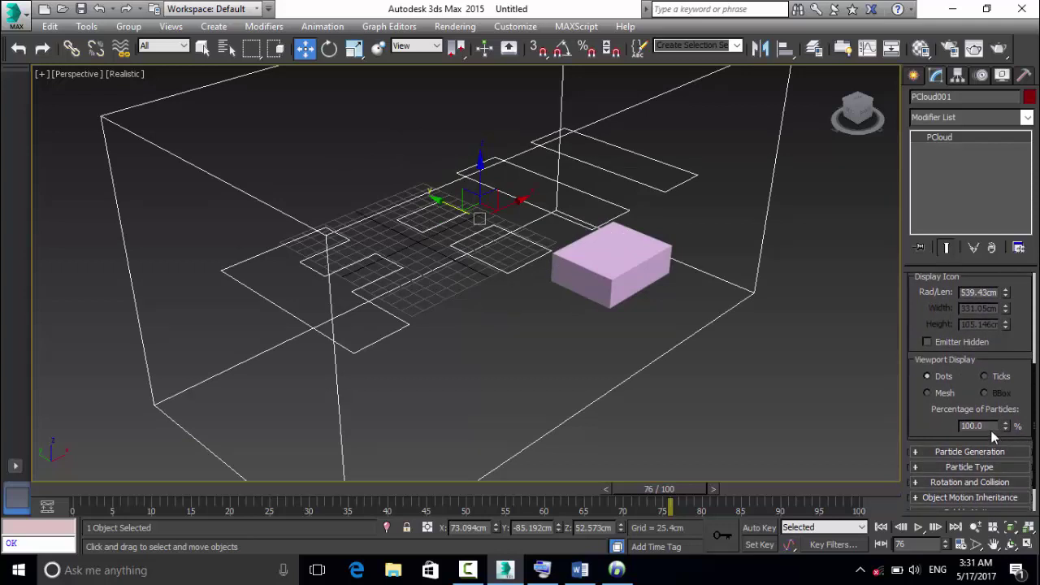
{"action": "left_click", "coordinate": [953, 453]}
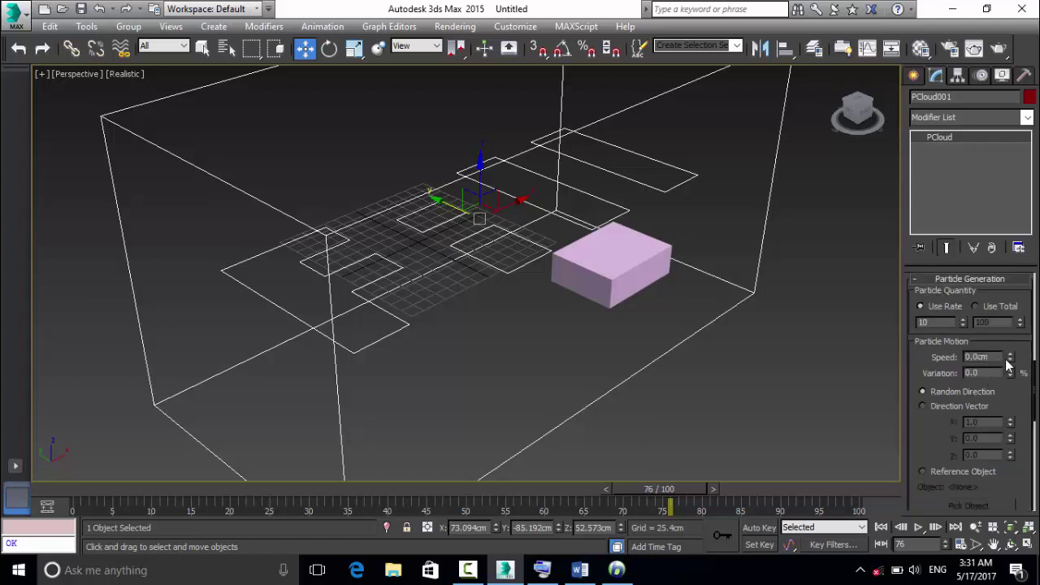
{"action": "left_click_drag", "start_coordinate": [1013, 358], "coordinate": [1013, 348]}
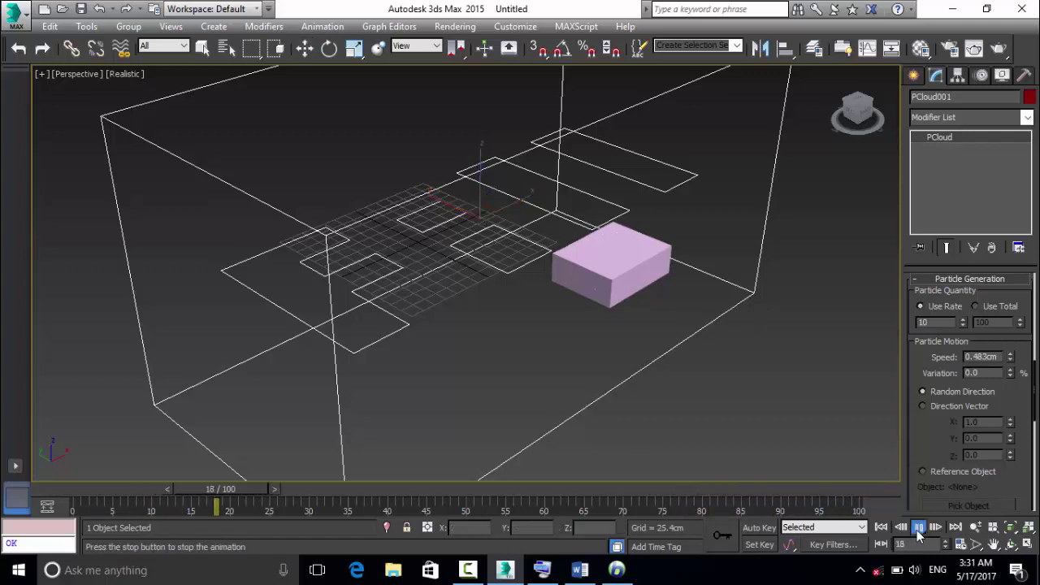
{"action": "left_click", "coordinate": [919, 527]}
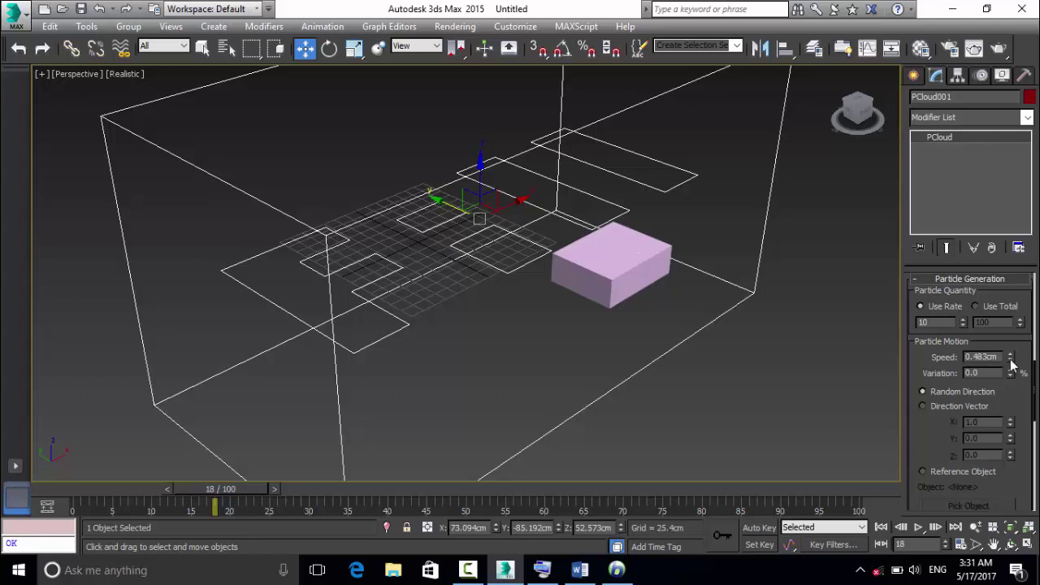
{"action": "left_click", "coordinate": [925, 279]}
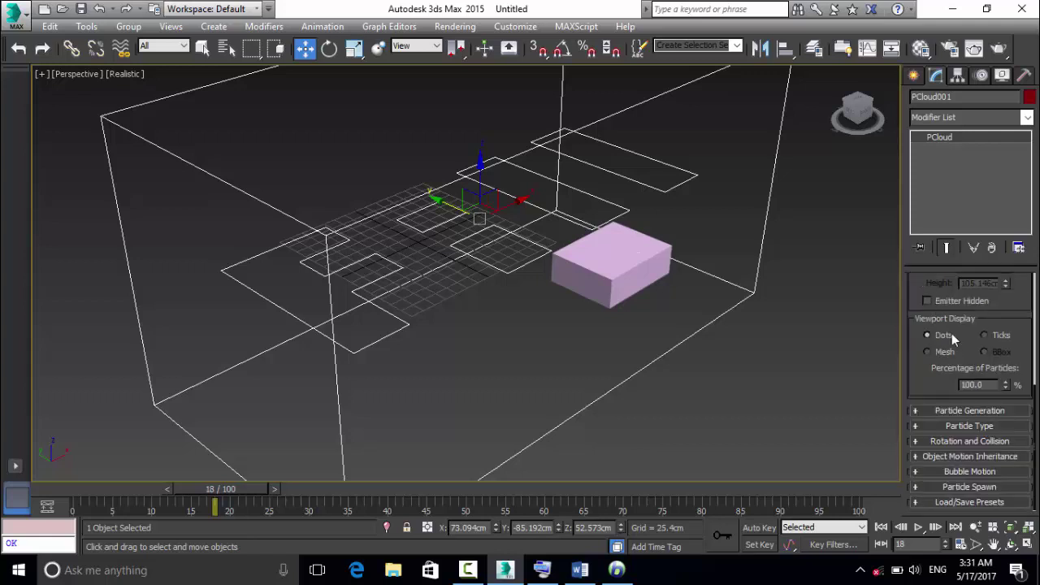
Load the saved Cloud/Smoke preset into the PCloud system and preview the animation.
{"action": "left_click", "coordinate": [946, 502]}
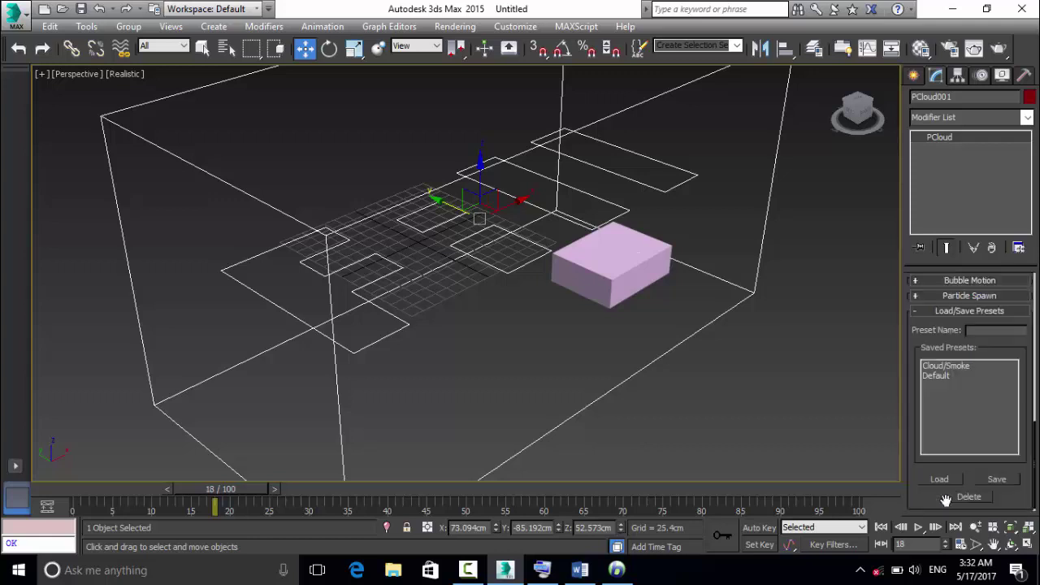
{"action": "left_click", "coordinate": [947, 367]}
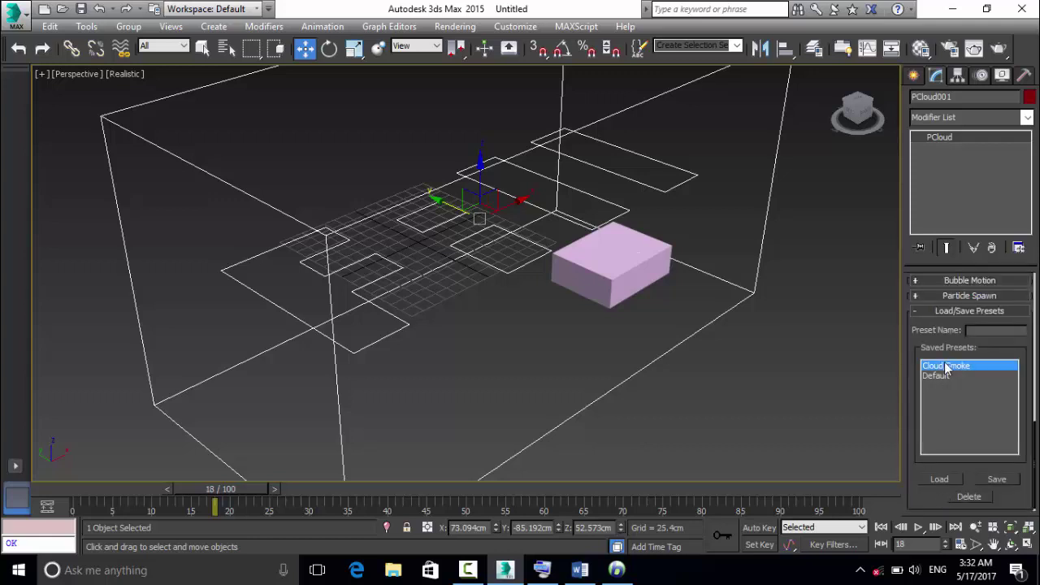
{"action": "left_click", "coordinate": [941, 481]}
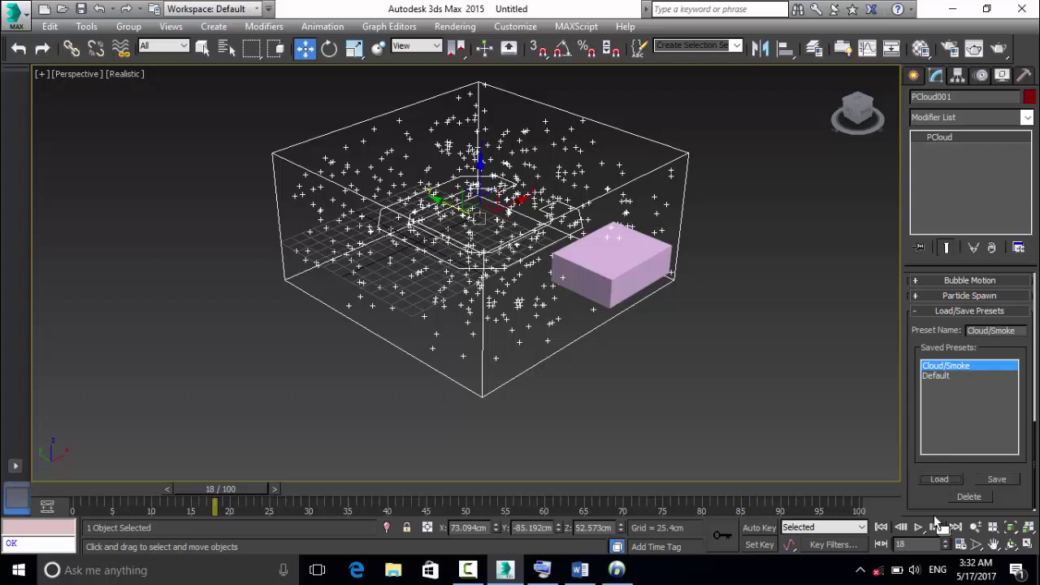
{"action": "left_click", "coordinate": [918, 529]}
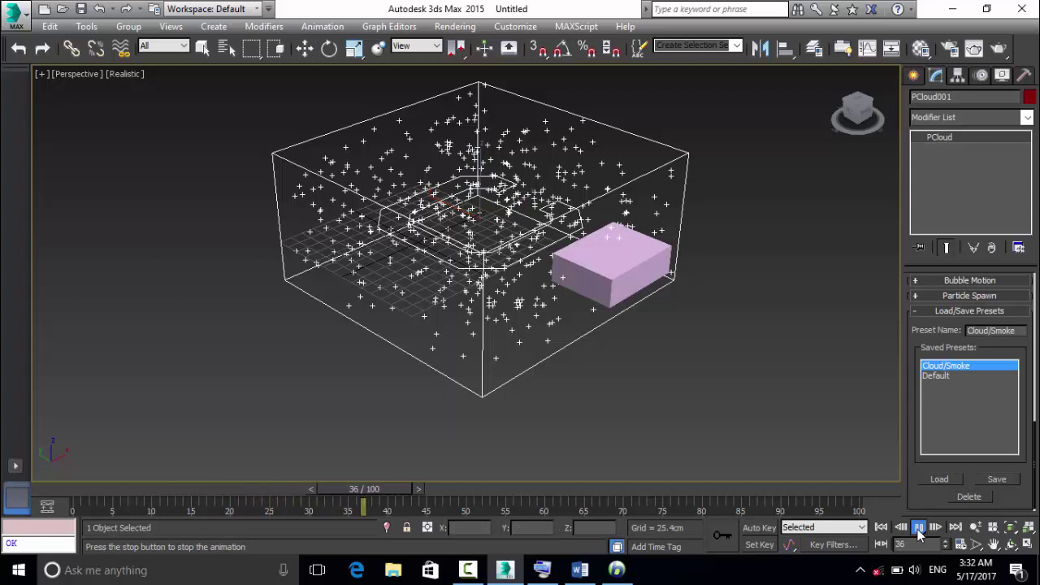
{"action": "left_click", "coordinate": [917, 529]}
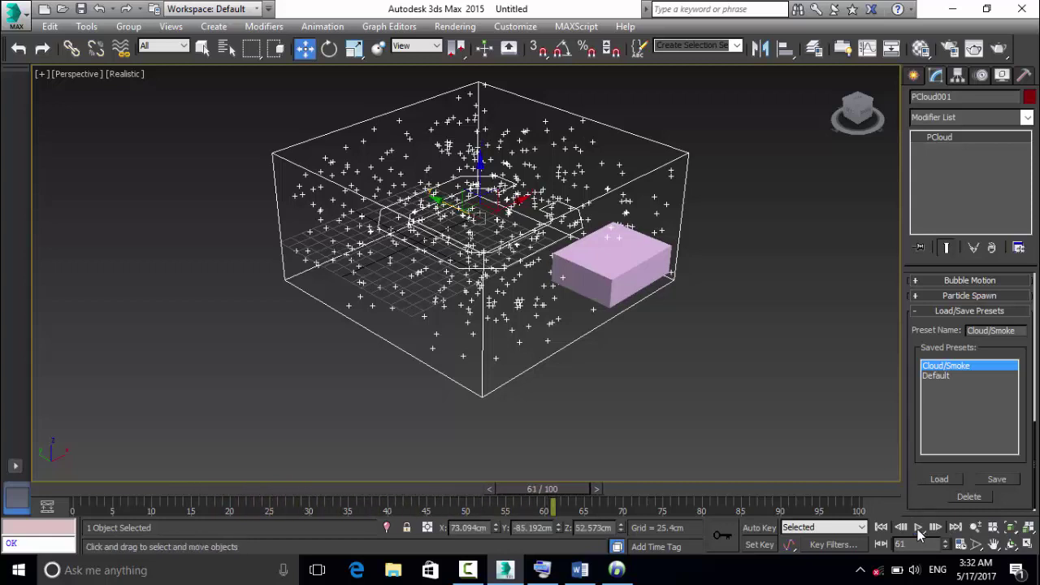
Load the Default preset for comparison, preview the animation, and reload the Cloud/Smoke preset.
{"action": "left_click", "coordinate": [949, 376]}
{"action": "left_click", "coordinate": [936, 480]}
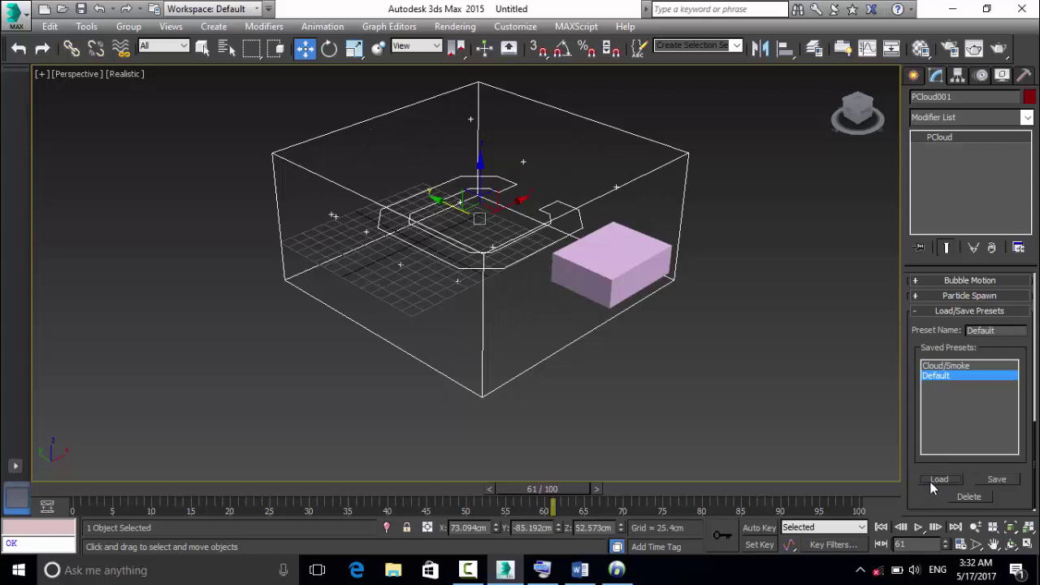
{"action": "left_click", "coordinate": [948, 366]}
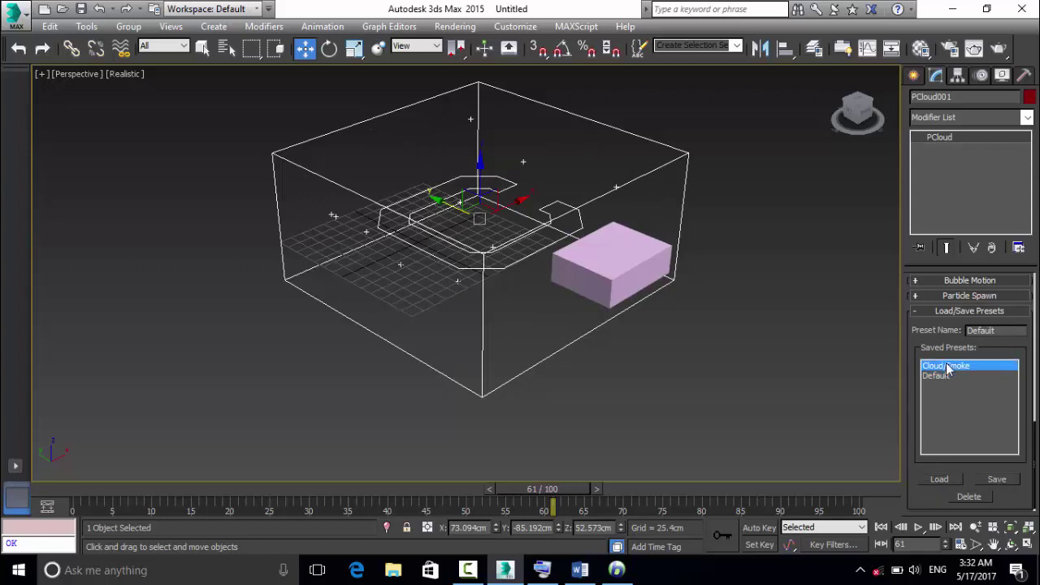
{"action": "left_click", "coordinate": [917, 528]}
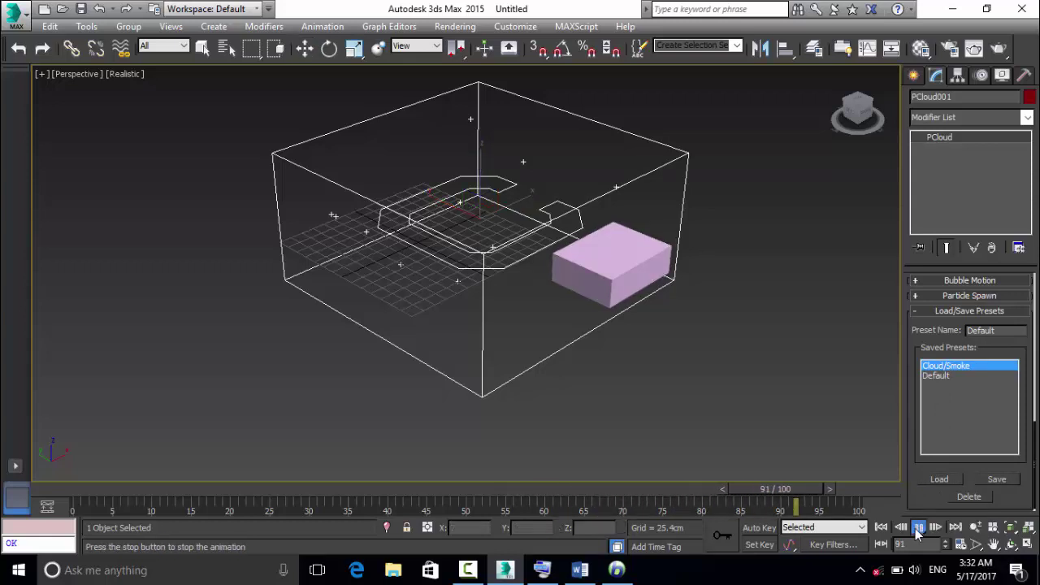
{"action": "left_click", "coordinate": [941, 479]}
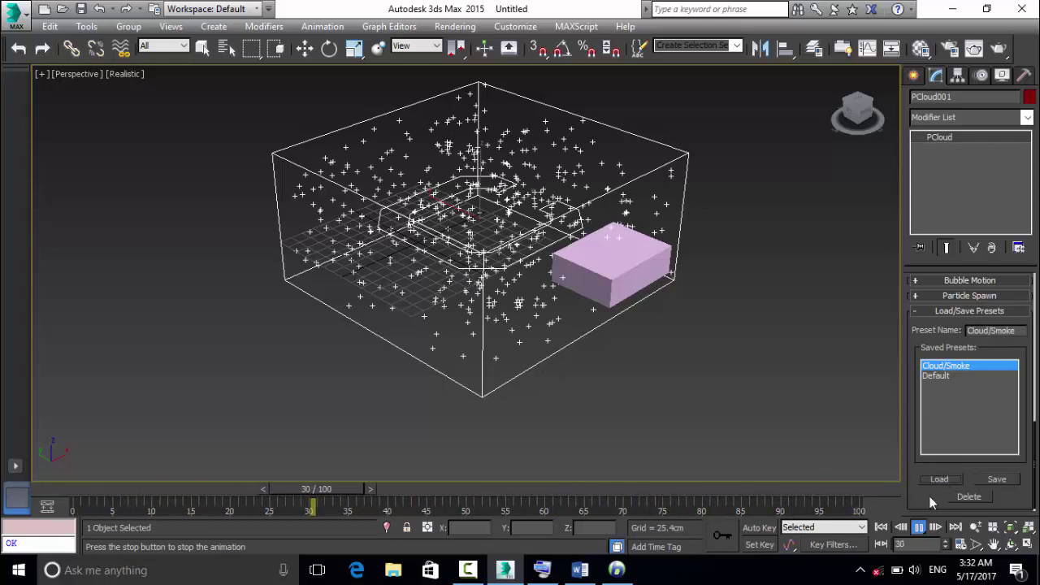
{"action": "key", "text": "/"}
{"action": "key", "text": "w"}
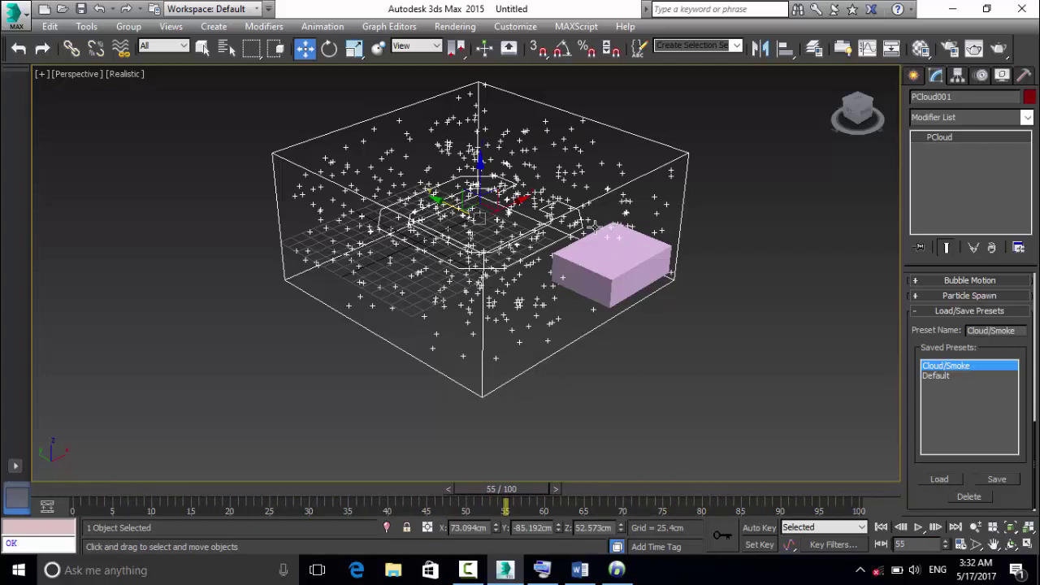
Delete the PCloud system and create a Spray emitter about 521.4 cm wide and 469 cm long around the box.
{"action": "key", "text": "Delete"}
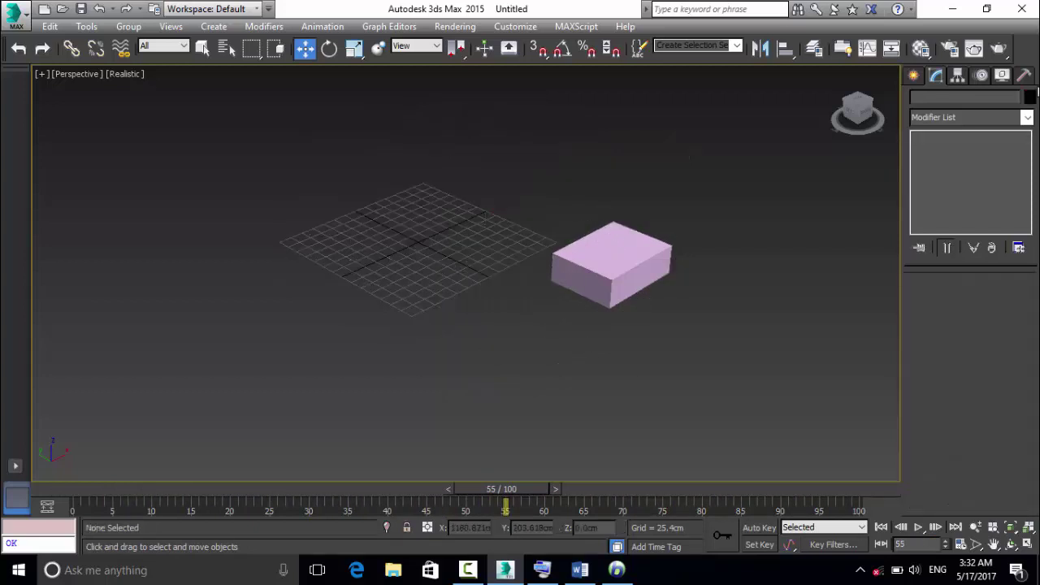
{"action": "left_click", "coordinate": [913, 75]}
{"action": "left_click", "coordinate": [923, 121]}
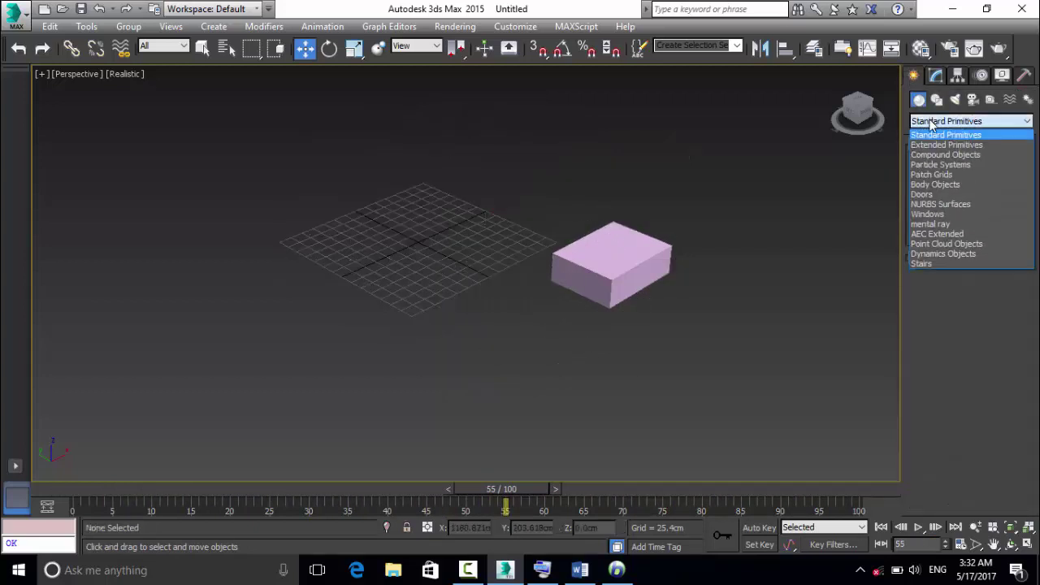
{"action": "left_click", "coordinate": [939, 165]}
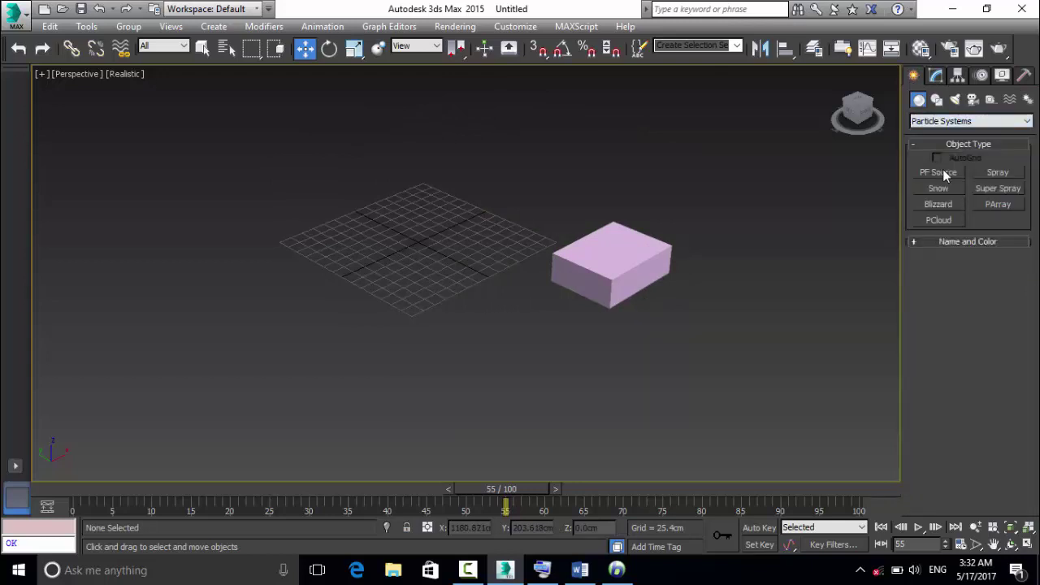
{"action": "left_click", "coordinate": [998, 173]}
{"action": "mouse_move", "coordinate": [360, 227]}
{"action": "left_mouse_down"}
{"action": "mouse_move", "coordinate": [499, 290]}
{"action": "mouse_move", "coordinate": [629, 231]}
{"action": "mouse_move", "coordinate": [720, 220]}
{"action": "left_mouse_up"}
{"action": "right_click", "coordinate": [770, 215]}
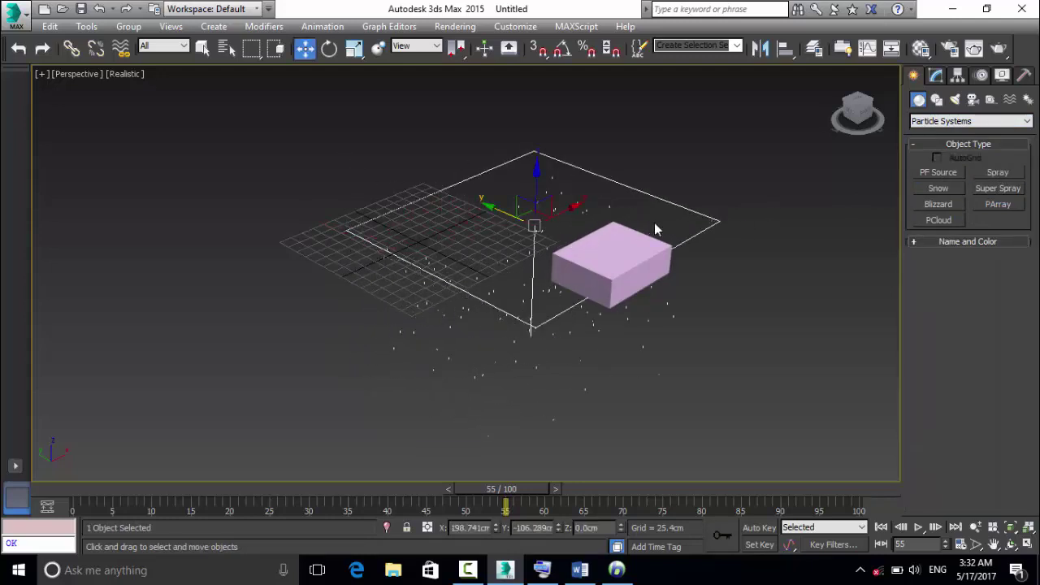
Set the Spray's viewport count to 186 and render count to 122, with the animation playing.
{"action": "left_click", "coordinate": [936, 74]}
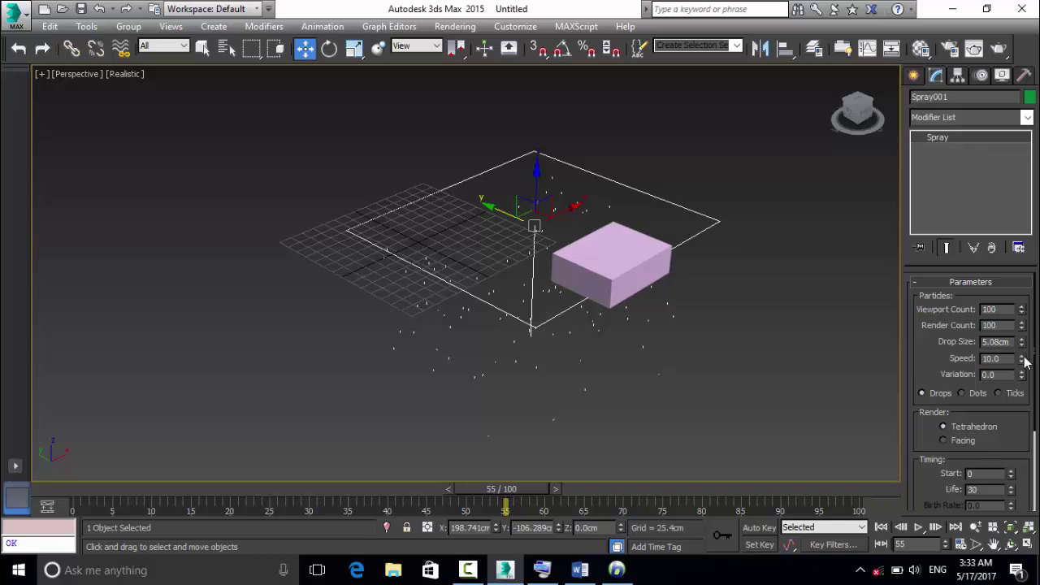
{"action": "left_click_drag", "start_coordinate": [1022, 312], "coordinate": [1022, 293]}
{"action": "left_click", "coordinate": [917, 529]}
{"action": "mouse_move", "coordinate": [1022, 309]}
{"action": "left_mouse_down"}
{"action": "mouse_move", "coordinate": [1024, 300]}
{"action": "mouse_move", "coordinate": [1022, 325]}
{"action": "mouse_move", "coordinate": [1022, 308]}
{"action": "left_mouse_up"}
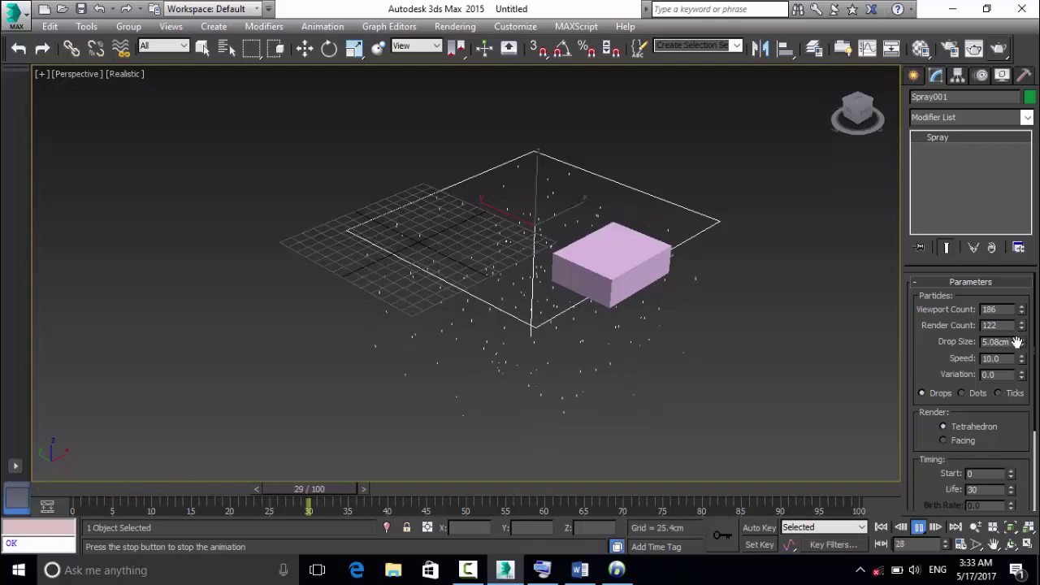
Set the Spray particles' variation to 10.855 and display them as ticks.
{"action": "left_click_drag", "start_coordinate": [1016, 343], "coordinate": [971, 355]}
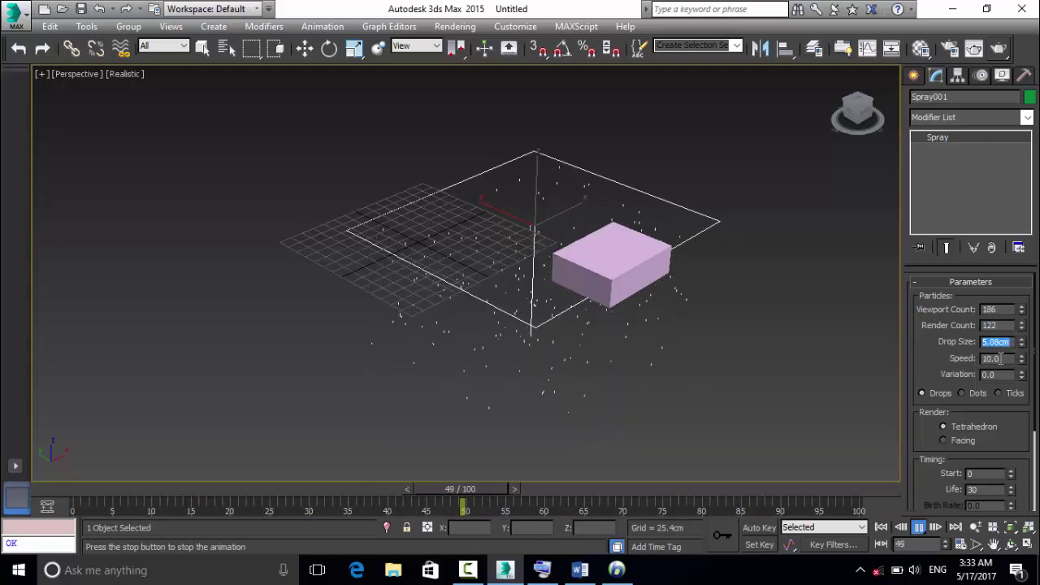
{"action": "left_click_drag", "start_coordinate": [1002, 359], "coordinate": [981, 371]}
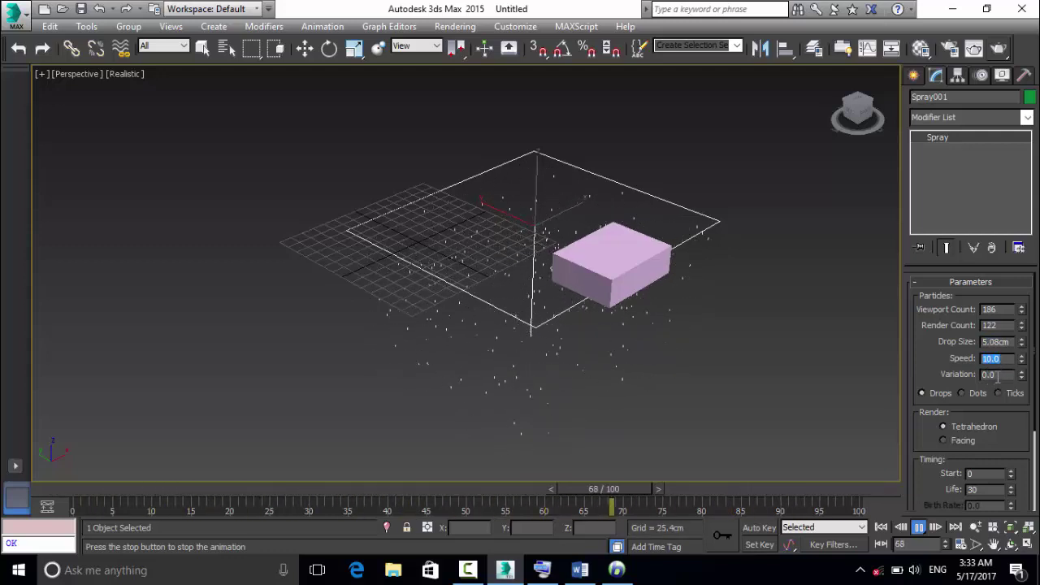
{"action": "left_click_drag", "start_coordinate": [998, 375], "coordinate": [954, 368]}
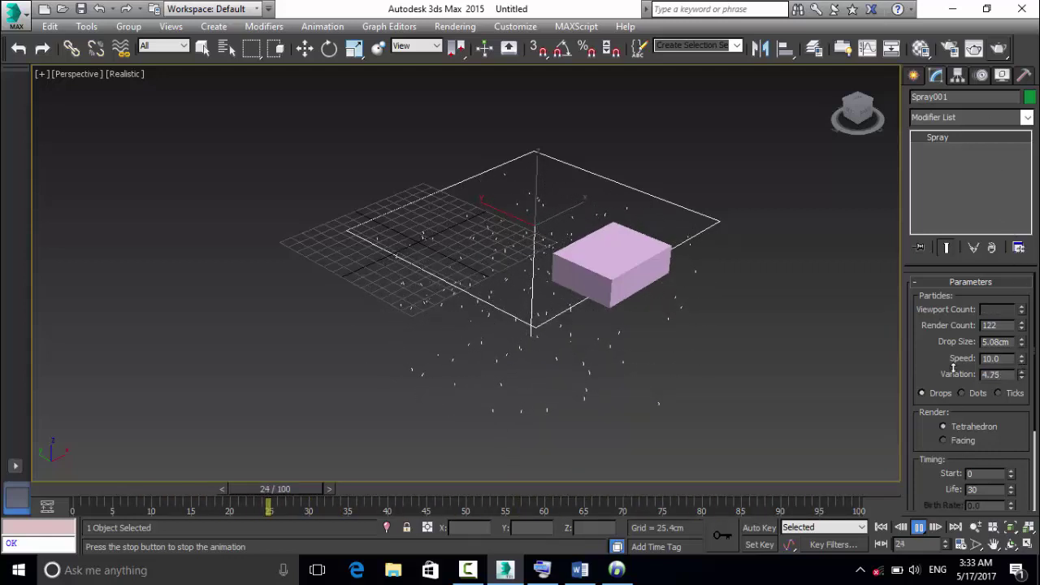
{"action": "left_click_drag", "start_coordinate": [902, 55], "coordinate": [838, 297]}
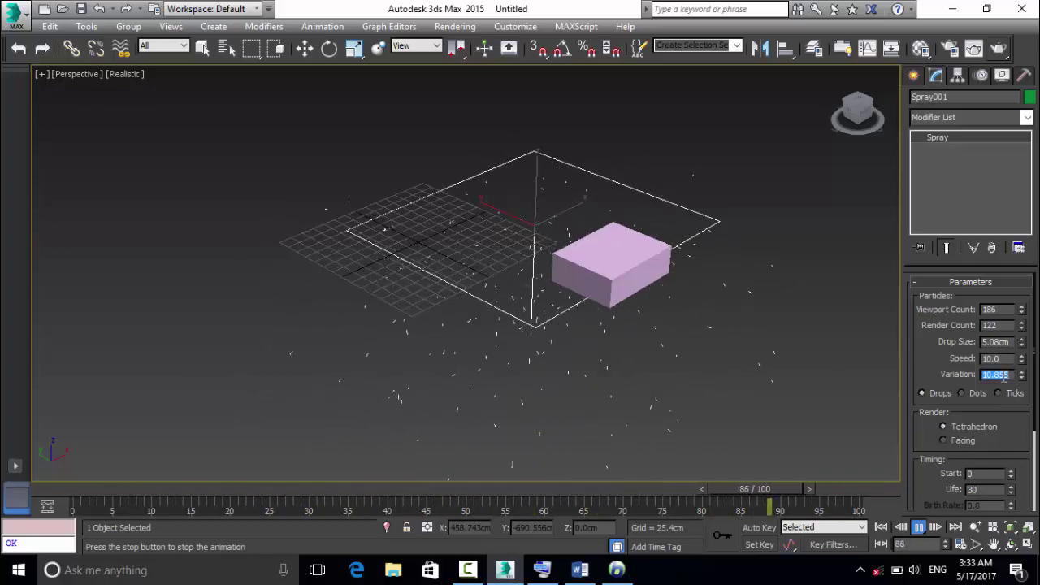
{"action": "left_click", "coordinate": [996, 374]}
{"action": "left_click", "coordinate": [997, 393]}
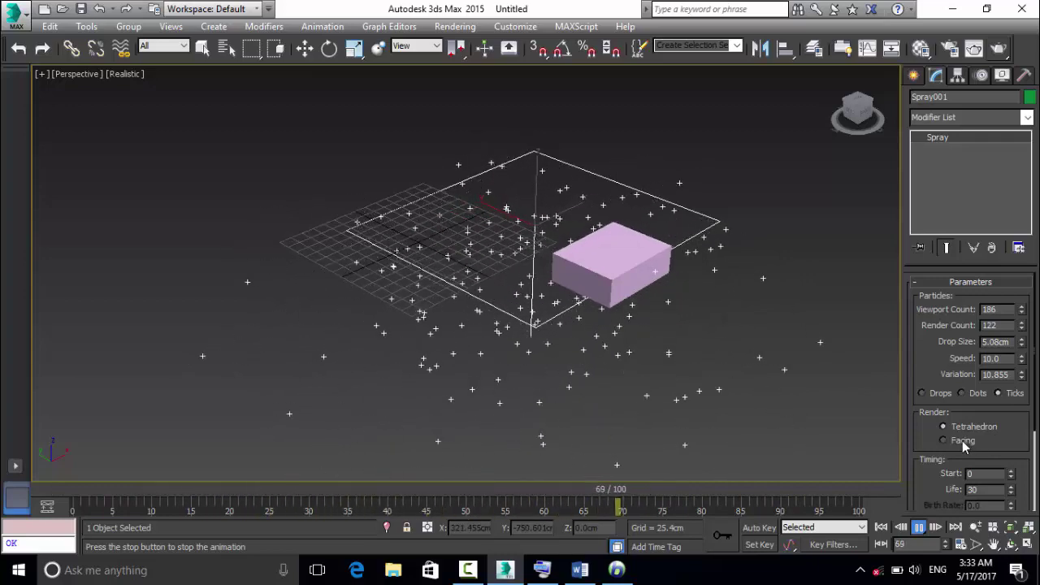
{"action": "scroll", "coordinate": [988, 447], "scroll_direction": "down", "scroll_amount": 3}
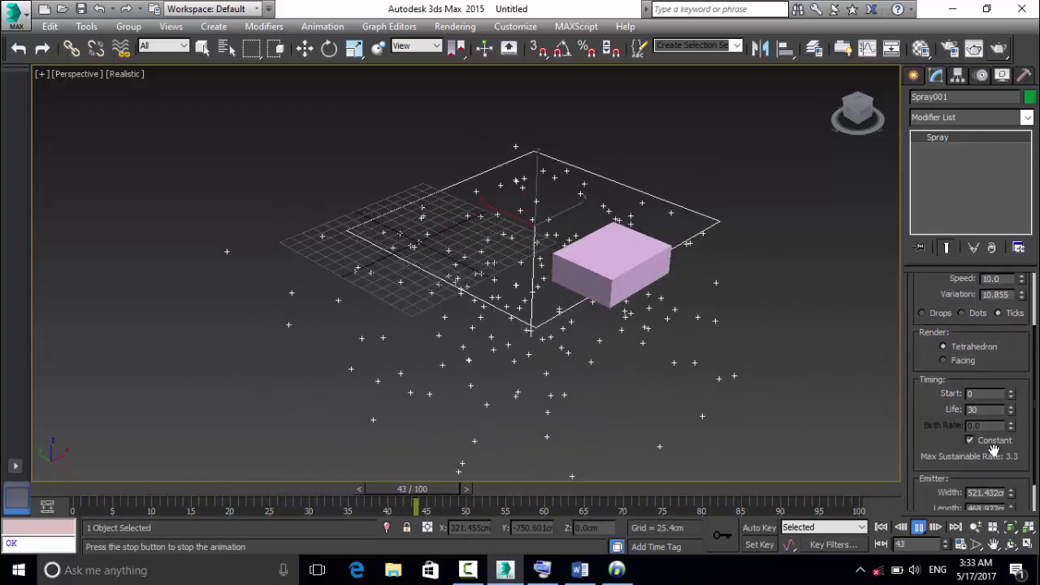
Test-render the Spray particles as Facing and again as Tetrahedron to compare the two render types.
{"action": "left_click", "coordinate": [962, 362]}
{"action": "left_click", "coordinate": [975, 48]}
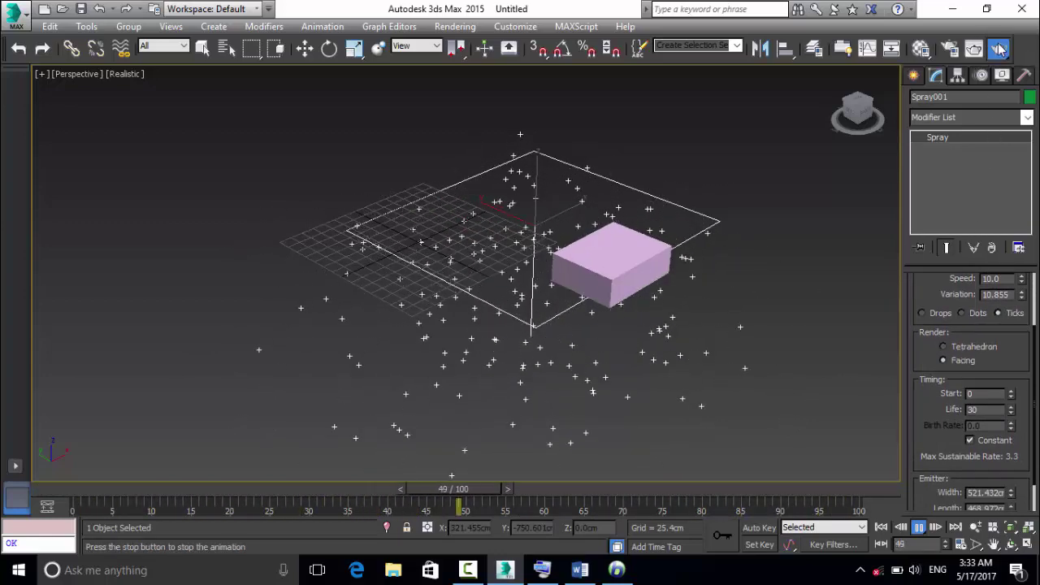
{"action": "left_click", "coordinate": [739, 29]}
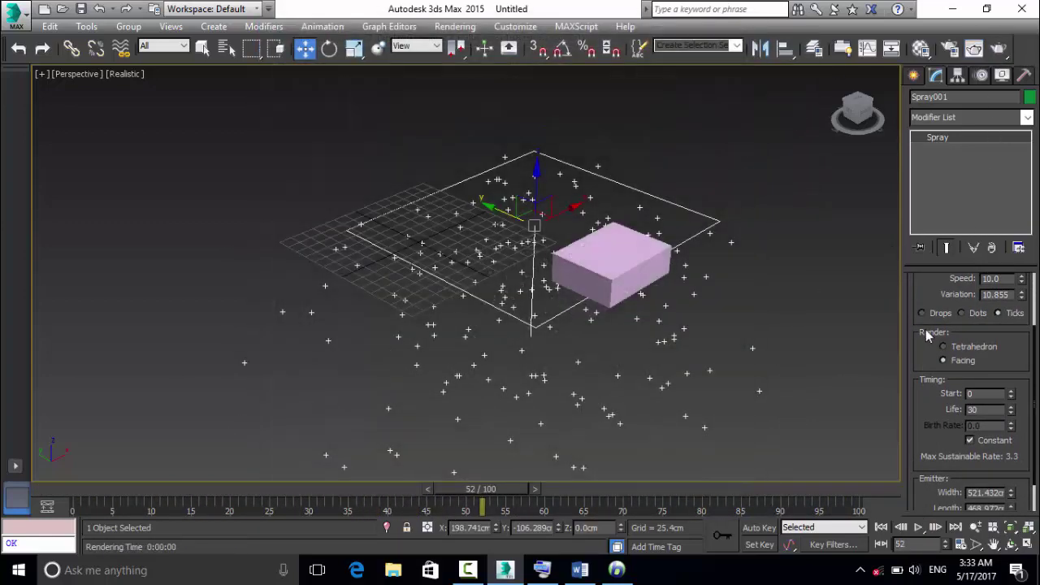
{"action": "left_click", "coordinate": [968, 348]}
{"action": "left_click", "coordinate": [975, 48]}
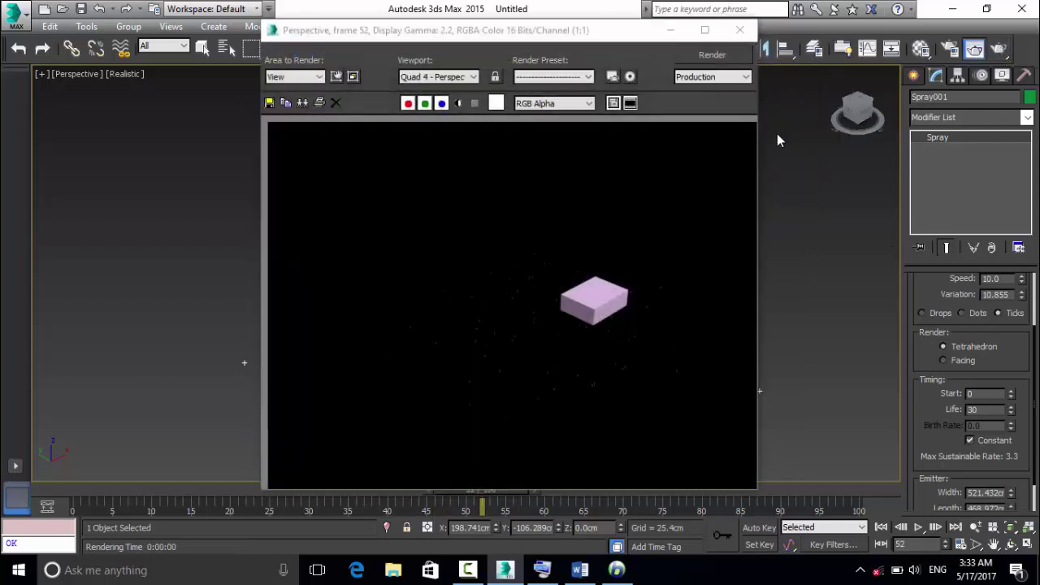
{"action": "left_click", "coordinate": [740, 30]}
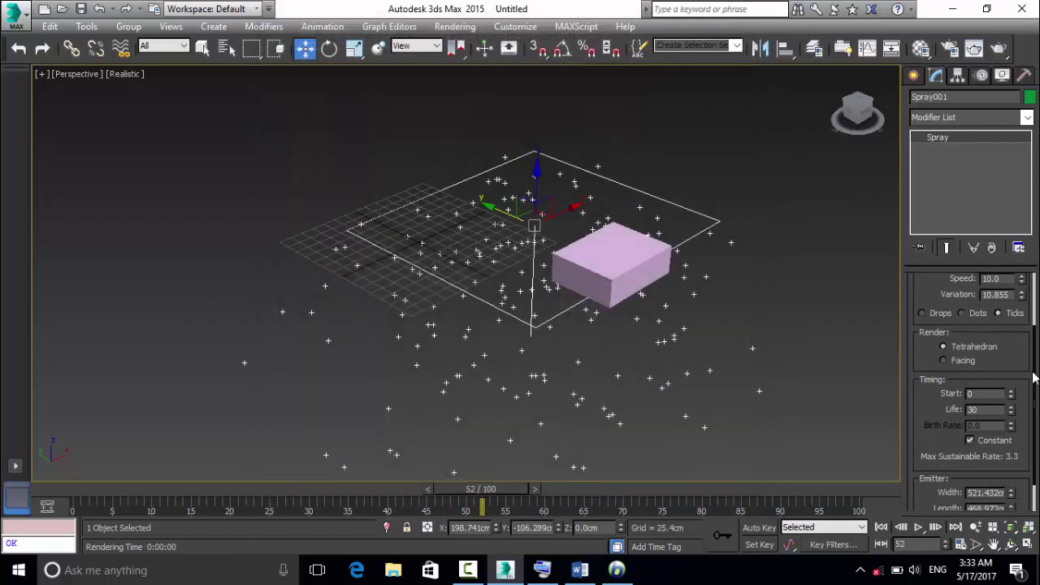
Play the animation and set the Spray particles' life to 100.
{"action": "scroll", "coordinate": [1005, 382], "scroll_direction": "down", "scroll_amount": 2}
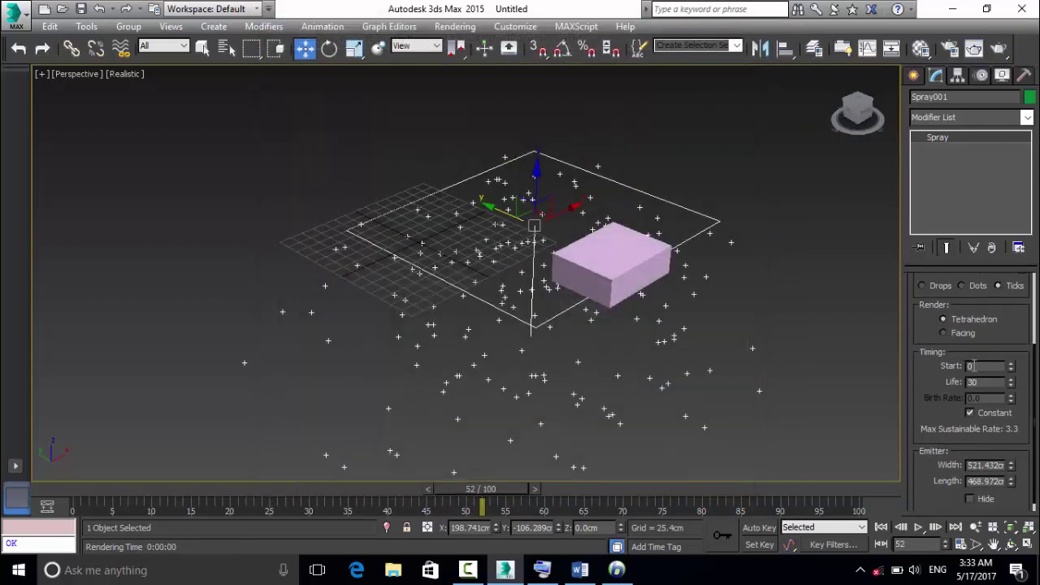
{"action": "left_click", "coordinate": [920, 526]}
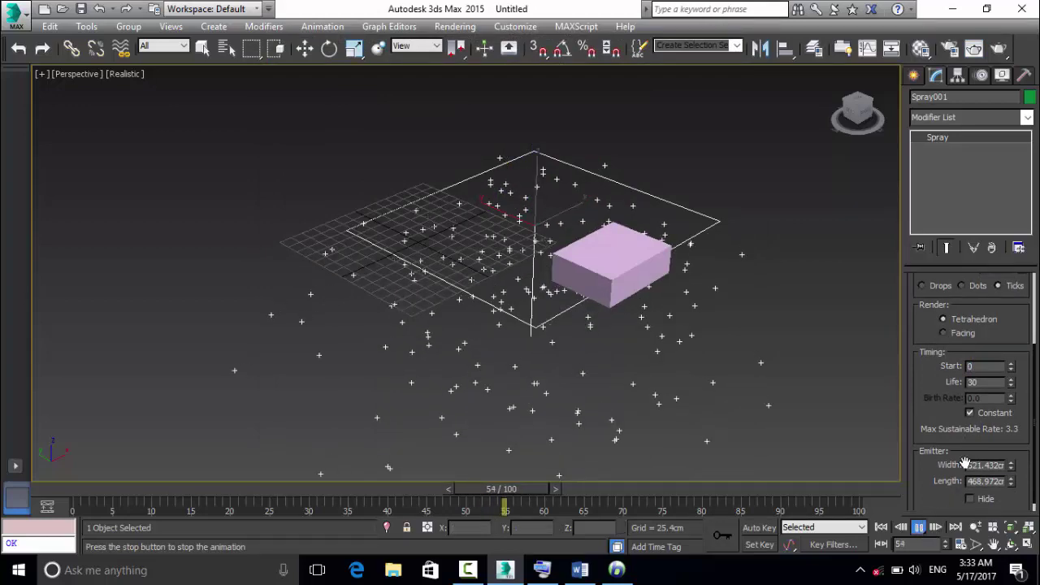
{"action": "double_click", "coordinate": [985, 383]}
{"action": "type", "text": "100"}
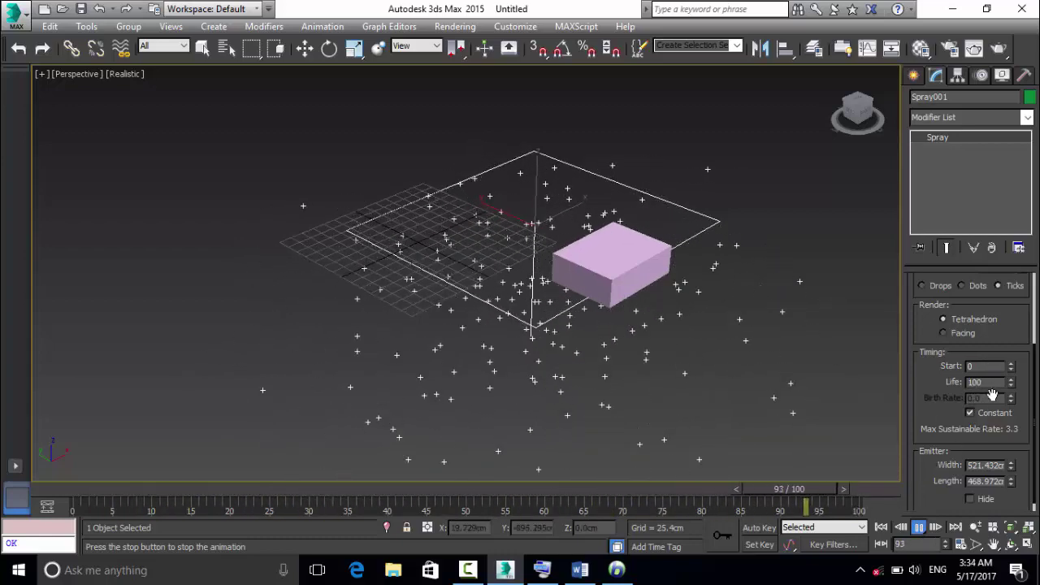
Resize the Spray emitter to about 557.9 cm wide and 576.8 cm long, and try its Hide option.
{"action": "left_click", "coordinate": [1012, 462]}
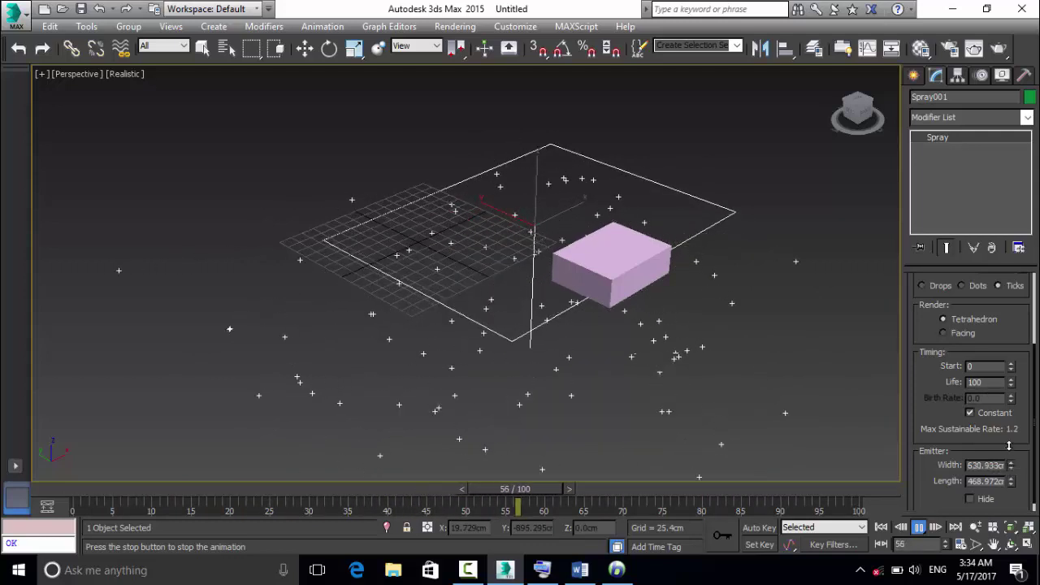
{"action": "left_click_drag", "start_coordinate": [1012, 484], "coordinate": [1029, 415]}
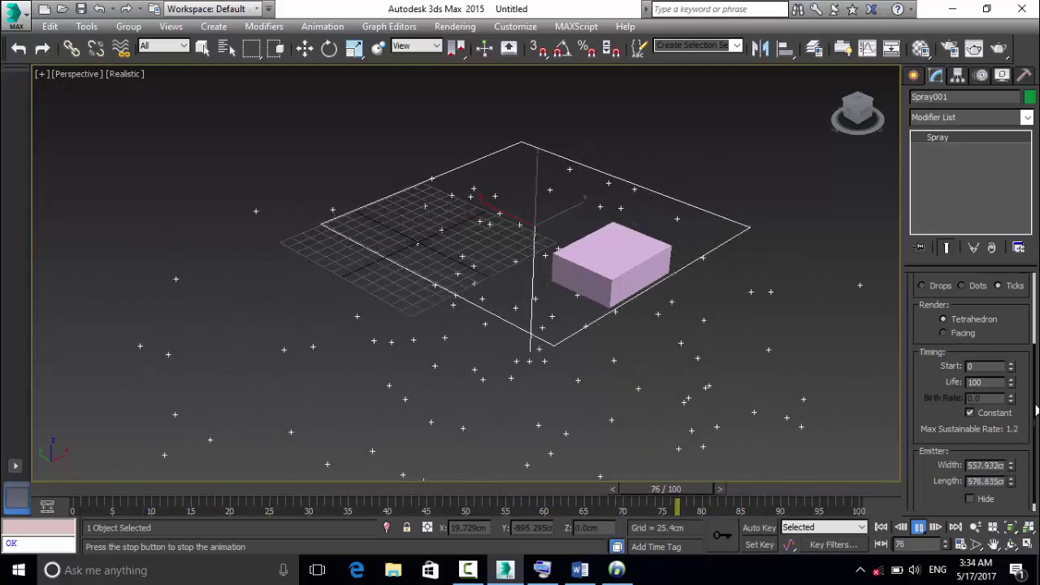
{"action": "scroll", "coordinate": [1025, 438], "scroll_direction": "down", "scroll_amount": 1}
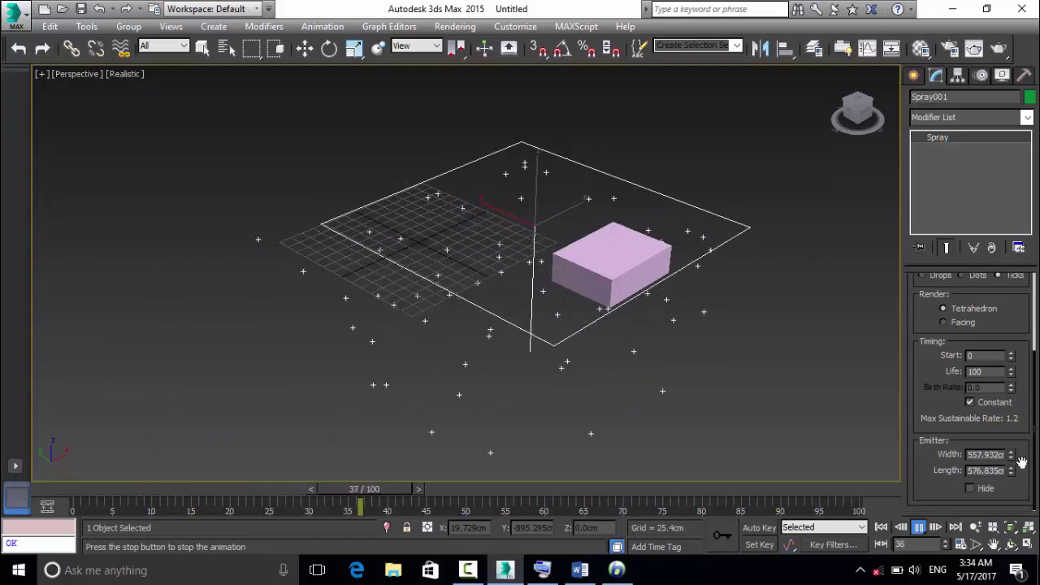
{"action": "left_click", "coordinate": [980, 489]}
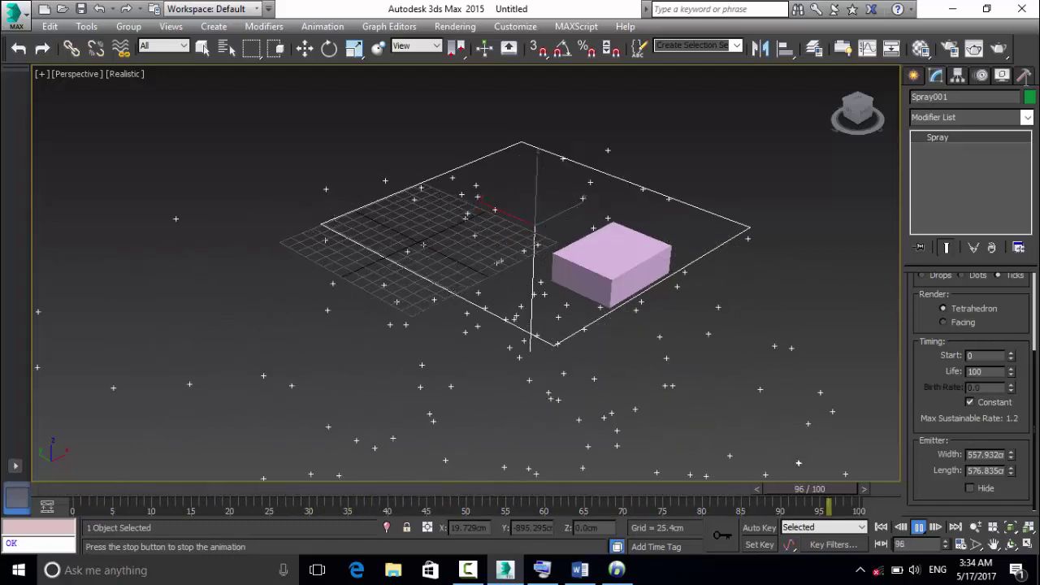
Render the current frame to check the resized Spray and return to the start of its parameters.
{"action": "key", "text": "shift+q"}
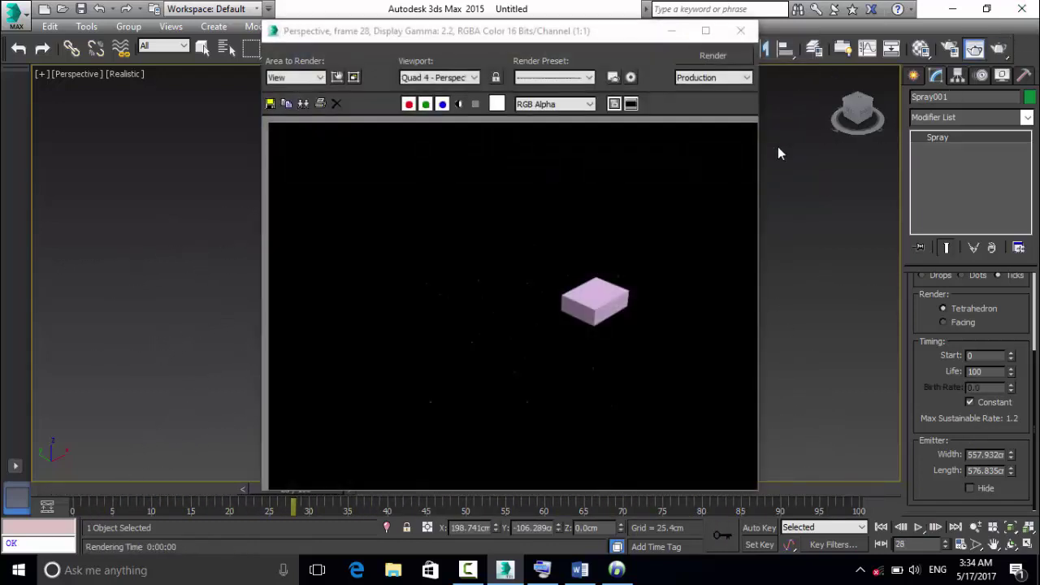
{"action": "left_click", "coordinate": [731, 38]}
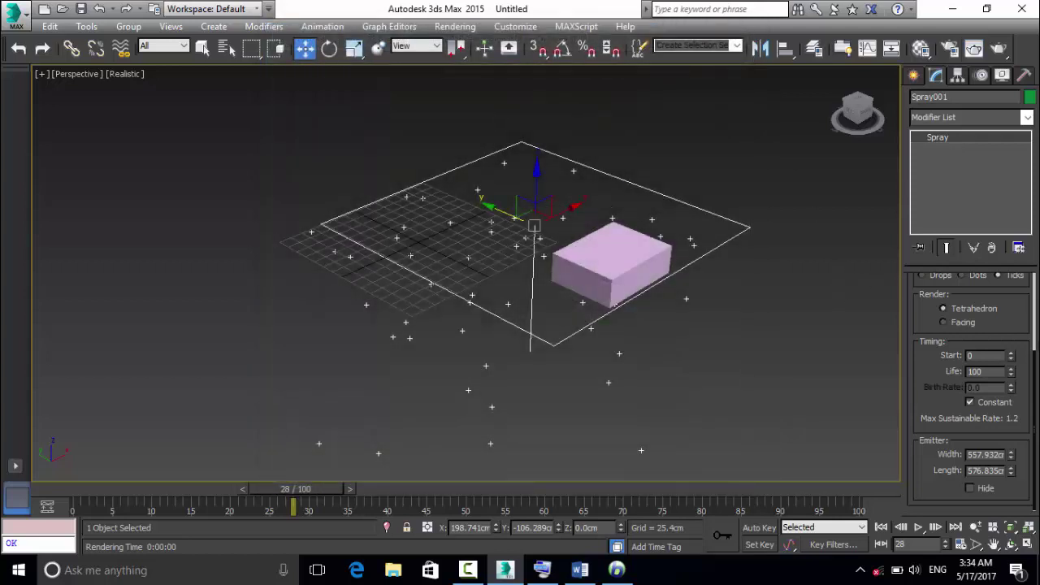
{"action": "left_click_drag", "start_coordinate": [1034, 360], "coordinate": [1033, 226]}
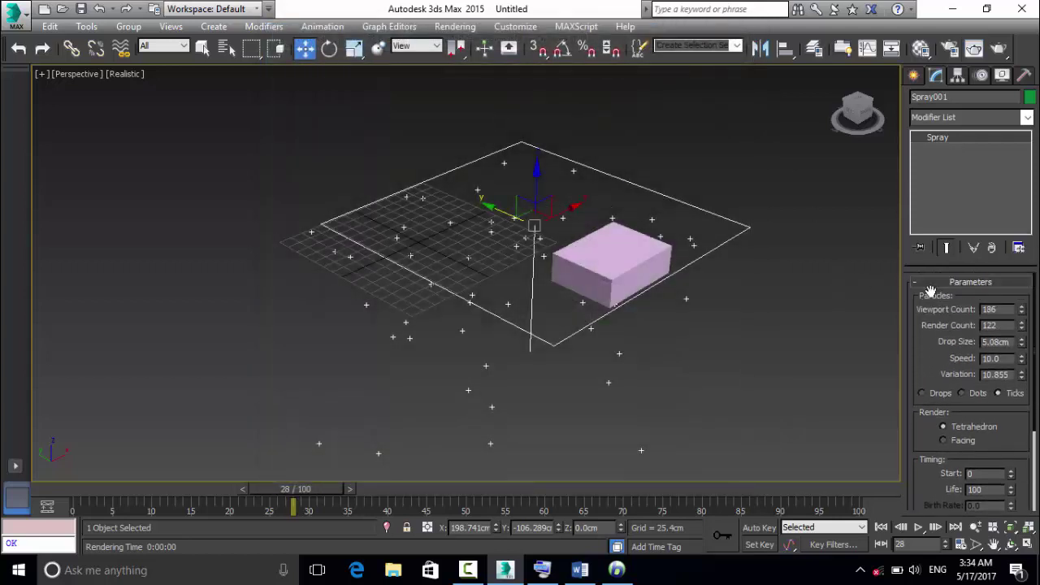
Delete the Spray and create a Super Spray emitter beside the grid with an icon size of about 235.25 cm.
{"action": "left_click", "coordinate": [922, 77]}
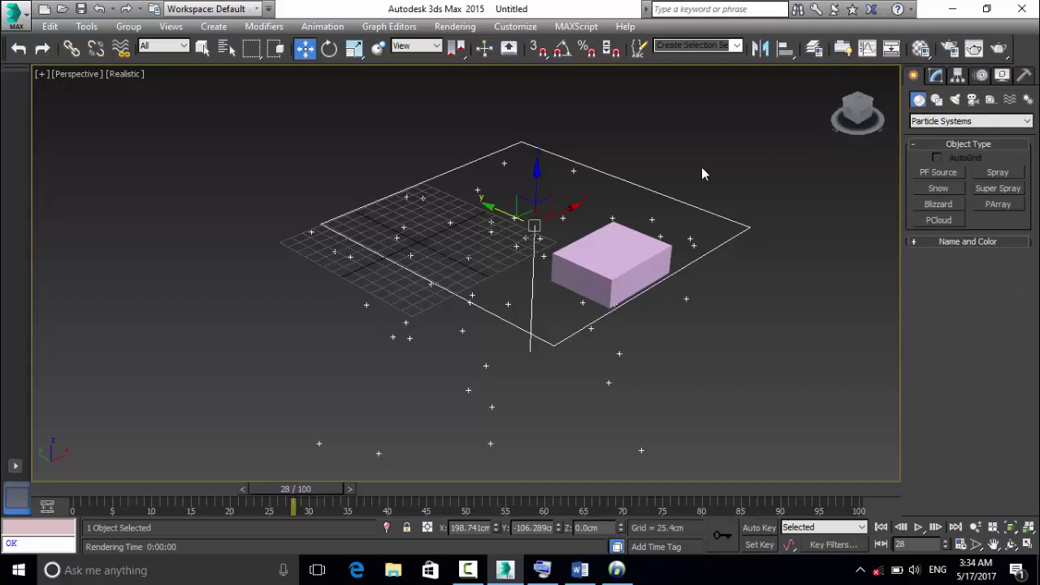
{"action": "key", "text": "Delete"}
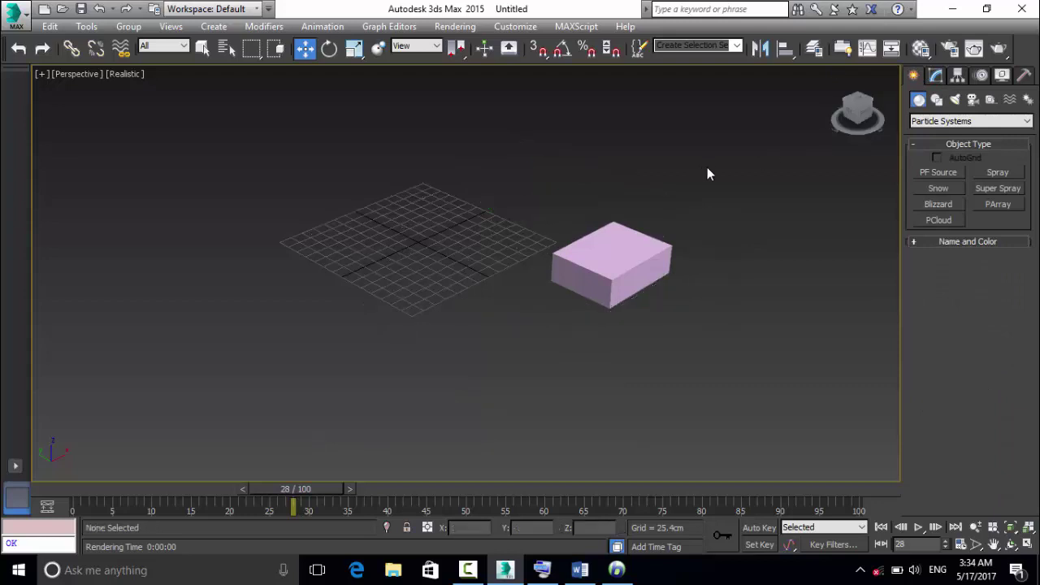
{"action": "left_click", "coordinate": [1000, 191]}
{"action": "mouse_move", "coordinate": [302, 232]}
{"action": "left_mouse_down"}
{"action": "mouse_move", "coordinate": [561, 276]}
{"action": "mouse_move", "coordinate": [429, 237]}
{"action": "left_mouse_up"}
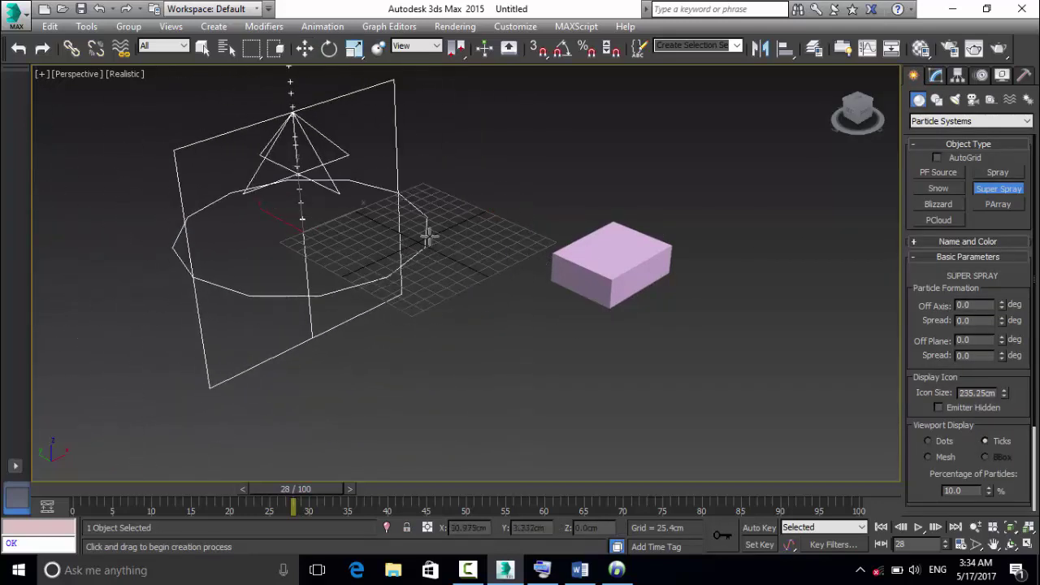
{"action": "left_click", "coordinate": [993, 544]}
{"action": "mouse_move", "coordinate": [409, 292]}
{"action": "left_mouse_down"}
{"action": "mouse_move", "coordinate": [448, 323]}
{"action": "mouse_move", "coordinate": [618, 377]}
{"action": "mouse_move", "coordinate": [614, 368]}
{"action": "left_mouse_up"}
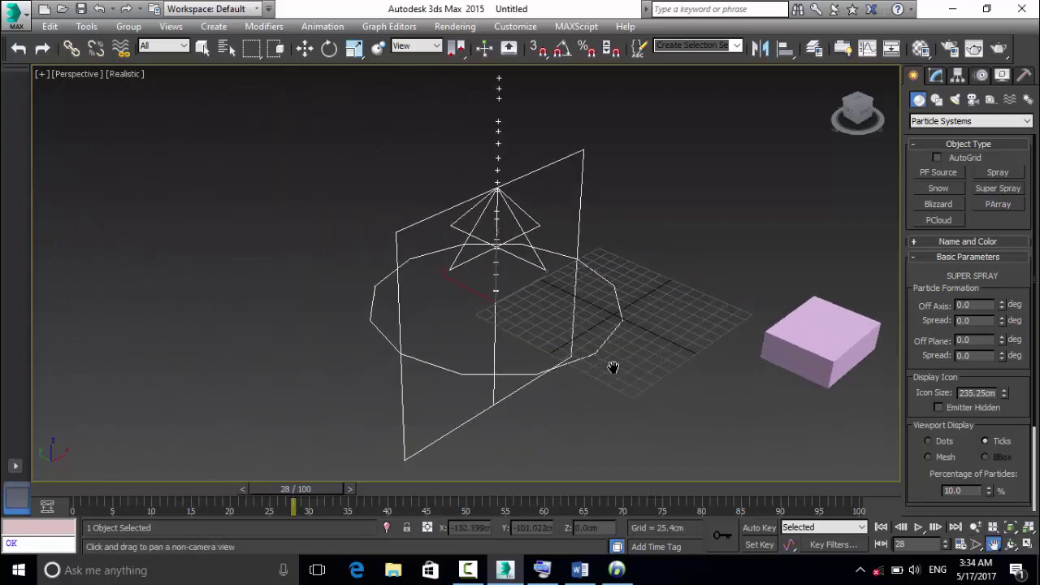
{"action": "right_click", "coordinate": [614, 368]}
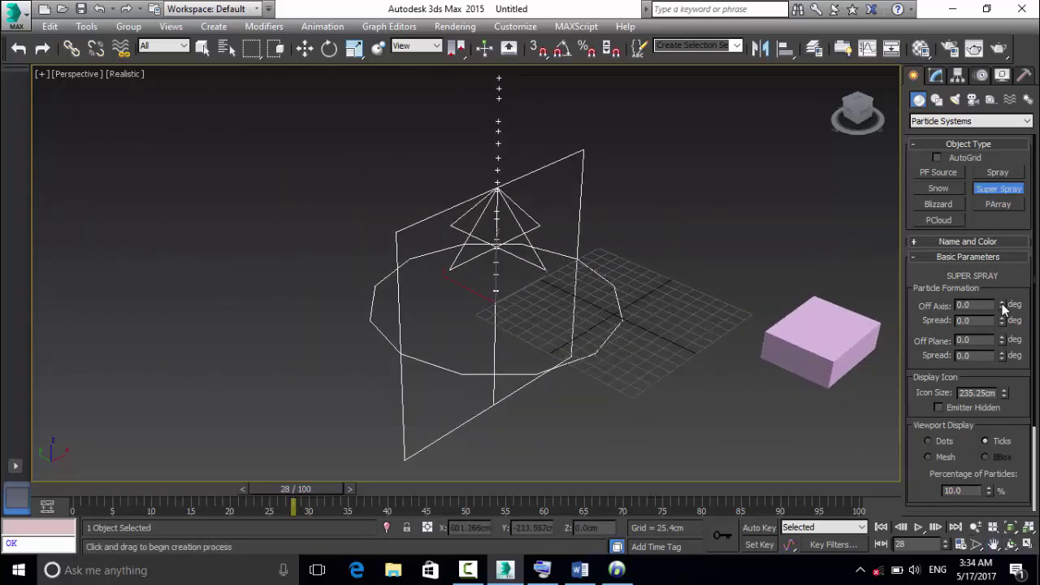
Change the Super Spray's object color to green and test-render the current frame.
{"action": "left_click", "coordinate": [944, 243]}
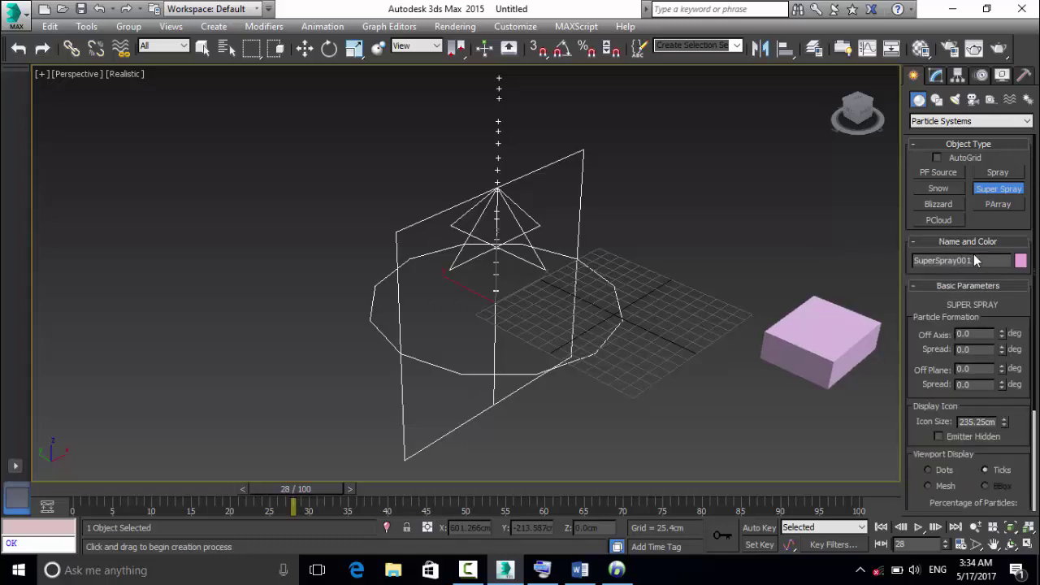
{"action": "left_click", "coordinate": [1021, 261]}
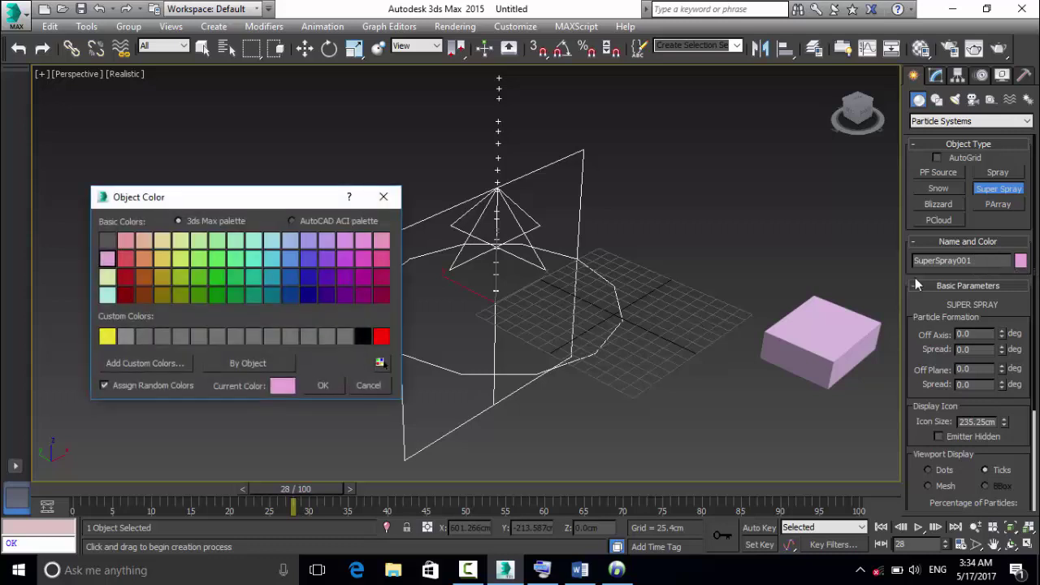
{"action": "left_click", "coordinate": [324, 386]}
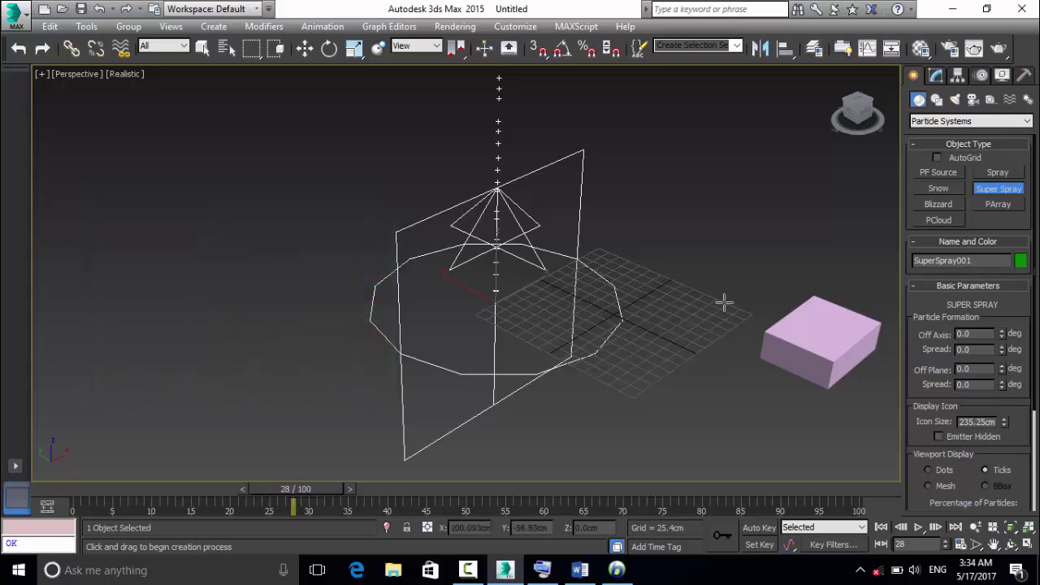
{"action": "left_click", "coordinate": [1001, 50]}
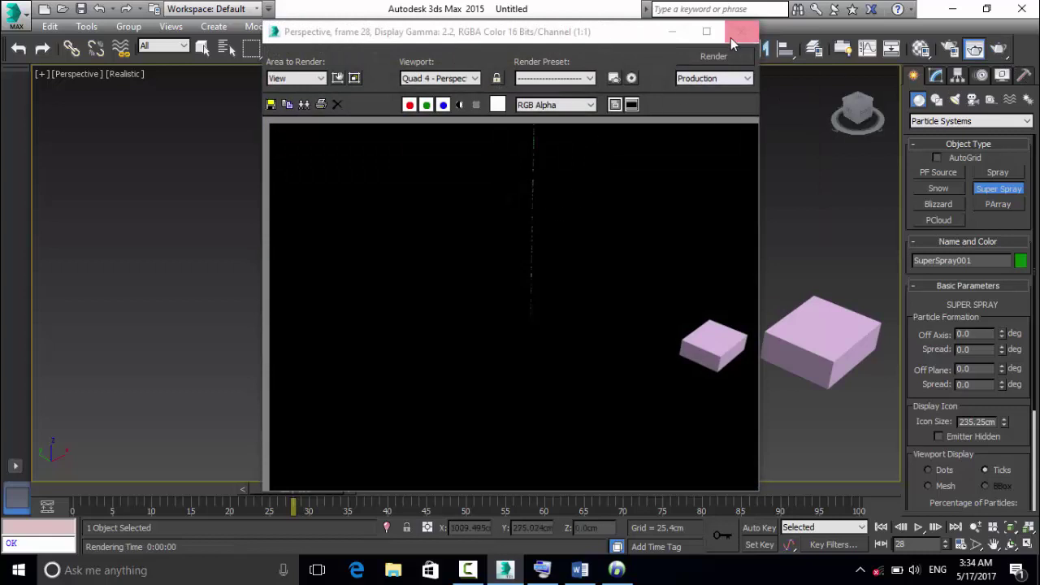
{"action": "left_click", "coordinate": [740, 32]}
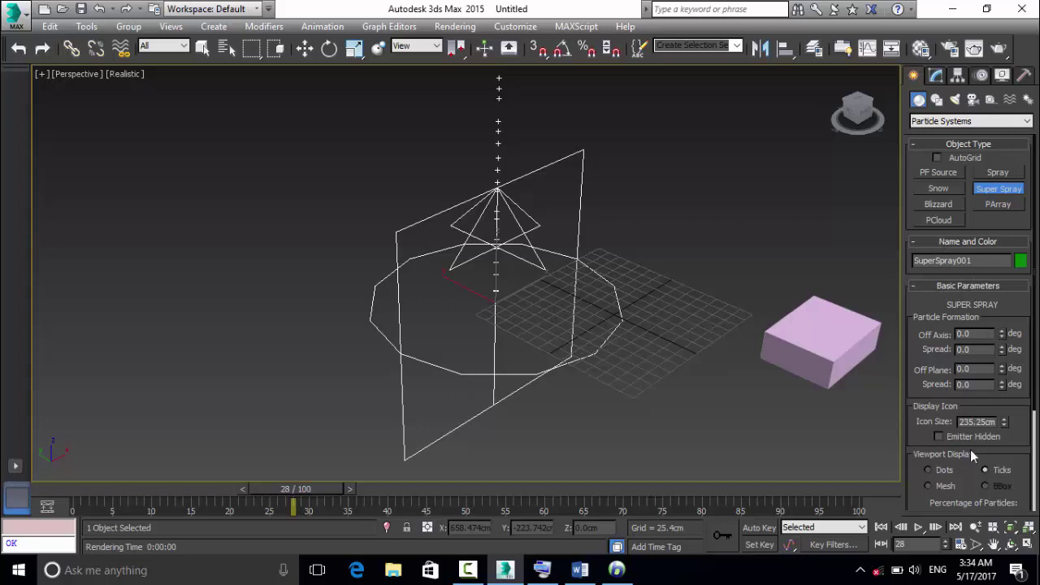
With the animation playing, set the Super Spray's off-axis angle to 11 with spread 85, and off-plane angle to 38 with spread 30.
{"action": "left_click", "coordinate": [919, 527]}
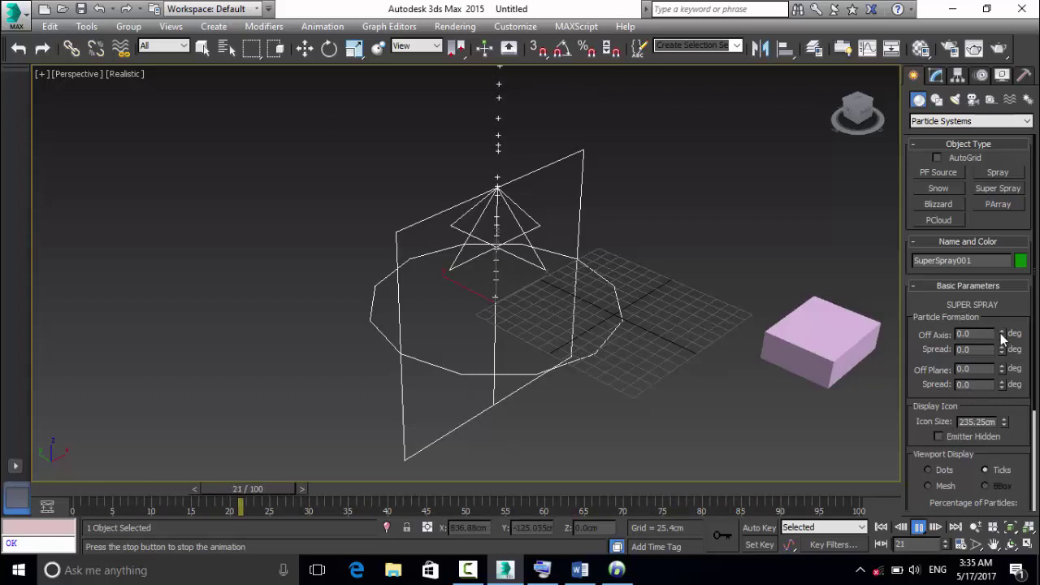
{"action": "mouse_move", "coordinate": [1003, 334]}
{"action": "left_mouse_down"}
{"action": "mouse_move", "coordinate": [1003, 304]}
{"action": "mouse_move", "coordinate": [1004, 355]}
{"action": "left_mouse_up"}
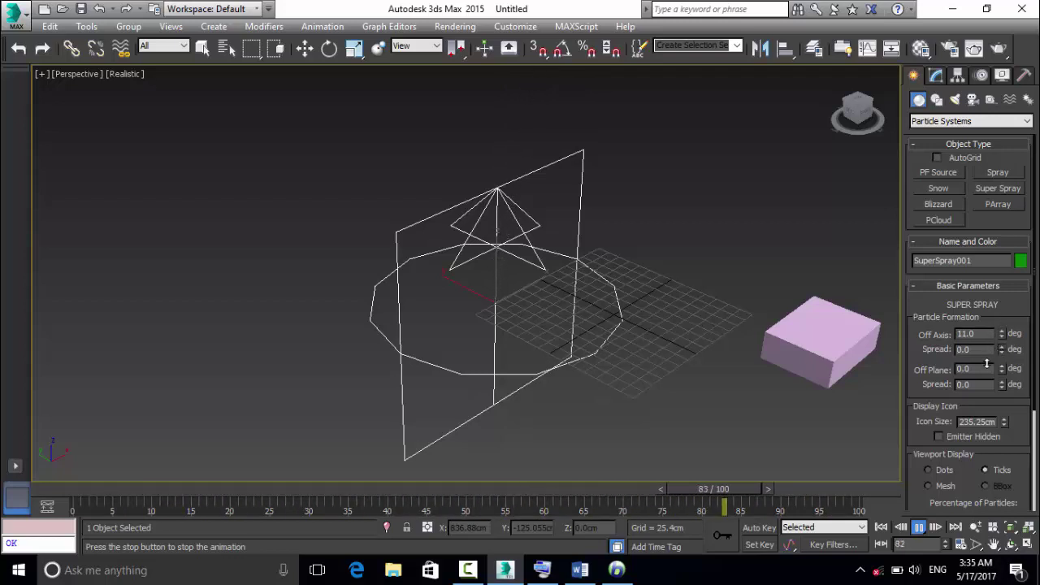
{"action": "left_click_drag", "start_coordinate": [1002, 349], "coordinate": [1007, 284]}
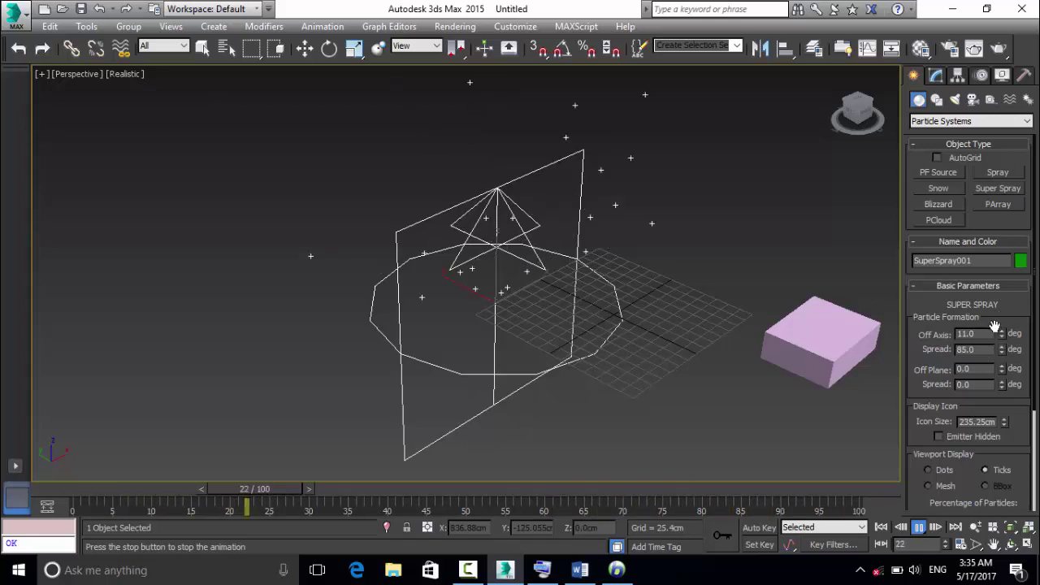
{"action": "left_click_drag", "start_coordinate": [1002, 368], "coordinate": [1002, 343]}
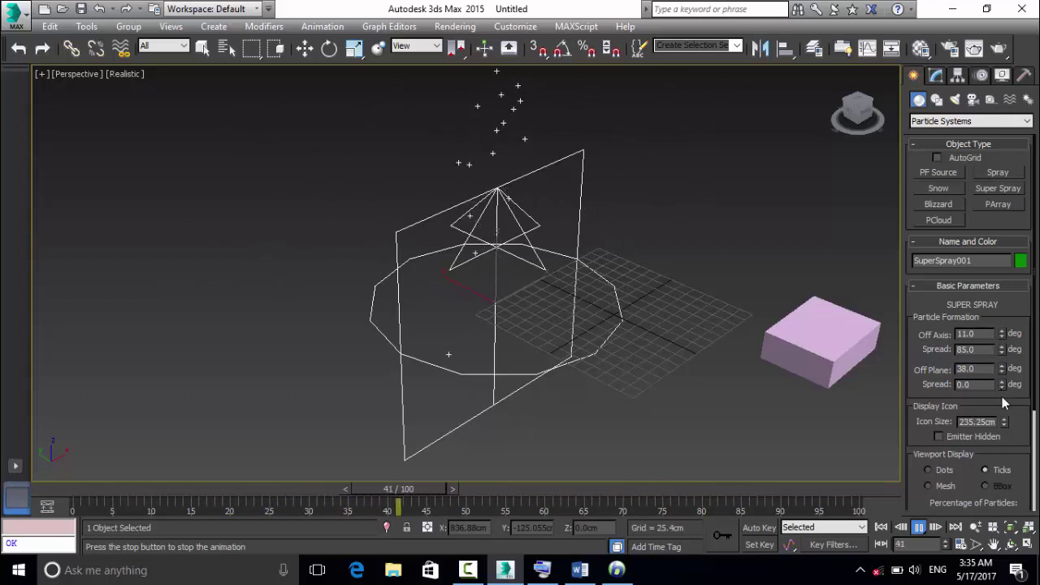
{"action": "left_click_drag", "start_coordinate": [1002, 387], "coordinate": [1002, 367]}
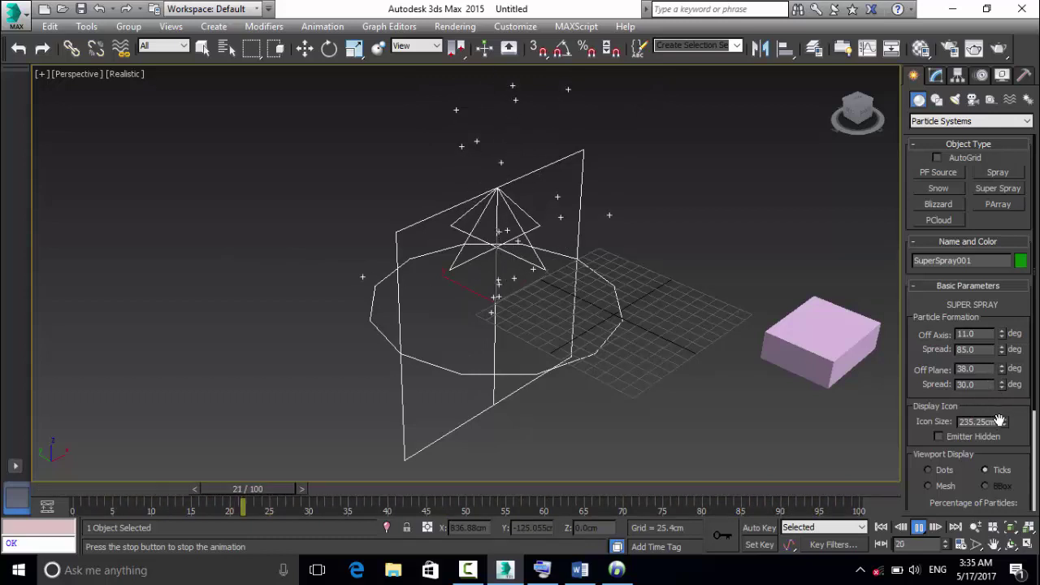
Enlarge the Super Spray's icon size to about 487.7 cm, and briefly hide and show its emitter.
{"action": "left_click", "coordinate": [1006, 421]}
{"action": "left_click_drag", "start_coordinate": [1006, 421], "coordinate": [1002, 390]}
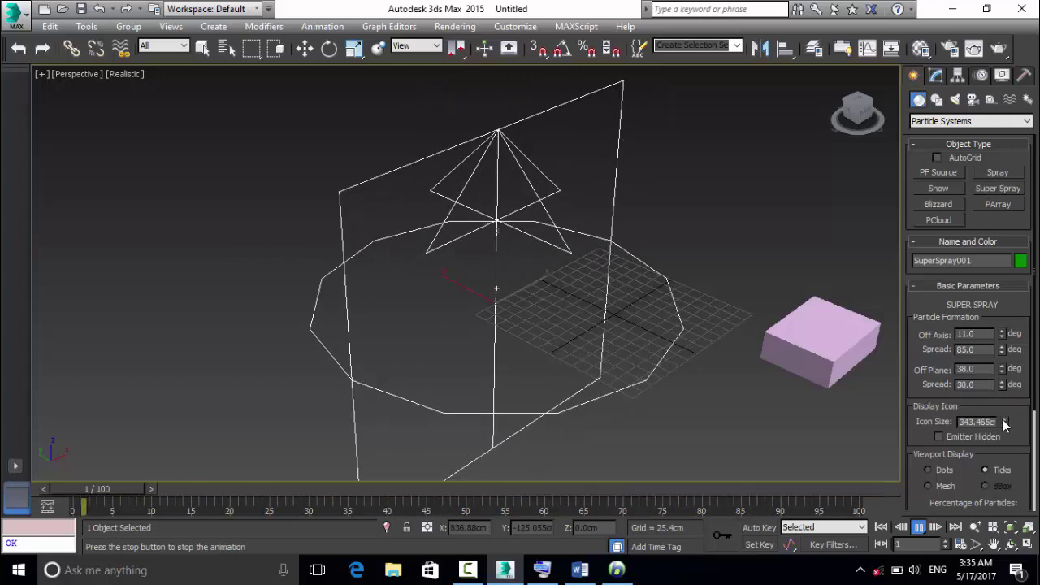
{"action": "left_click_drag", "start_coordinate": [1006, 422], "coordinate": [1001, 387]}
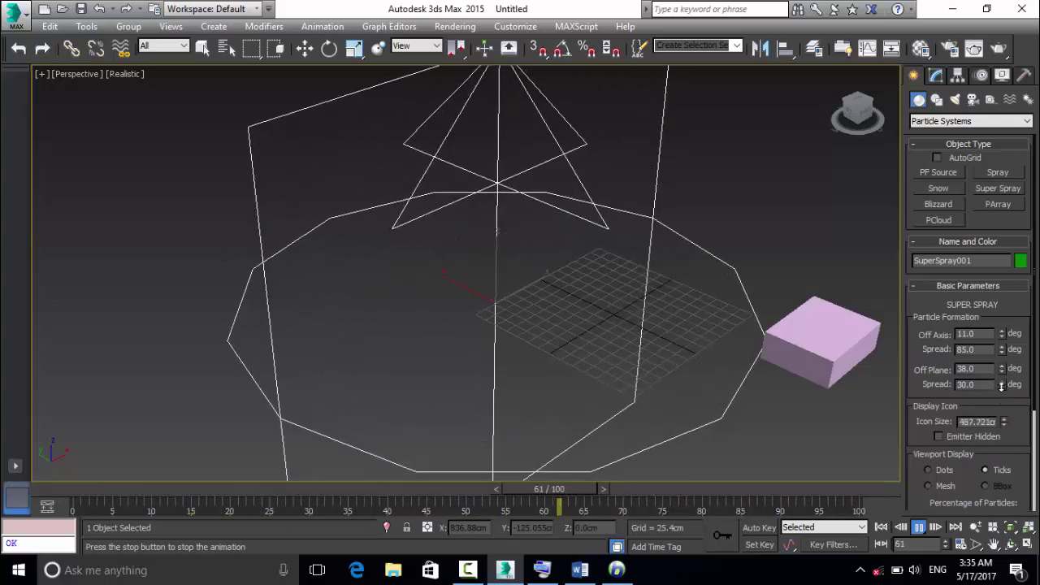
{"action": "left_click", "coordinate": [949, 439]}
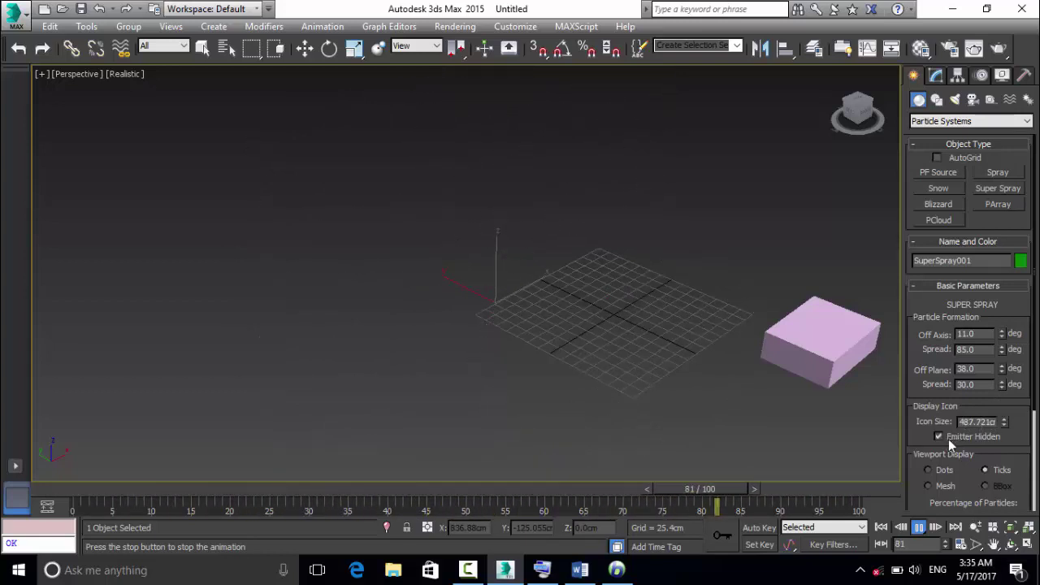
{"action": "left_click", "coordinate": [949, 439]}
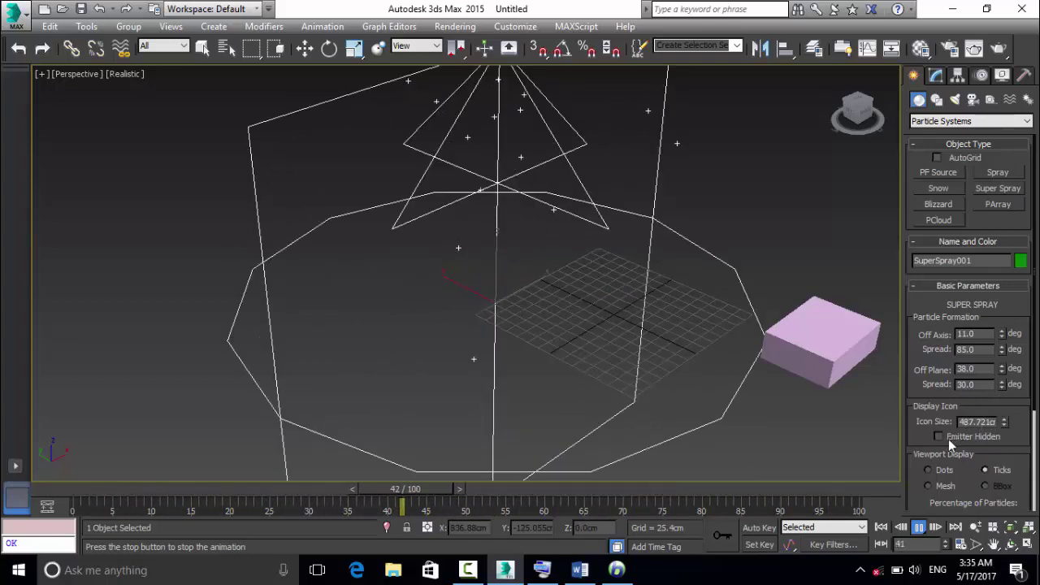
Try the Mesh viewport display on the Super Spray, return it to Ticks, and set the percentage of particles to 21.7%.
{"action": "left_click_drag", "start_coordinate": [1036, 406], "coordinate": [1037, 439]}
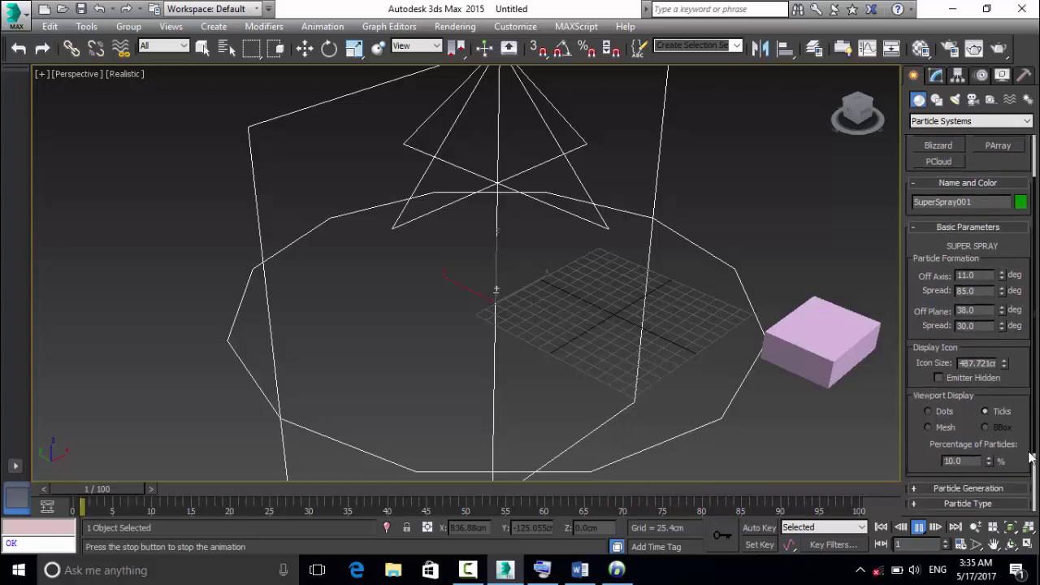
{"action": "left_click", "coordinate": [939, 411]}
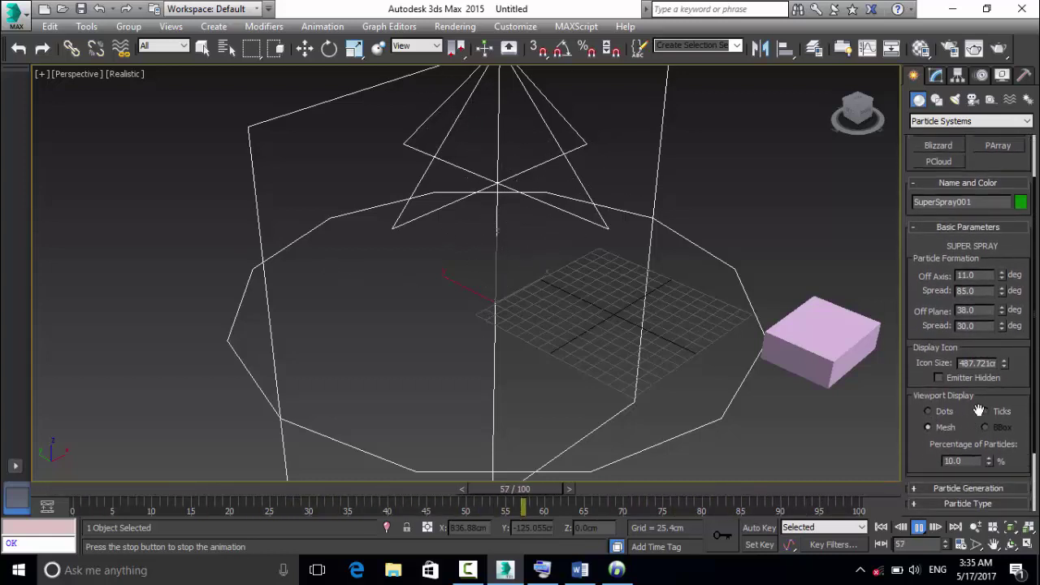
{"action": "left_click", "coordinate": [986, 412]}
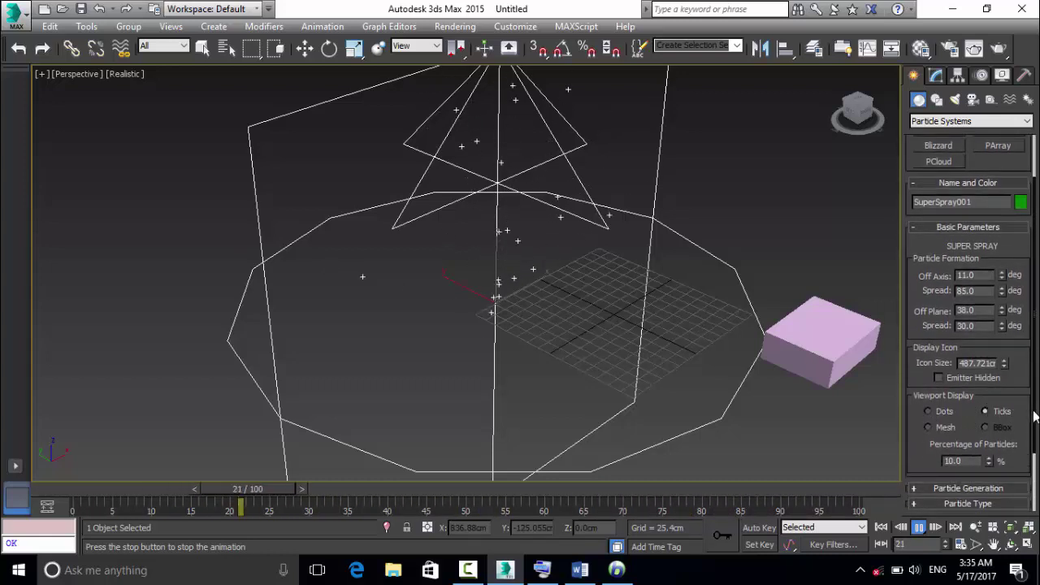
{"action": "left_click_drag", "start_coordinate": [1035, 416], "coordinate": [1037, 464]}
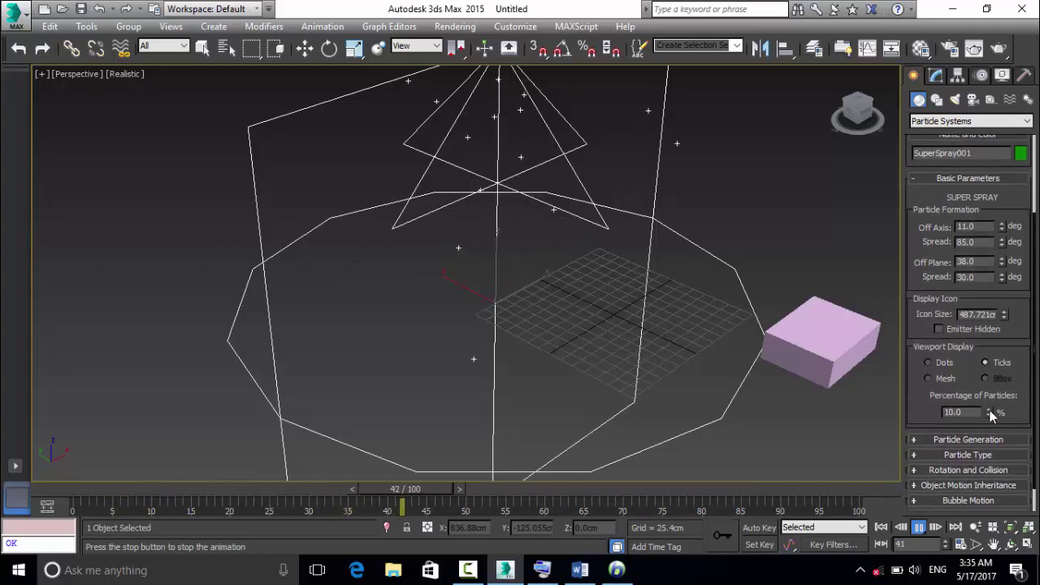
{"action": "left_click_drag", "start_coordinate": [992, 414], "coordinate": [987, 320]}
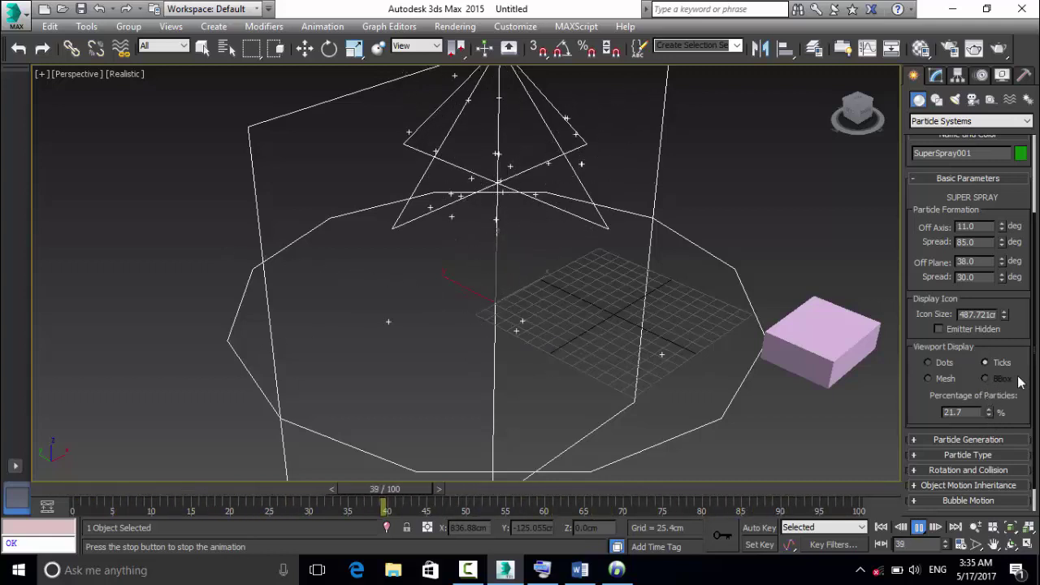
{"action": "left_click", "coordinate": [969, 439]}
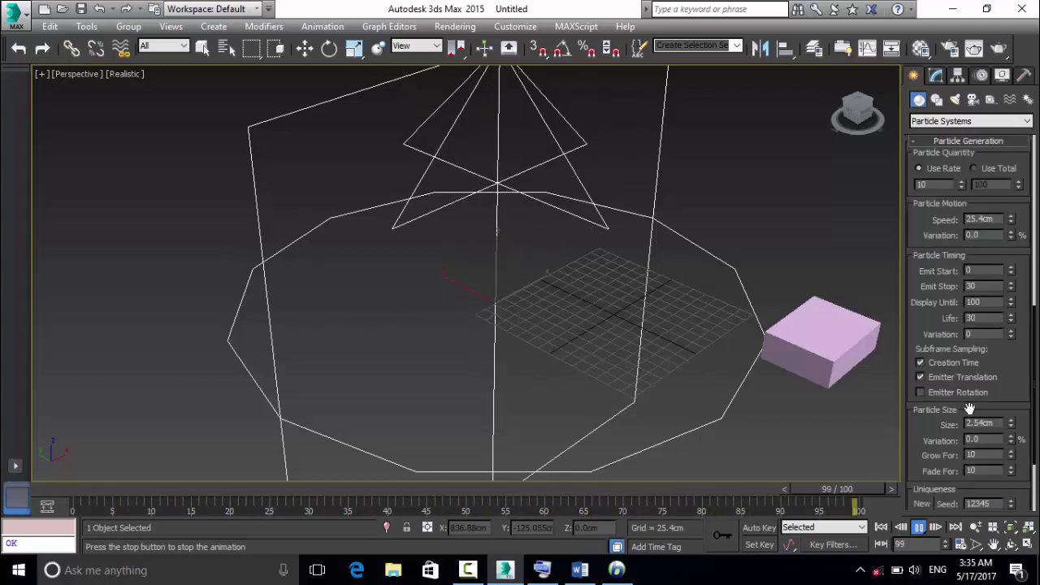
{"action": "left_click", "coordinate": [920, 140]}
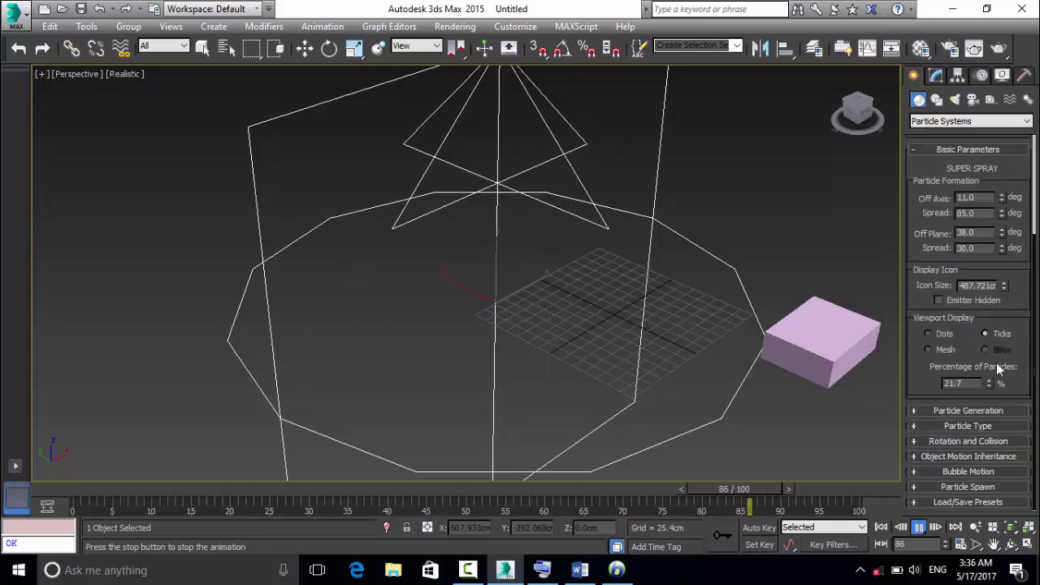
Load the Super Spray's saved presets Fireworks, Hose and Shockwave one after another while the animation plays.
{"action": "left_click", "coordinate": [953, 503]}
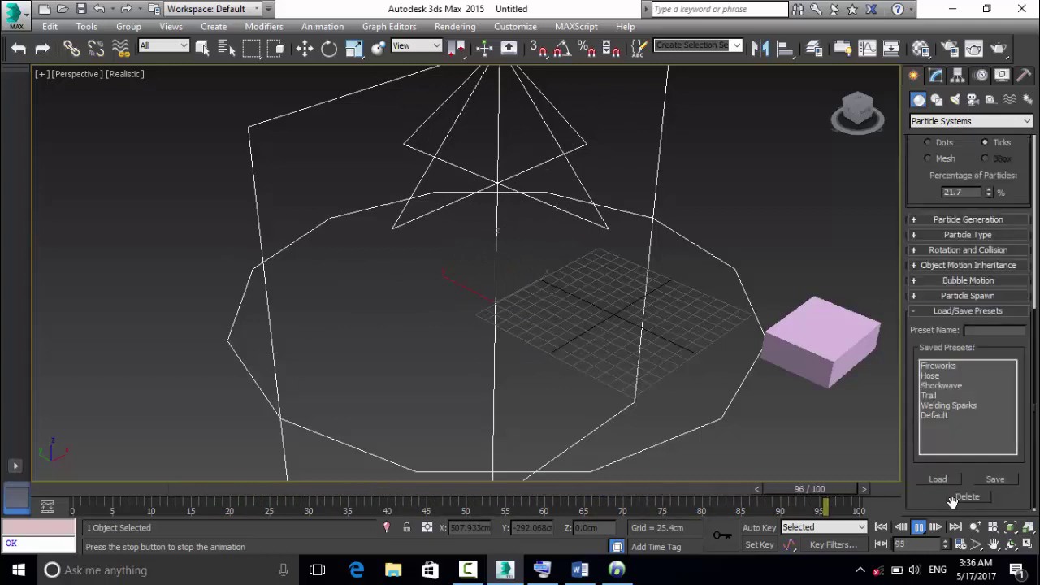
{"action": "left_click", "coordinate": [947, 368]}
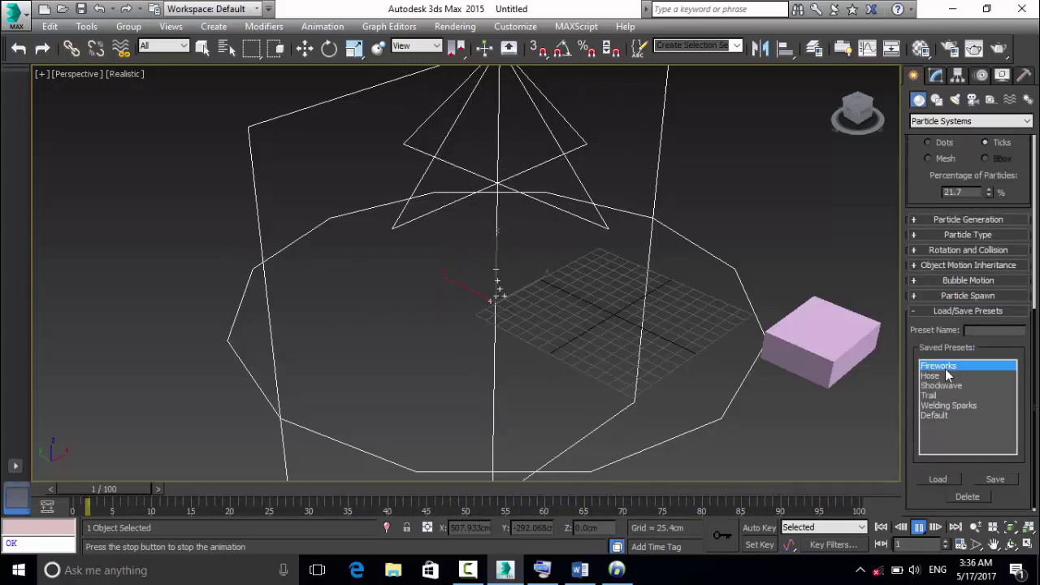
{"action": "left_click", "coordinate": [947, 476]}
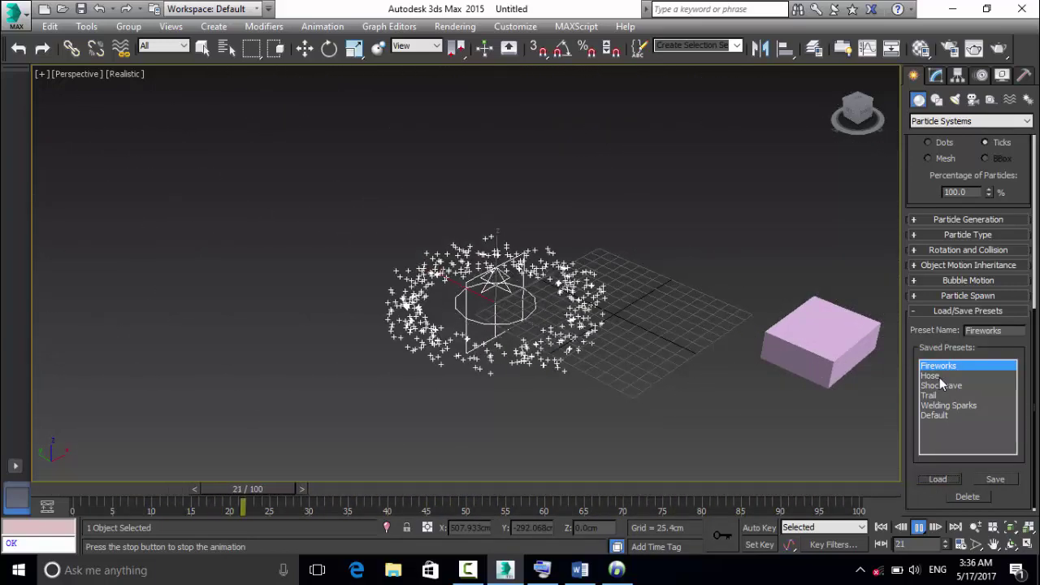
{"action": "left_click", "coordinate": [940, 378]}
{"action": "left_click", "coordinate": [948, 478]}
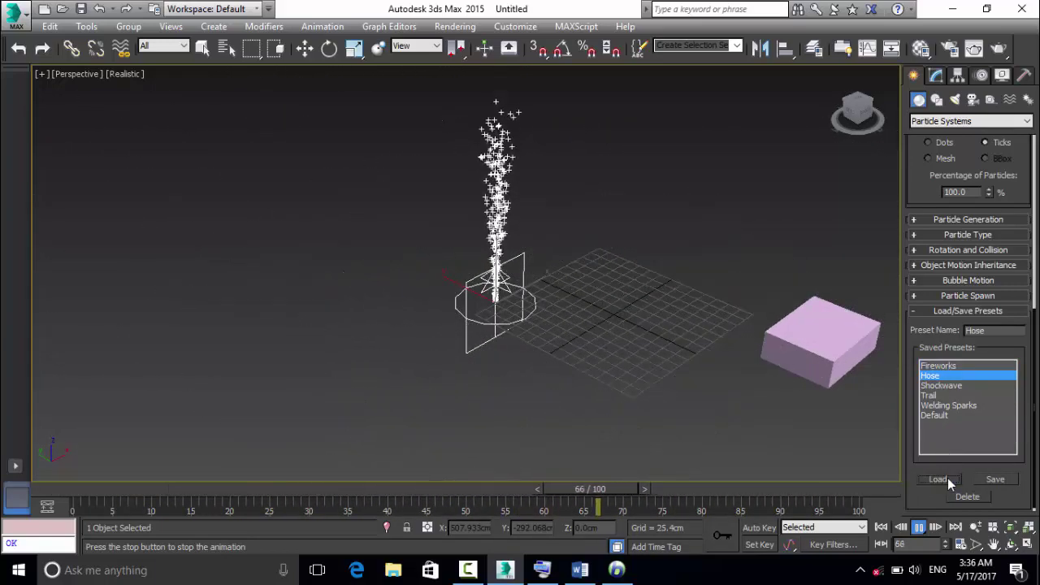
{"action": "left_click", "coordinate": [943, 387]}
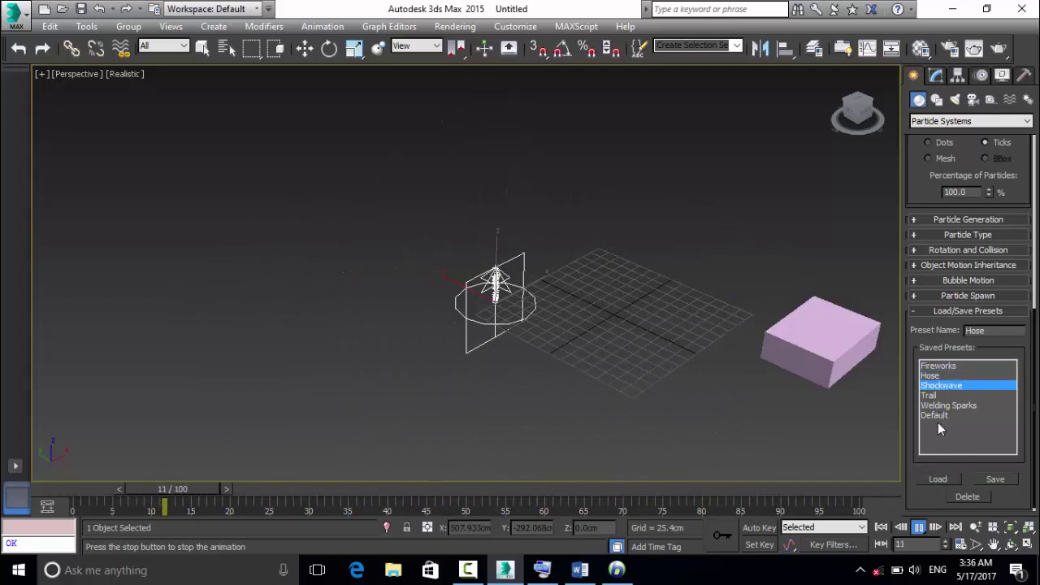
{"action": "left_click", "coordinate": [943, 479]}
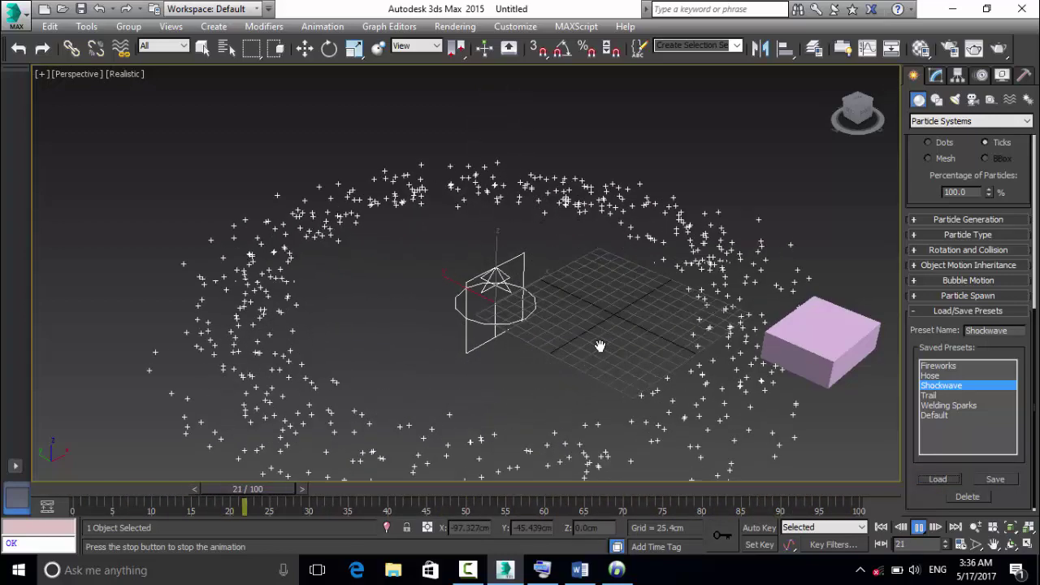
Load the Trail, Welding Sparks and Default presets on the Super Spray one after another.
{"action": "left_click", "coordinate": [929, 396]}
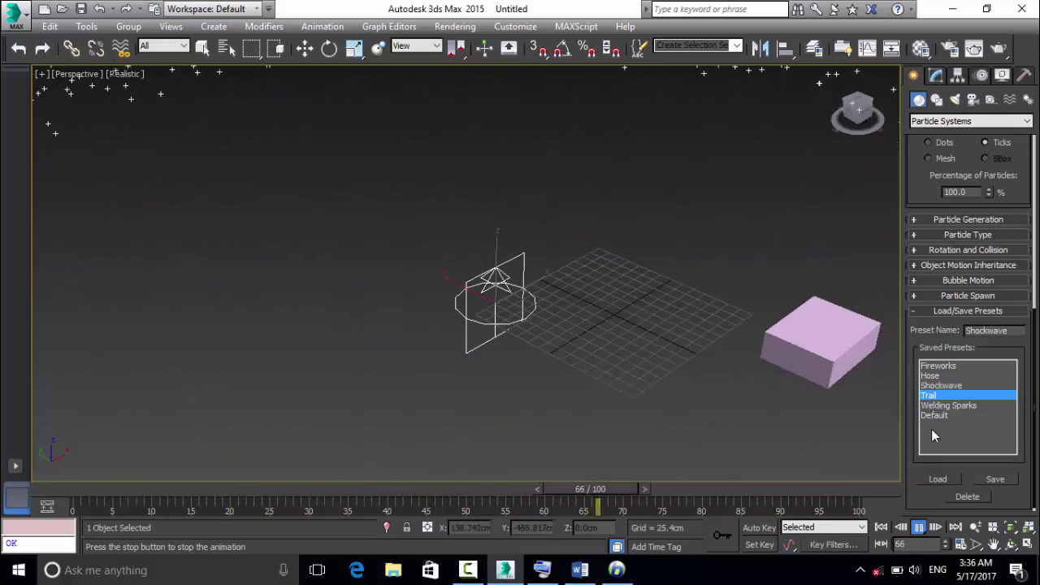
{"action": "left_click", "coordinate": [943, 479]}
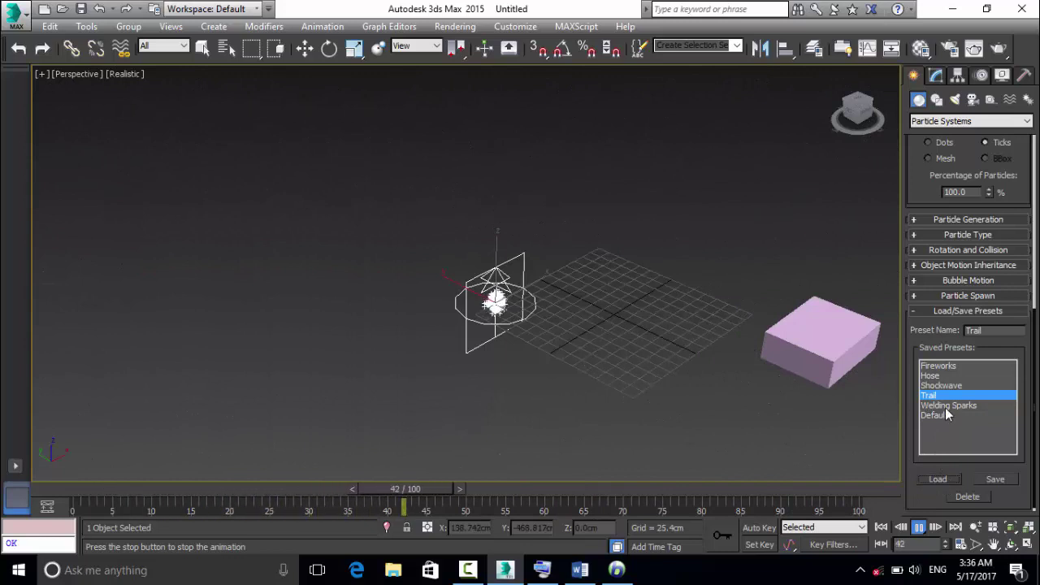
{"action": "left_click", "coordinate": [946, 406]}
{"action": "left_click", "coordinate": [941, 478]}
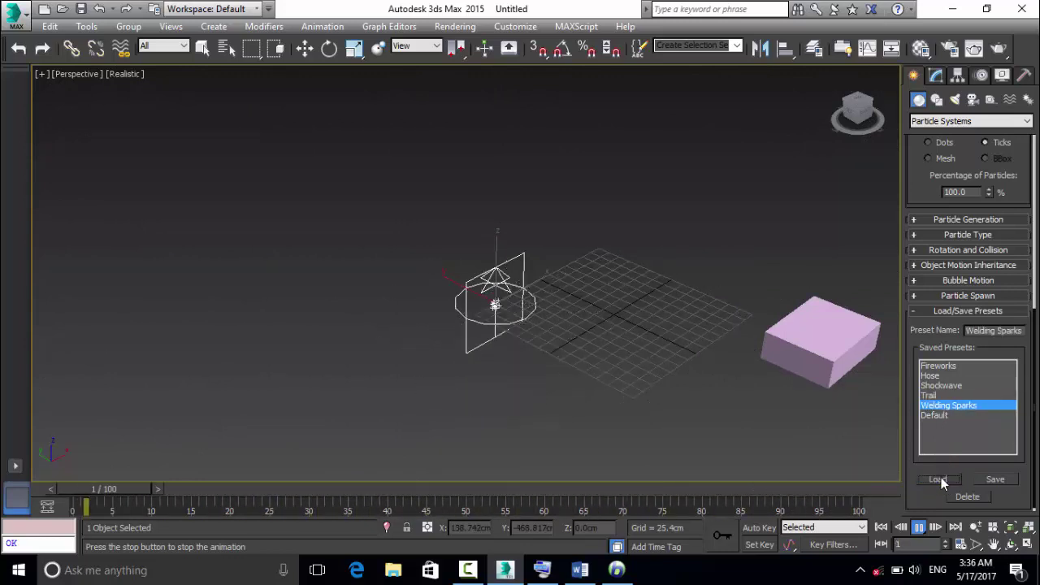
{"action": "left_click", "coordinate": [944, 416]}
{"action": "left_click", "coordinate": [941, 480]}
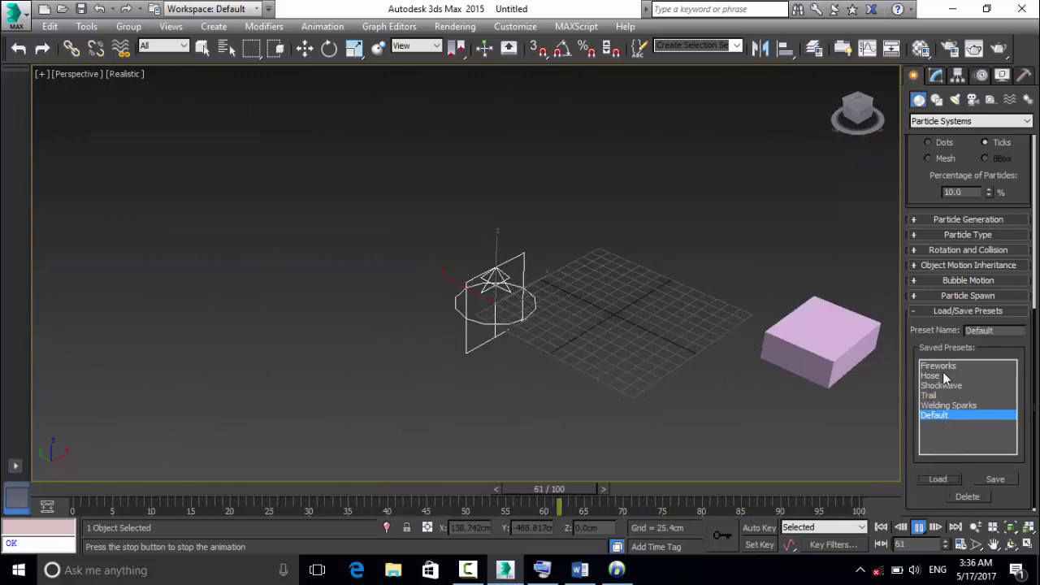
Load the Fireworks preset on the Super Spray again, followed by the Hose preset.
{"action": "left_click", "coordinate": [942, 367]}
{"action": "left_click", "coordinate": [941, 479]}
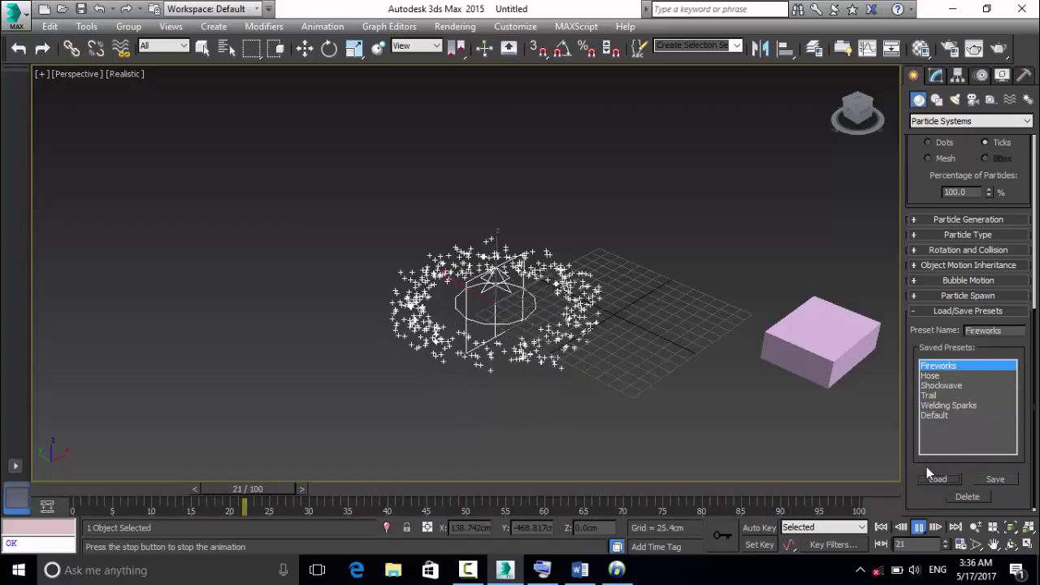
{"action": "left_click", "coordinate": [950, 378]}
{"action": "left_click", "coordinate": [940, 479]}
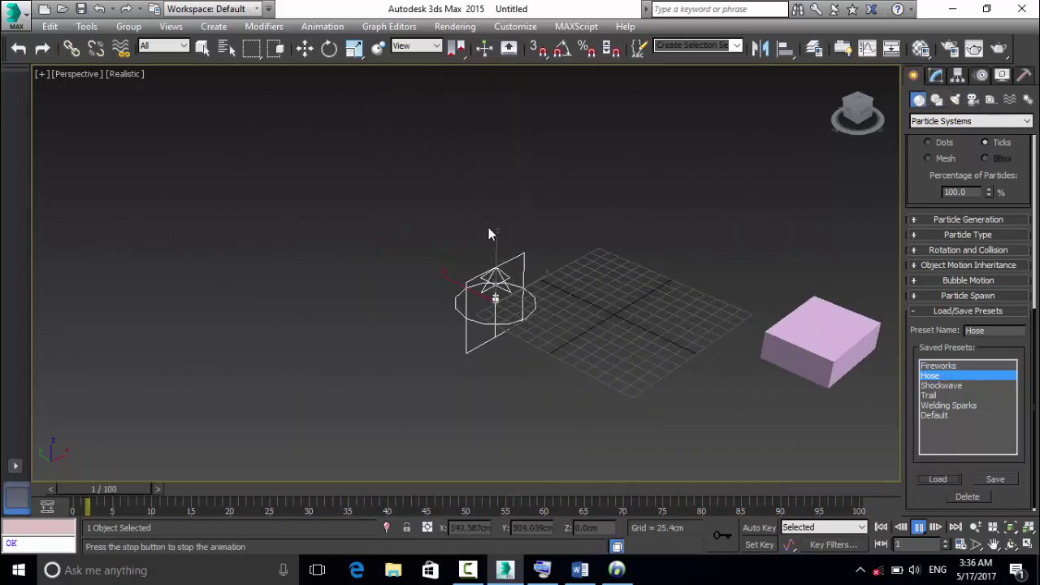
Delete the Super Spray and create a PArray particle emitter beside the grid.
{"action": "key", "text": "Delete"}
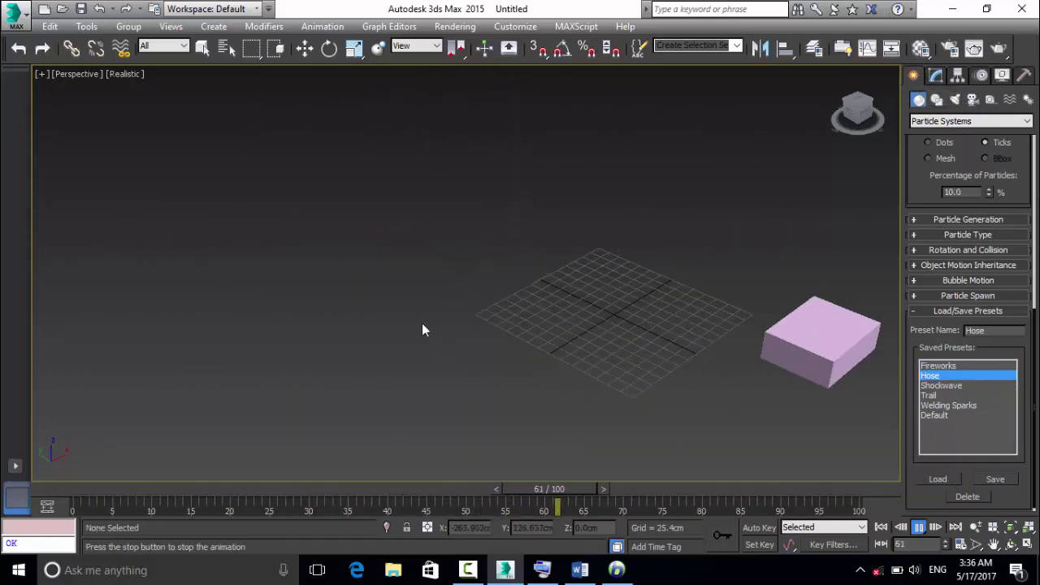
{"action": "left_click", "coordinate": [936, 75]}
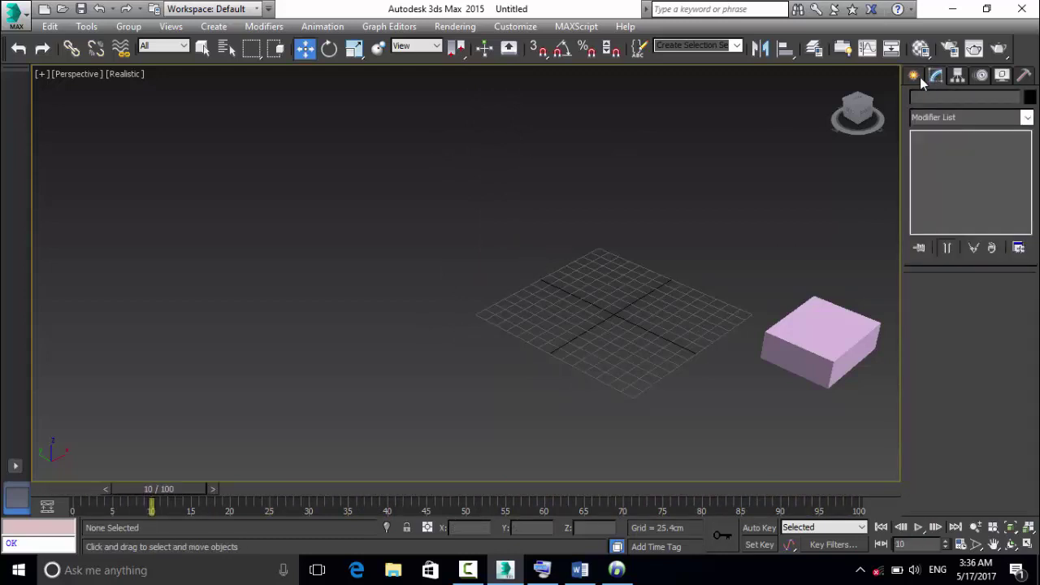
{"action": "left_click", "coordinate": [915, 76]}
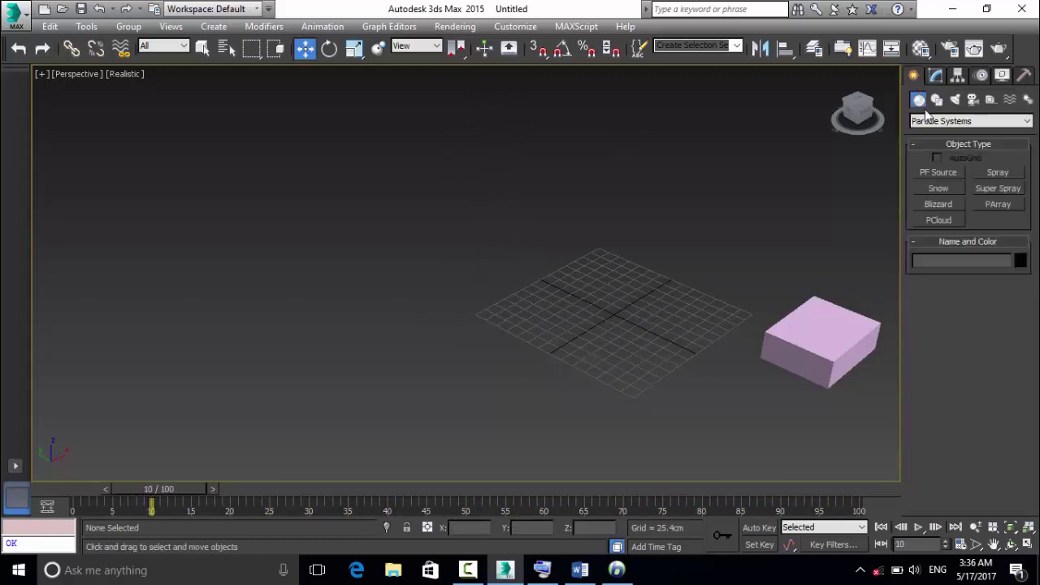
{"action": "left_click", "coordinate": [1001, 205]}
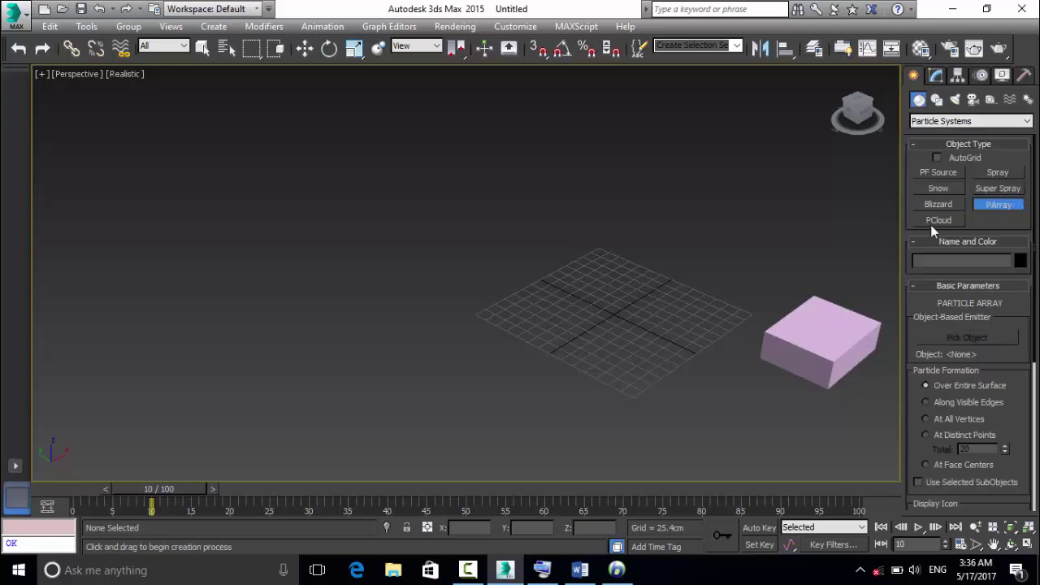
{"action": "left_click_drag", "start_coordinate": [400, 276], "coordinate": [507, 288]}
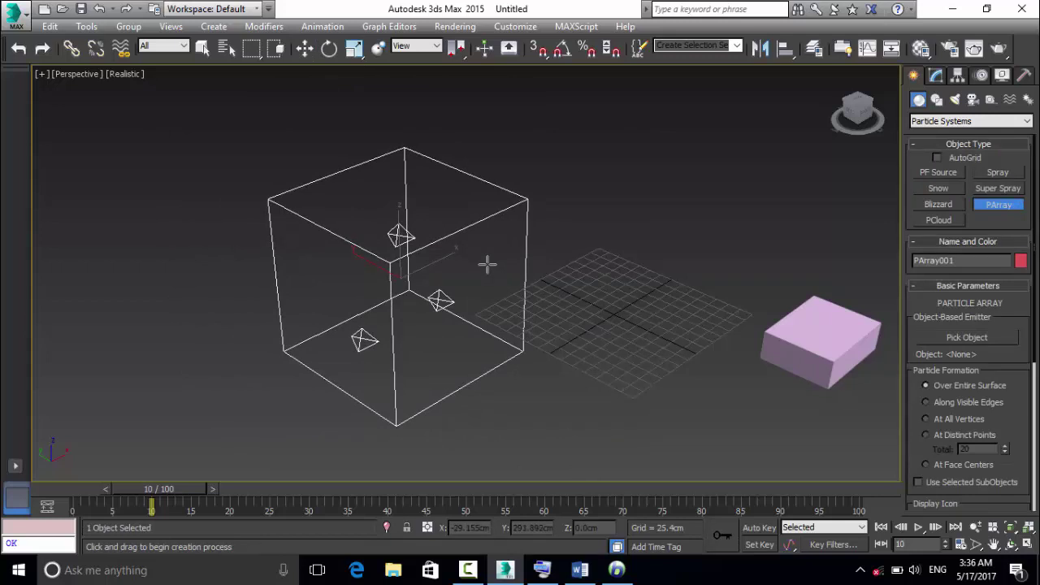
{"action": "key", "text": "w"}
Delete the pink box and create a standard teapot with a radius of about 198.4 cm over the grid.
{"action": "left_click", "coordinate": [824, 331]}
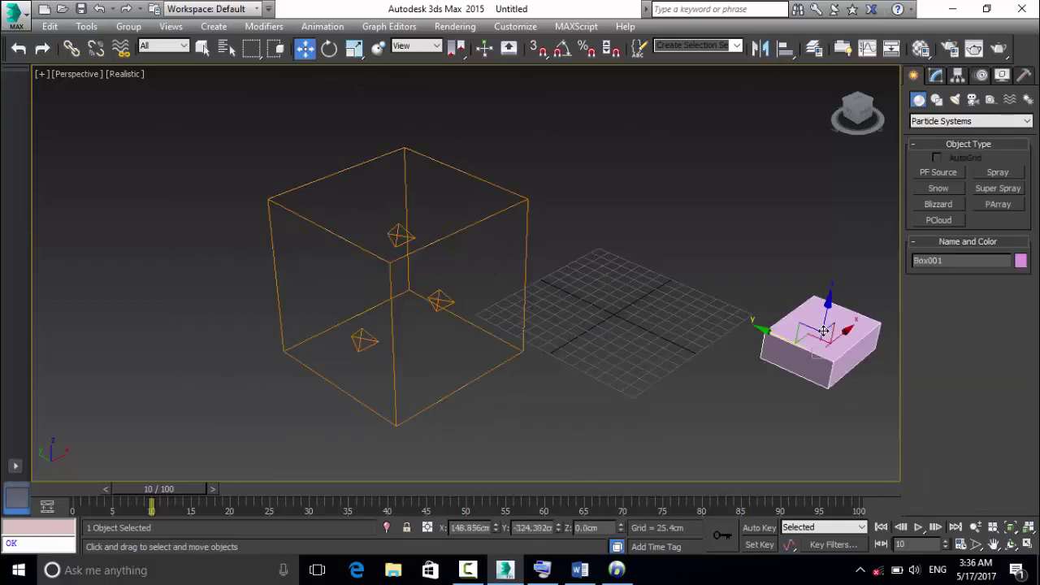
{"action": "key", "text": "Delete"}
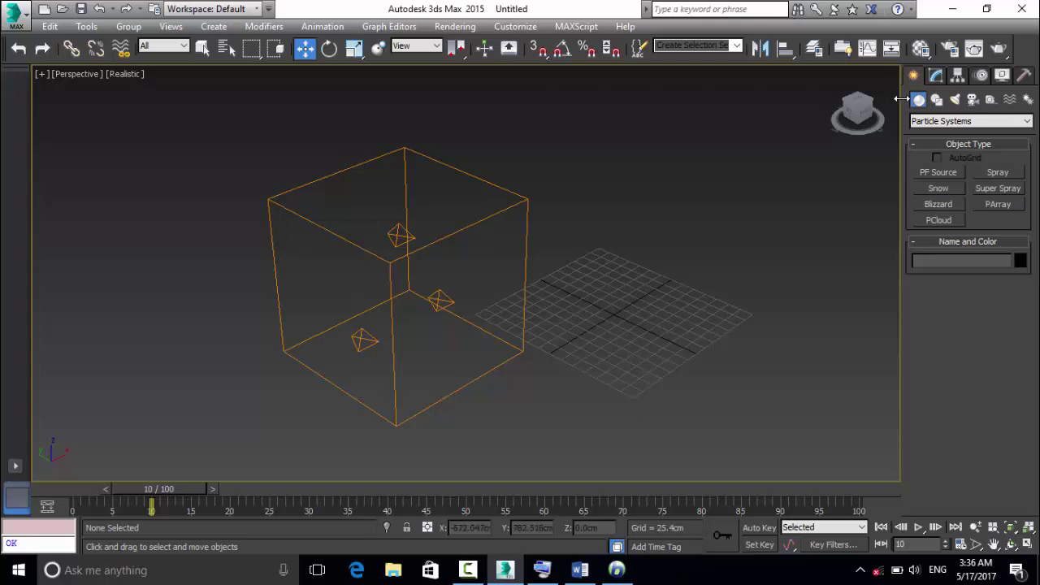
{"action": "left_click", "coordinate": [935, 77]}
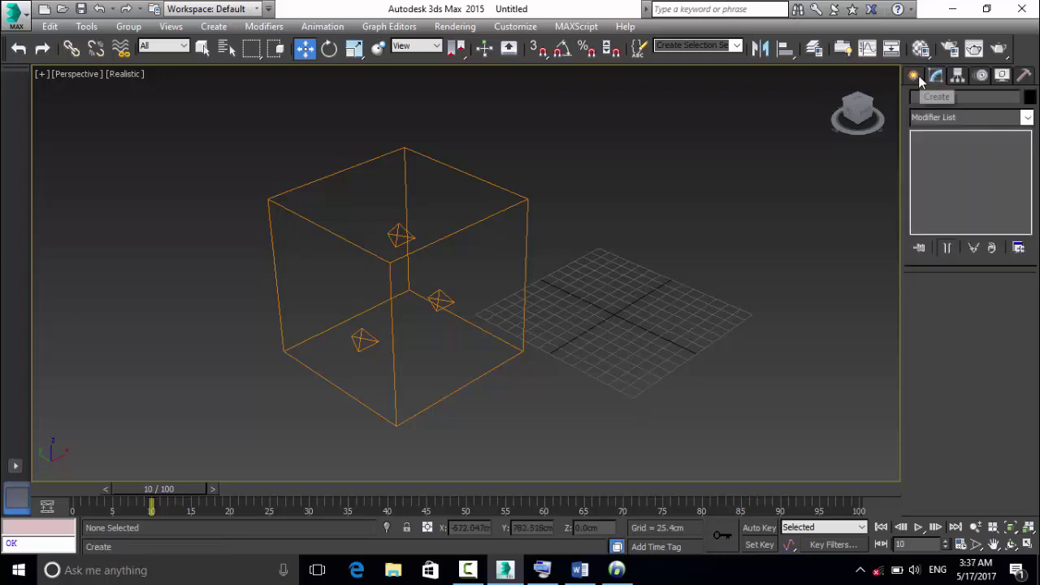
{"action": "left_click", "coordinate": [916, 77]}
{"action": "left_click", "coordinate": [926, 120]}
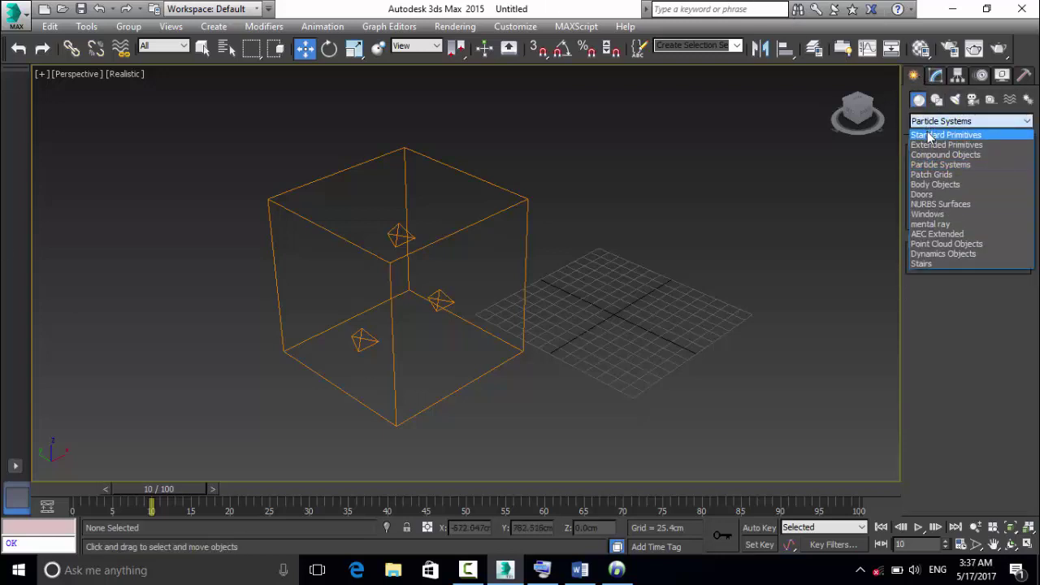
{"action": "left_click", "coordinate": [931, 134]}
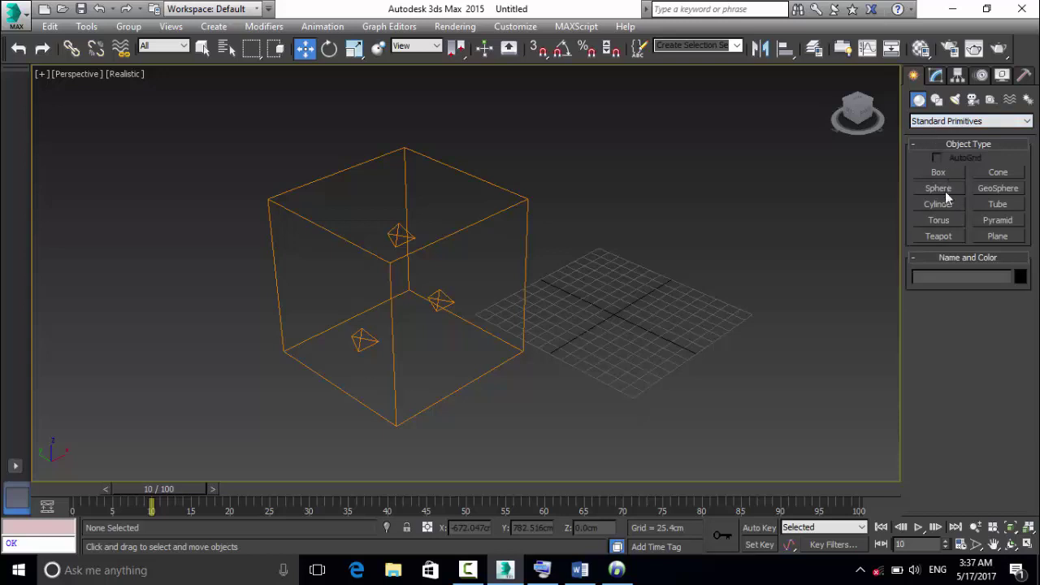
{"action": "left_click", "coordinate": [949, 240]}
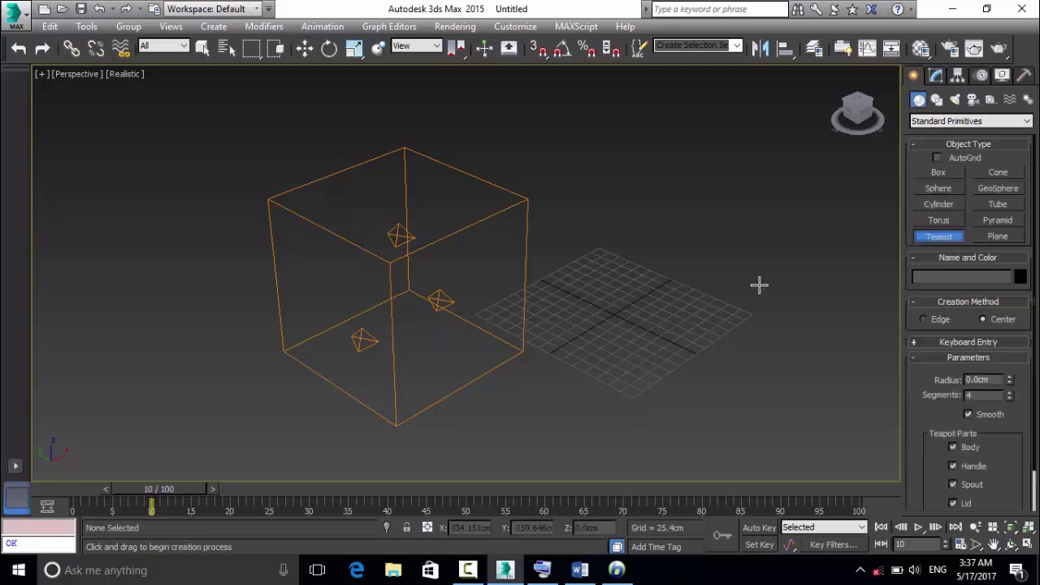
{"action": "left_click_drag", "start_coordinate": [610, 274], "coordinate": [705, 315]}
{"action": "key", "text": "w"}
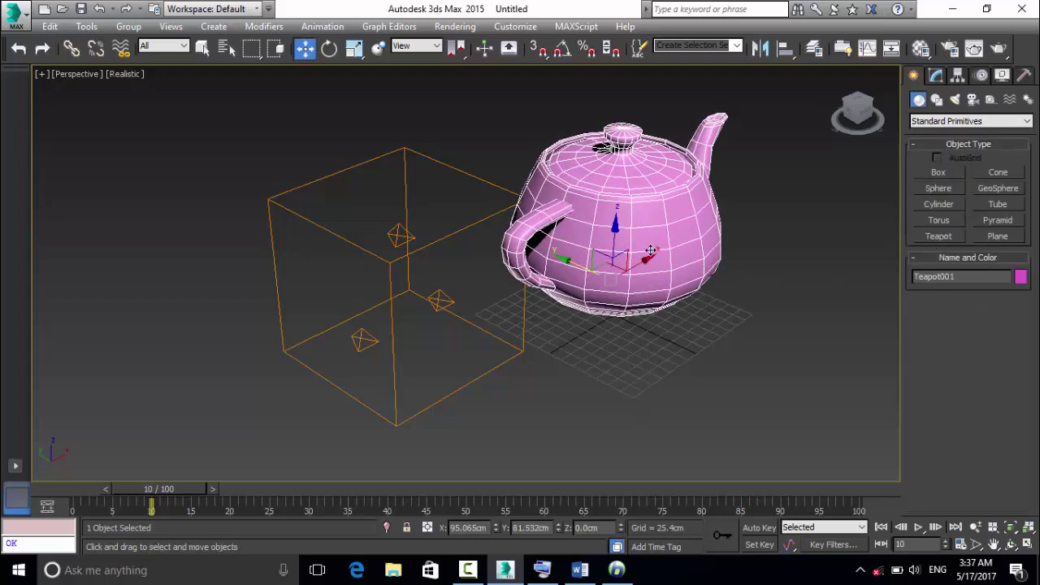
Move the teapot along Y to about 16 cm and turn off its lid.
{"action": "left_click_drag", "start_coordinate": [578, 268], "coordinate": [606, 283]}
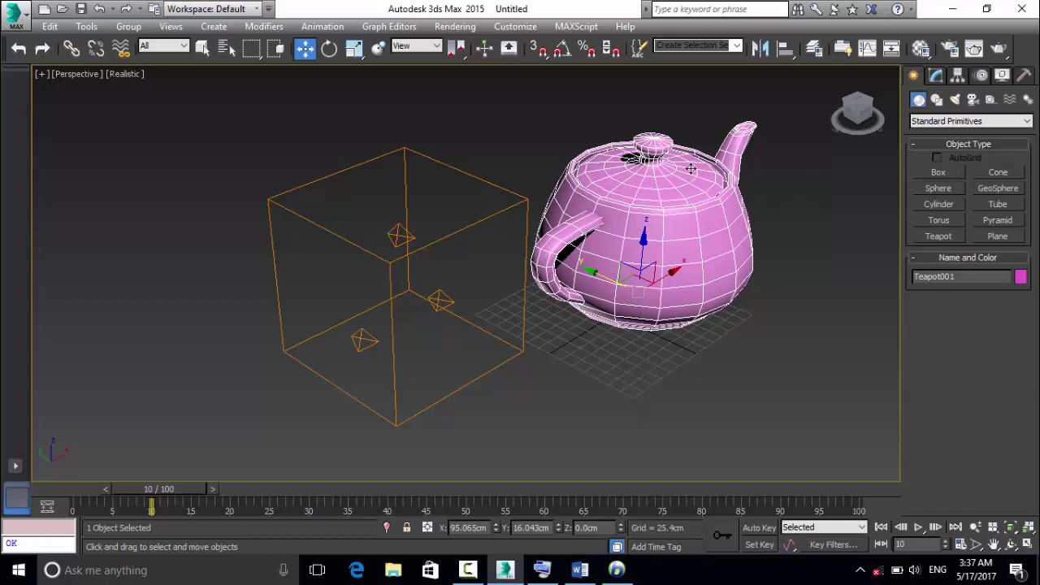
{"action": "left_click", "coordinate": [936, 75]}
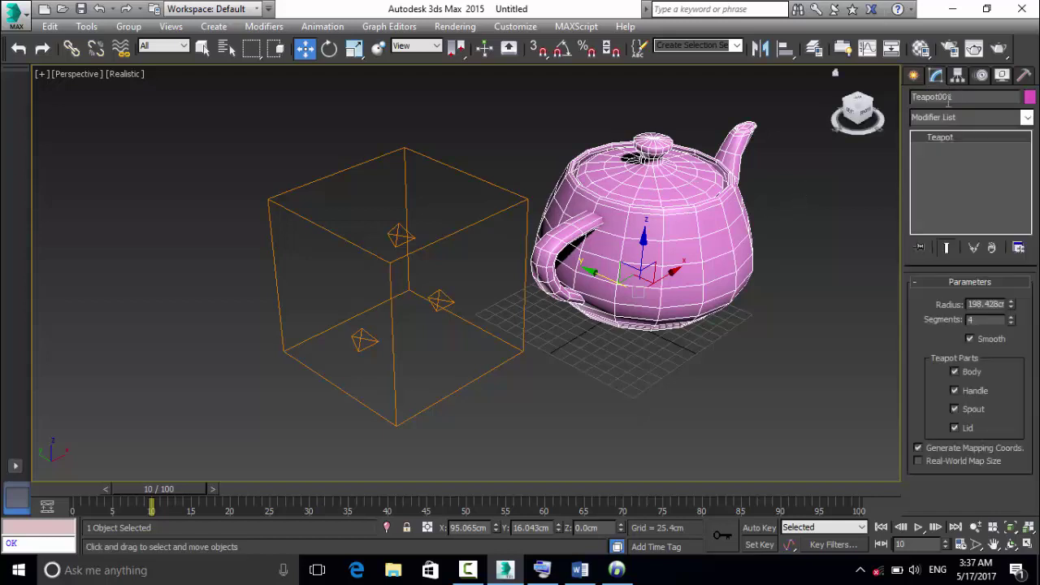
{"action": "left_click", "coordinate": [973, 428]}
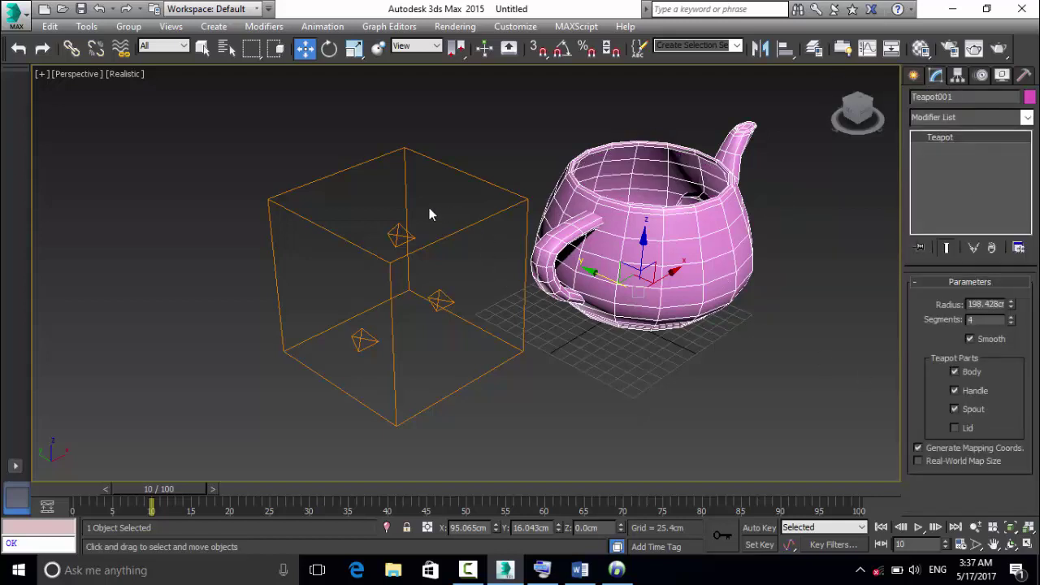
Select the PArray emitter and pick the teapot as its object-based emitter.
{"action": "left_click", "coordinate": [435, 248]}
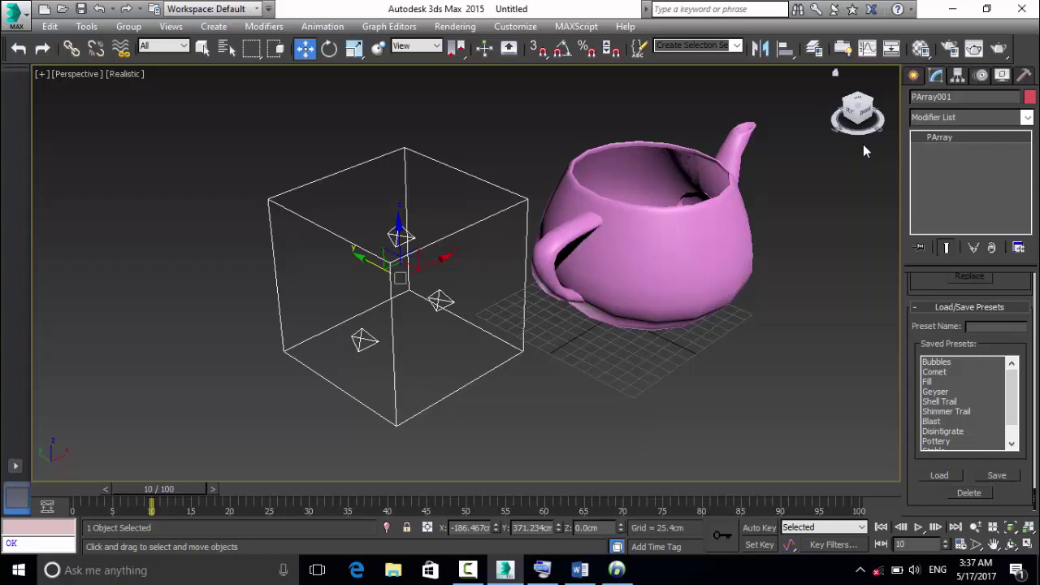
{"action": "scroll", "coordinate": [976, 341], "scroll_direction": "up", "scroll_amount": 10}
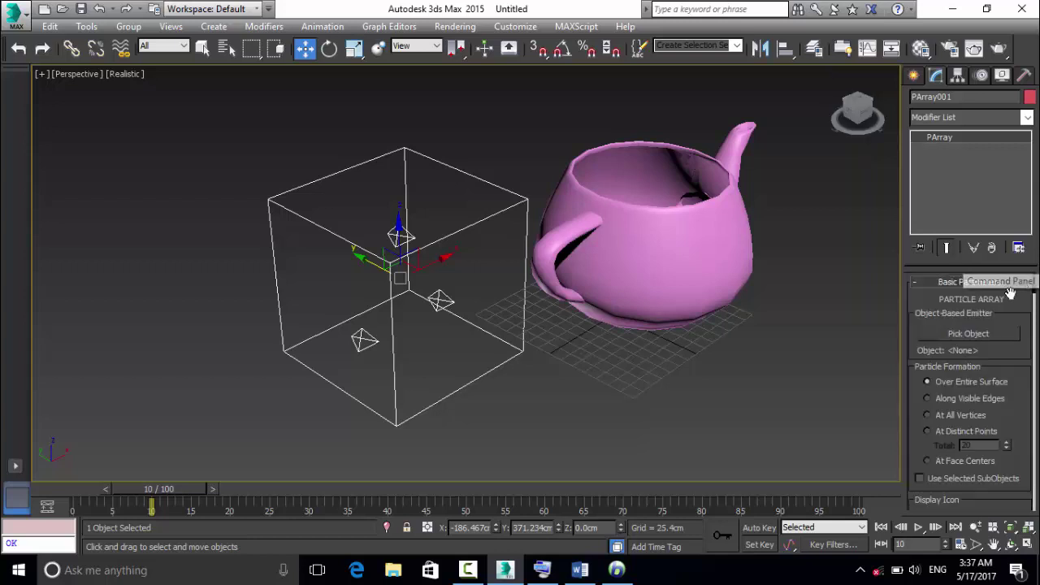
{"action": "left_click", "coordinate": [970, 334]}
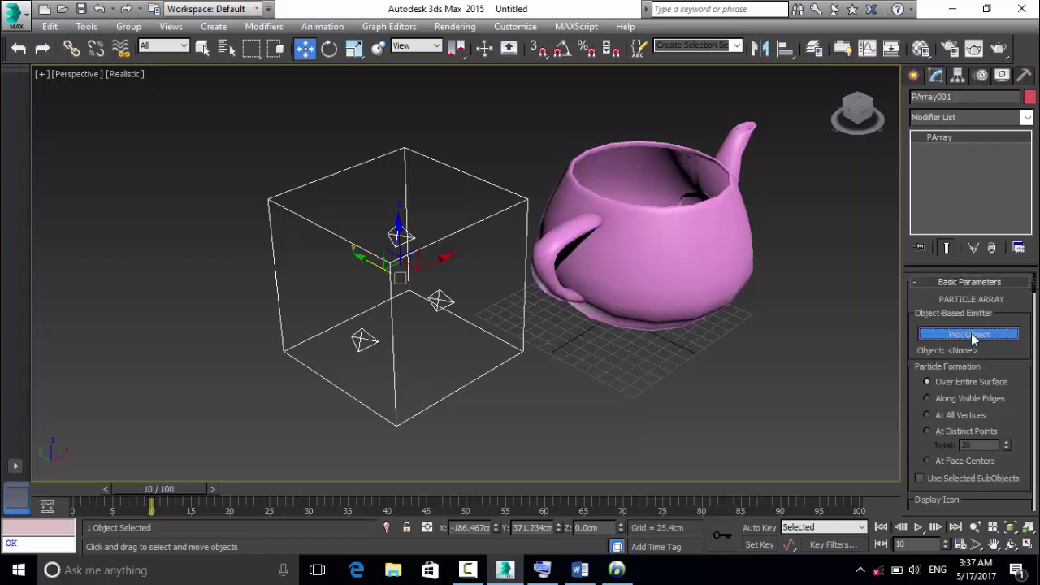
{"action": "left_click", "coordinate": [672, 240]}
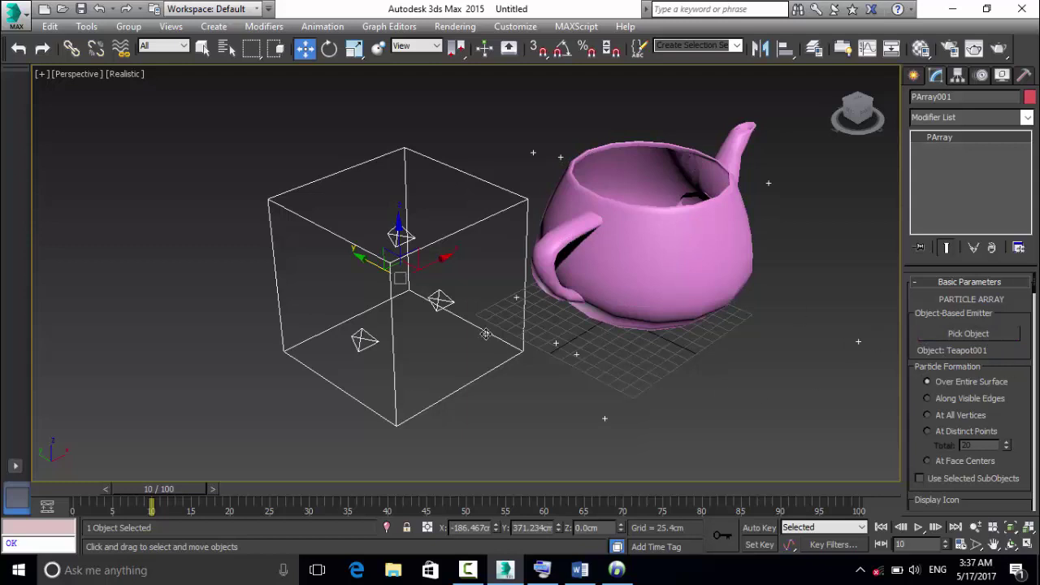
Try the PArray's distinct points formation, switch it to At Face Centers, and play the animation.
{"action": "scroll", "coordinate": [1035, 290], "scroll_direction": "down", "scroll_amount": 5}
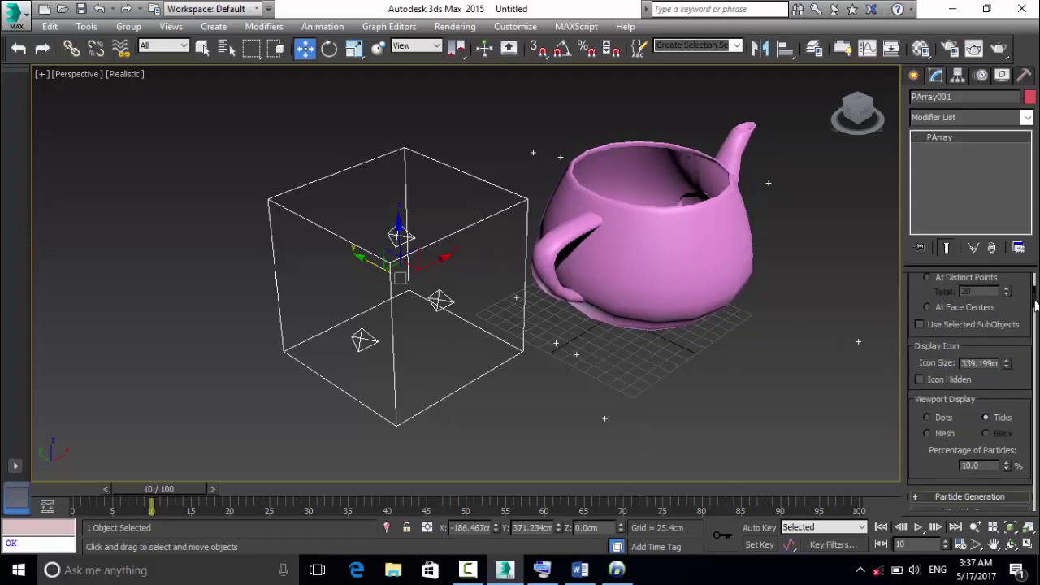
{"action": "scroll", "coordinate": [1035, 286], "scroll_direction": "up", "scroll_amount": 5}
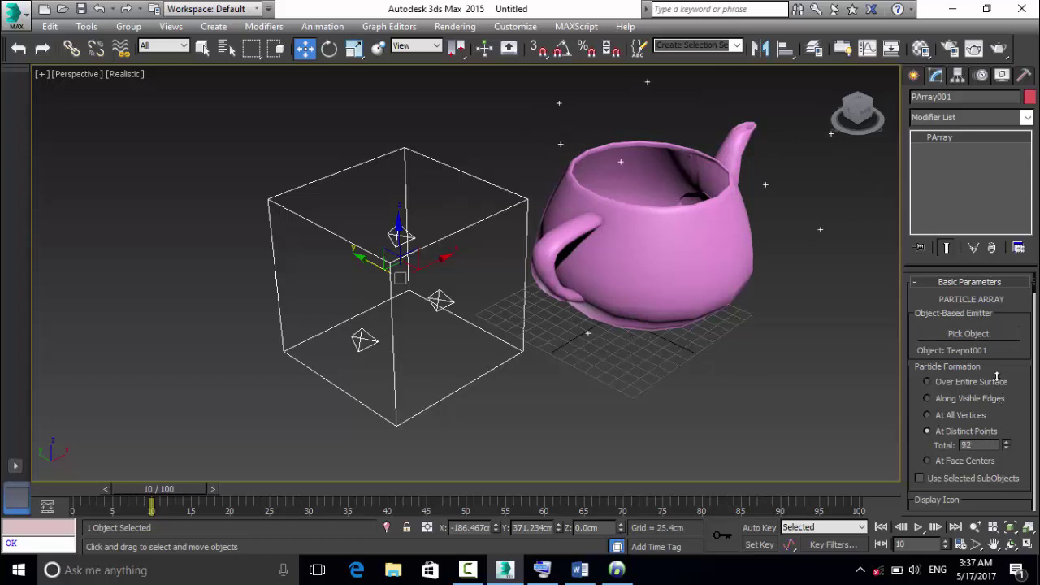
{"action": "left_click", "coordinate": [944, 478]}
{"action": "left_click_drag", "start_coordinate": [1036, 291], "coordinate": [1029, 362]}
{"action": "scroll", "coordinate": [992, 363], "scroll_direction": "up", "scroll_amount": 2}
{"action": "left_click", "coordinate": [919, 527]}
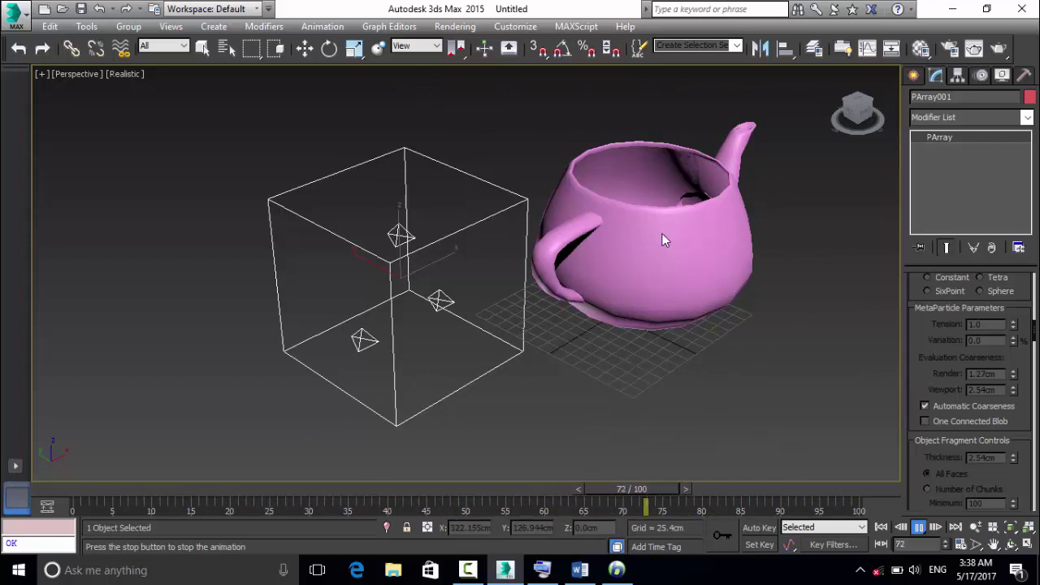
{"action": "left_click_drag", "start_coordinate": [1035, 329], "coordinate": [1036, 294]}
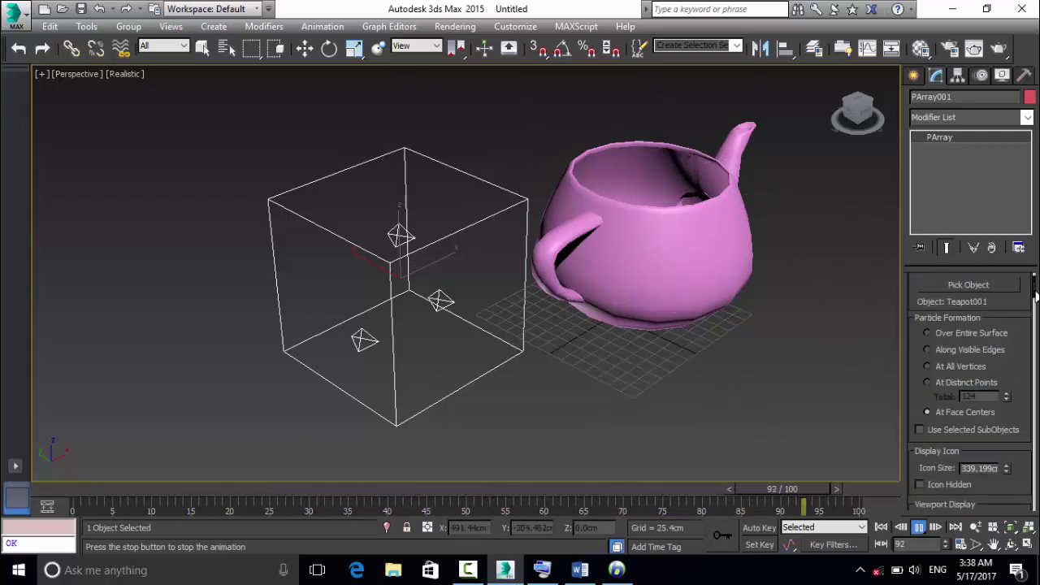
Load the Default preset on the PArray while the animation plays.
{"action": "left_click_drag", "start_coordinate": [1036, 296], "coordinate": [1030, 512]}
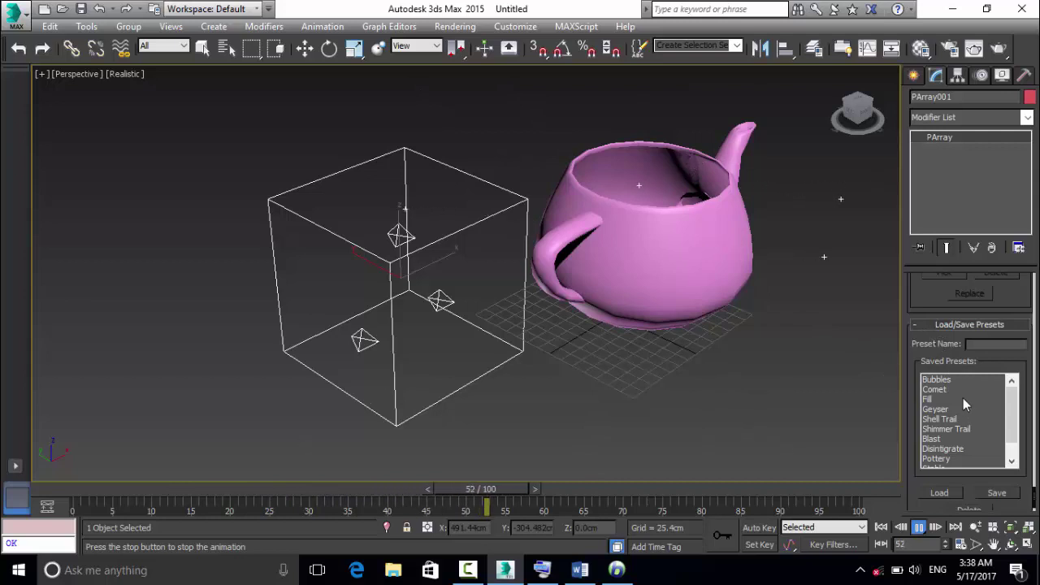
{"action": "left_click_drag", "start_coordinate": [1012, 416], "coordinate": [1014, 428]}
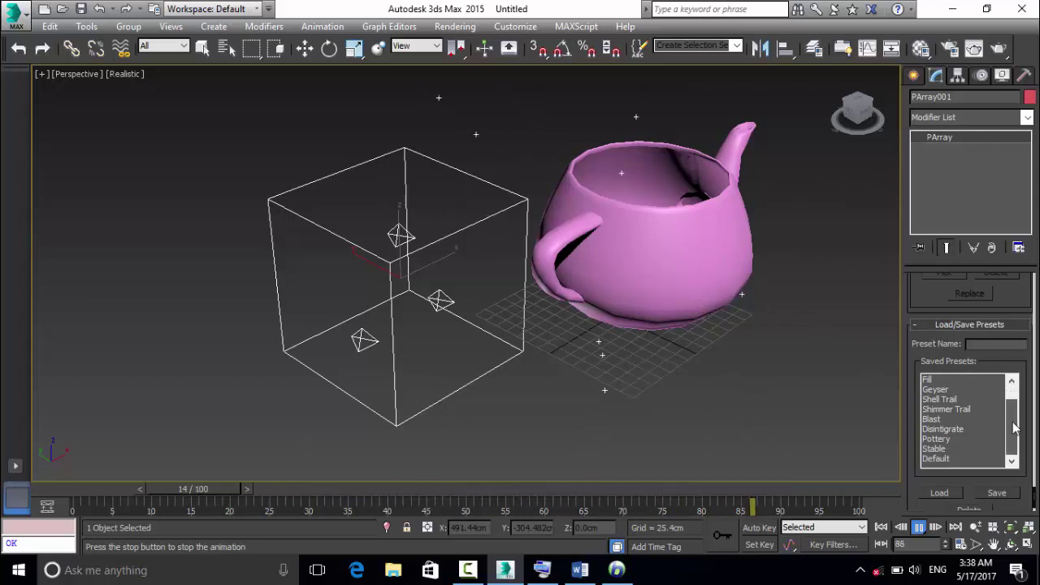
{"action": "left_click", "coordinate": [951, 460]}
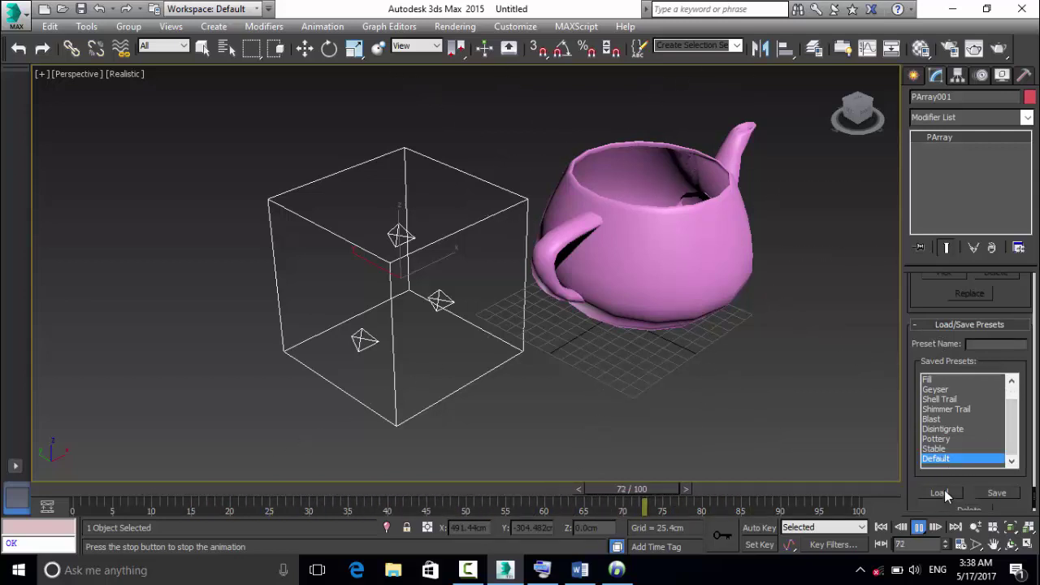
{"action": "left_click", "coordinate": [941, 494]}
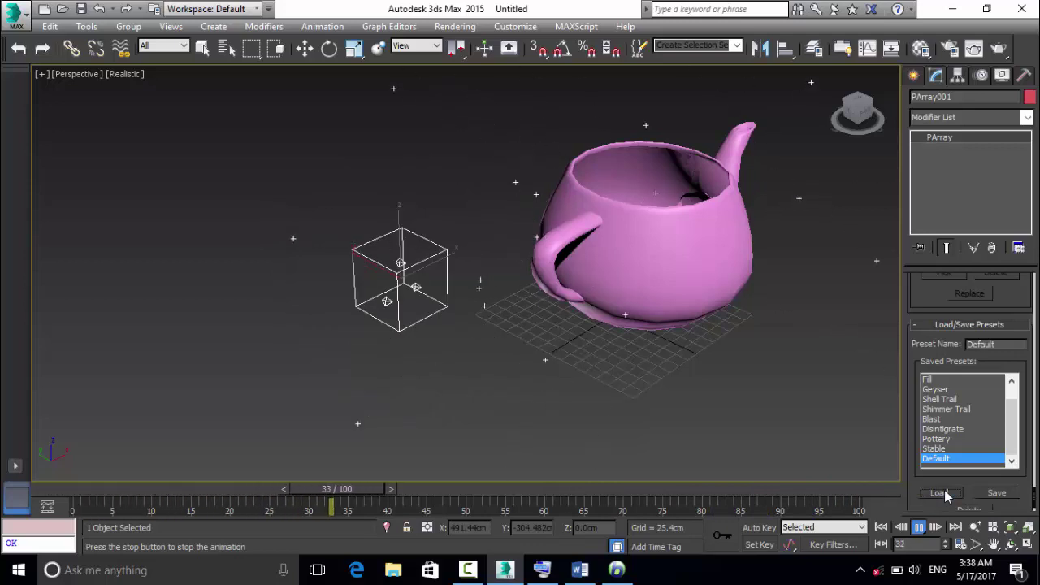
Load the Stable preset on the PArray, followed by the Pottery preset.
{"action": "left_click", "coordinate": [935, 449]}
{"action": "left_click", "coordinate": [941, 493]}
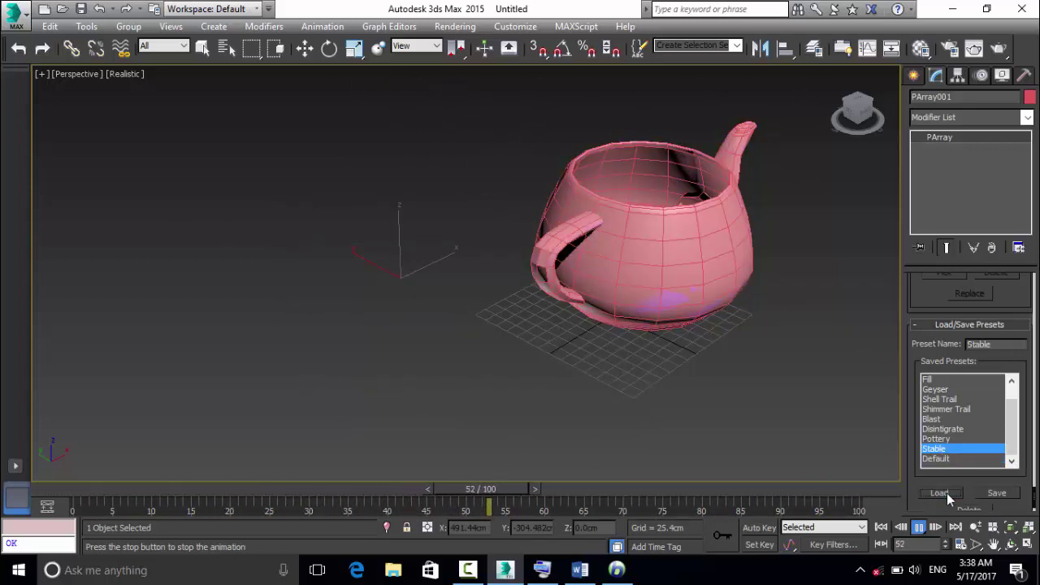
{"action": "left_click", "coordinate": [936, 438]}
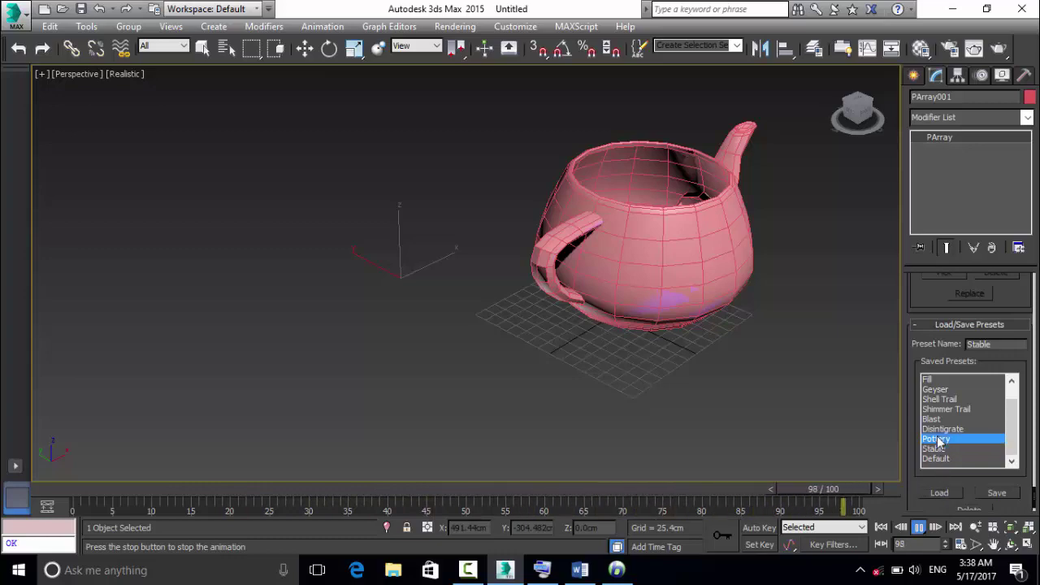
{"action": "left_click", "coordinate": [939, 493]}
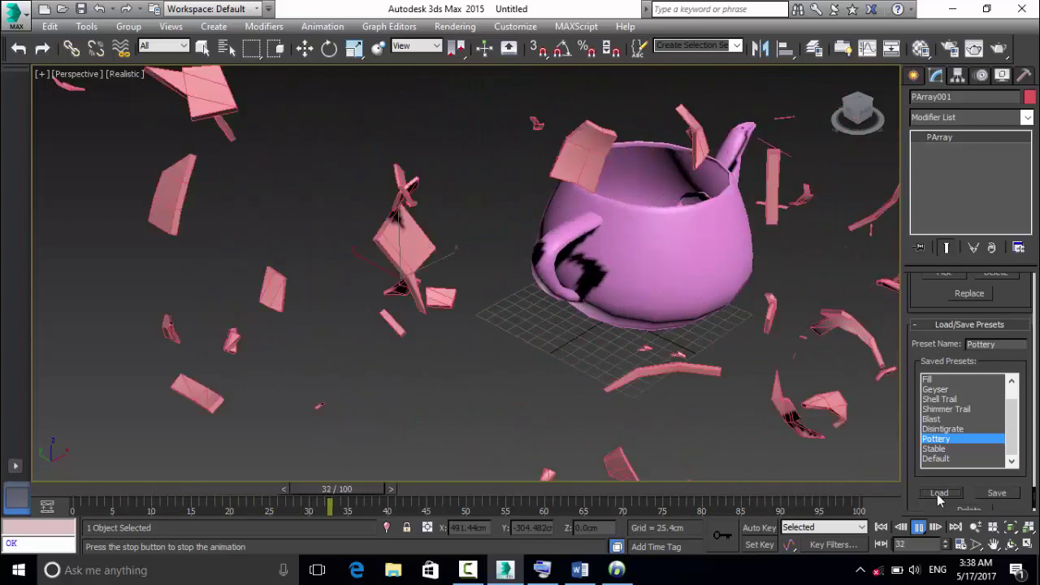
Load the Disintigrate preset on the PArray, followed by the Blast preset.
{"action": "left_click", "coordinate": [947, 430]}
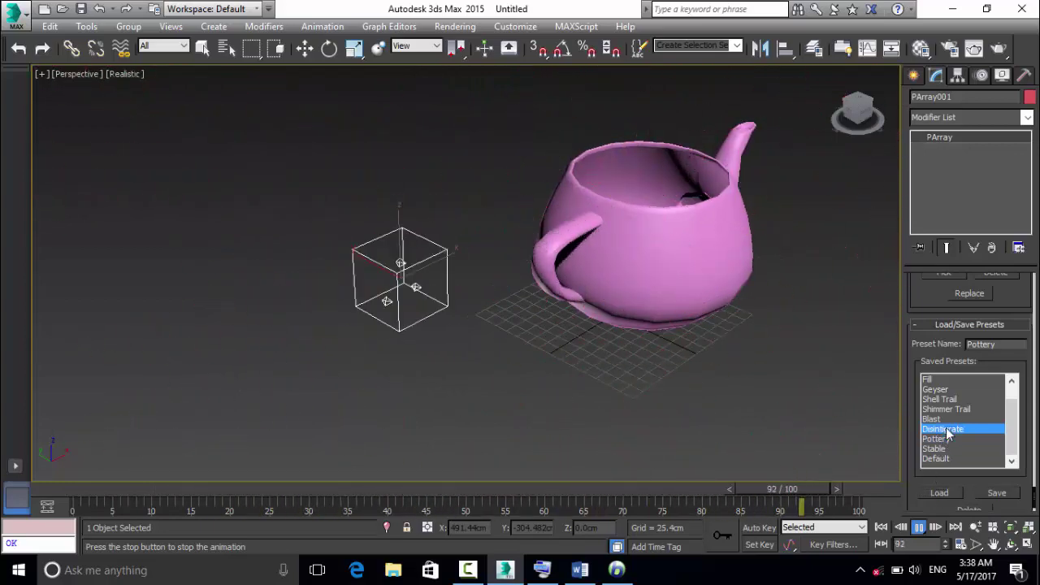
{"action": "left_click", "coordinate": [939, 493]}
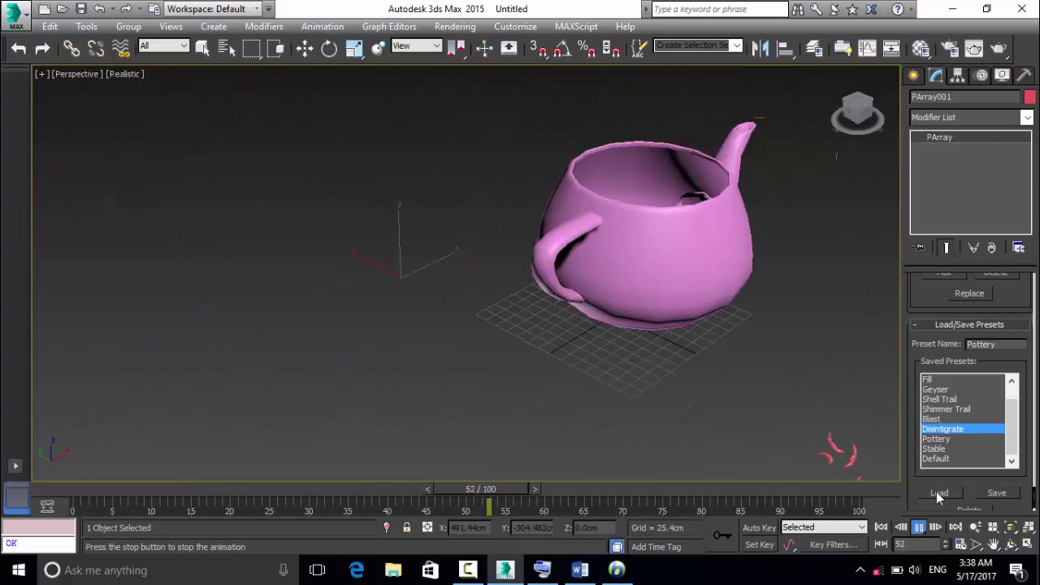
{"action": "key", "text": "Up"}
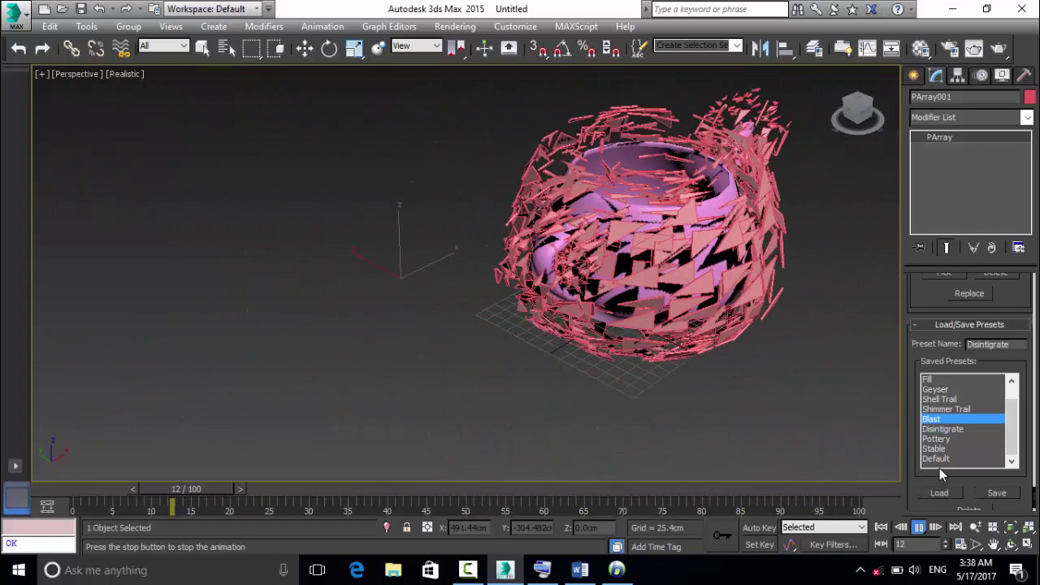
{"action": "left_click", "coordinate": [938, 493]}
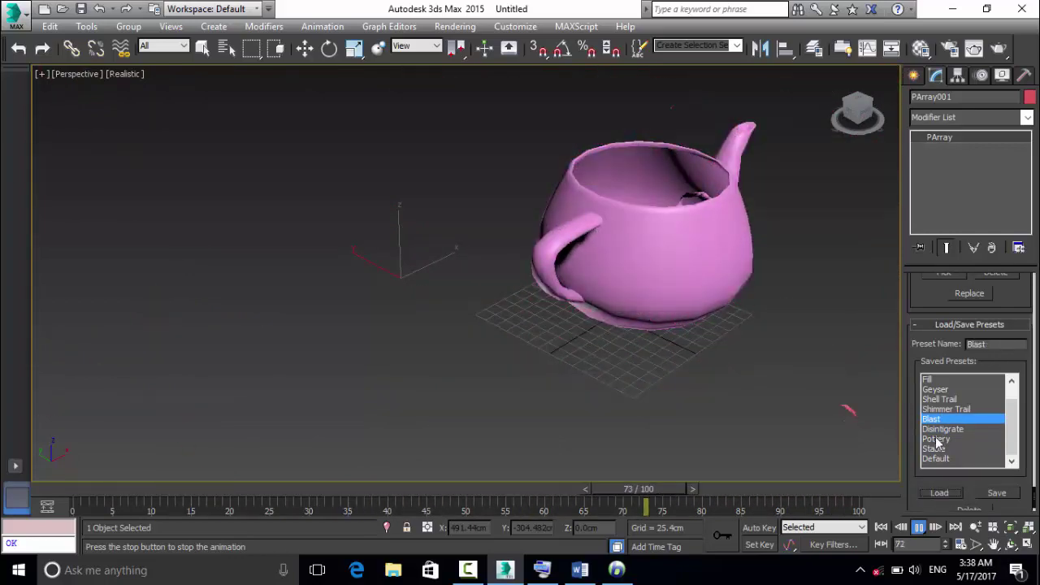
Load the Shimmer Trail preset on the PArray, followed by the Shell Trail preset.
{"action": "key", "text": "Up"}
{"action": "left_click", "coordinate": [939, 493]}
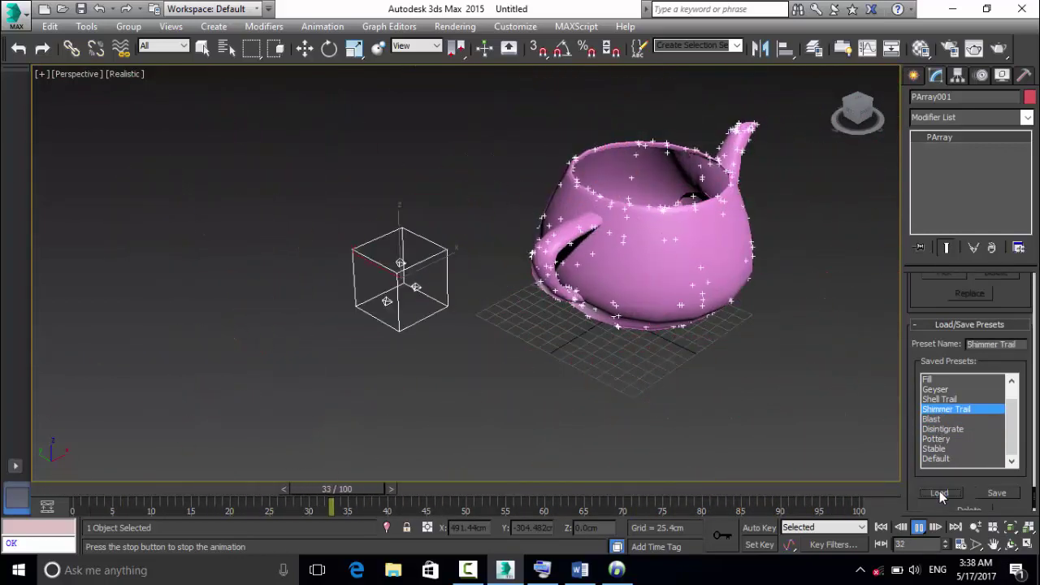
{"action": "key", "text": "Up"}
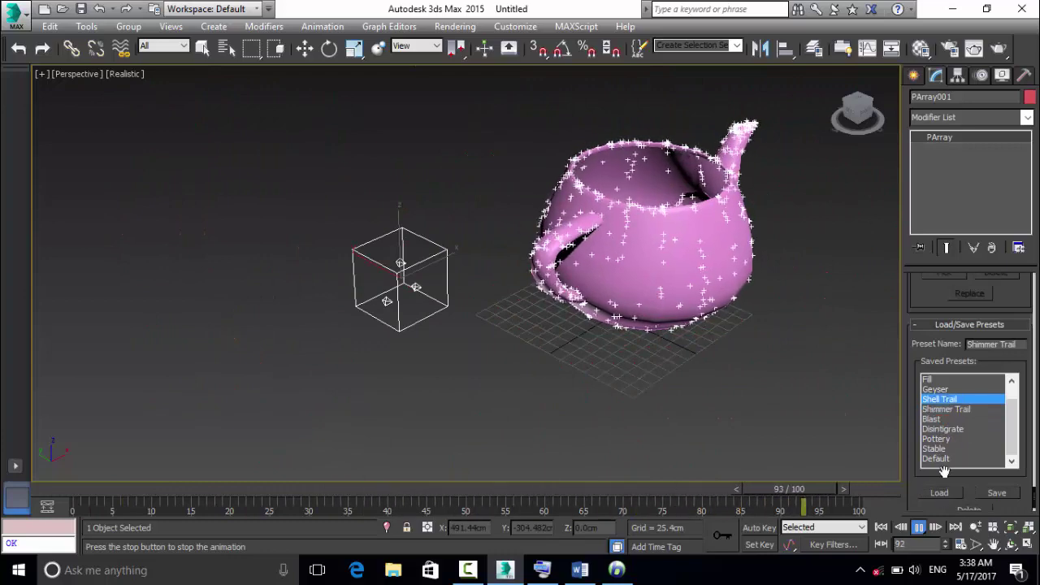
{"action": "left_click", "coordinate": [939, 493]}
Load the Geyser preset on the PArray, followed by the Fill preset.
{"action": "left_click", "coordinate": [941, 391]}
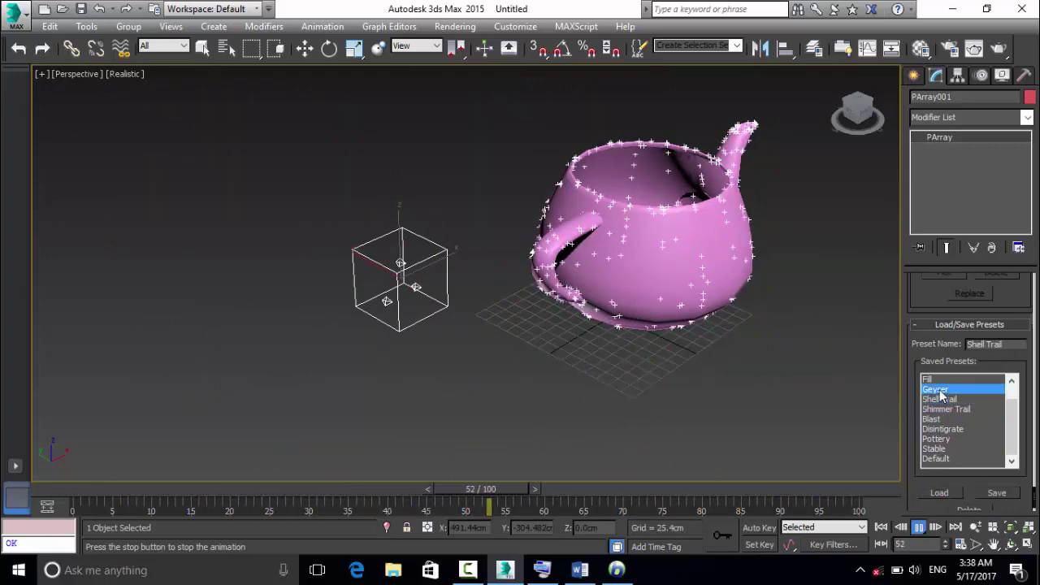
{"action": "left_click", "coordinate": [940, 492]}
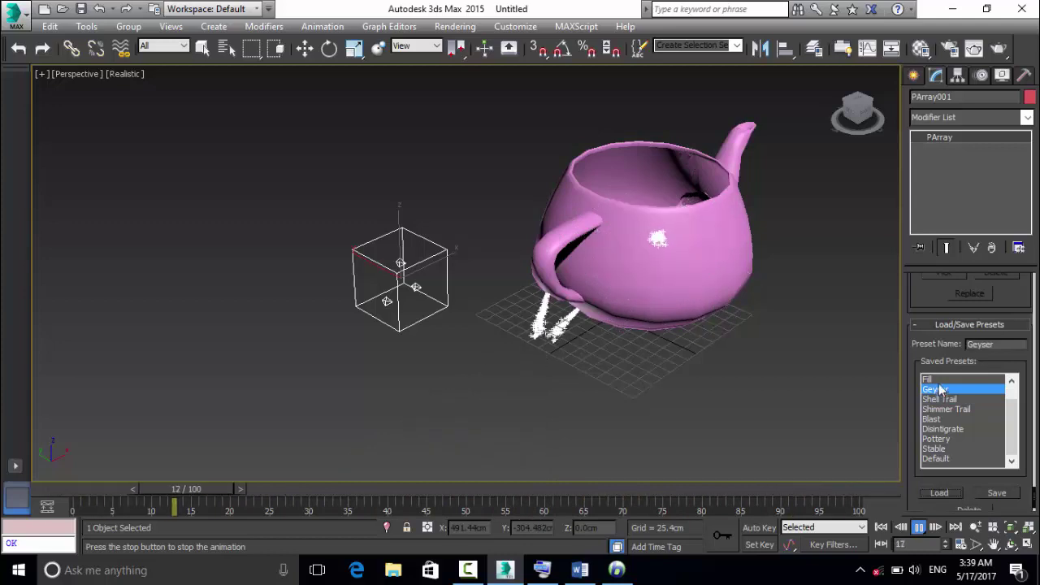
{"action": "left_click", "coordinate": [931, 379]}
{"action": "left_click", "coordinate": [940, 492]}
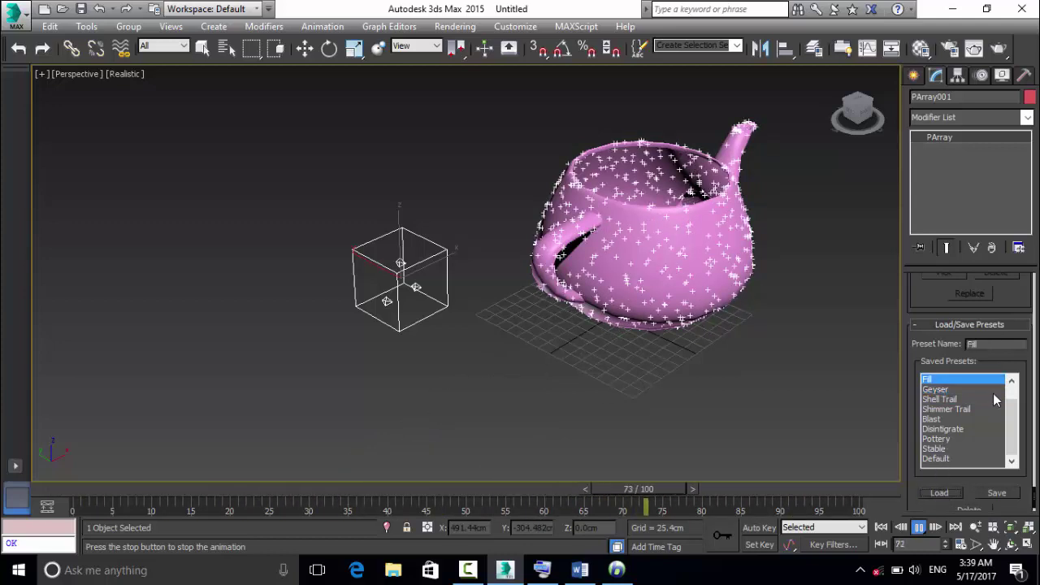
Load the Comet preset on the PArray, followed by the Bubbles preset.
{"action": "scroll", "coordinate": [976, 407], "scroll_direction": "up", "scroll_amount": 1}
{"action": "left_click", "coordinate": [939, 390]}
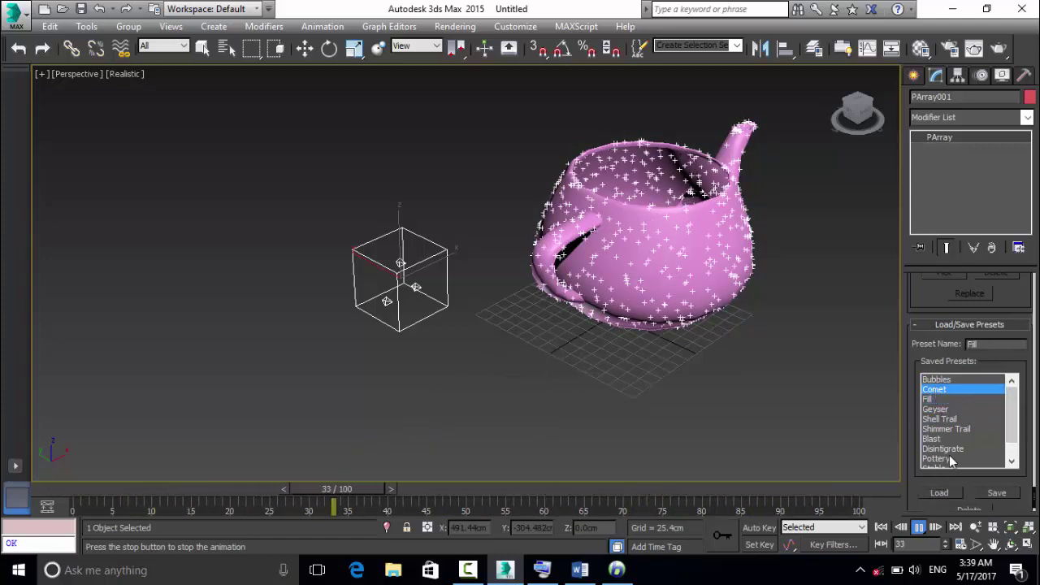
{"action": "left_click", "coordinate": [940, 491]}
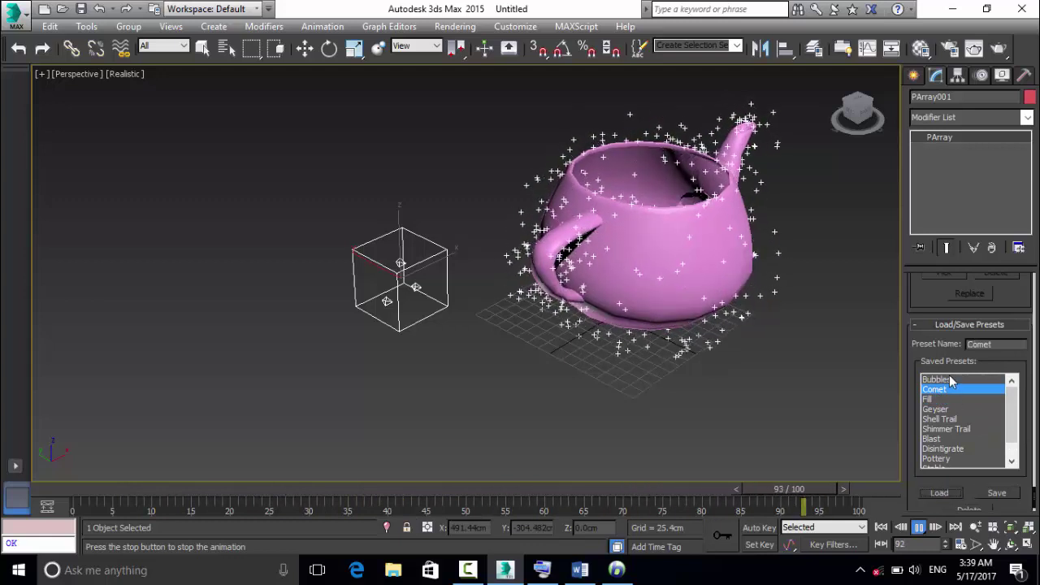
{"action": "left_click", "coordinate": [953, 492]}
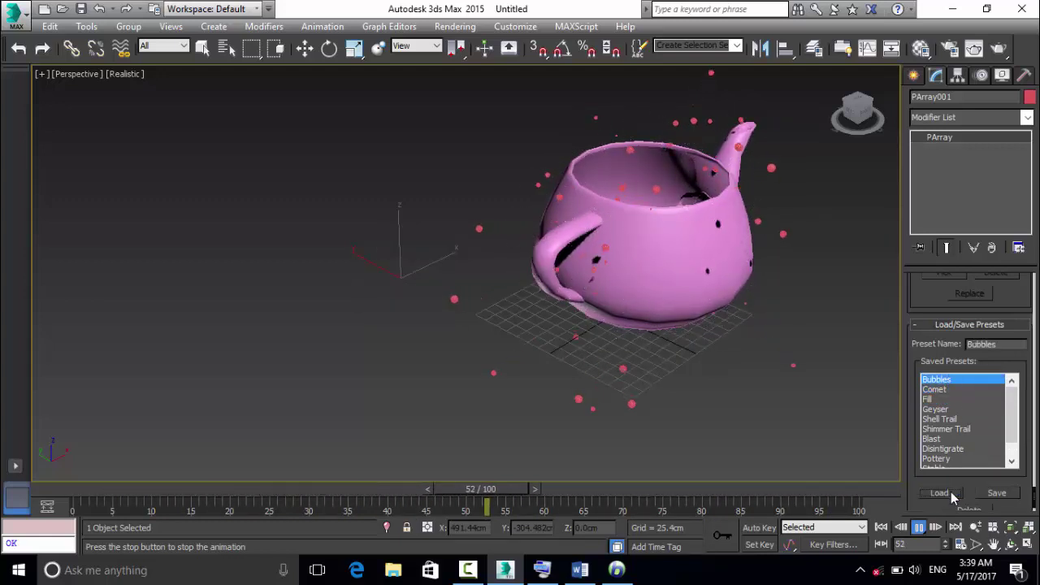
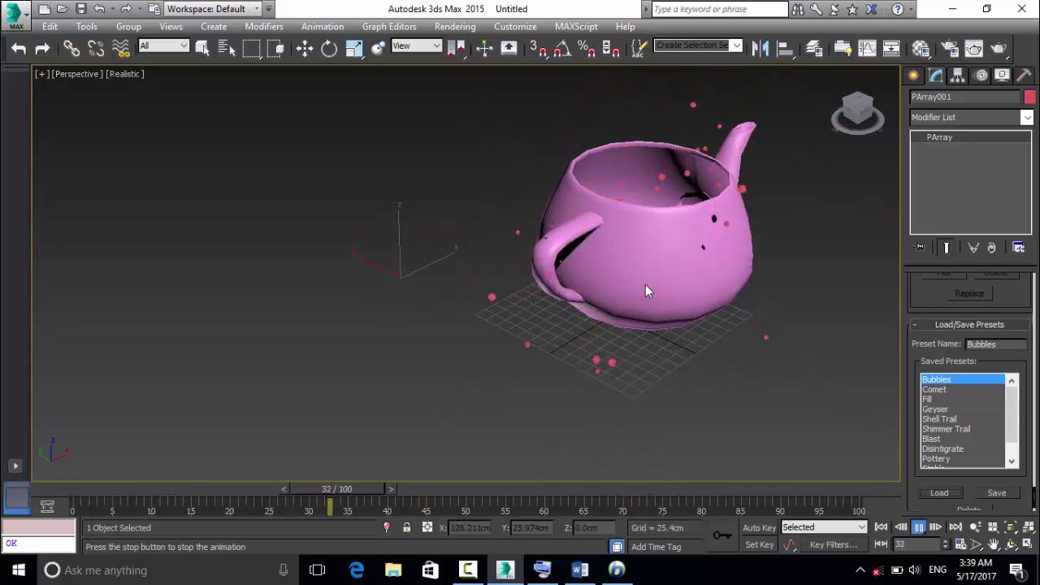
Switch to the Word notes, consult the section on creating a geometric/deformable Bomb space warp, and return to 3ds Max.
{"action": "left_click", "coordinate": [575, 573]}
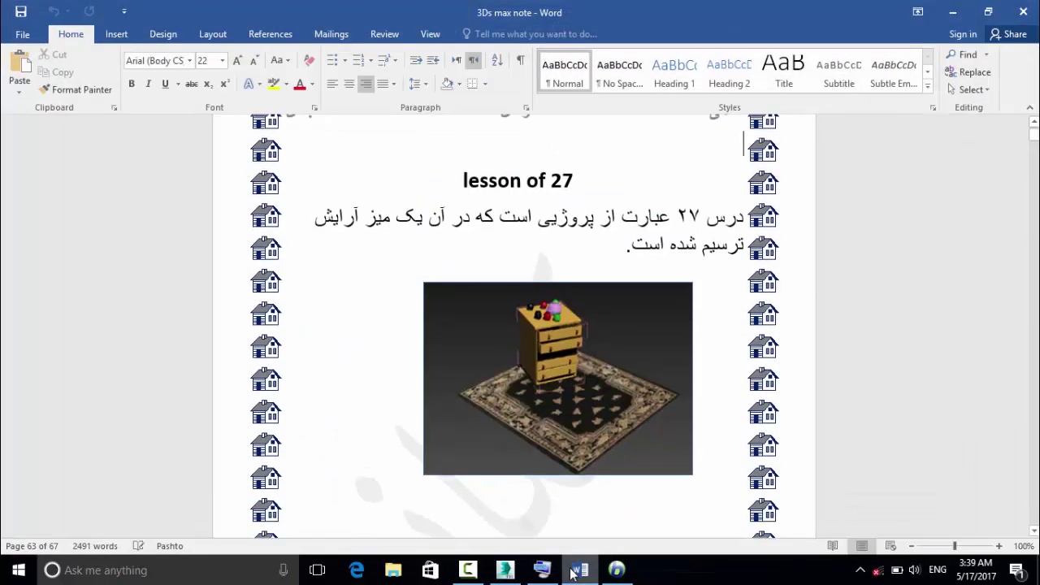
{"action": "left_click_drag", "start_coordinate": [1034, 142], "coordinate": [1011, 505]}
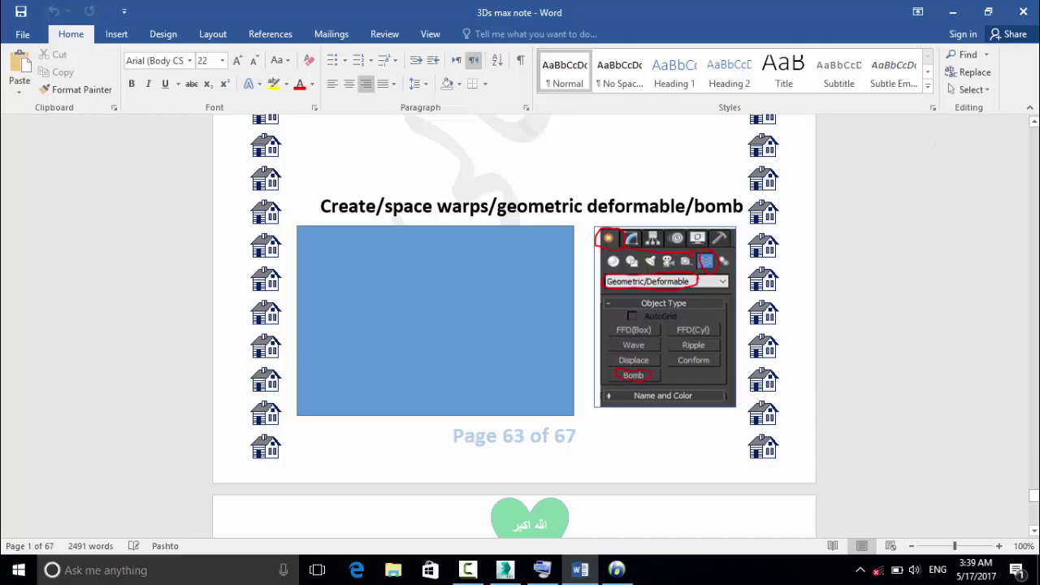
{"action": "left_click", "coordinate": [505, 570]}
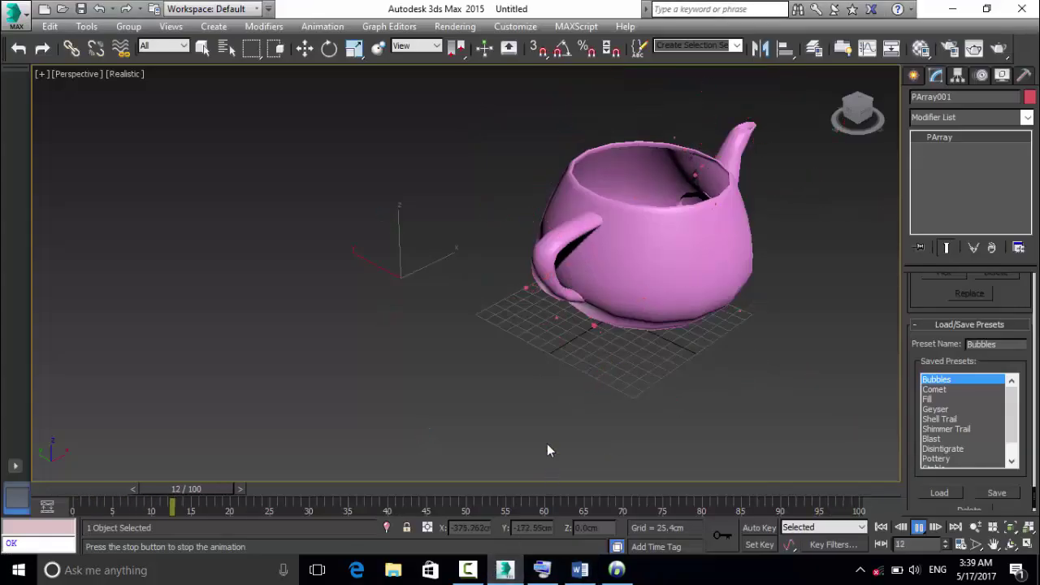
Deselect the PArray, reset the scene without saving the changes, and cancel the Missing Dlls dialog.
{"action": "left_click", "coordinate": [792, 198]}
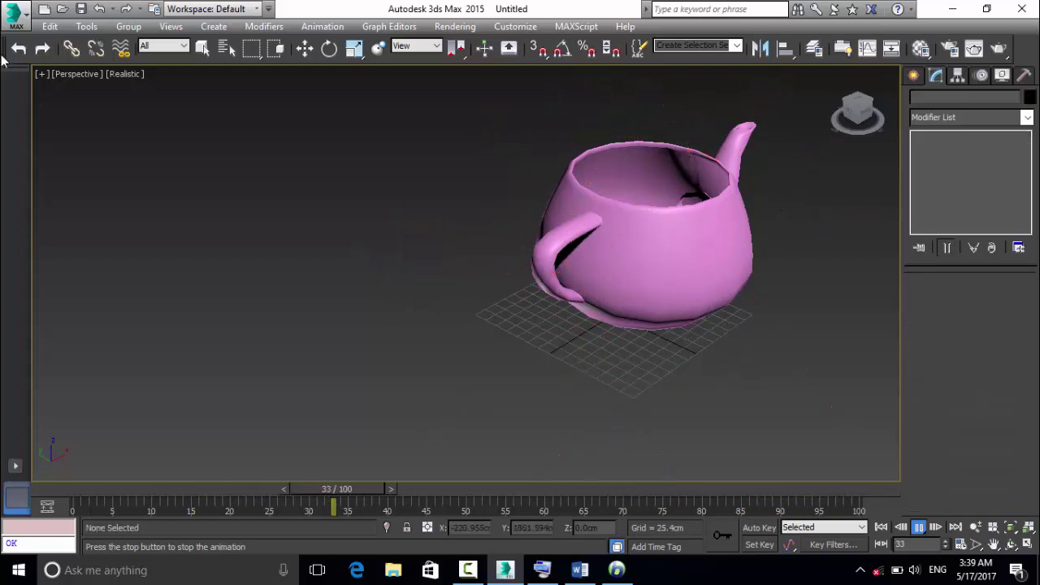
{"action": "left_click", "coordinate": [14, 15]}
{"action": "left_click", "coordinate": [47, 87]}
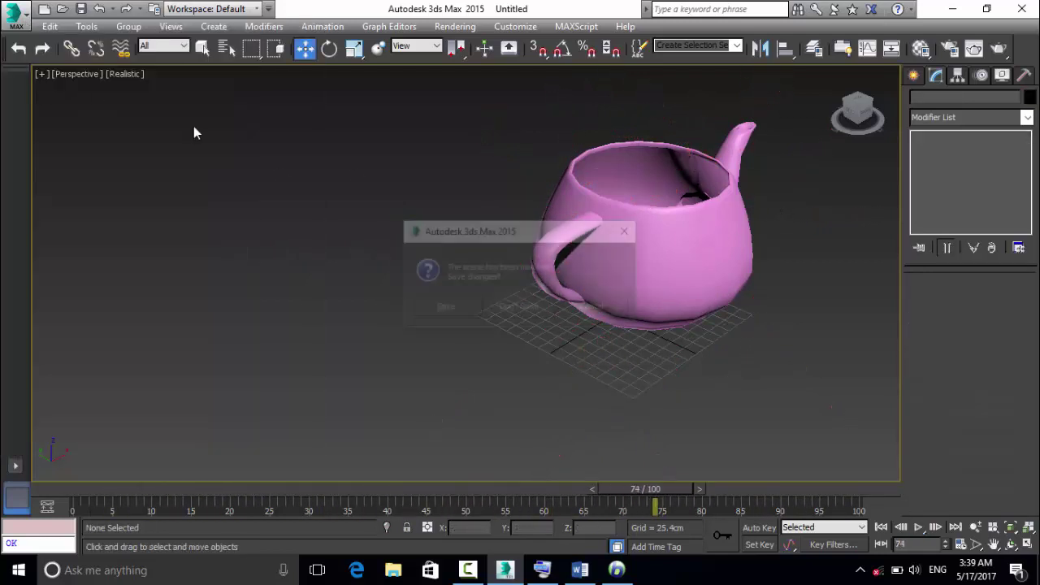
{"action": "left_click", "coordinate": [505, 307]}
{"action": "left_click", "coordinate": [476, 307]}
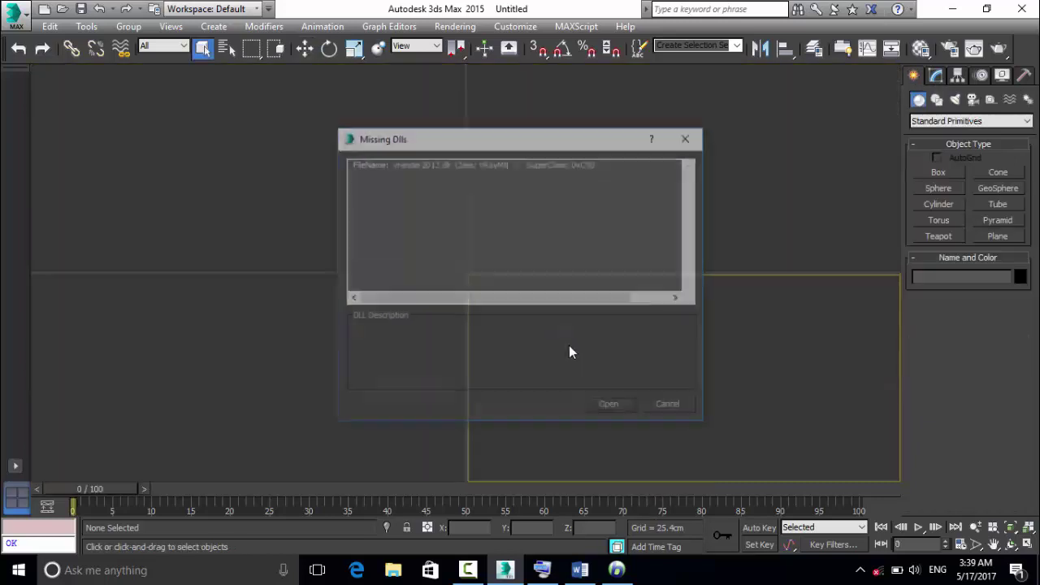
{"action": "left_click", "coordinate": [668, 407]}
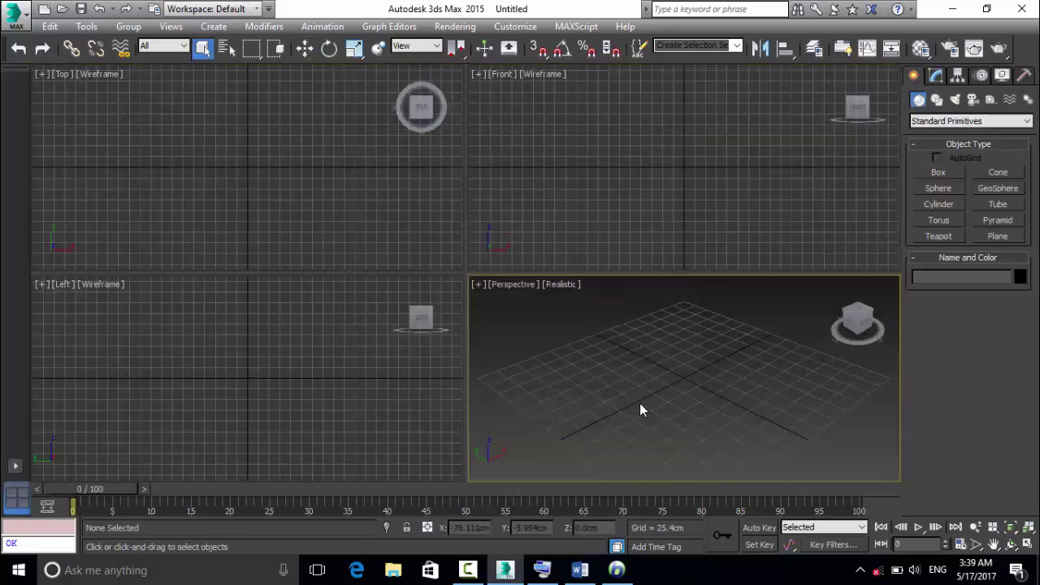
Maximize the Perspective view and create a ground plane about 354 by 349 cm covering the grid.
{"action": "key", "text": "alt+w"}
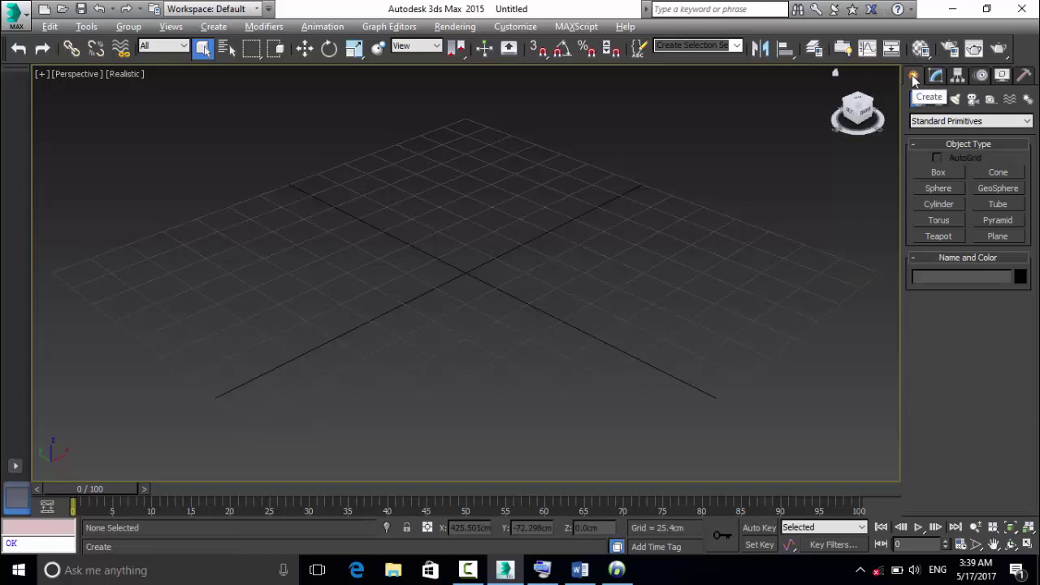
{"action": "left_click", "coordinate": [996, 234]}
{"action": "left_click_drag", "start_coordinate": [874, 272], "coordinate": [51, 271]}
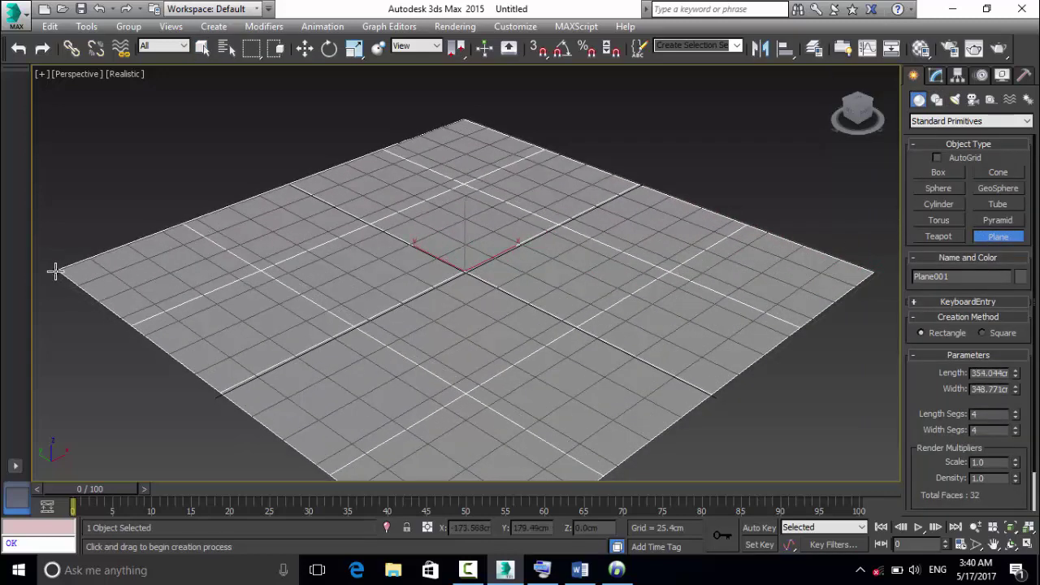
{"action": "right_click", "coordinate": [186, 204]}
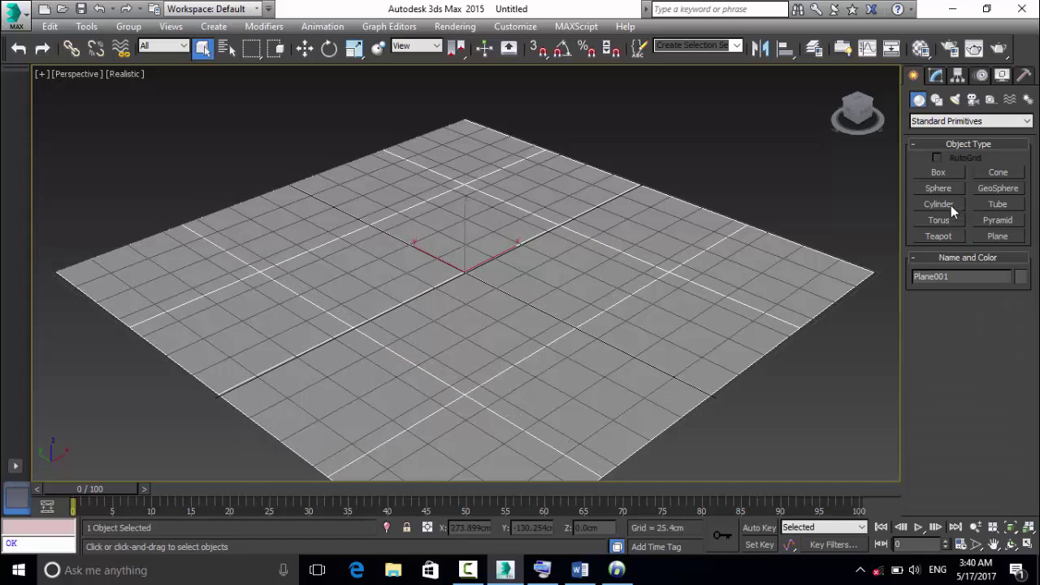
Create a sphere near the back-left side of the plane and raise it to about 37.8 cm in Z.
{"action": "left_click", "coordinate": [942, 186]}
{"action": "left_click_drag", "start_coordinate": [291, 244], "coordinate": [378, 248]}
{"action": "right_click", "coordinate": [370, 210]}
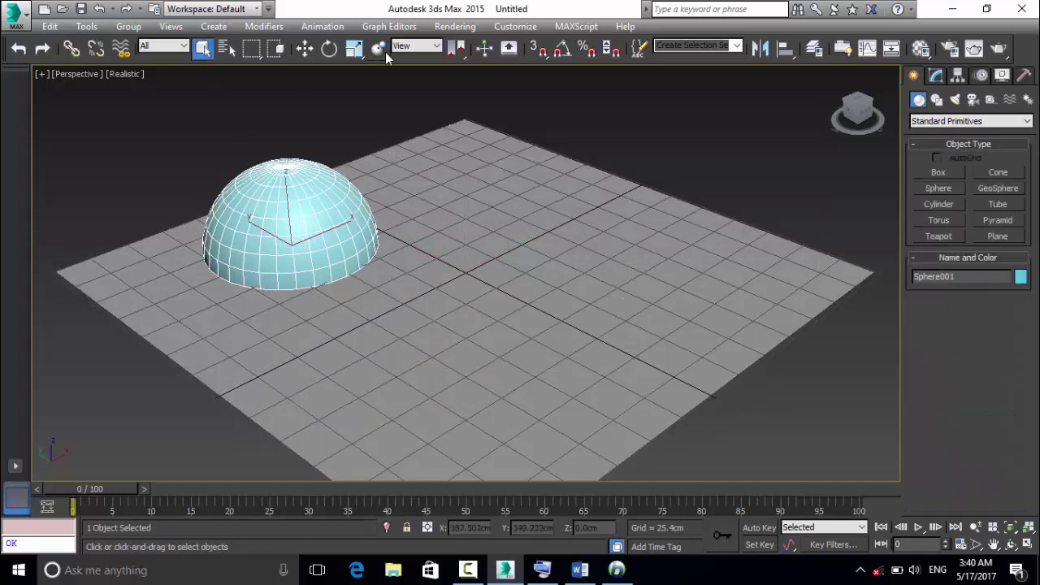
{"action": "left_click", "coordinate": [309, 50]}
{"action": "left_click_drag", "start_coordinate": [275, 185], "coordinate": [271, 126]}
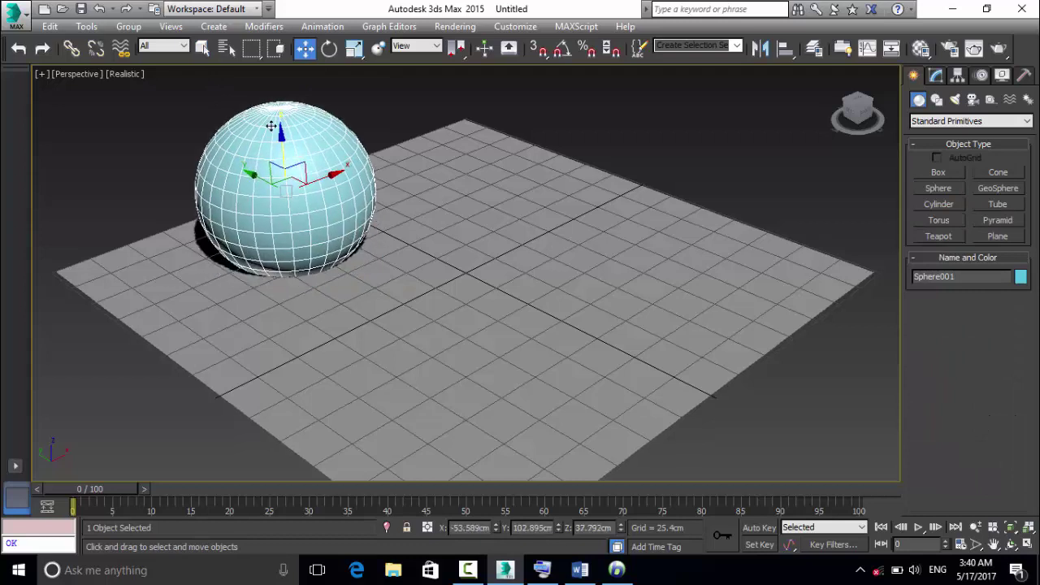
Create a teapot with a radius of about 41.6 cm on the plane, apart from the sphere.
{"action": "left_click", "coordinate": [951, 237]}
{"action": "left_click_drag", "start_coordinate": [573, 286], "coordinate": [620, 321]}
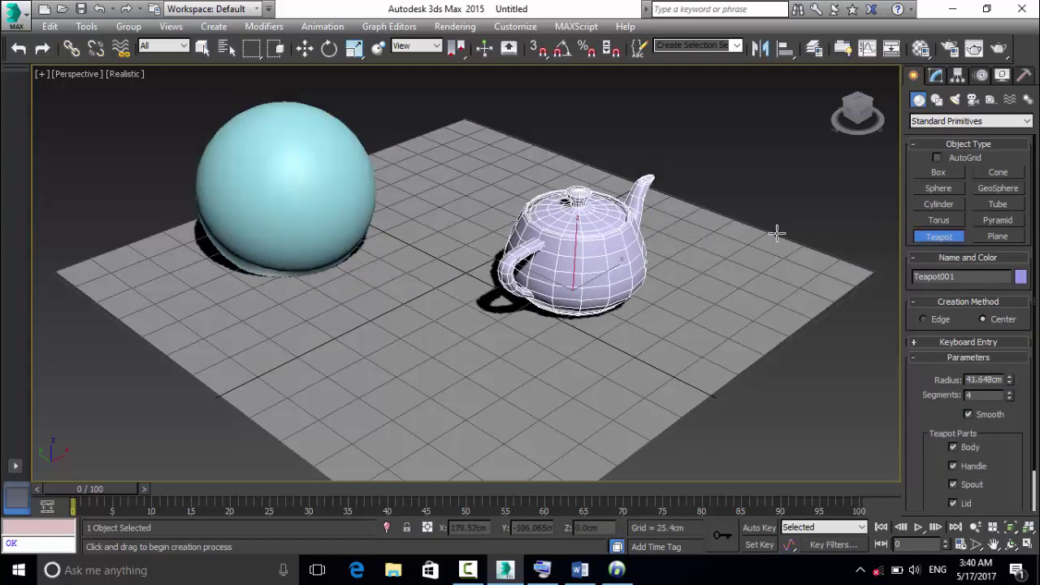
{"action": "key", "text": "w"}
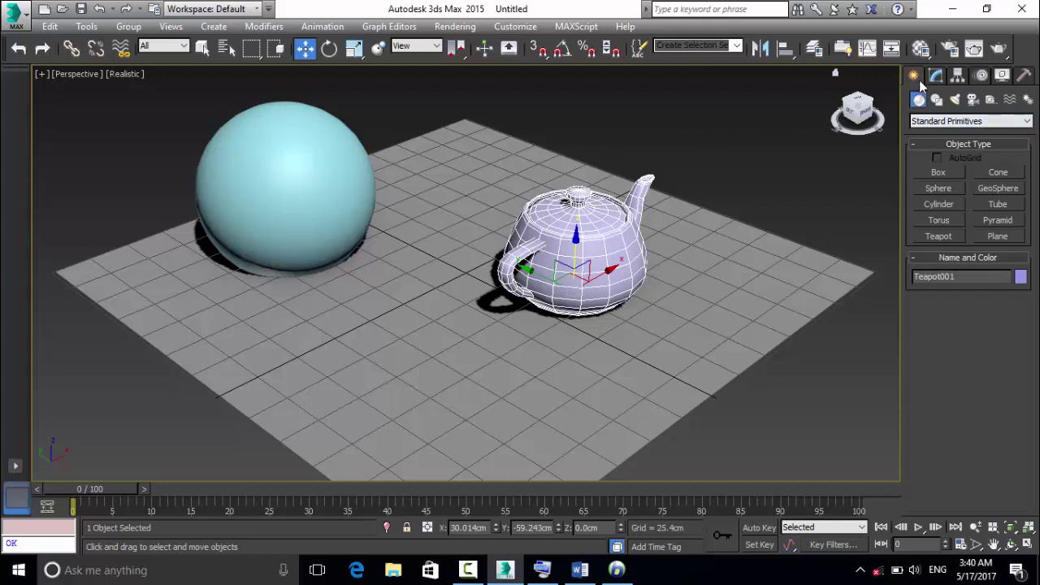
Place a Geometric/Deformable Bomb space warp just beyond the plane's edge, behind the teapot.
{"action": "left_click", "coordinate": [1010, 100]}
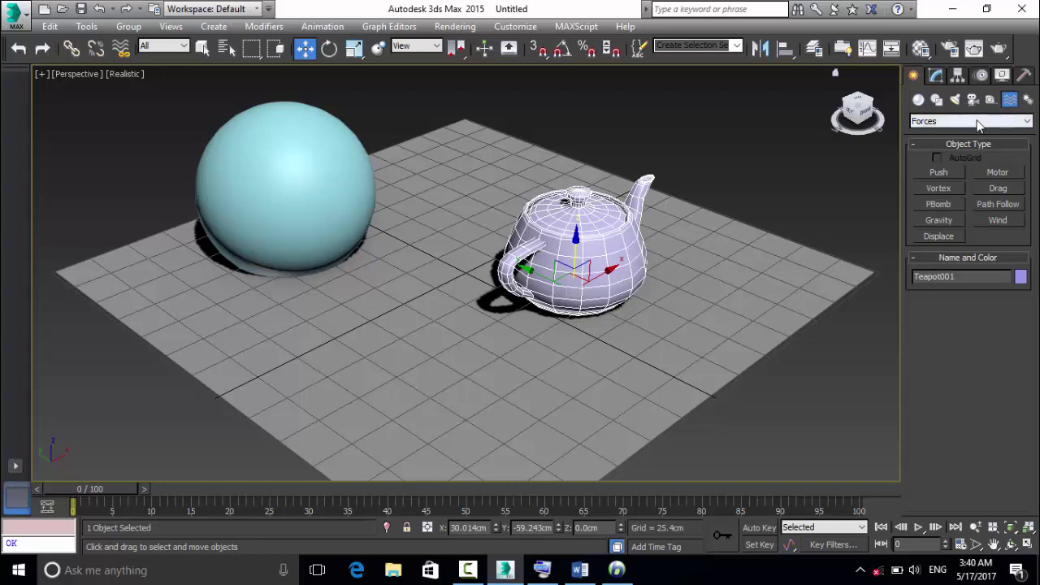
{"action": "left_click", "coordinate": [978, 122]}
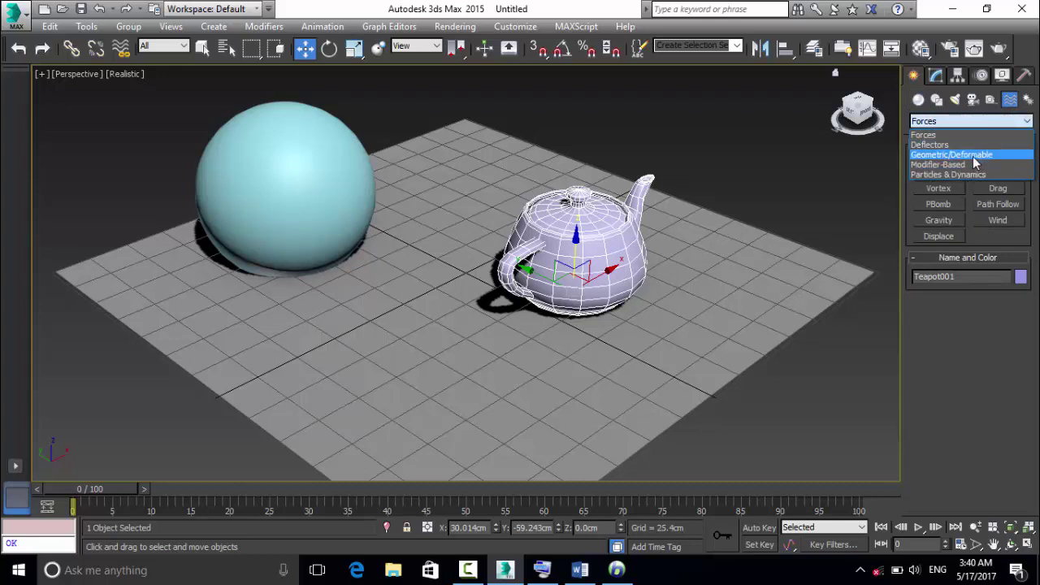
{"action": "left_click", "coordinate": [976, 155]}
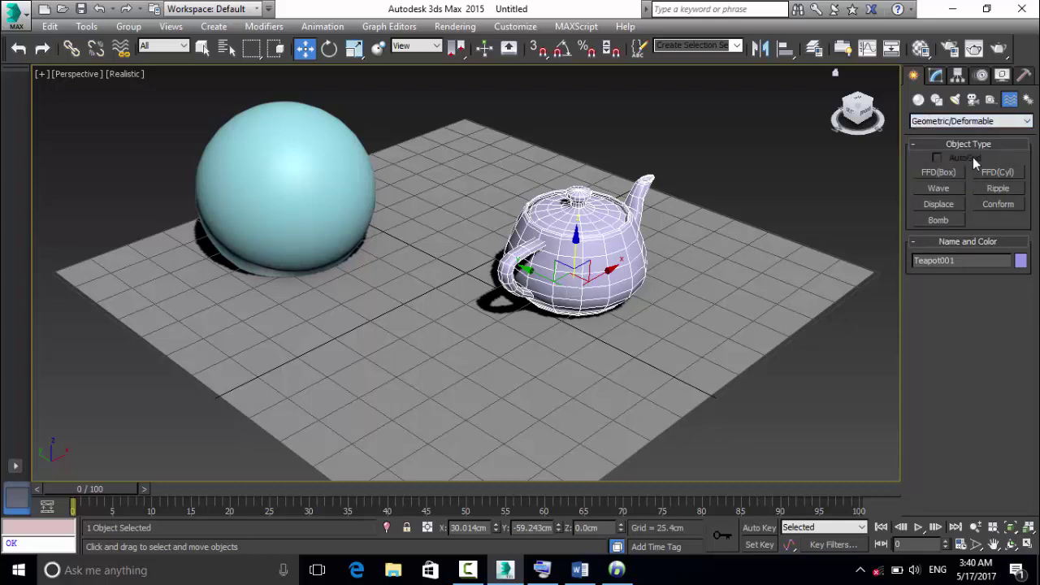
{"action": "left_click", "coordinate": [747, 151]}
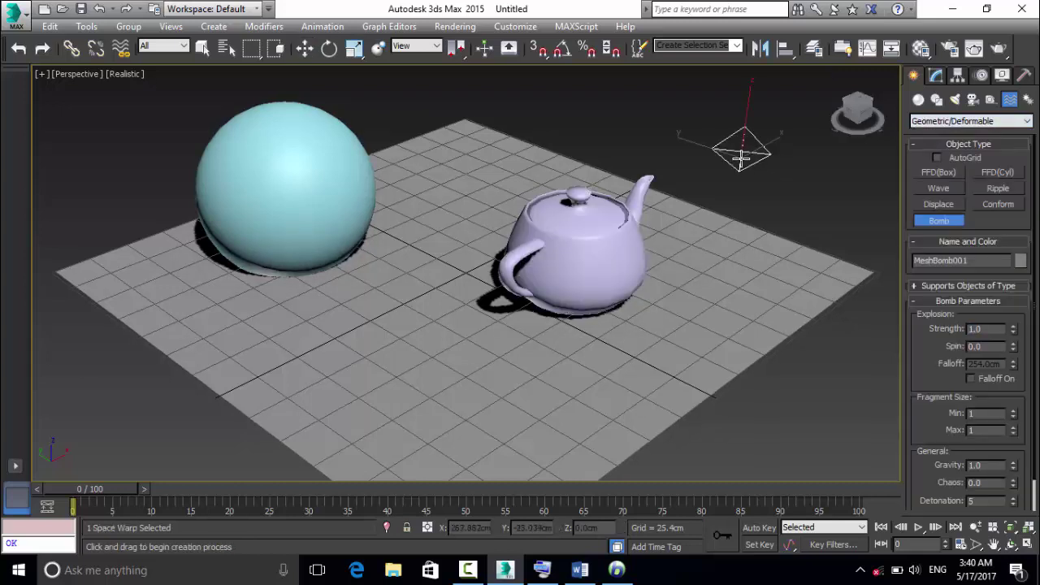
{"action": "right_click", "coordinate": [792, 130]}
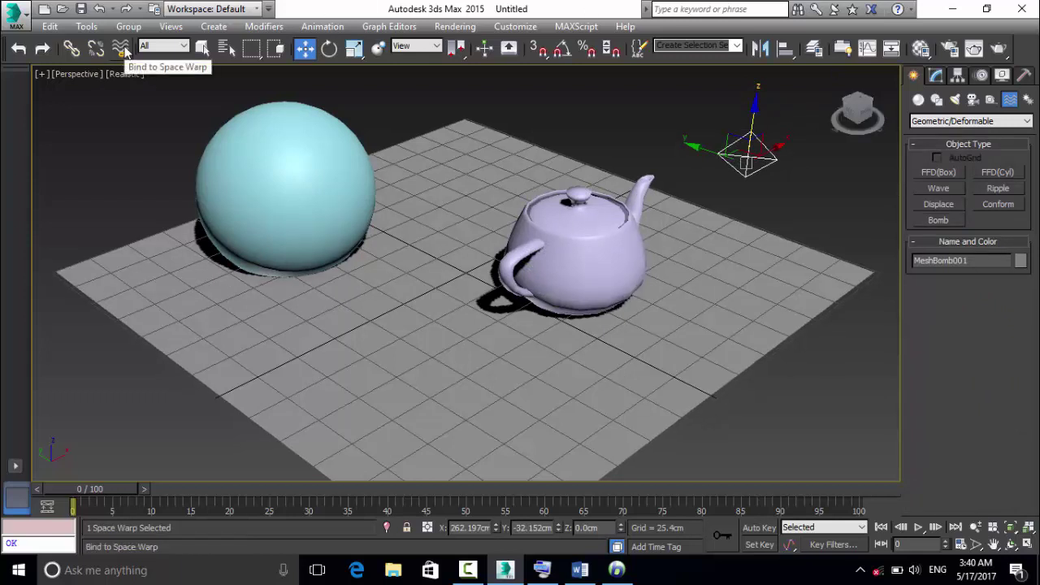
Bind the teapot and the sphere to the Bomb space warp.
{"action": "left_click", "coordinate": [121, 49]}
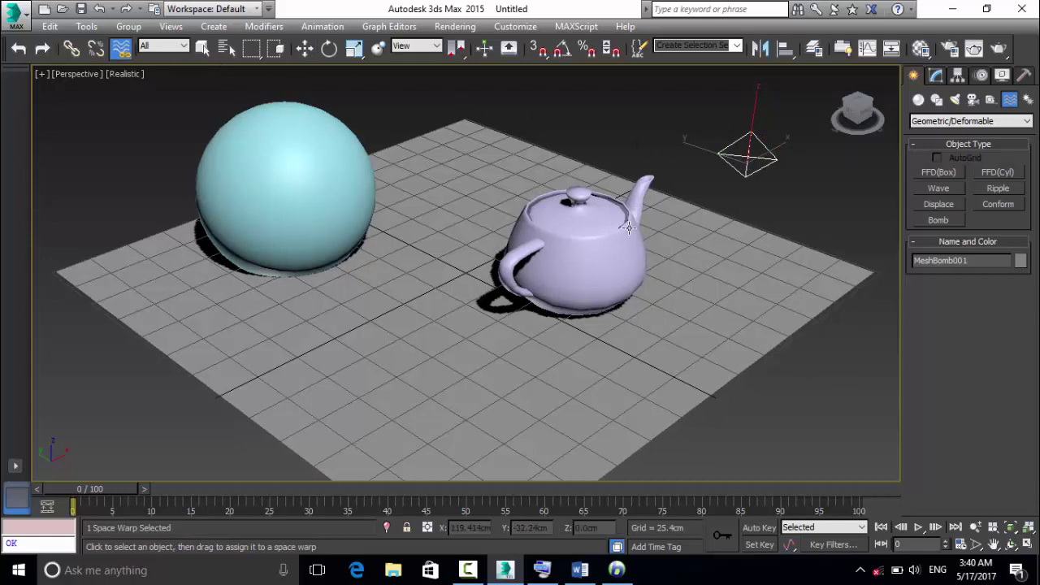
{"action": "left_click_drag", "start_coordinate": [629, 227], "coordinate": [639, 225]}
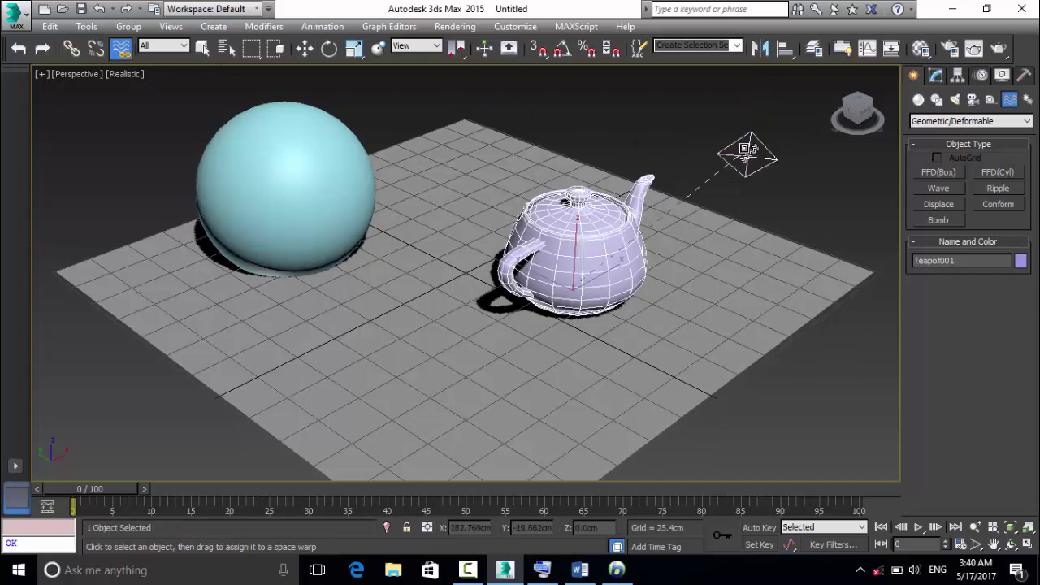
{"action": "left_click", "coordinate": [302, 156]}
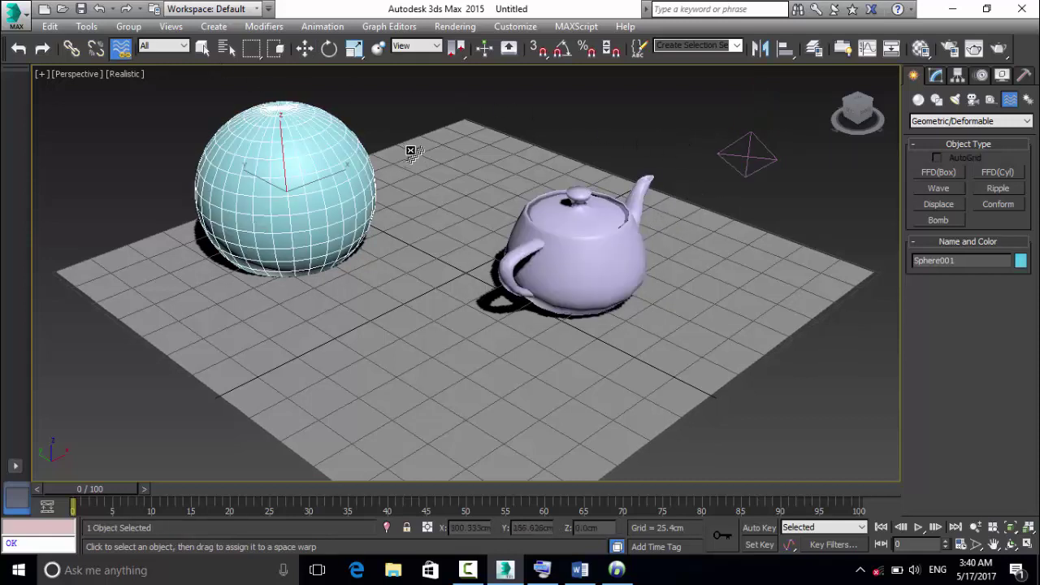
{"action": "right_click", "coordinate": [772, 152]}
Play the explosion animation, stop it at frame 20, and delete the ground plane.
{"action": "left_click", "coordinate": [920, 528]}
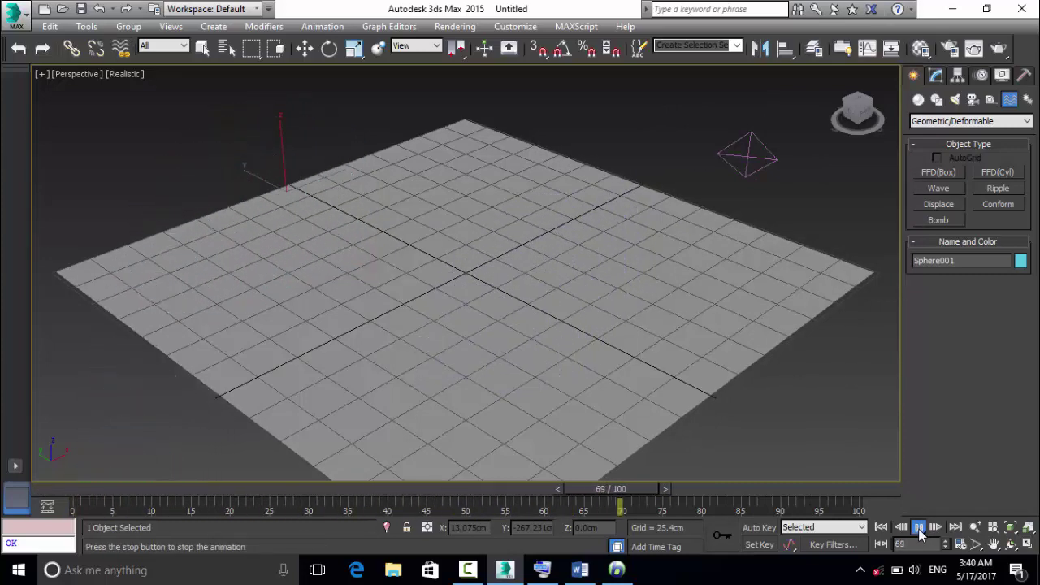
{"action": "left_click", "coordinate": [919, 529]}
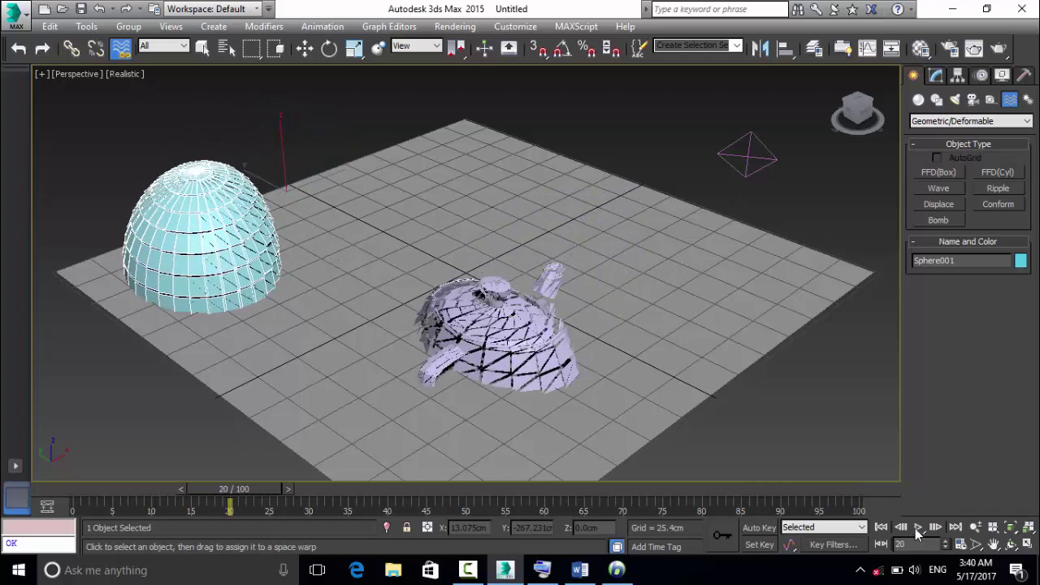
{"action": "left_click", "coordinate": [706, 324]}
{"action": "key", "text": "Delete"}
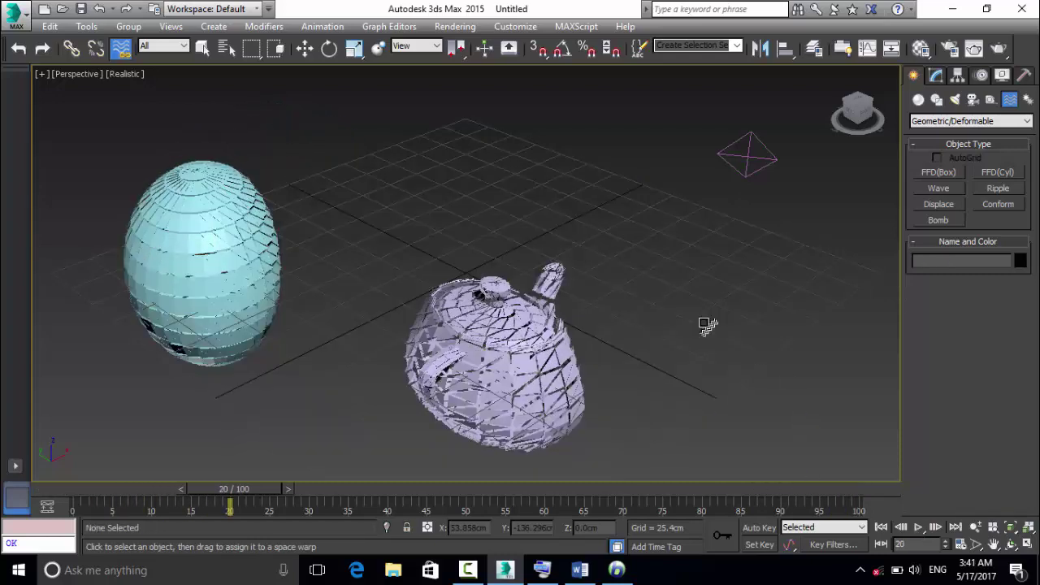
{"action": "scroll", "coordinate": [699, 292], "scroll_direction": "down", "scroll_amount": 5}
{"action": "scroll", "coordinate": [683, 293], "scroll_direction": "up", "scroll_amount": 5}
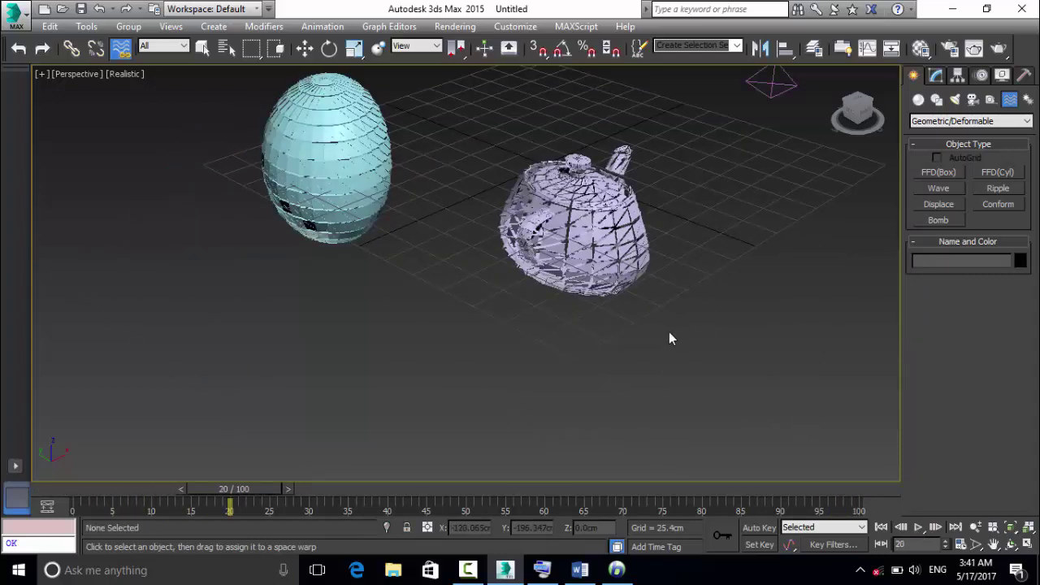
Replay the explosion without the ground plane and stop it at frame 18.
{"action": "left_click", "coordinate": [918, 528]}
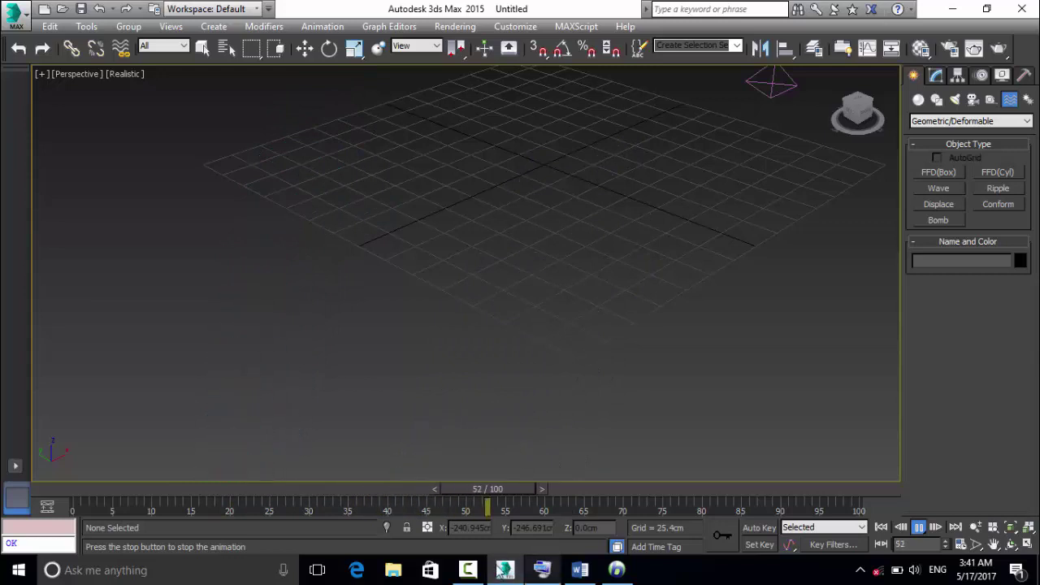
{"action": "left_click", "coordinate": [468, 570]}
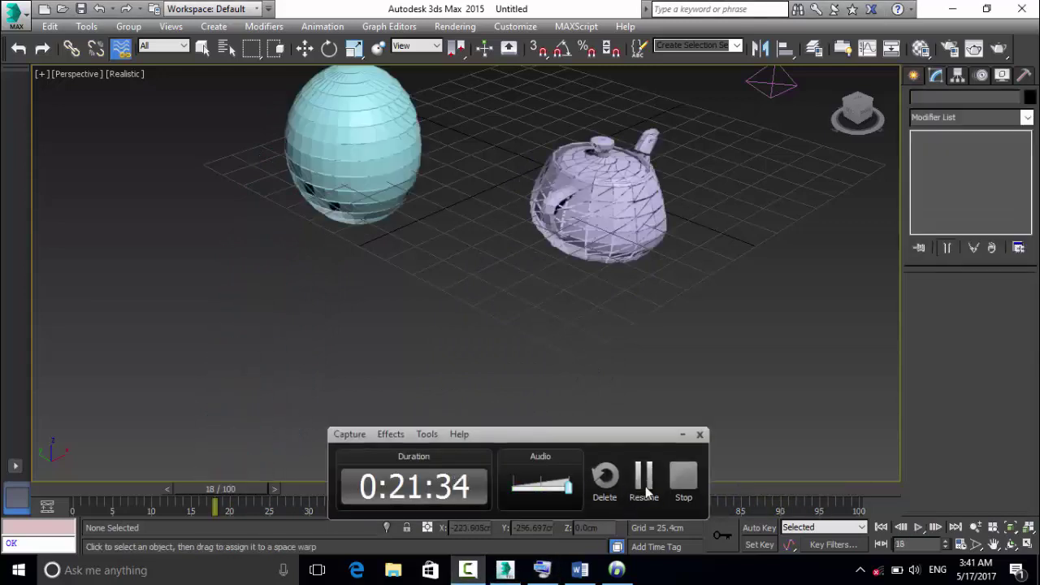
{"action": "left_click", "coordinate": [720, 263]}
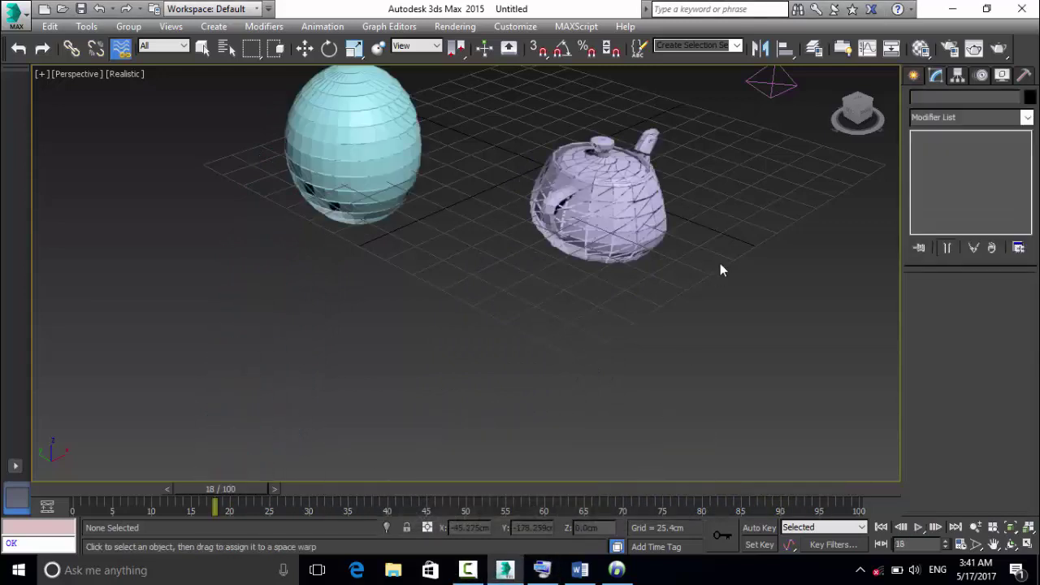
Select the Bomb space warp and set its Strength to 1.105 and its Spin to 0.5.
{"action": "left_click", "coordinate": [771, 86]}
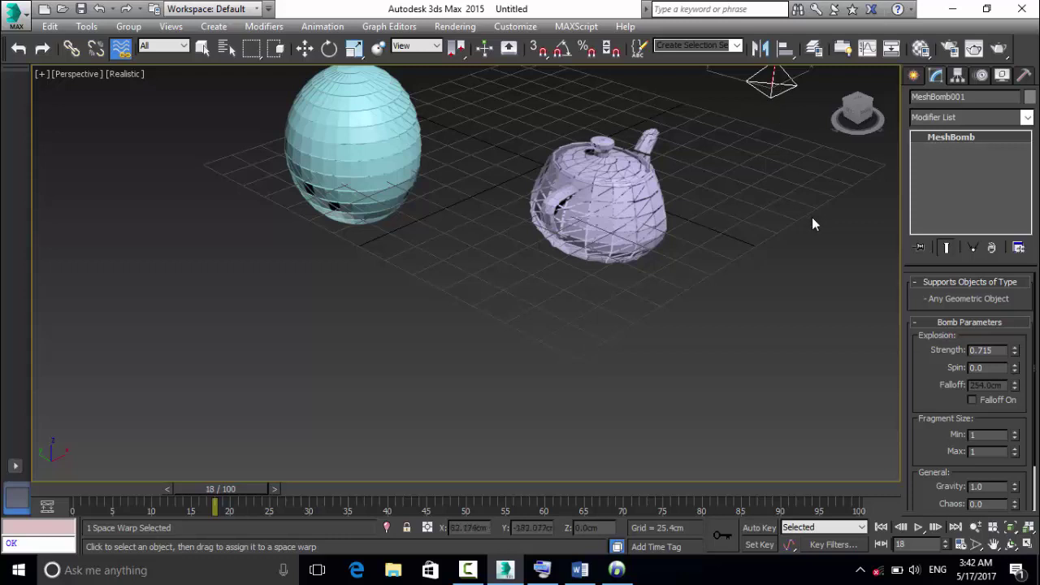
{"action": "scroll", "coordinate": [785, 114], "scroll_direction": "down", "scroll_amount": 2}
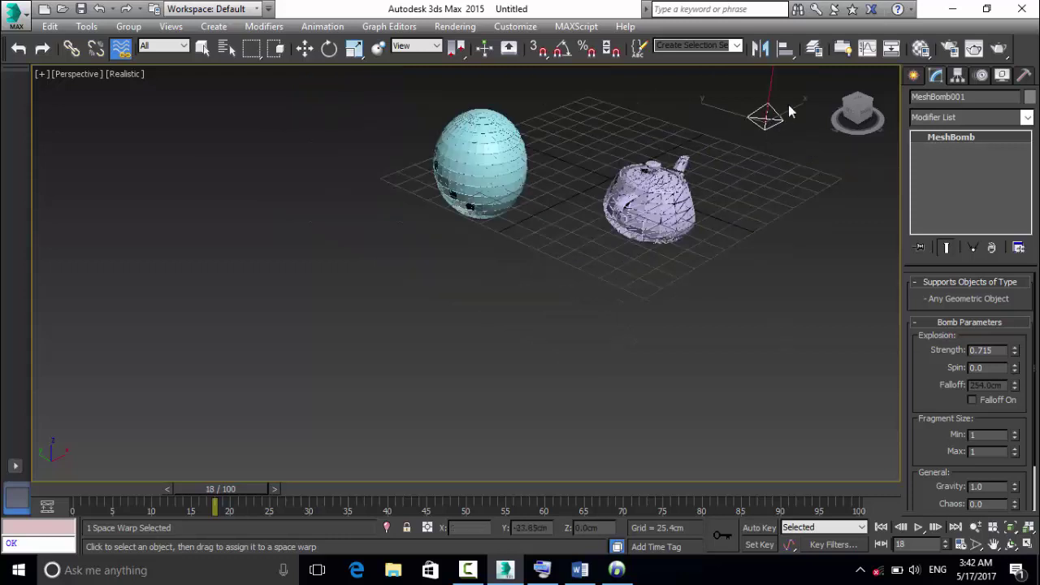
{"action": "scroll", "coordinate": [789, 104], "scroll_direction": "up", "scroll_amount": 4}
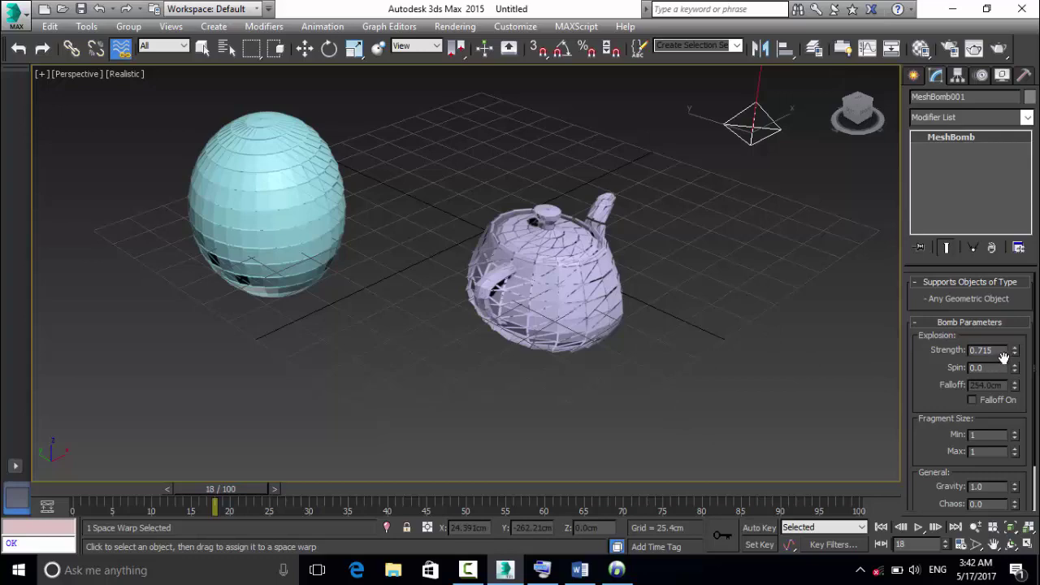
{"action": "left_click_drag", "start_coordinate": [1015, 351], "coordinate": [935, 321]}
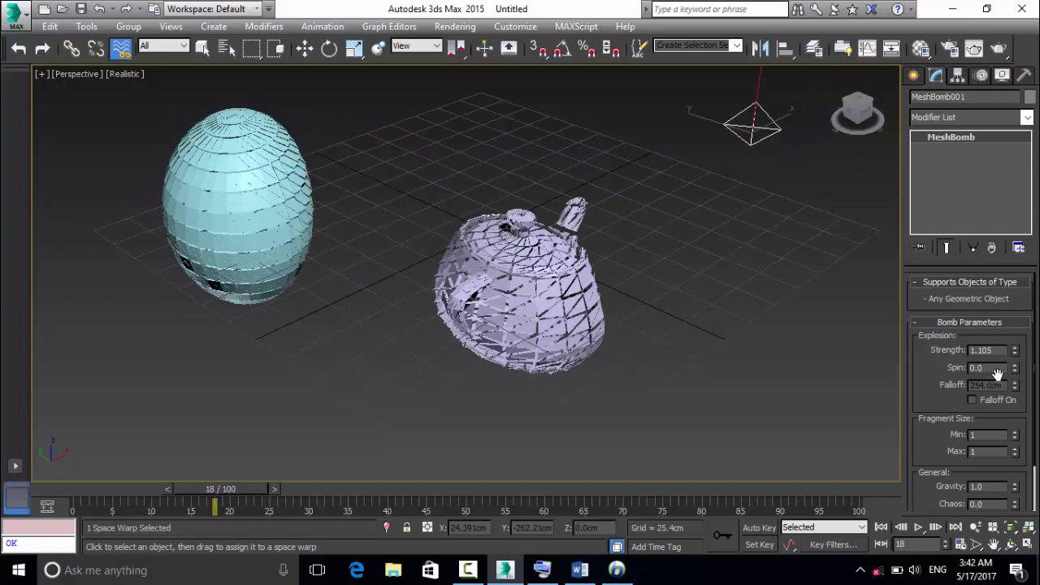
{"action": "left_click_drag", "start_coordinate": [1015, 370], "coordinate": [982, 327]}
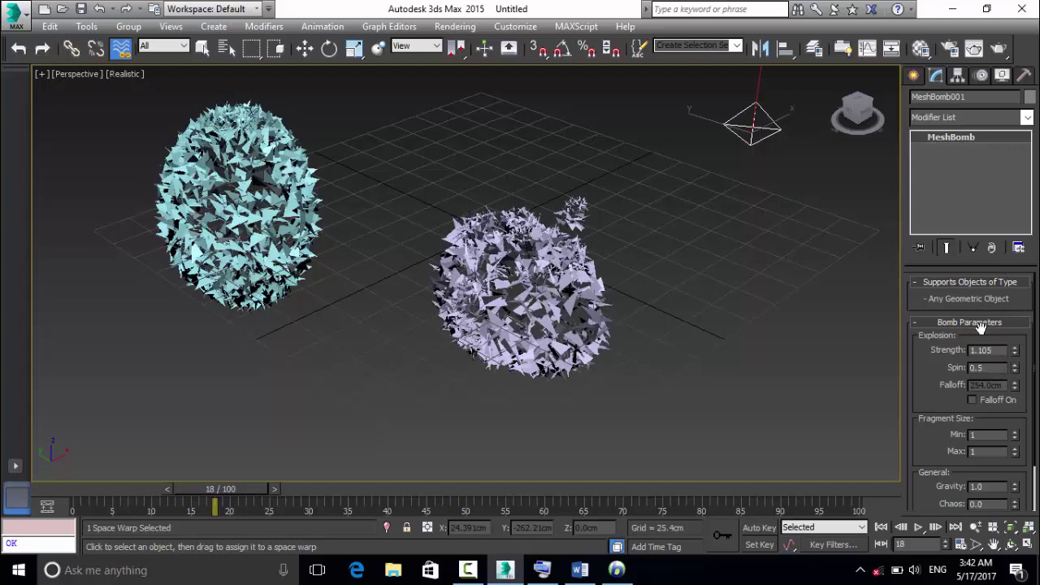
Turn on the Bomb's Falloff, set its range to 472.44 cm, and preview the explosion up to frame 19.
{"action": "left_click", "coordinate": [1014, 404]}
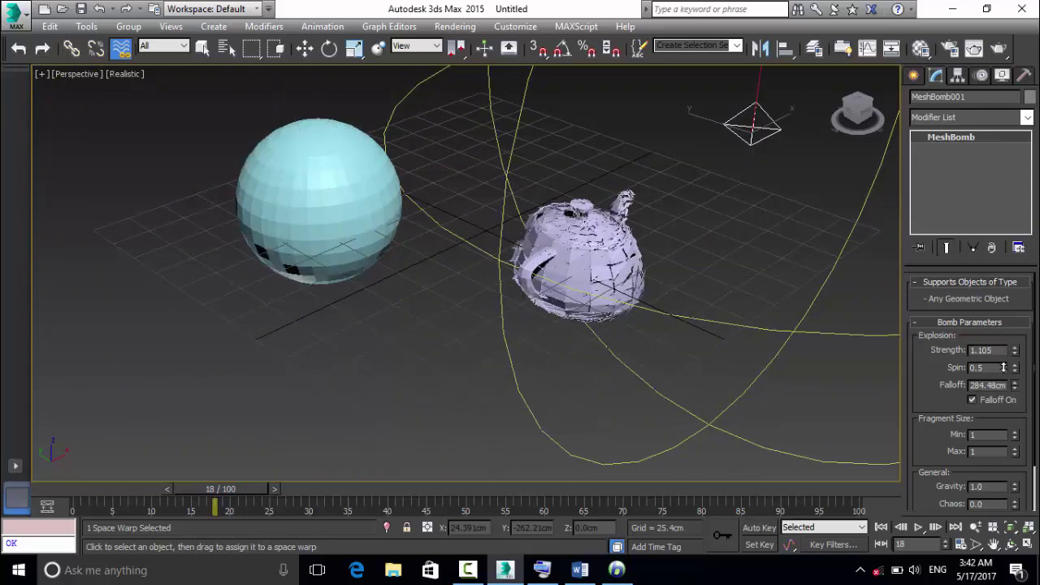
{"action": "left_click_drag", "start_coordinate": [1005, 367], "coordinate": [992, 317]}
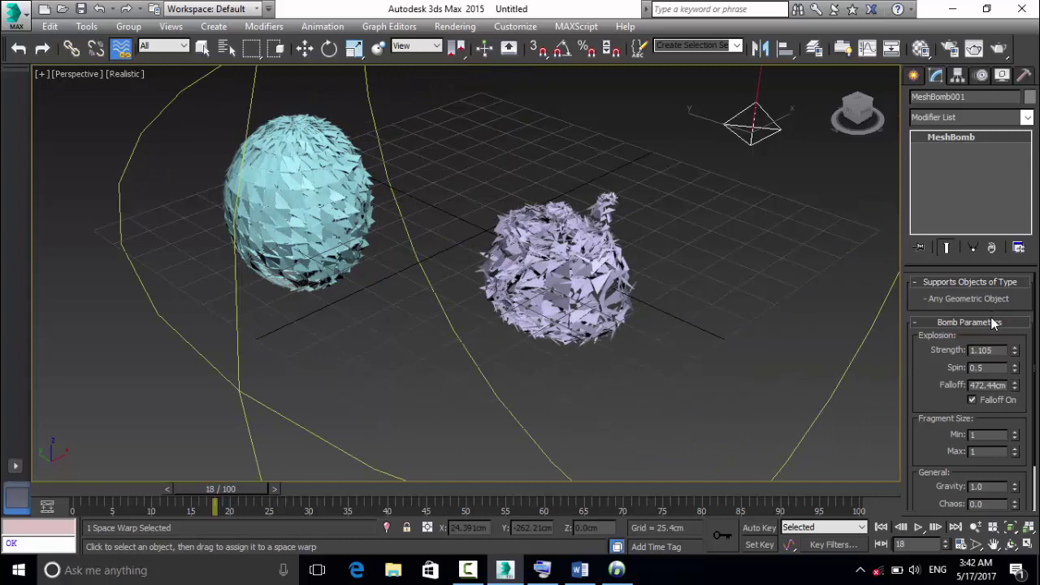
{"action": "scroll", "coordinate": [710, 317], "scroll_direction": "down", "scroll_amount": 6}
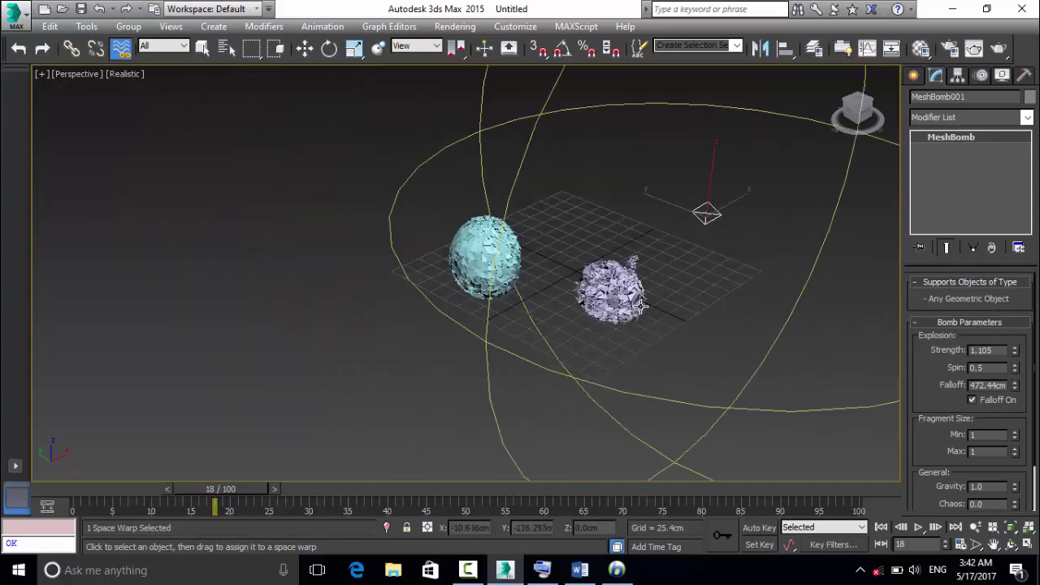
{"action": "scroll", "coordinate": [809, 313], "scroll_direction": "up", "scroll_amount": 3}
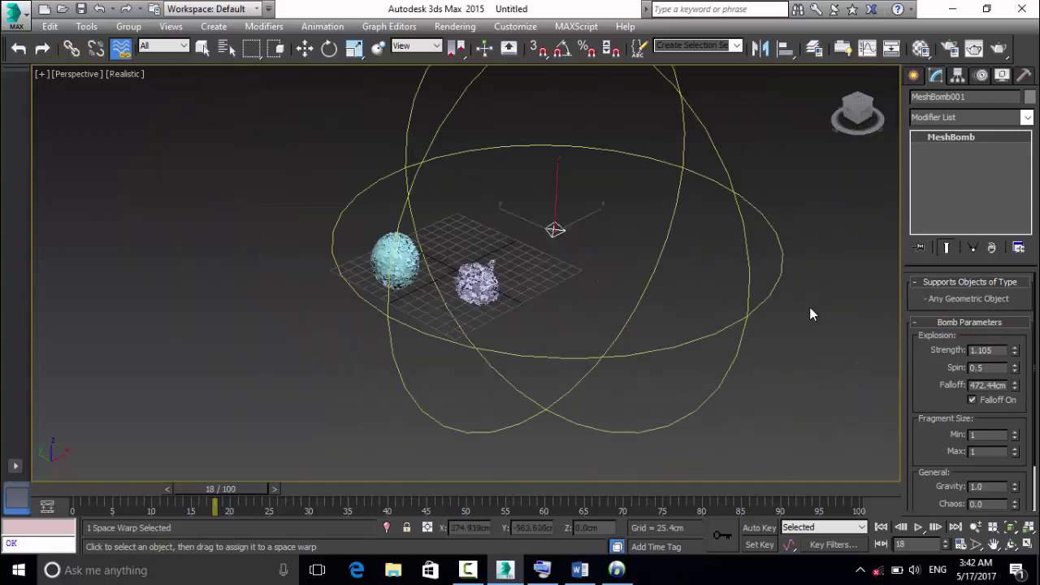
{"action": "left_click", "coordinate": [919, 528]}
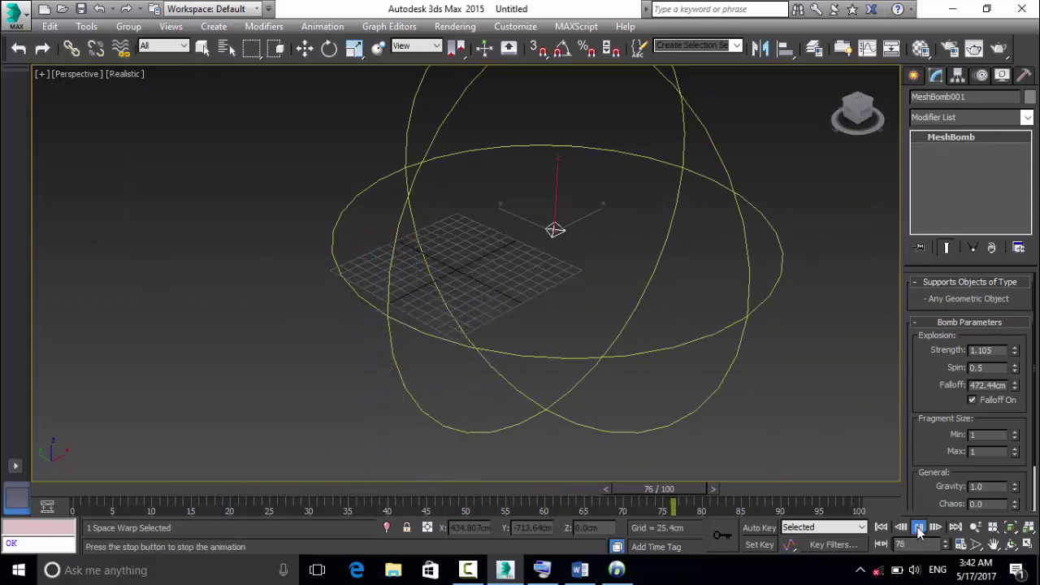
{"action": "left_click", "coordinate": [917, 526]}
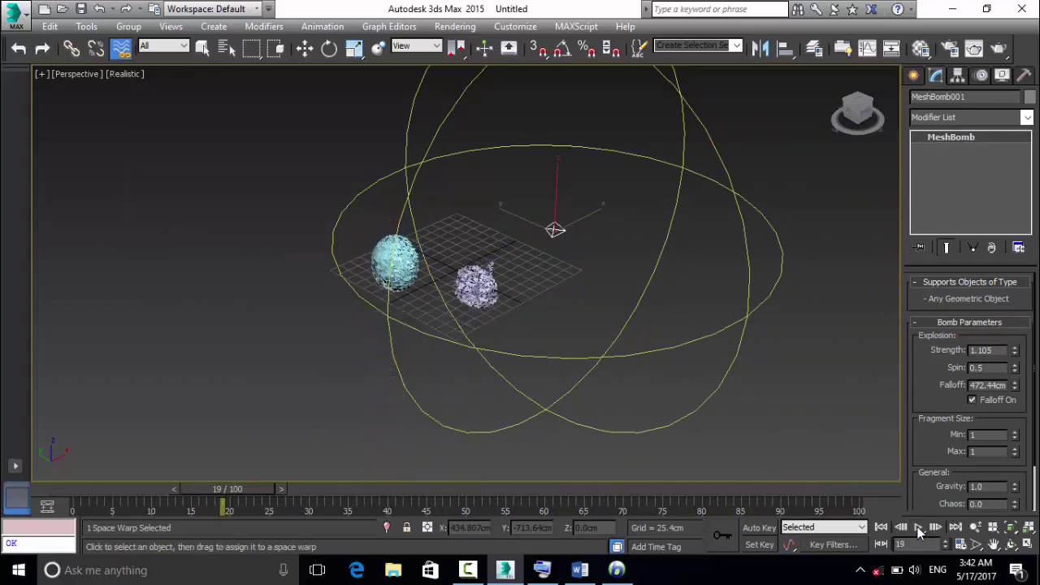
Preview the explosion with the Bomb's Falloff at 89.764 cm, stop at frame 35, and raise the Falloff to about 969.447 cm.
{"action": "left_click_drag", "start_coordinate": [1015, 389], "coordinate": [1005, 450]}
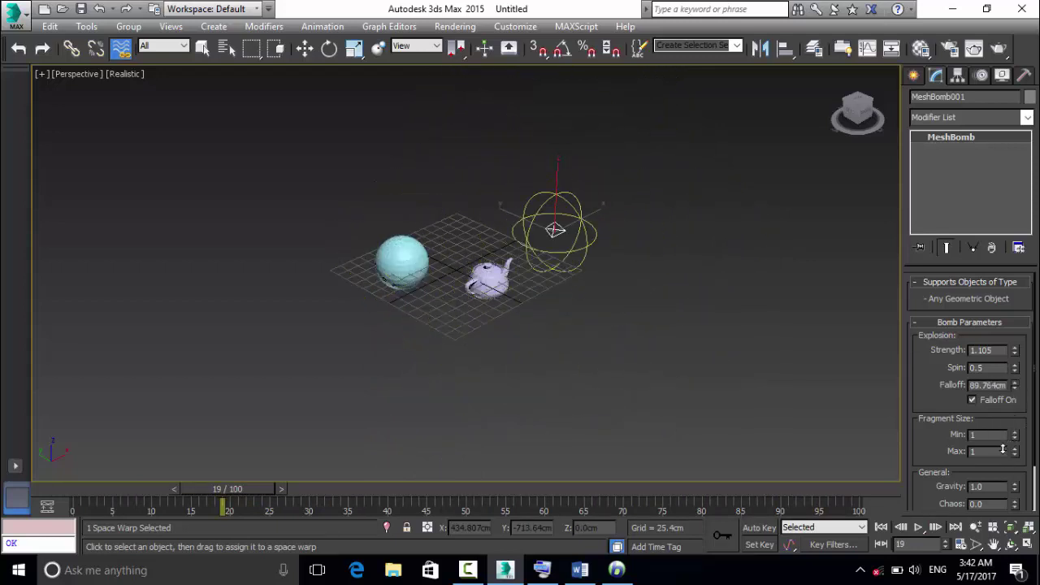
{"action": "left_click", "coordinate": [918, 527]}
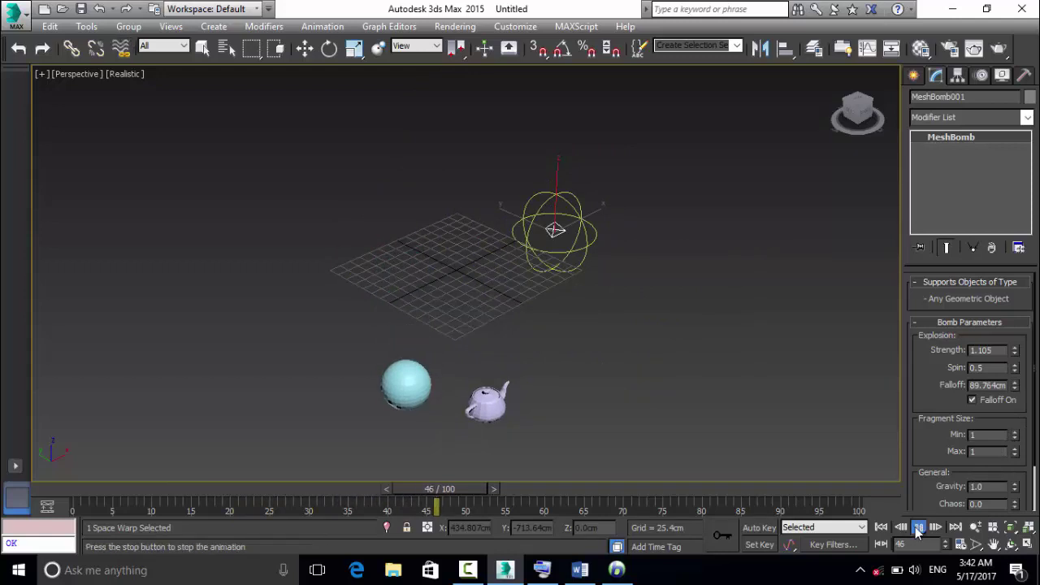
{"action": "left_click", "coordinate": [917, 527]}
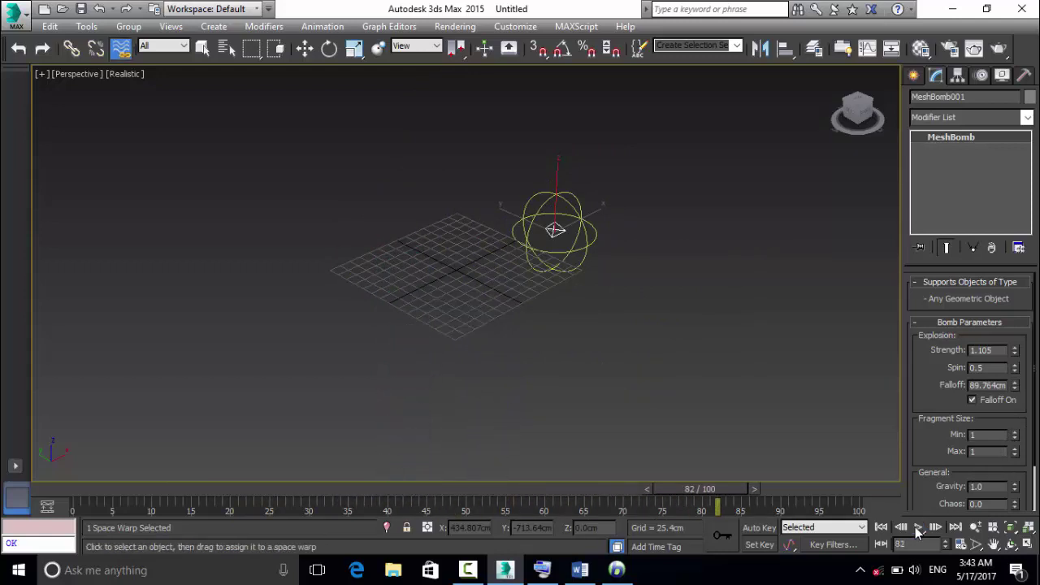
{"action": "left_click", "coordinate": [918, 526]}
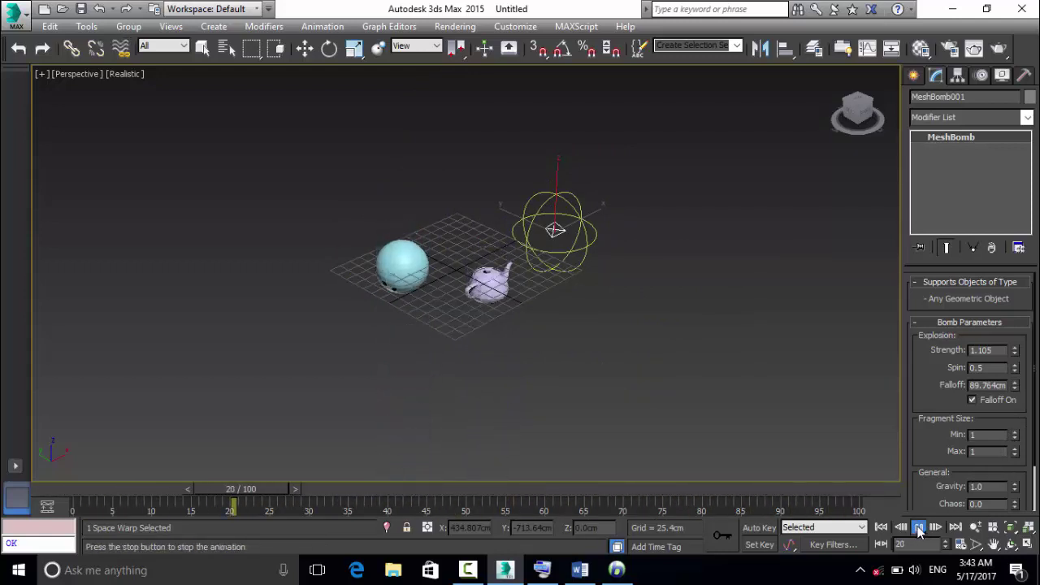
{"action": "left_click", "coordinate": [920, 528]}
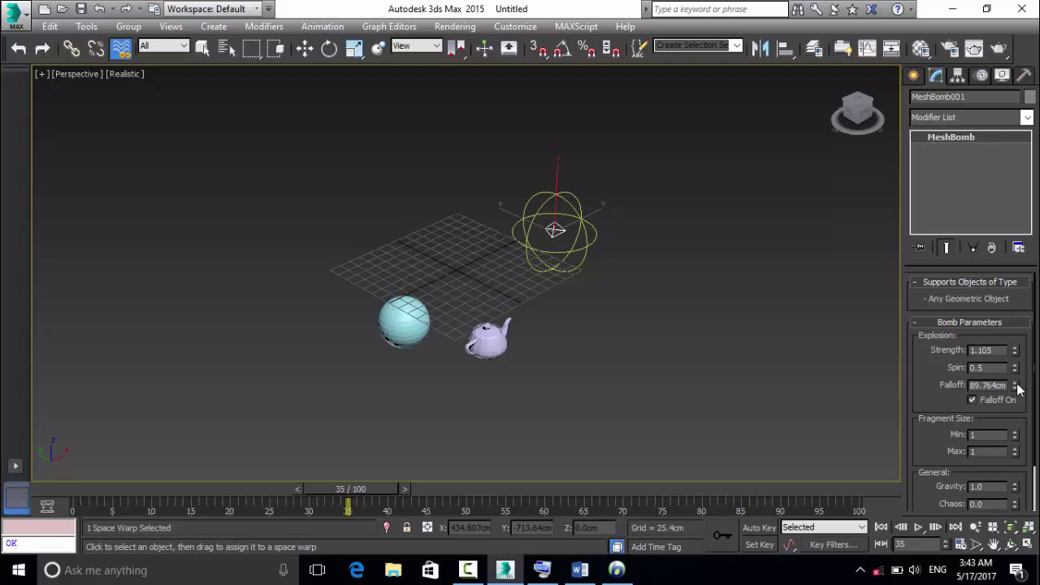
{"action": "left_click_drag", "start_coordinate": [1014, 385], "coordinate": [989, 212]}
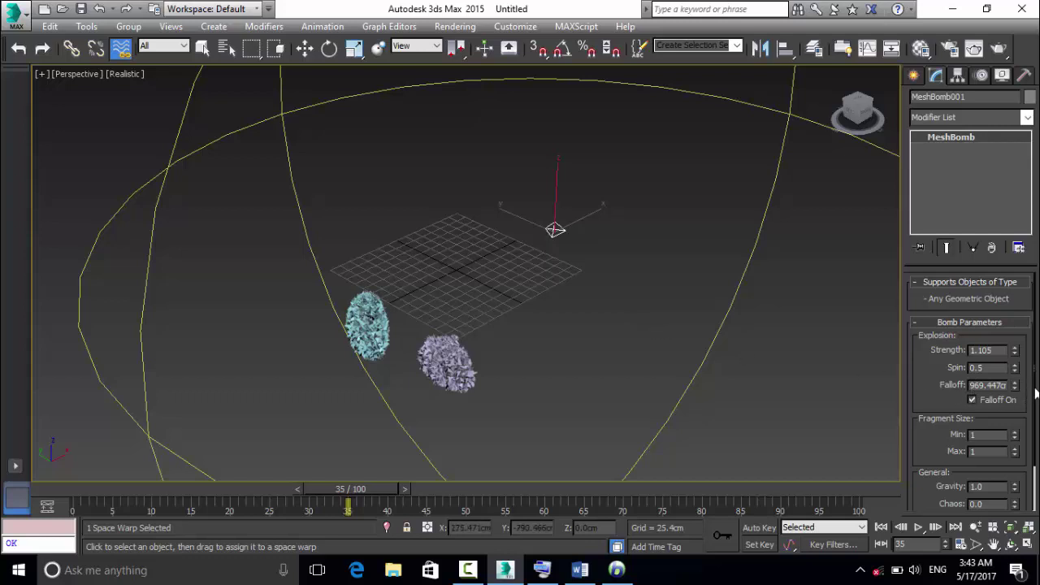
Try the Bomb's minimum fragment size at 4 and 7, and set it back to 1.
{"action": "scroll", "coordinate": [1035, 406], "scroll_direction": "down", "scroll_amount": 2}
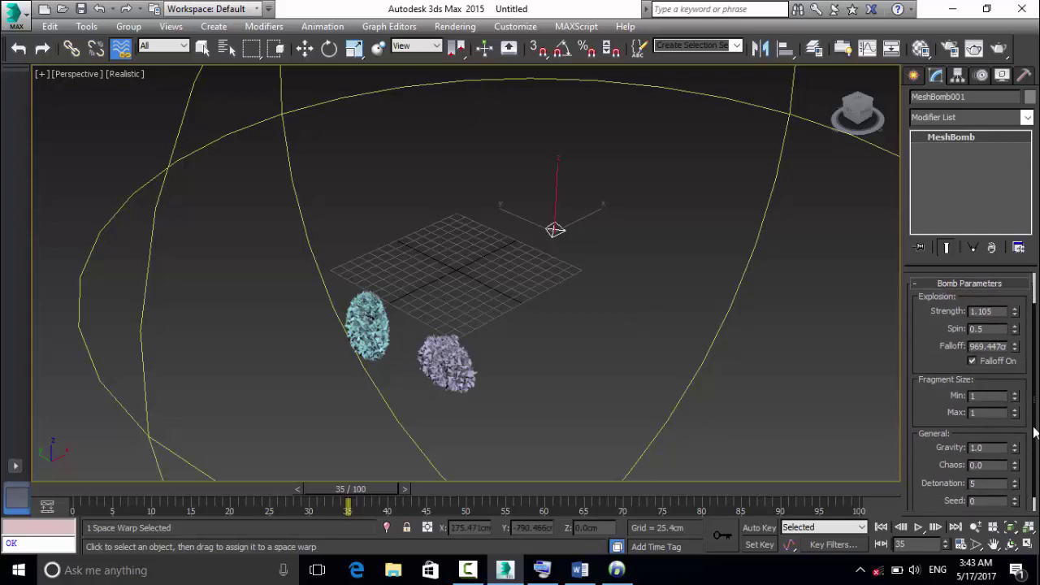
{"action": "left_click_drag", "start_coordinate": [1015, 396], "coordinate": [1014, 372]}
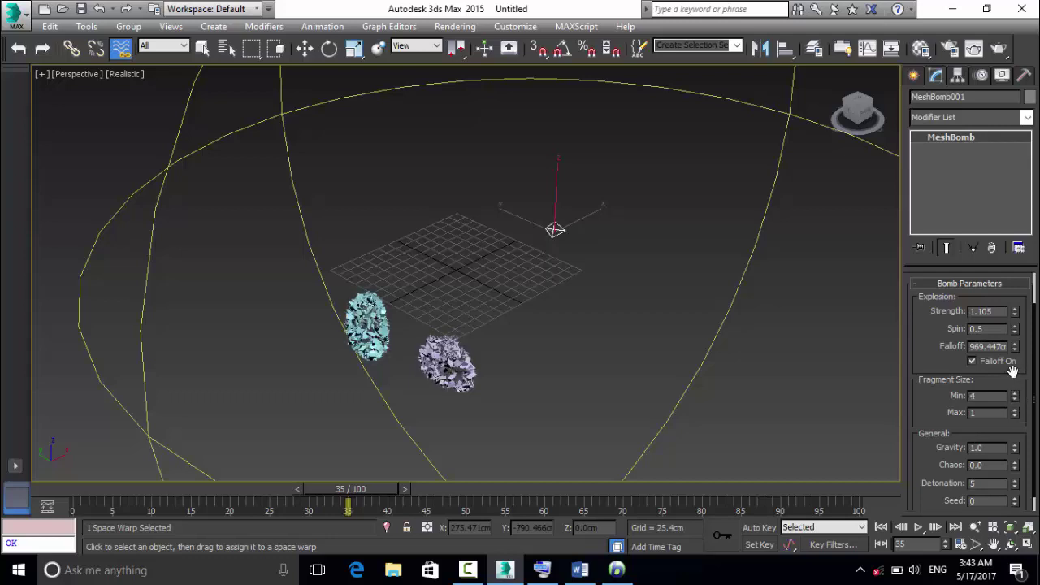
{"action": "left_click", "coordinate": [1015, 395]}
{"action": "left_click", "coordinate": [1014, 394]}
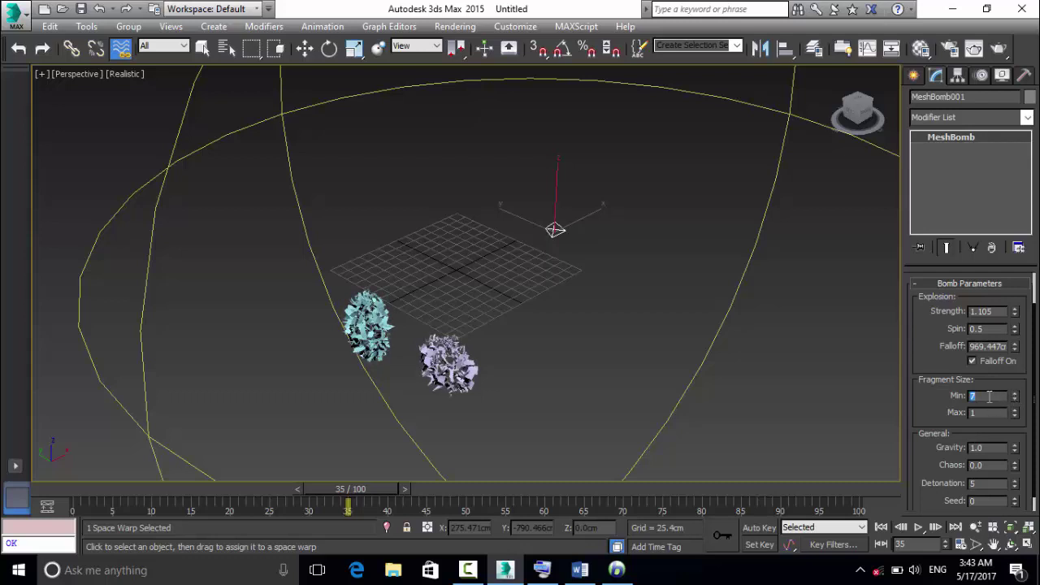
{"action": "type", "text": "1"}
{"action": "left_click", "coordinate": [993, 414]}
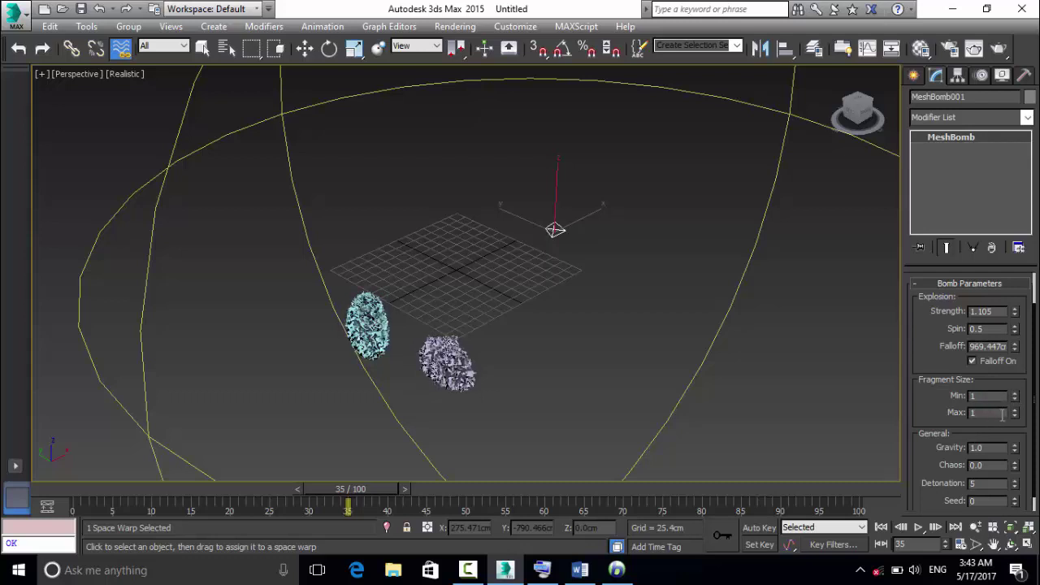
Try the Bomb's maximum fragment size at 5 and return it to 1.
{"action": "left_click", "coordinate": [1015, 410]}
{"action": "left_click", "coordinate": [1015, 411]}
{"action": "left_click", "coordinate": [1014, 411]}
{"action": "left_click", "coordinate": [1015, 410]}
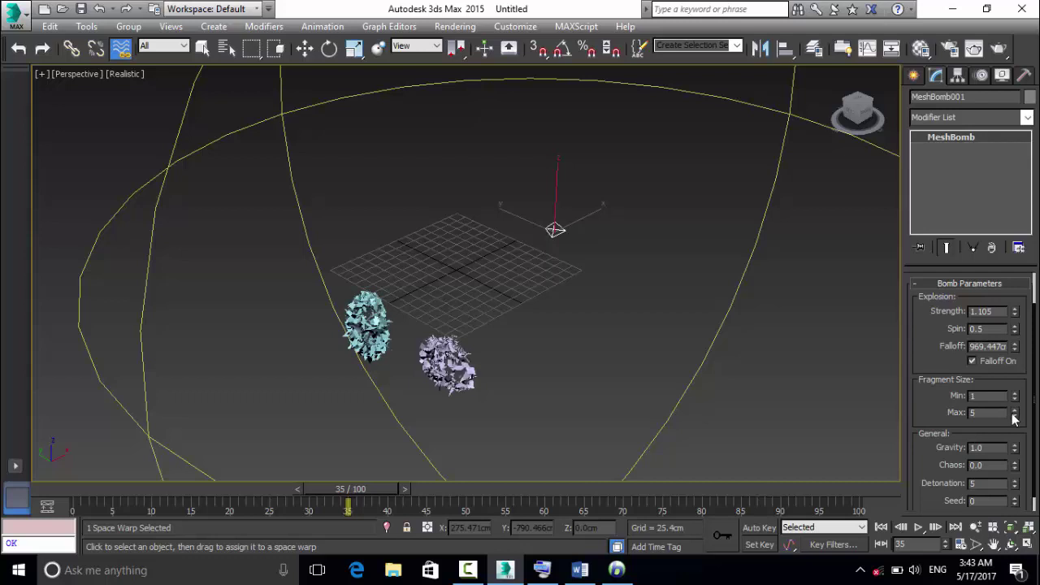
Test the Bomb's Gravity at 2, restore it to 1, and set its Chaos to 1.
{"action": "left_click", "coordinate": [993, 453]}
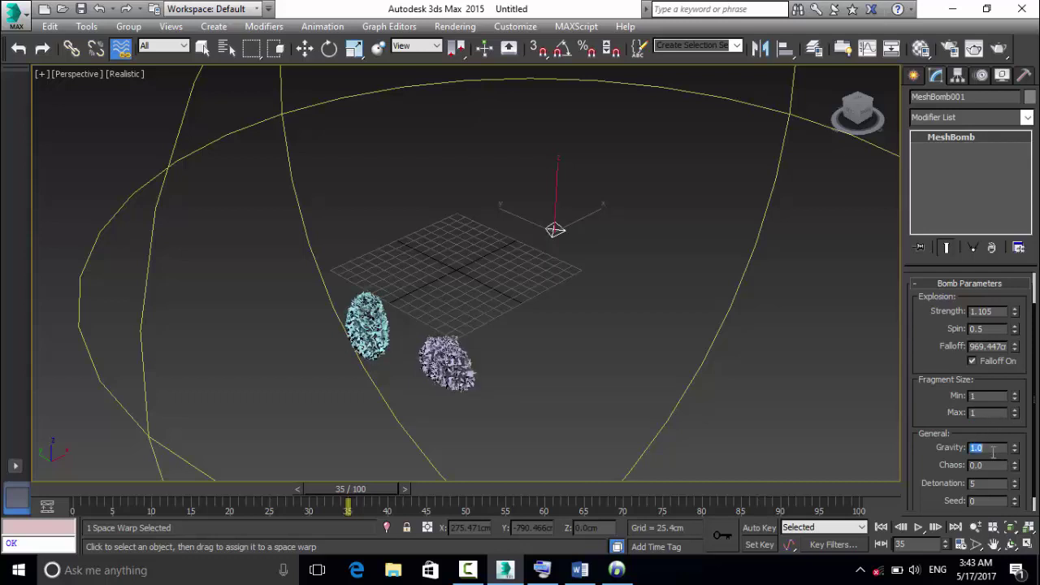
{"action": "type", "text": "2"}
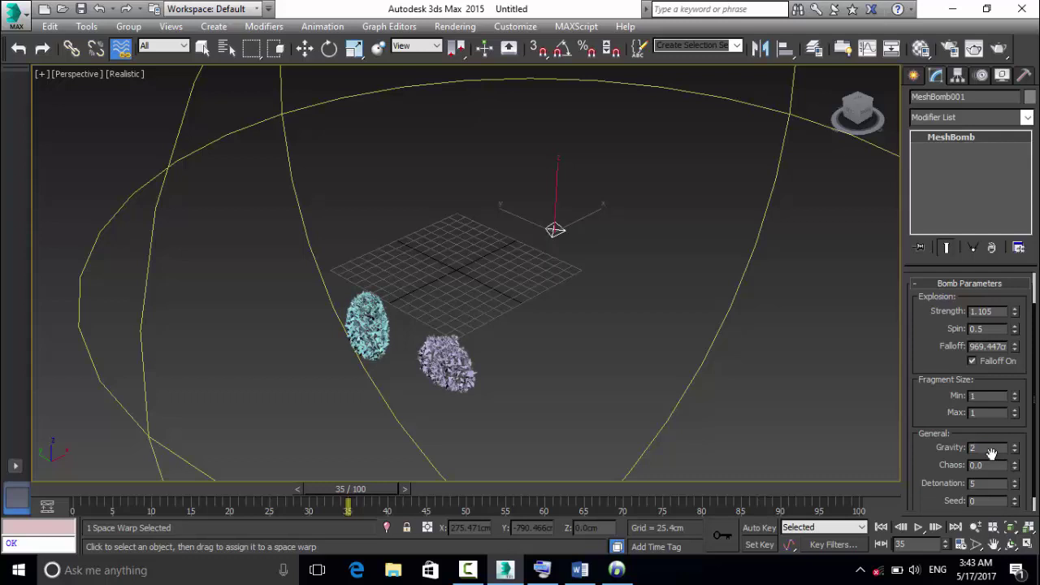
{"action": "key", "text": "Return"}
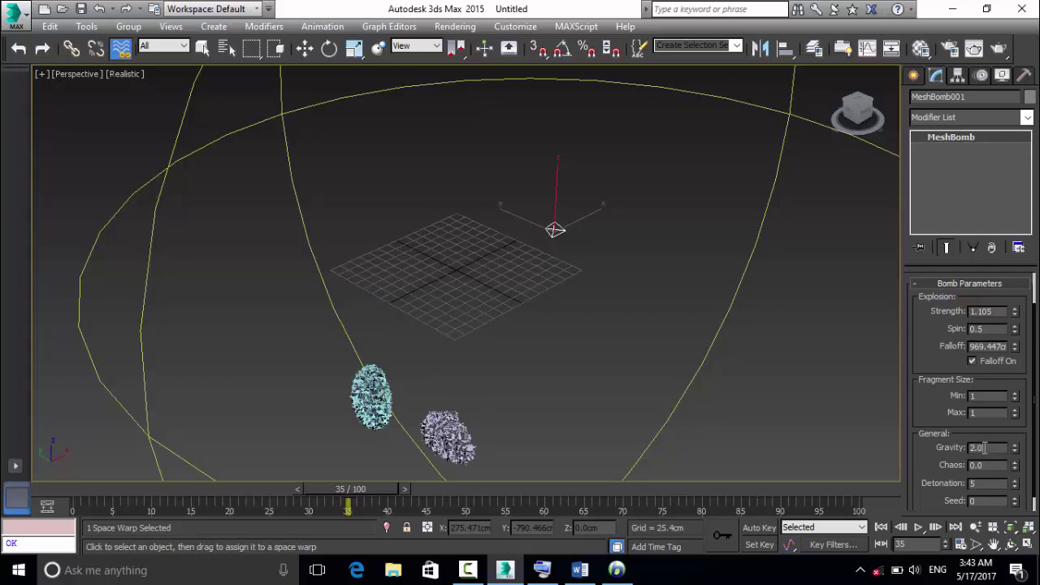
{"action": "type", "text": "1"}
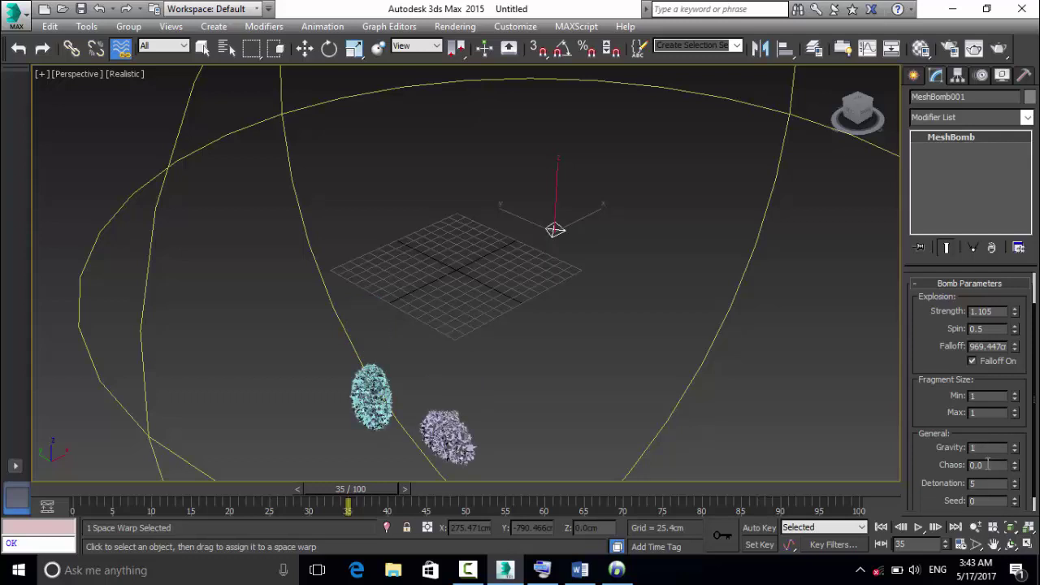
{"action": "key", "text": "Tab"}
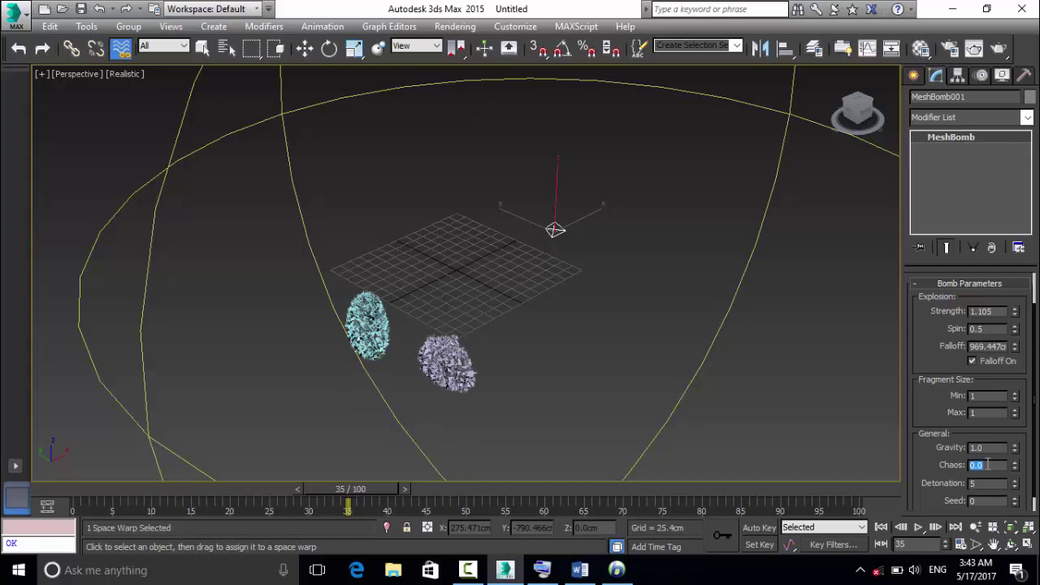
{"action": "type", "text": "1"}
{"action": "key", "text": "Tab"}
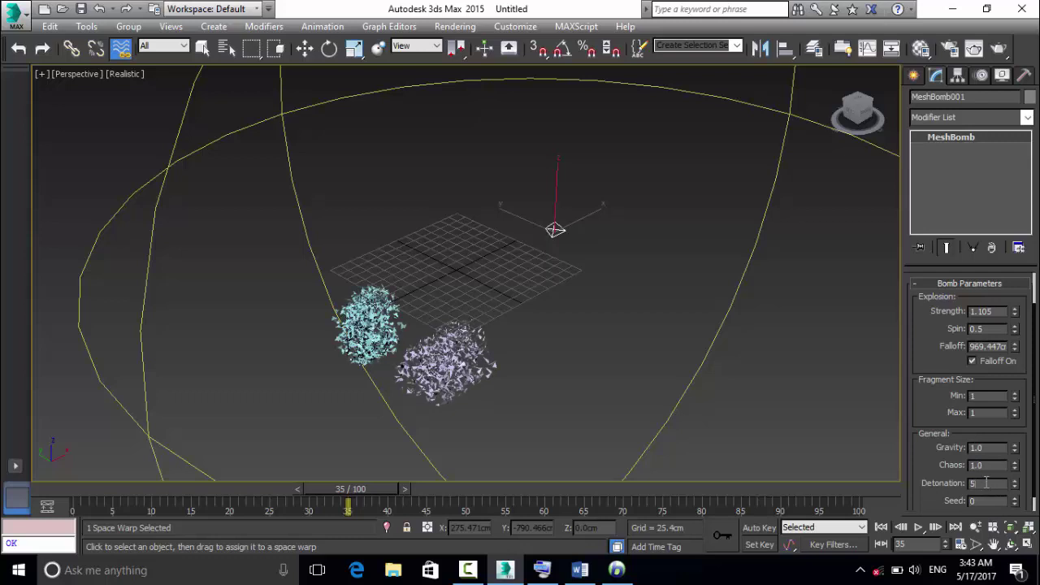
Test the Bomb's Detonation at 1 and its Seed at 1, restoring Detonation to 5 and Seed to 0.
{"action": "type", "text": "1"}
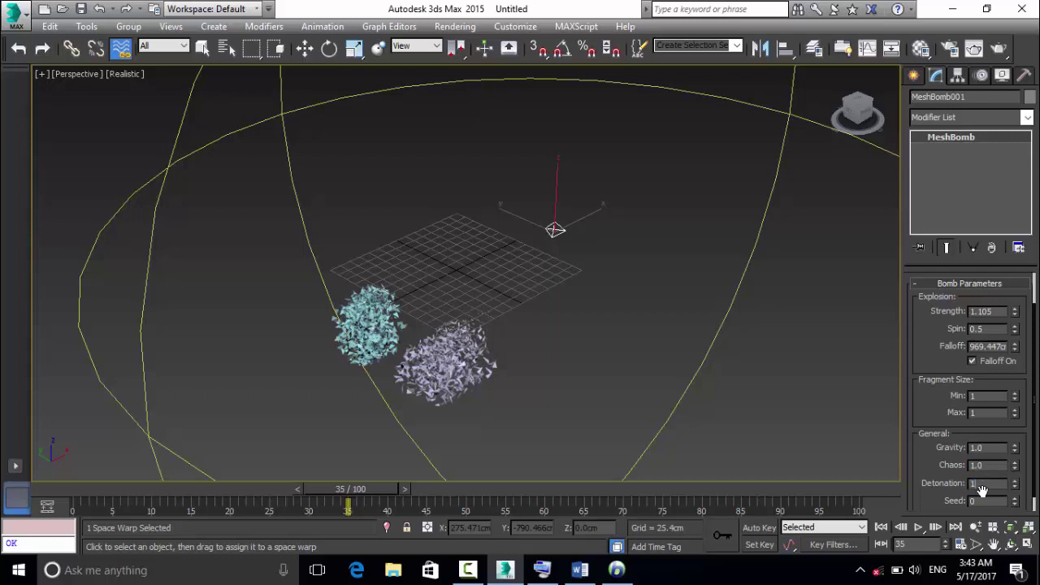
{"action": "key", "text": "Tab"}
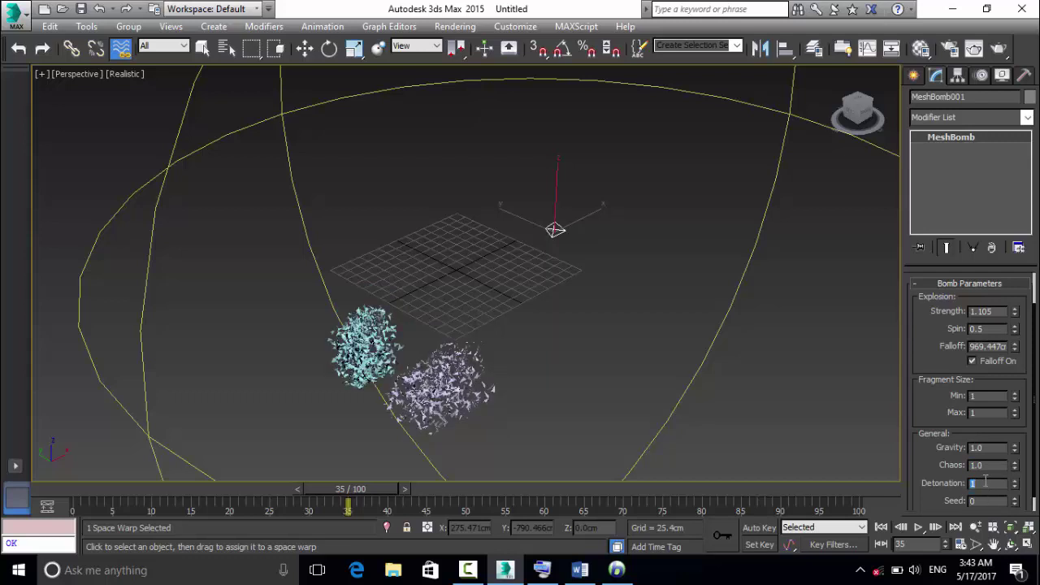
{"action": "type", "text": "5"}
{"action": "key", "text": "Tab"}
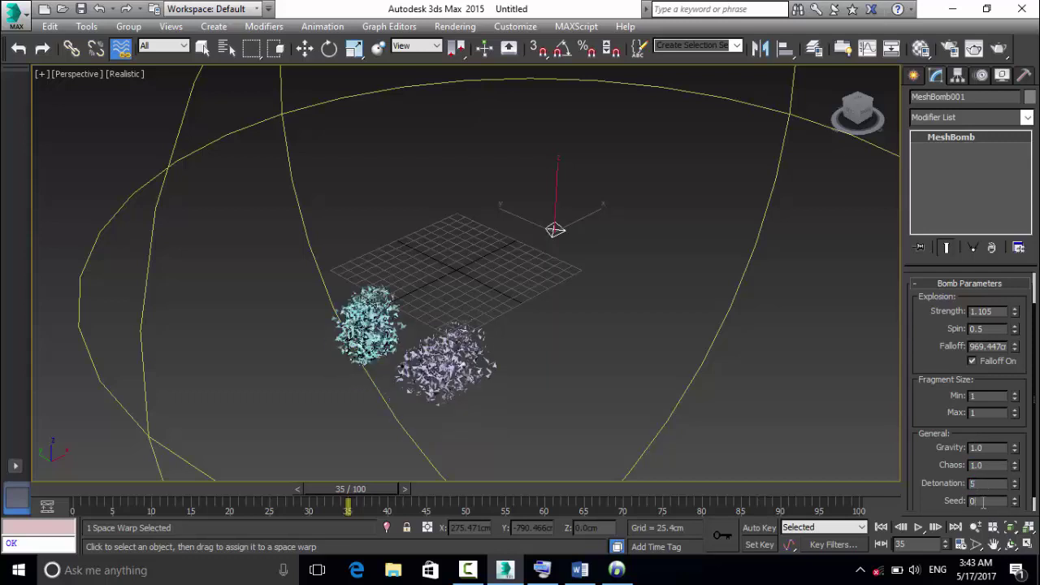
{"action": "type", "text": "1"}
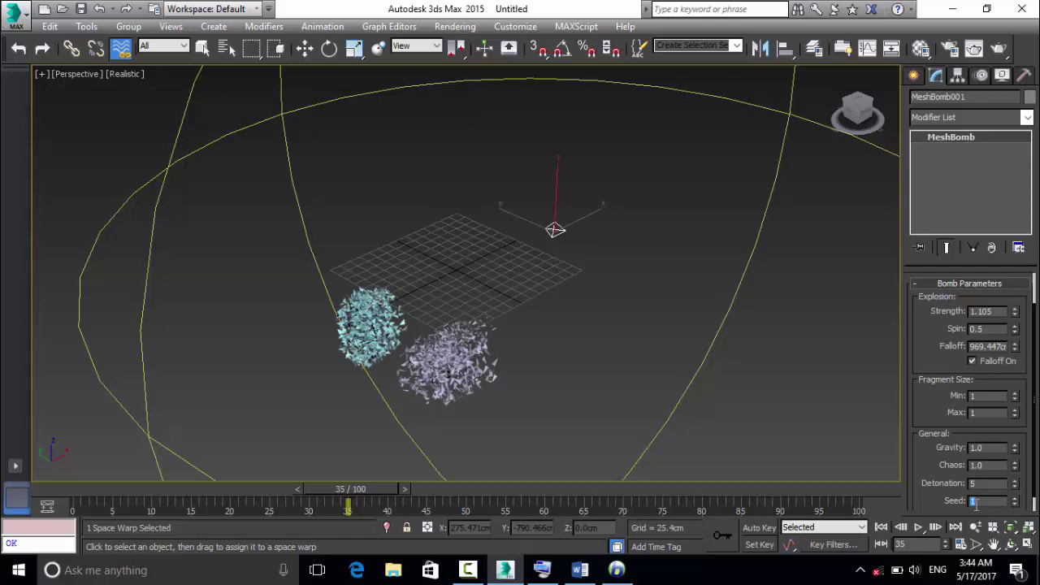
{"action": "type", "text": "0"}
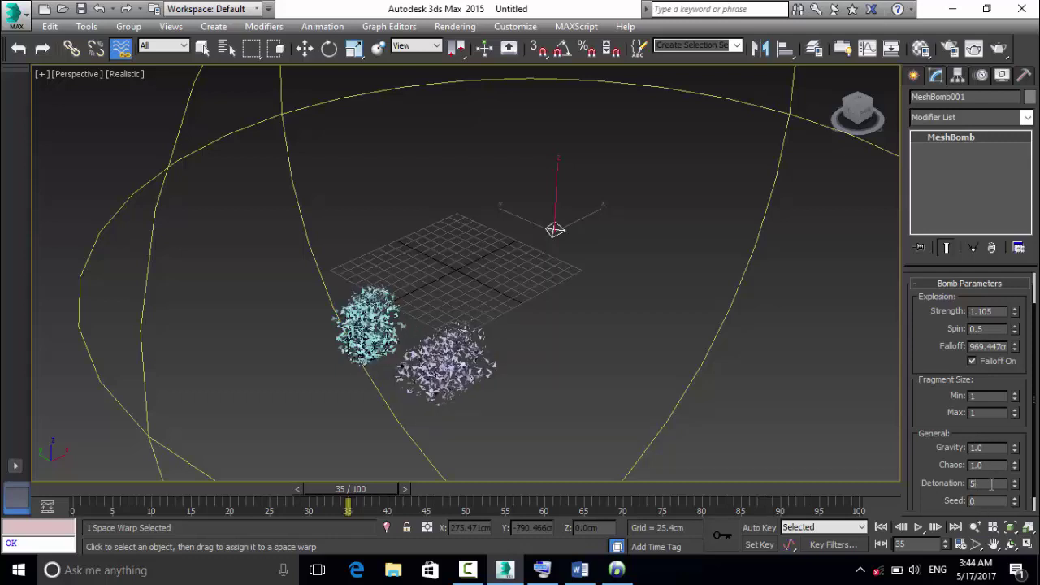
Deselect the Bomb space warp and look at the scattered sphere and teapot fragments up close.
{"action": "scroll", "coordinate": [1035, 468], "scroll_direction": "down", "scroll_amount": 1}
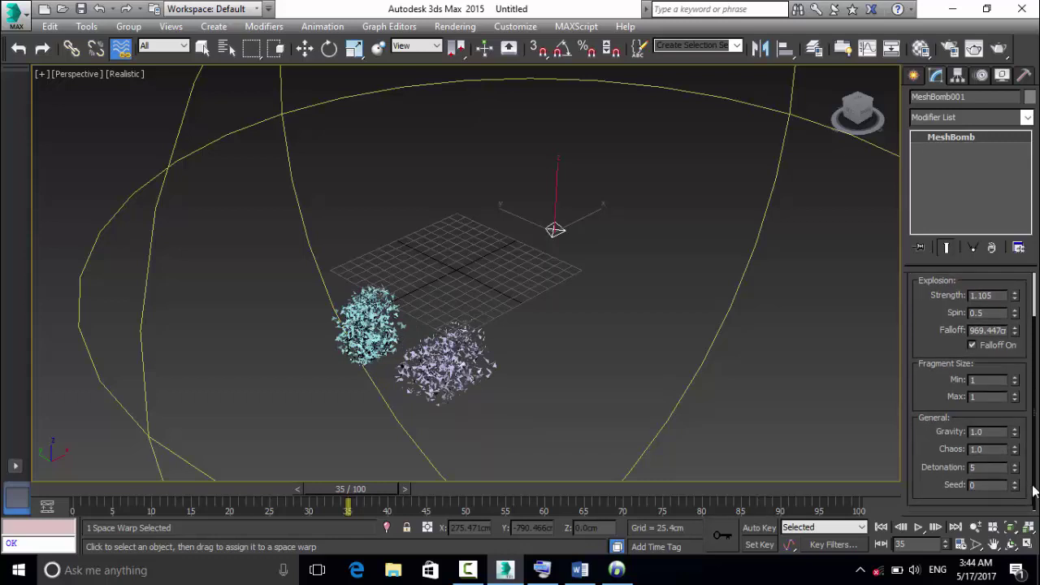
{"action": "scroll", "coordinate": [1008, 333], "scroll_direction": "up", "scroll_amount": 3}
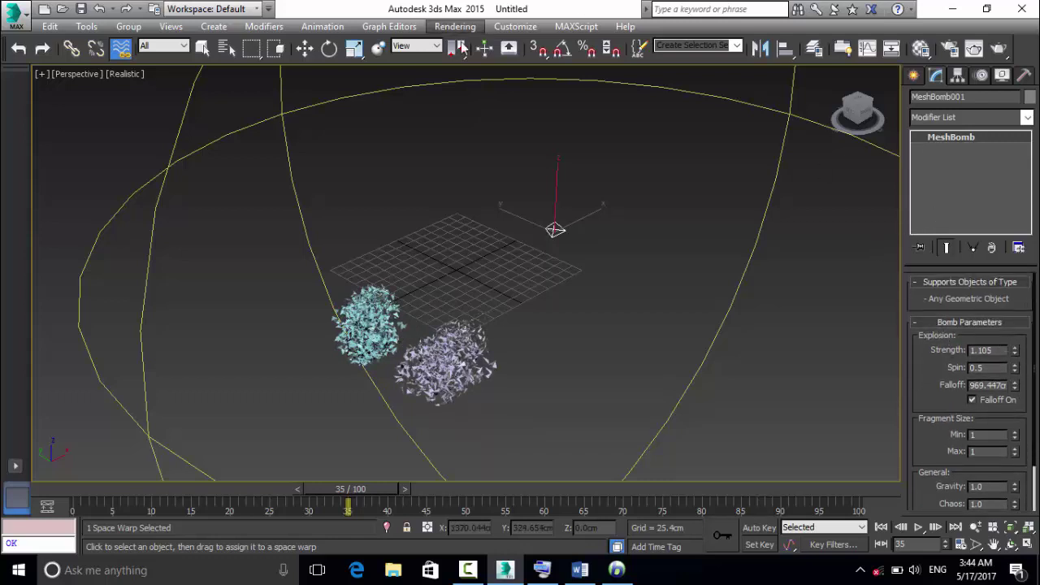
{"action": "left_click", "coordinate": [528, 172]}
{"action": "scroll", "coordinate": [521, 192], "scroll_direction": "down", "scroll_amount": 5}
{"action": "scroll", "coordinate": [513, 207], "scroll_direction": "up", "scroll_amount": 5}
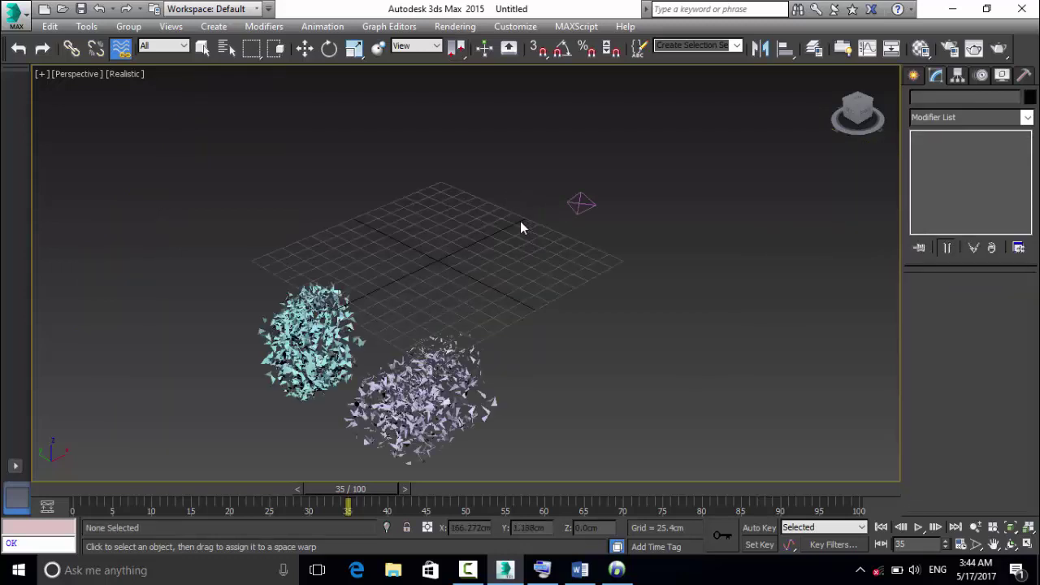